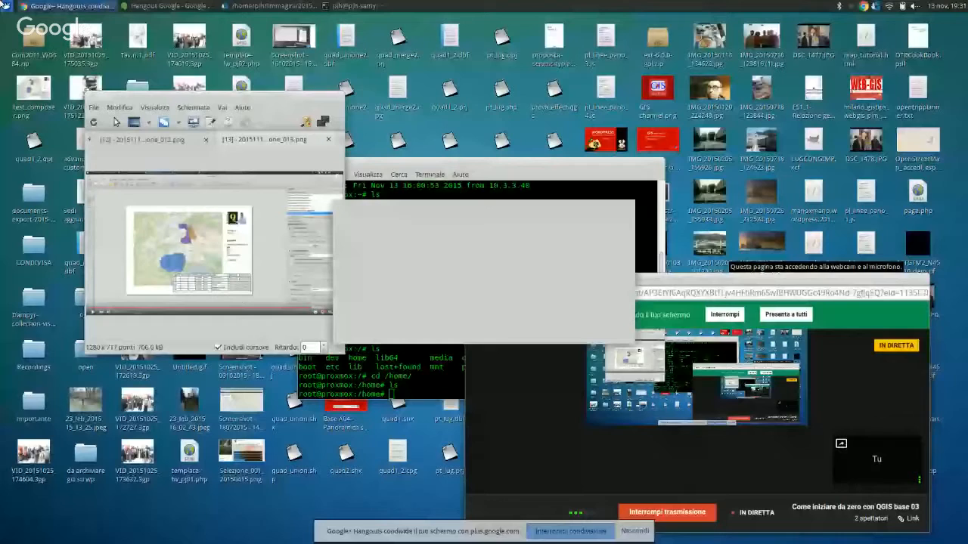
- Switch to QGIS and add the shapefile pg_comuni_veneto.shp from the trash folder as a vector layer
{"action": "key", "text": "ctrl+shift+v"}
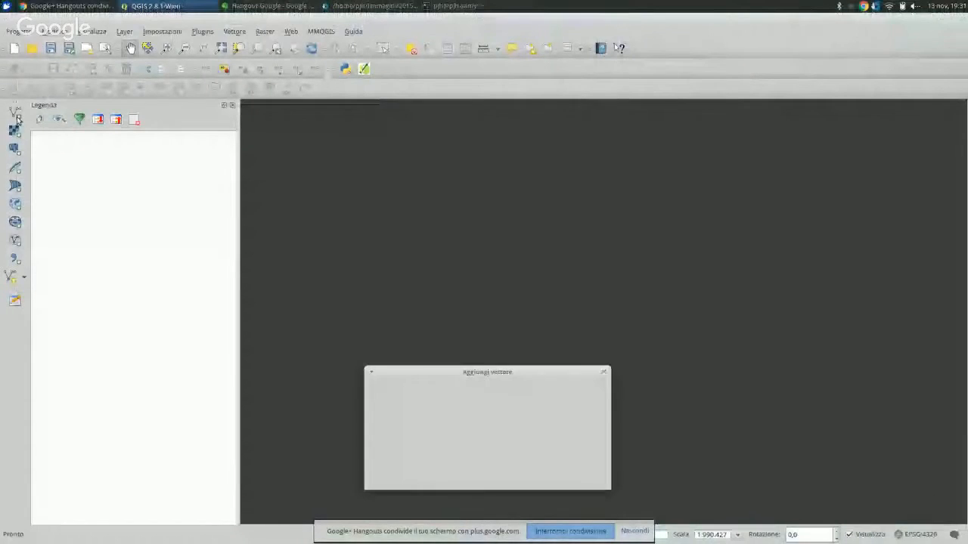
{"action": "left_click", "coordinate": [579, 454]}
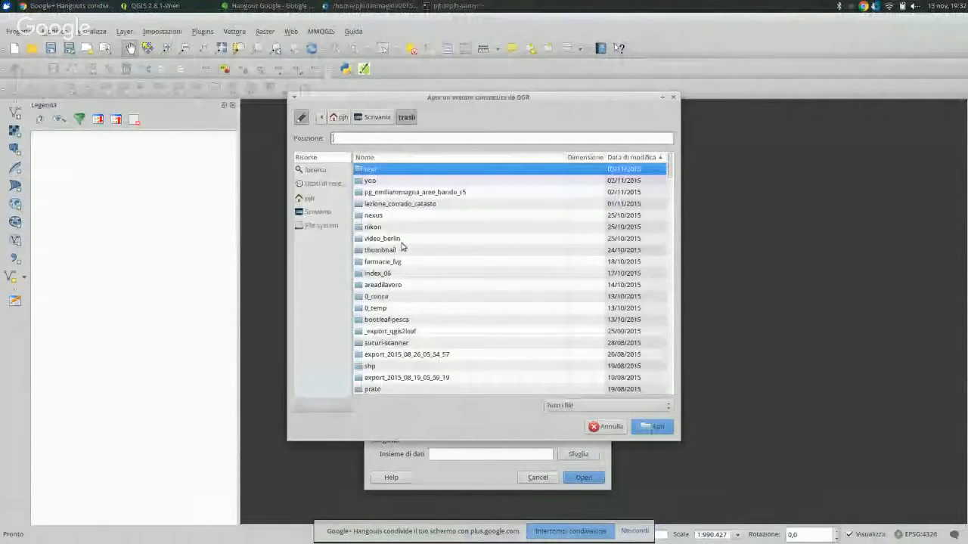
{"action": "scroll", "coordinate": [396, 230], "scroll_direction": "down", "scroll_amount": 10}
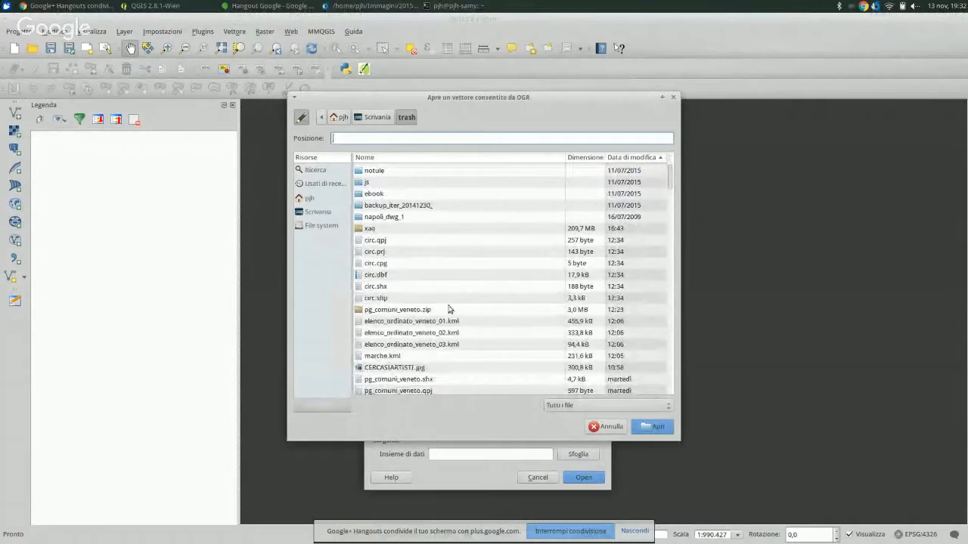
{"action": "scroll", "coordinate": [448, 307], "scroll_direction": "down", "scroll_amount": 1}
{"action": "scroll", "coordinate": [447, 307], "scroll_direction": "down", "scroll_amount": 1}
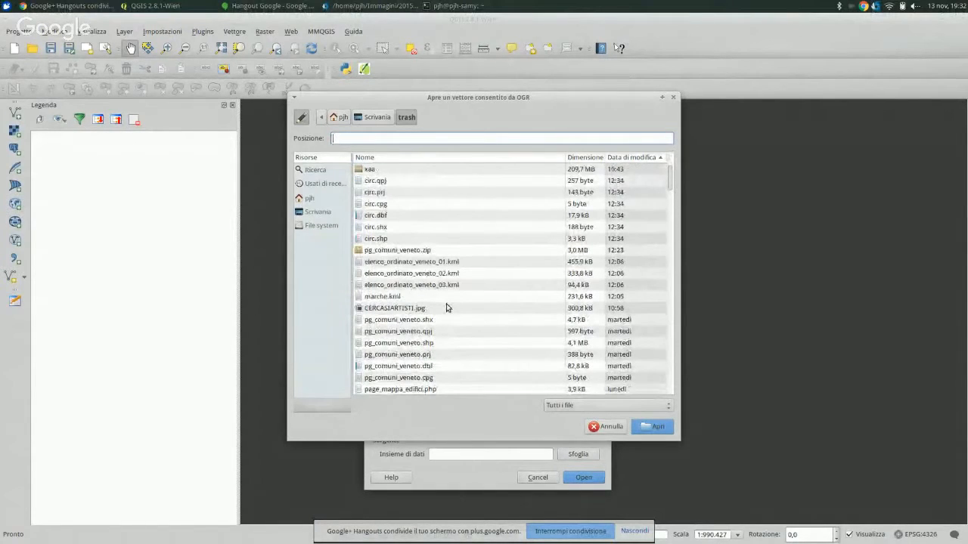
{"action": "scroll", "coordinate": [446, 308], "scroll_direction": "down", "scroll_amount": 2}
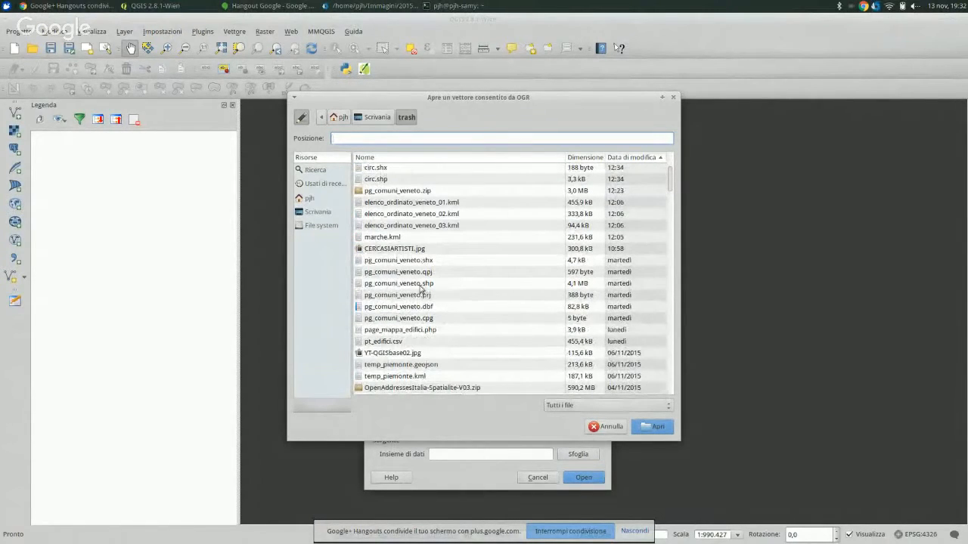
{"action": "left_click", "coordinate": [420, 285]}
{"action": "left_click", "coordinate": [652, 427]}
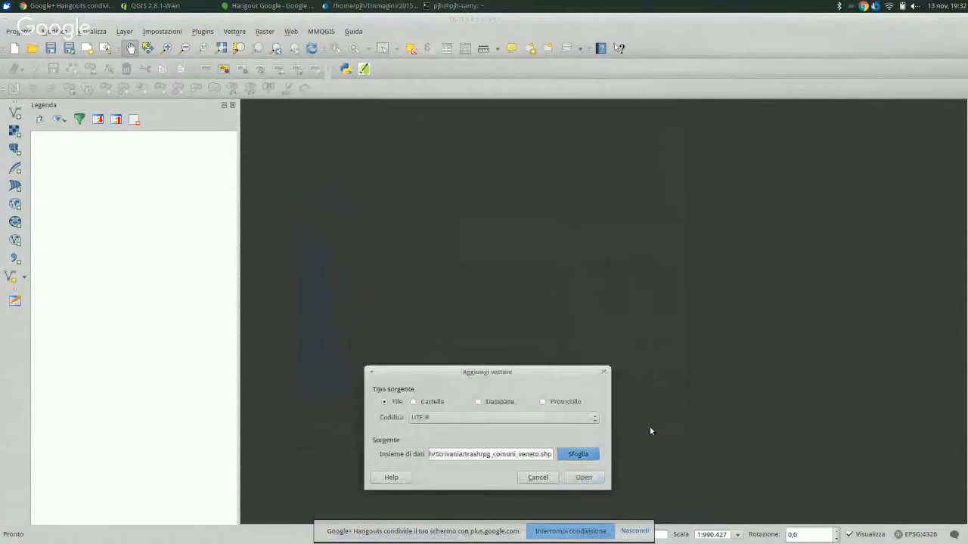
{"action": "left_click", "coordinate": [570, 477]}
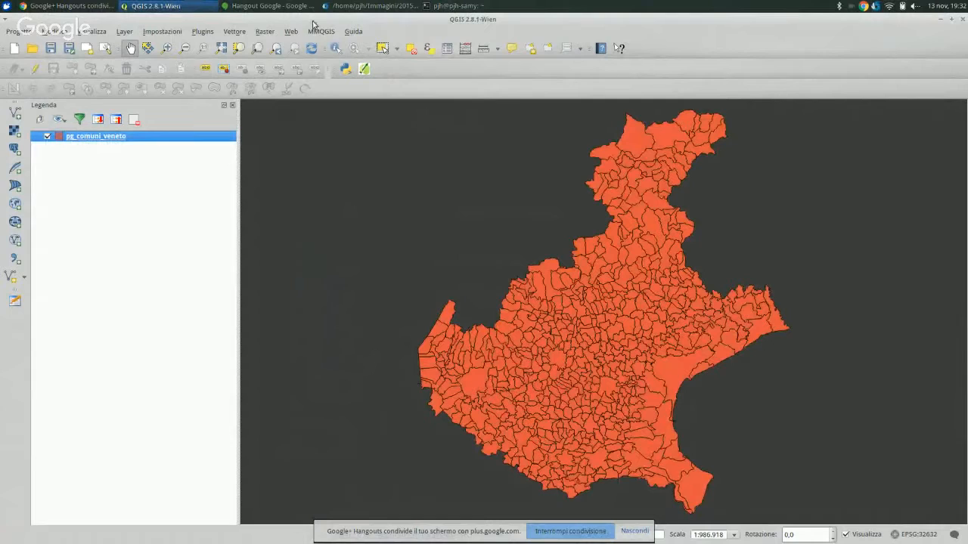
- Minimize the Google Hangout window
{"action": "left_click", "coordinate": [268, 6]}
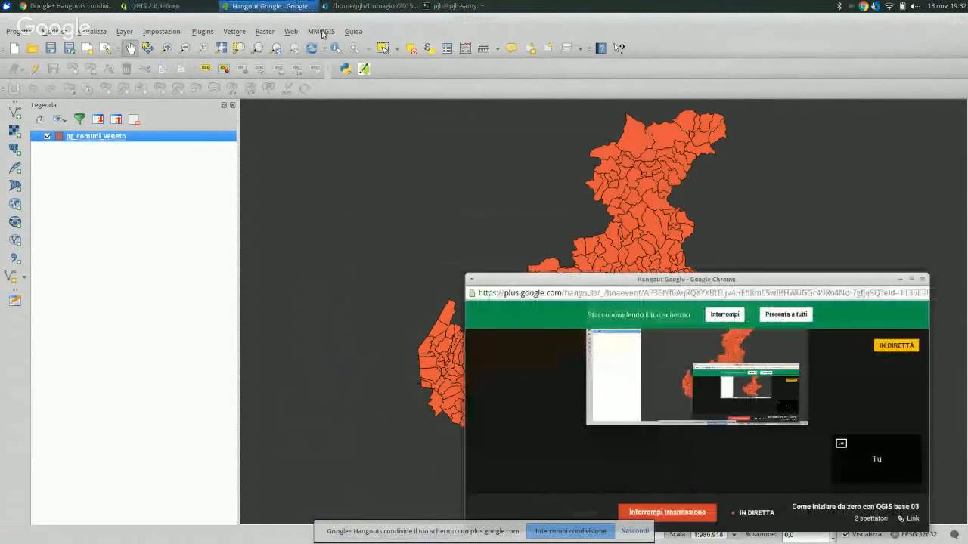
{"action": "left_click", "coordinate": [900, 279]}
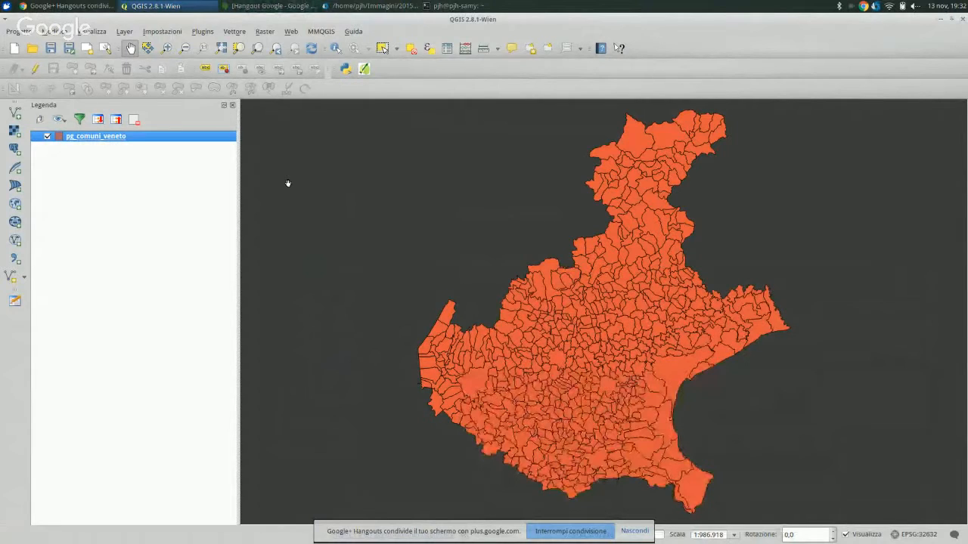
- Style the pg_comuni_veneto layer as categorized on the COD_PRO column, classifying the values with random colours
{"action": "double_click", "coordinate": [95, 138]}
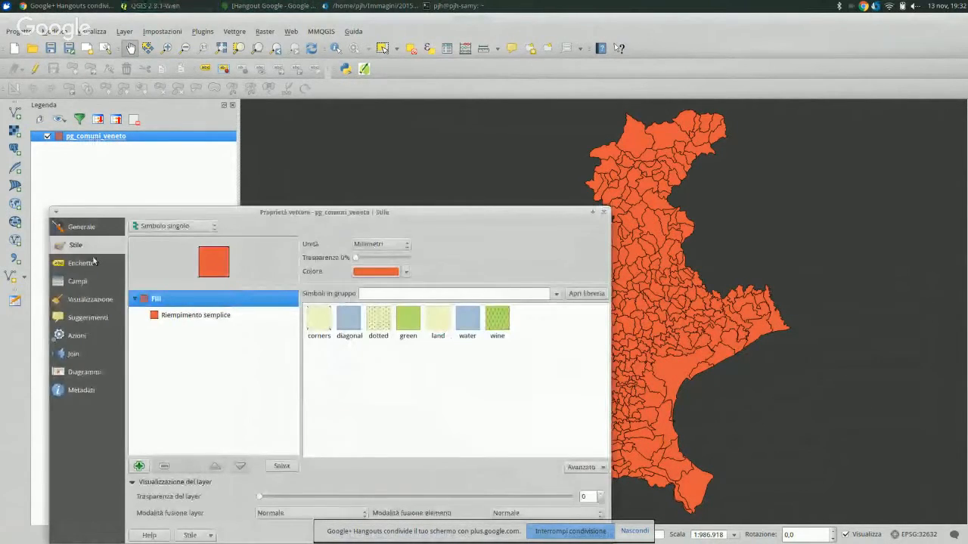
{"action": "left_click", "coordinate": [165, 226]}
{"action": "left_click", "coordinate": [165, 237]}
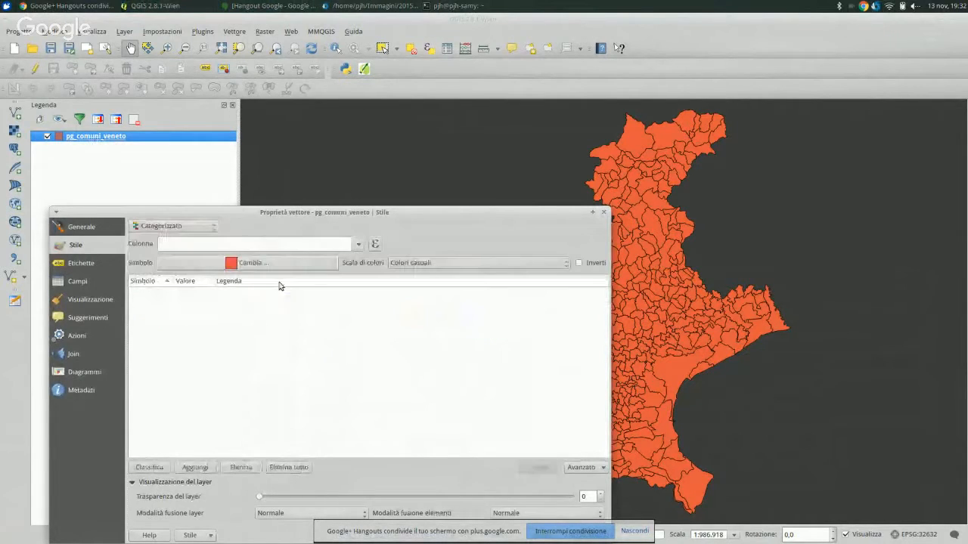
{"action": "left_click", "coordinate": [355, 244]}
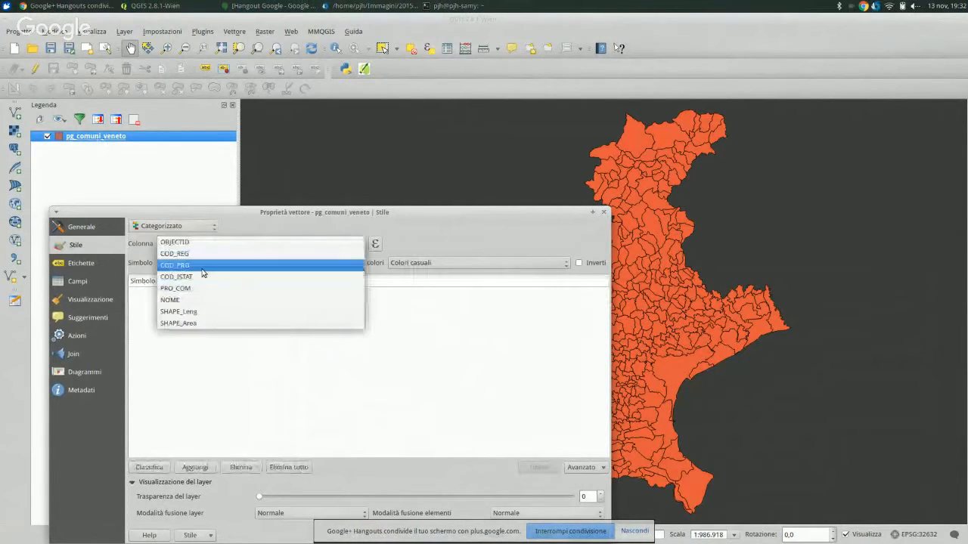
{"action": "left_click", "coordinate": [331, 265]}
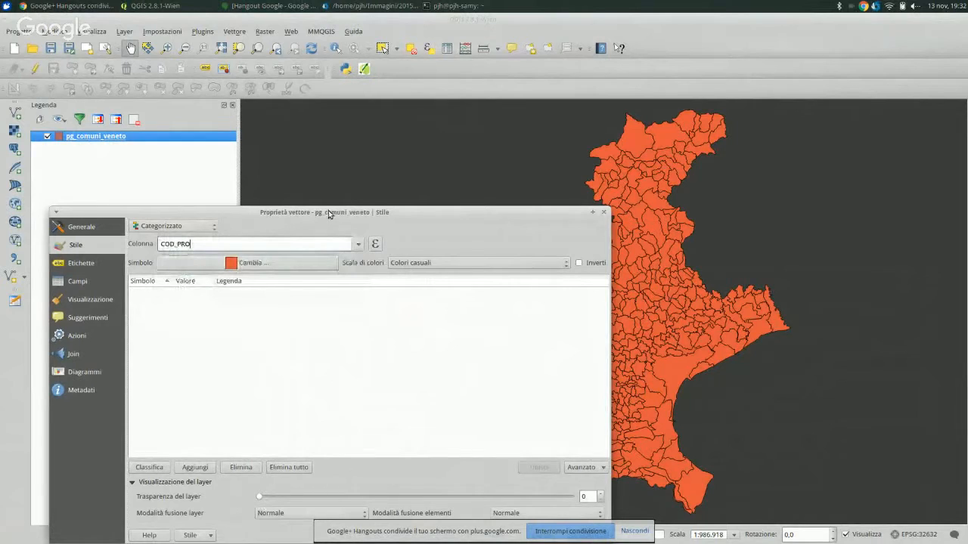
{"action": "left_click_drag", "start_coordinate": [328, 210], "coordinate": [326, 116]}
{"action": "left_click", "coordinate": [155, 371]}
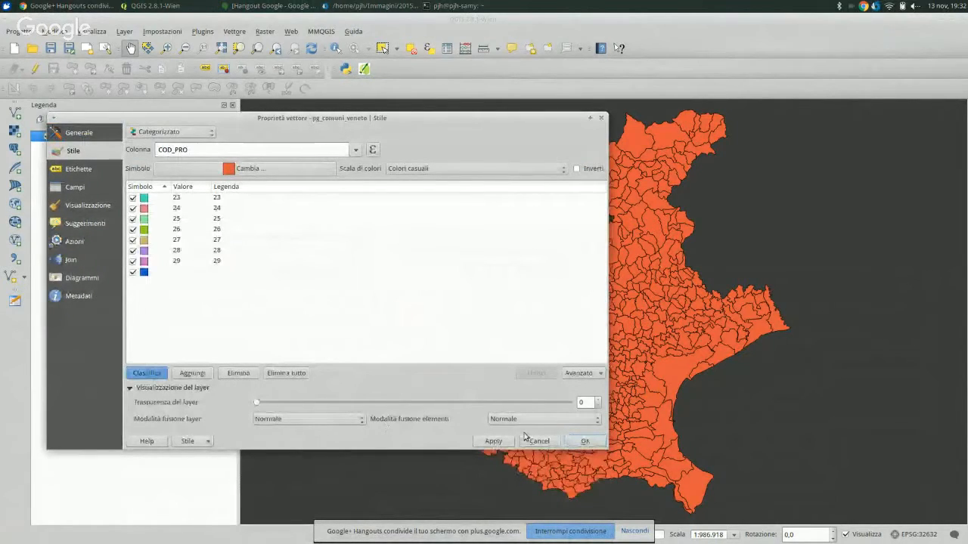
{"action": "left_click", "coordinate": [495, 440]}
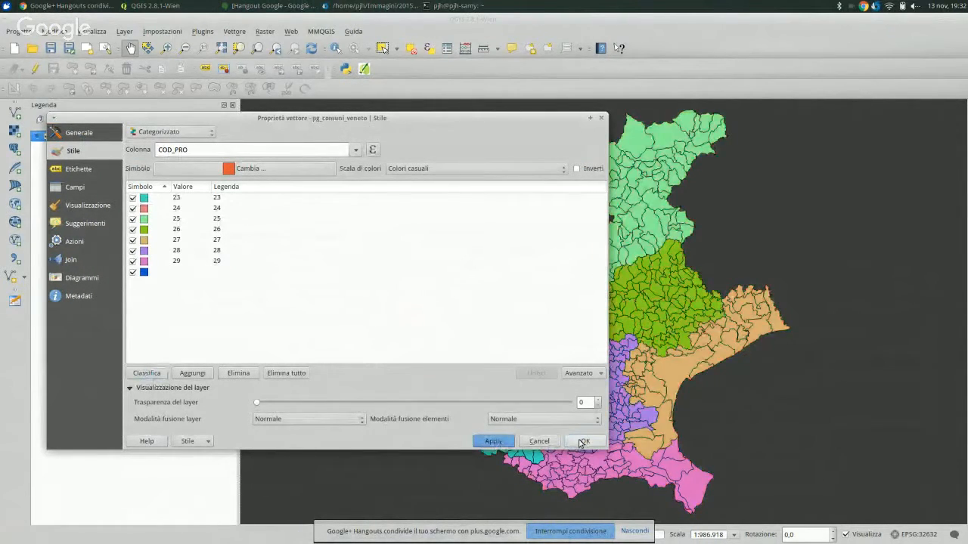
{"action": "left_click", "coordinate": [583, 442]}
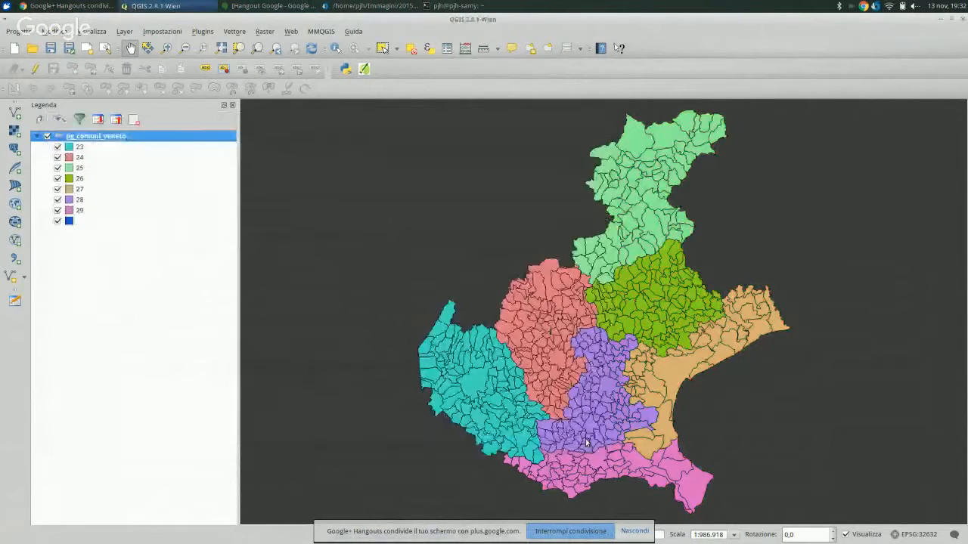
- Add an OpenStreetMap base layer and place it beneath the pg_comuni_veneto layer
{"action": "left_click", "coordinate": [298, 33]}
{"action": "mouse_move", "coordinate": [312, 46]}
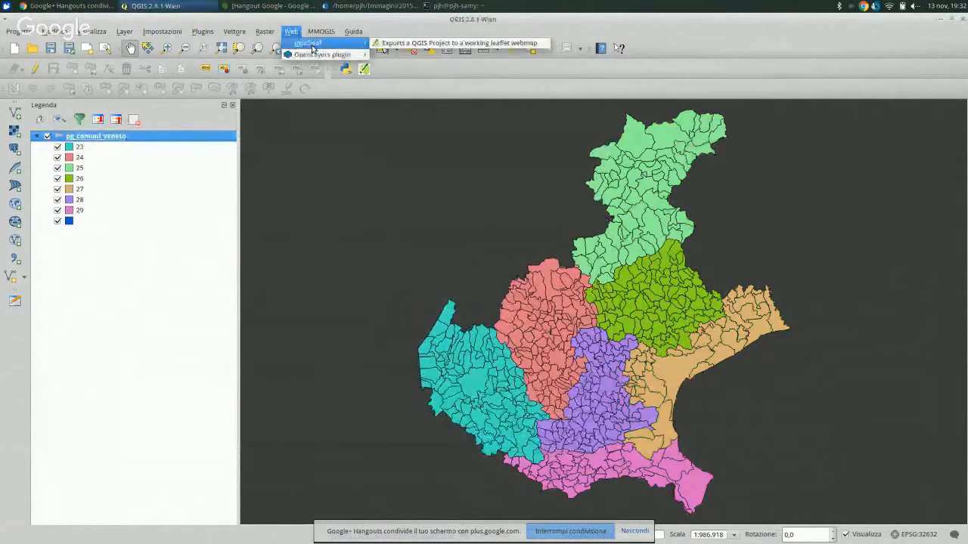
{"action": "mouse_move", "coordinate": [406, 78]}
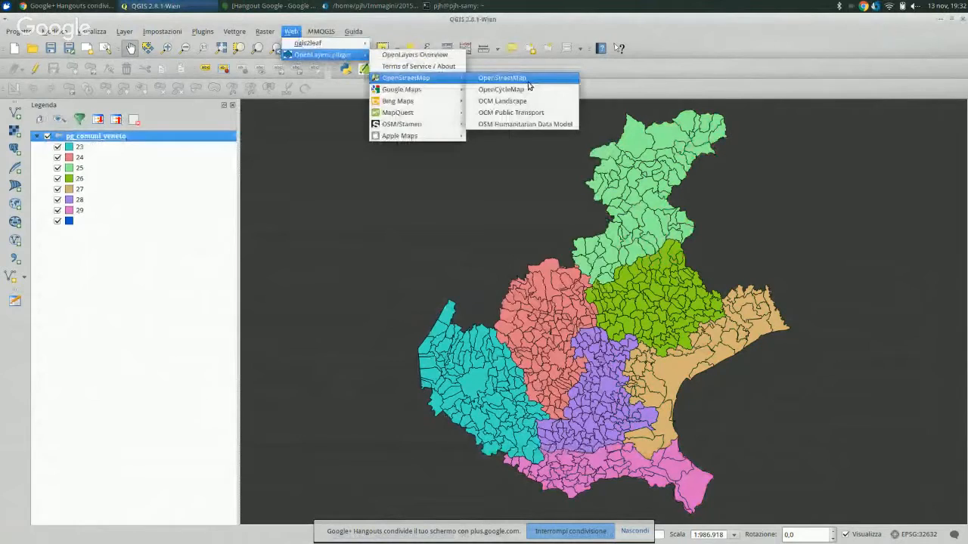
{"action": "left_click", "coordinate": [502, 78]}
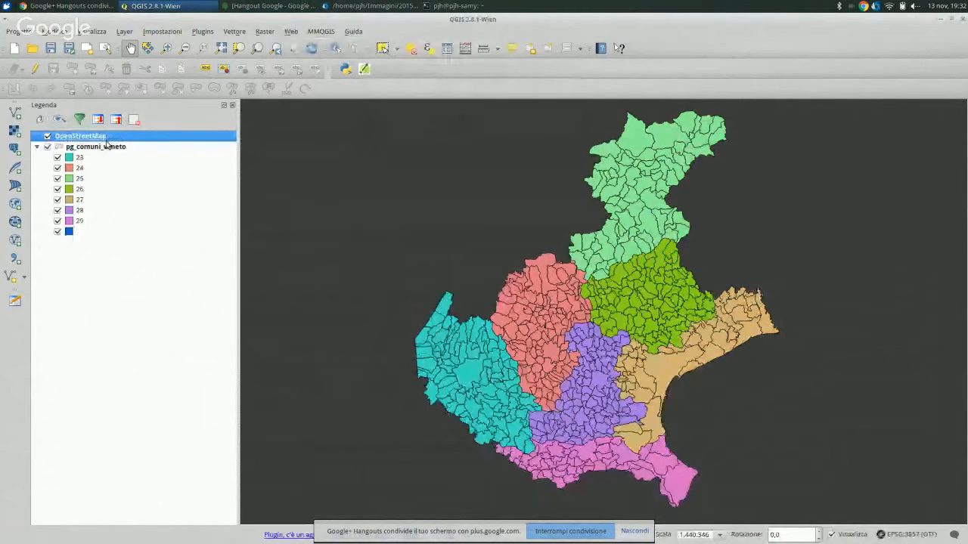
{"action": "left_click_drag", "start_coordinate": [107, 143], "coordinate": [104, 141]}
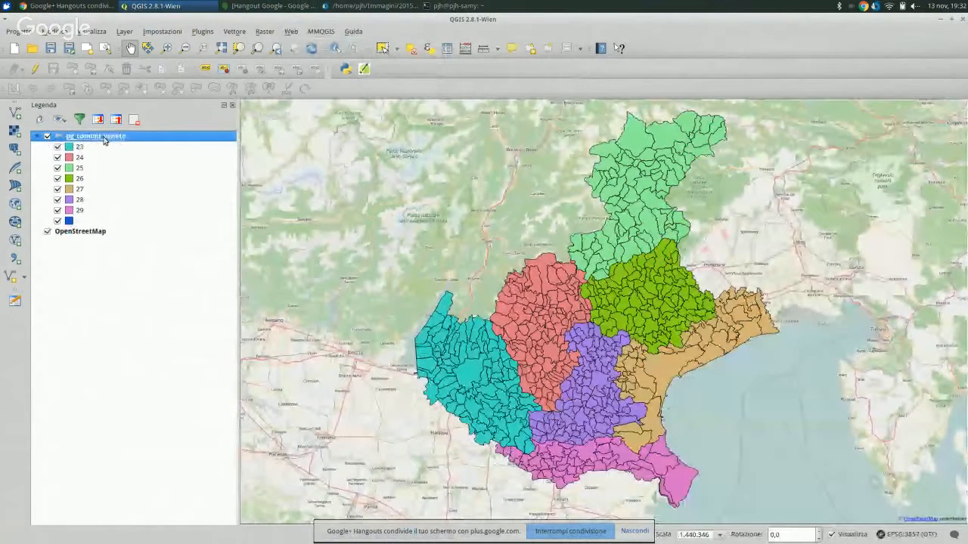
- Set the transparency of the pg_comuni_veneto layer to 40
{"action": "double_click", "coordinate": [105, 141]}
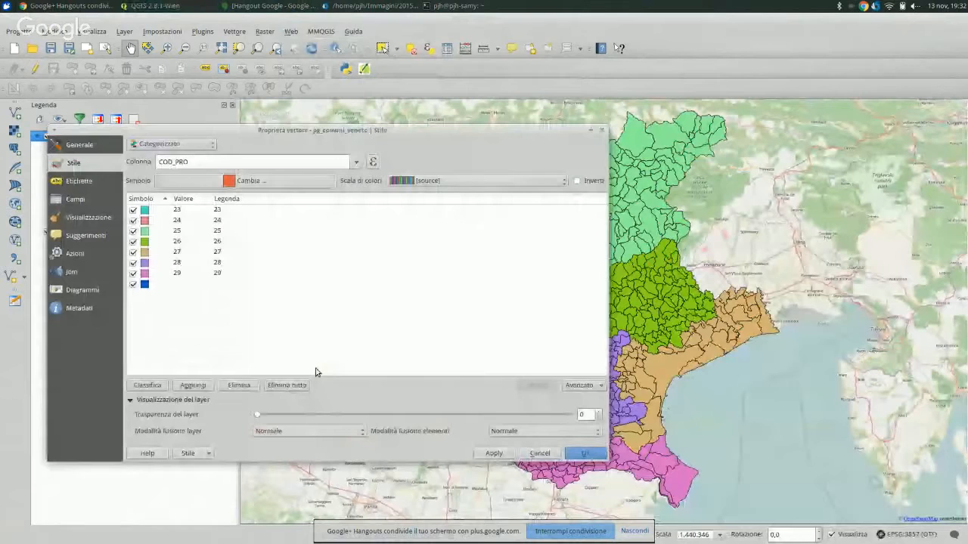
{"action": "left_click_drag", "start_coordinate": [258, 414], "coordinate": [381, 415]}
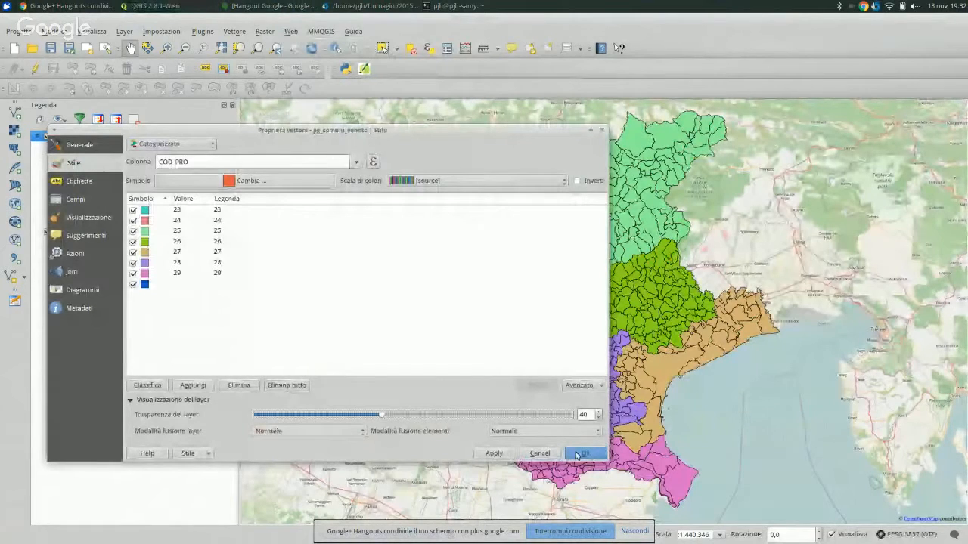
{"action": "left_click", "coordinate": [581, 454]}
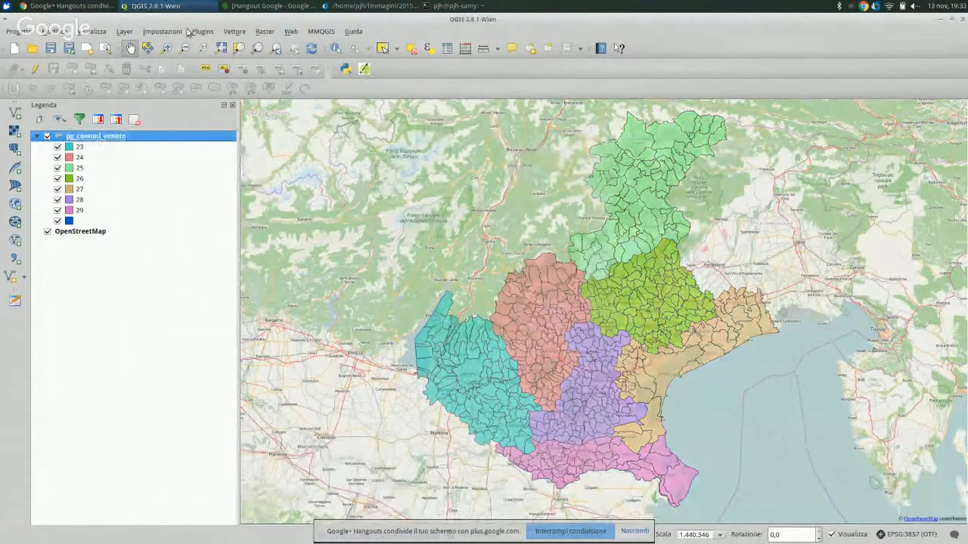
{"action": "left_click", "coordinate": [234, 32]}
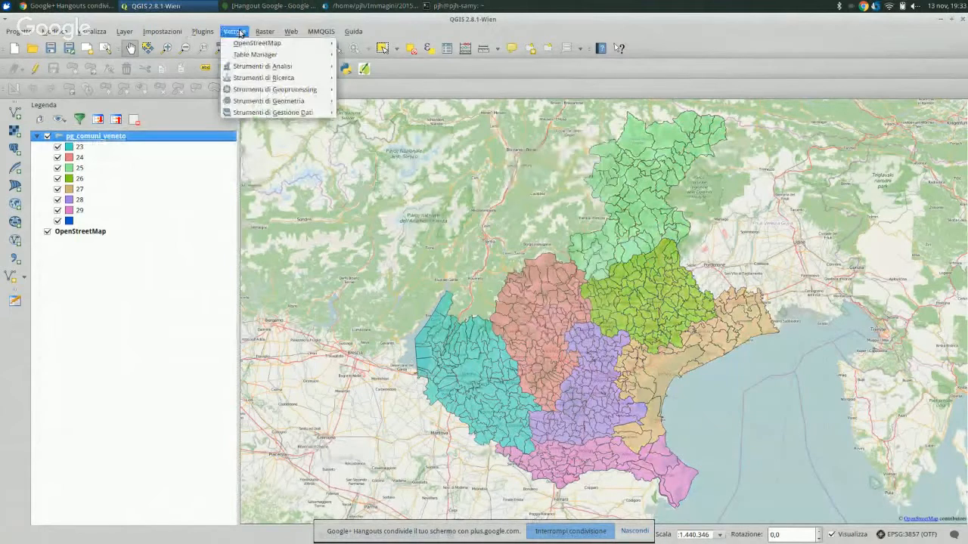
{"action": "mouse_move", "coordinate": [302, 70]}
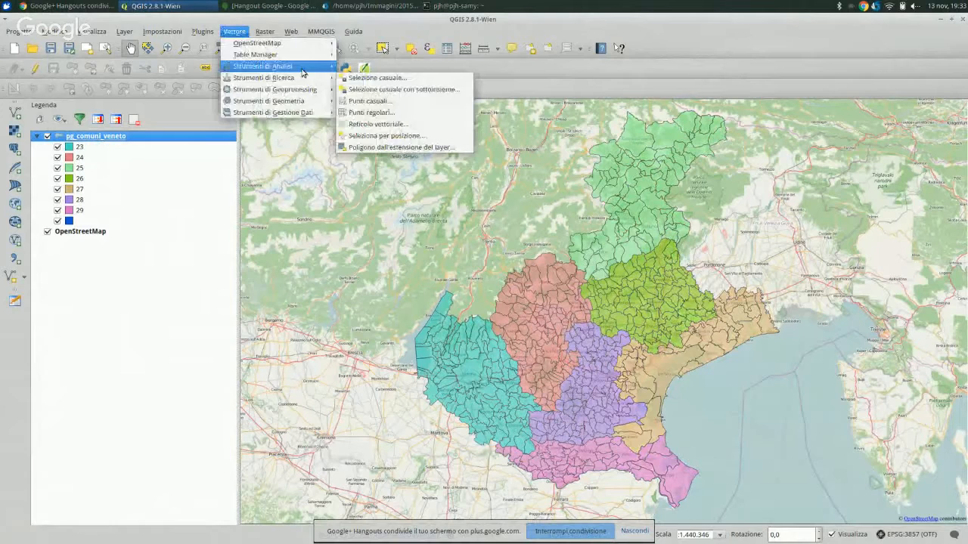
{"action": "mouse_move", "coordinate": [314, 102]}
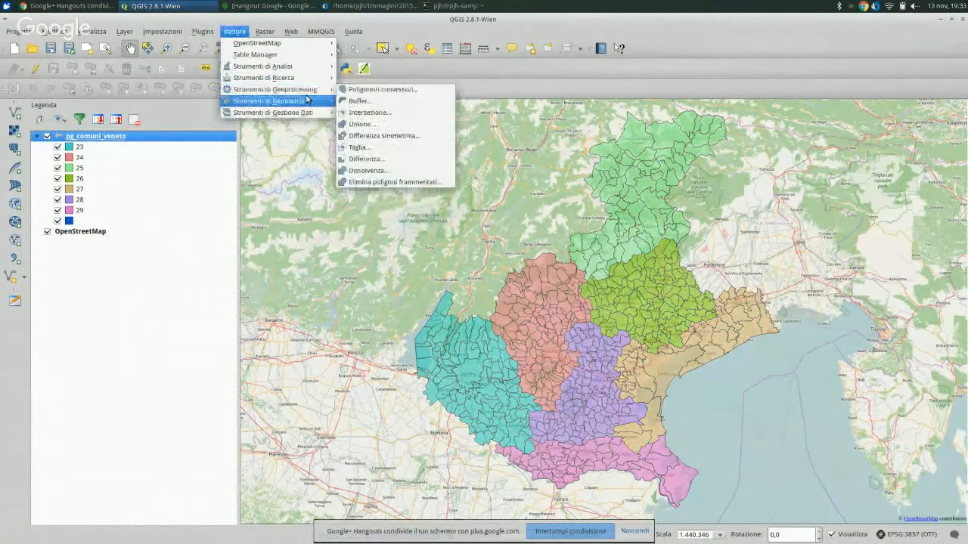
{"action": "left_click", "coordinate": [233, 34]}
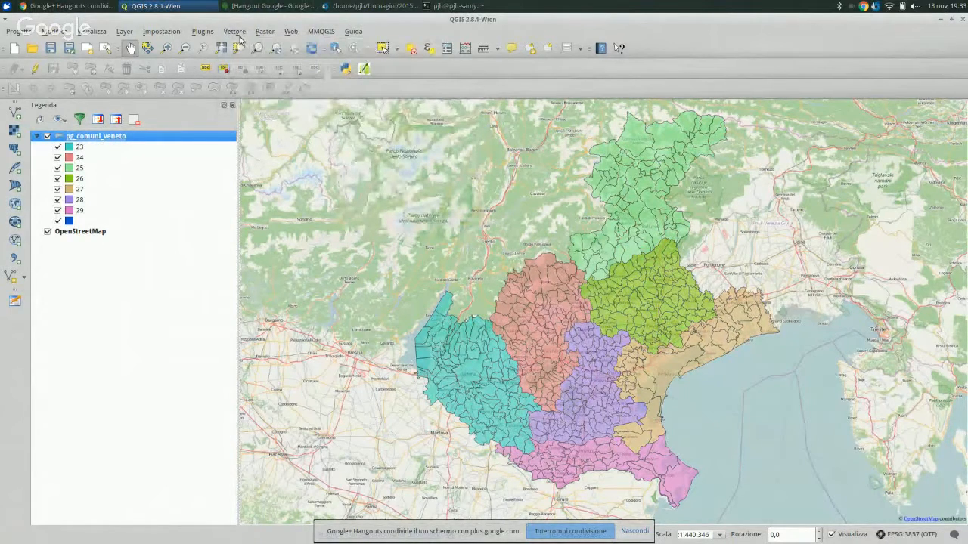
- Search the plugin manager for "ft" and deactivate the fTools plugin
{"action": "left_click", "coordinate": [204, 34]}
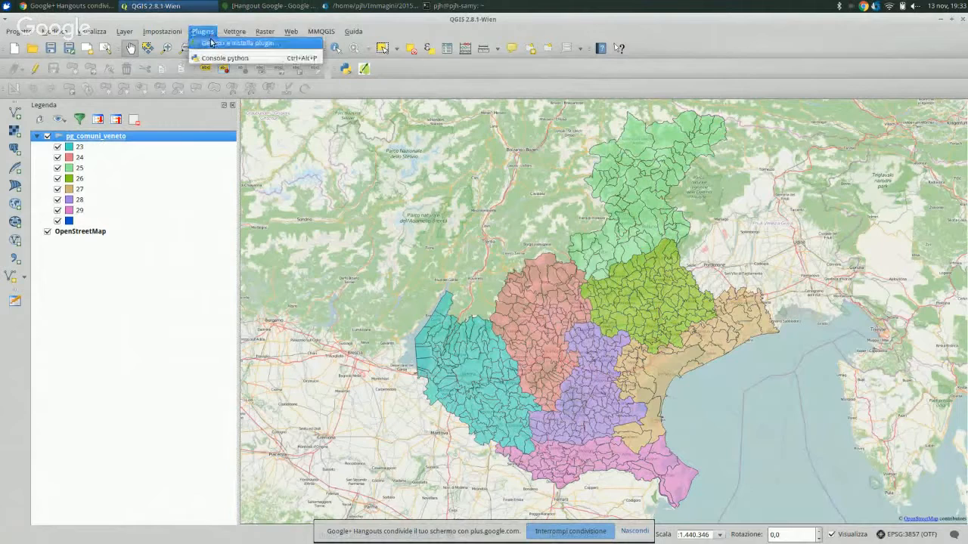
{"action": "left_click", "coordinate": [211, 38]}
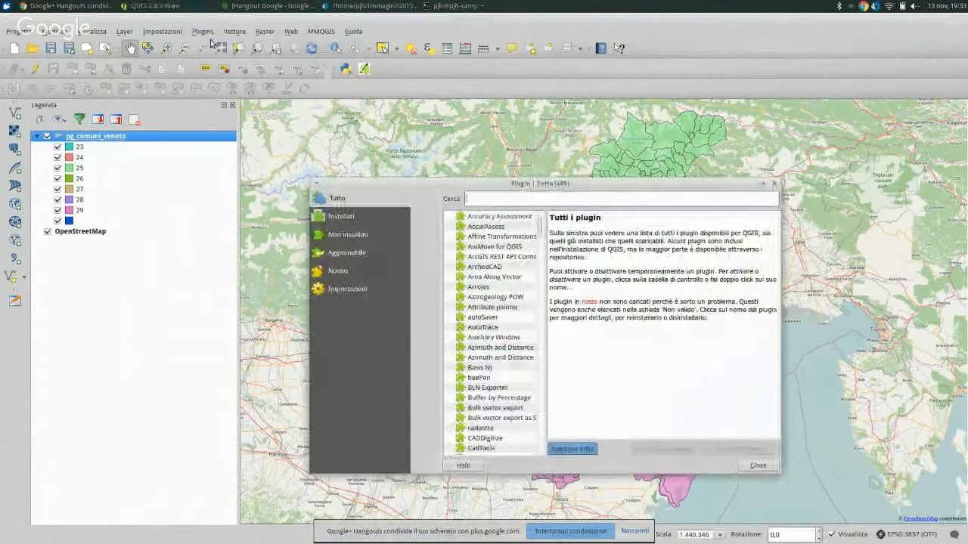
{"action": "type", "text": "ft"}
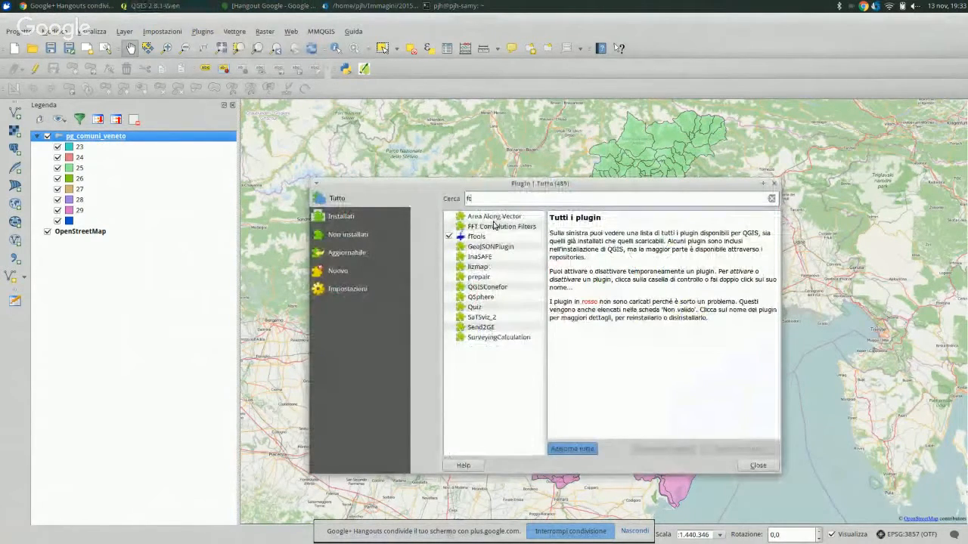
{"action": "left_click", "coordinate": [484, 236]}
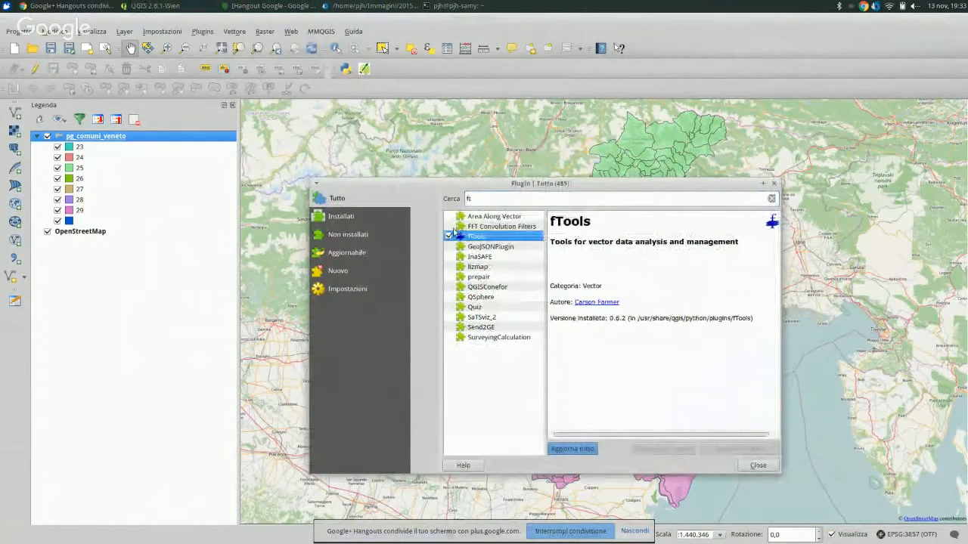
{"action": "left_click", "coordinate": [449, 236]}
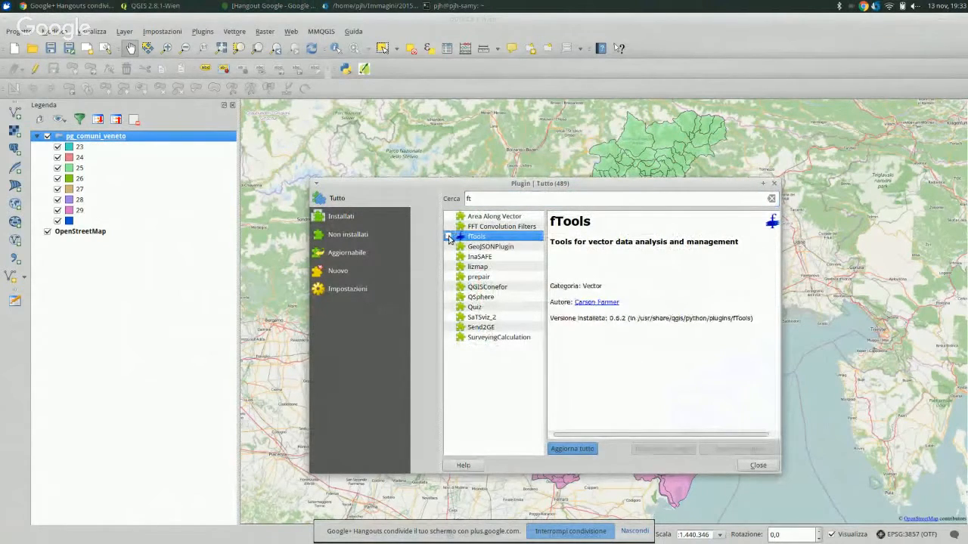
{"action": "left_click", "coordinate": [768, 467]}
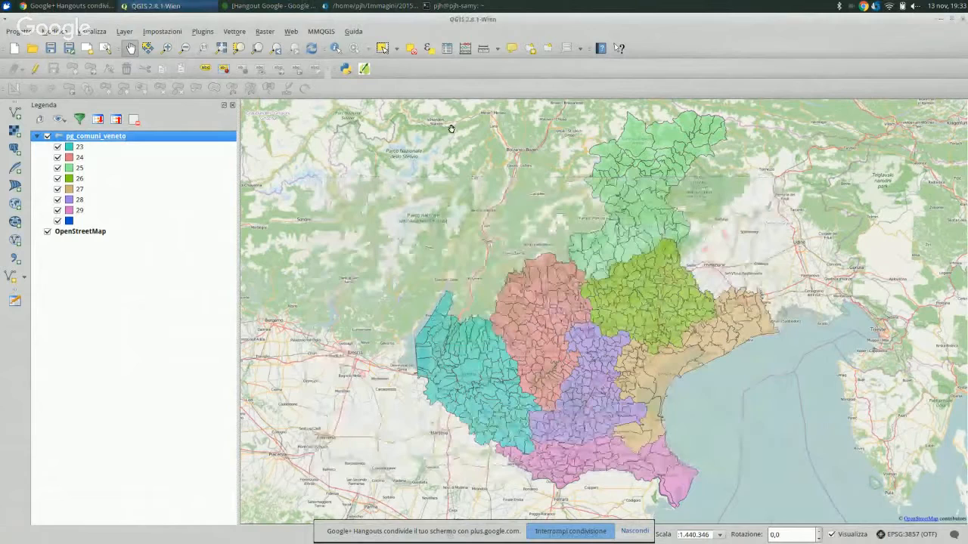
- Reactivate the fTools plugin in the plugin manager to restore the vector tools
{"action": "left_click", "coordinate": [235, 31]}
{"action": "mouse_move", "coordinate": [257, 55]}
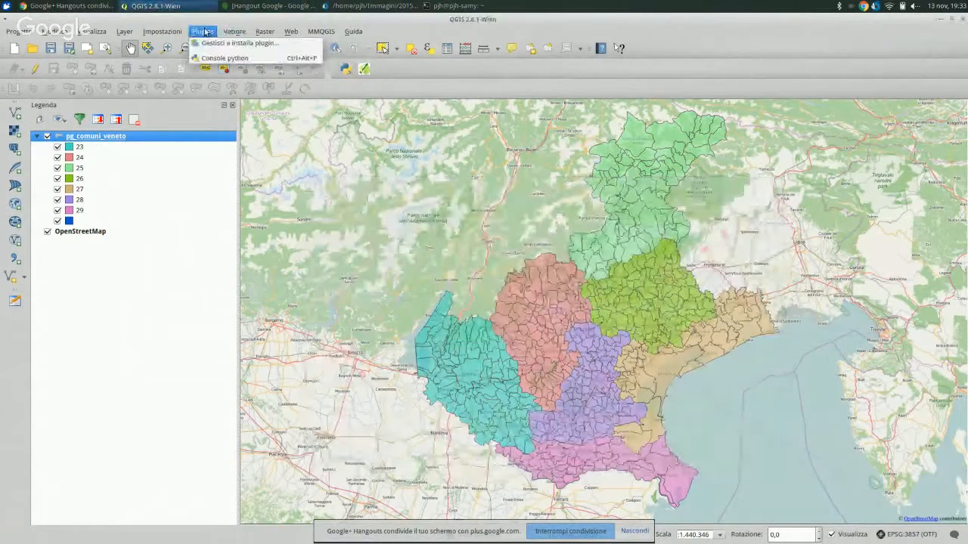
{"action": "left_click", "coordinate": [215, 43]}
{"action": "left_click", "coordinate": [449, 237]}
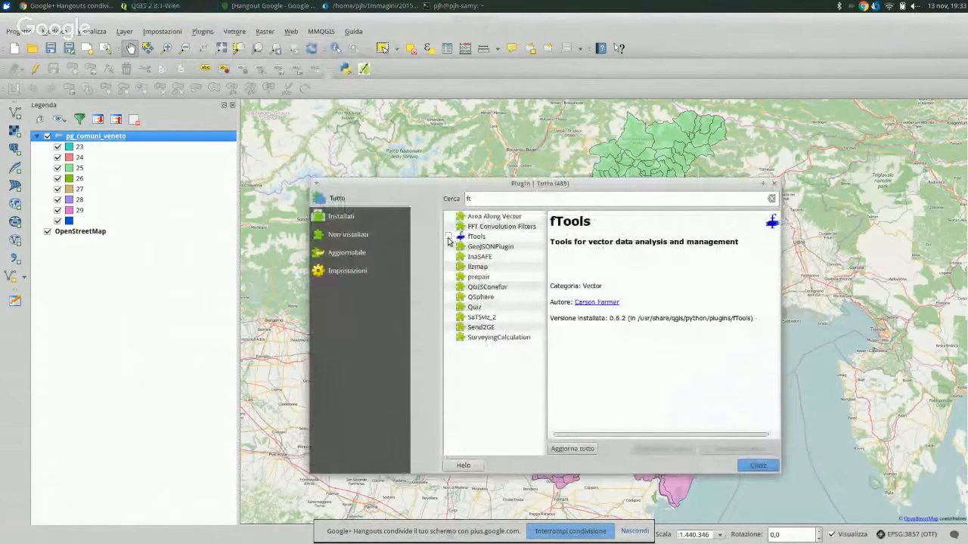
{"action": "left_click", "coordinate": [758, 465]}
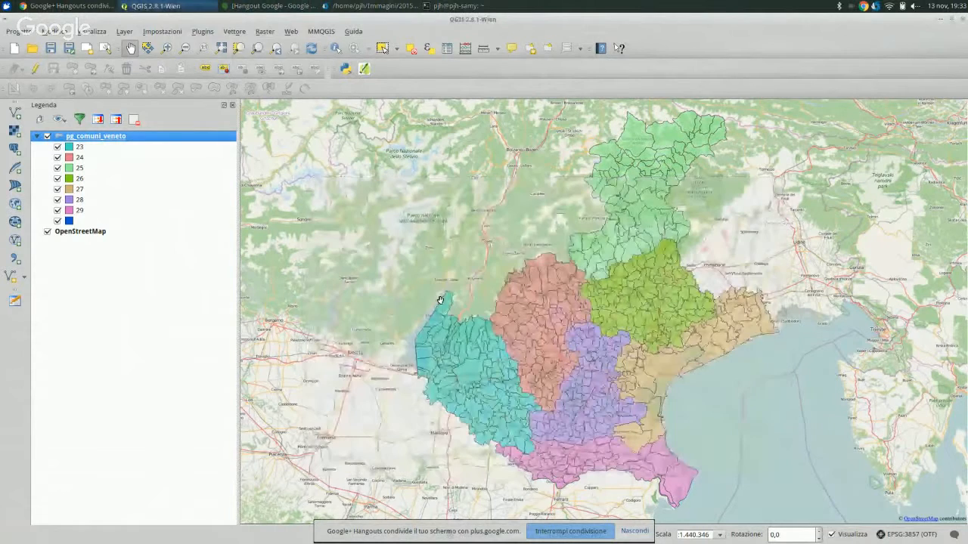
- Examine the fTools geometry, geoprocessing and research tools, including the options of Select by location, without running any of them
{"action": "left_click", "coordinate": [235, 31]}
{"action": "mouse_move", "coordinate": [274, 101]}
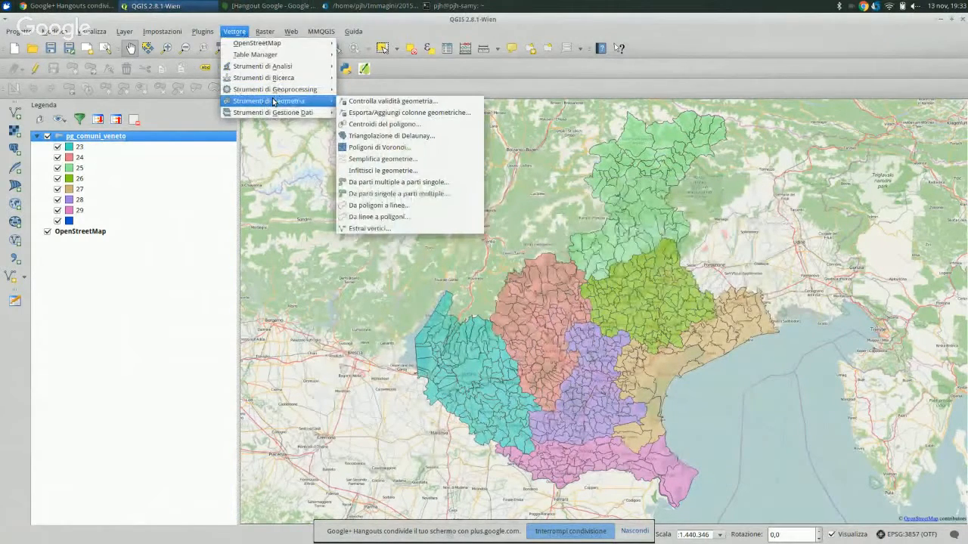
{"action": "mouse_move", "coordinate": [331, 79]}
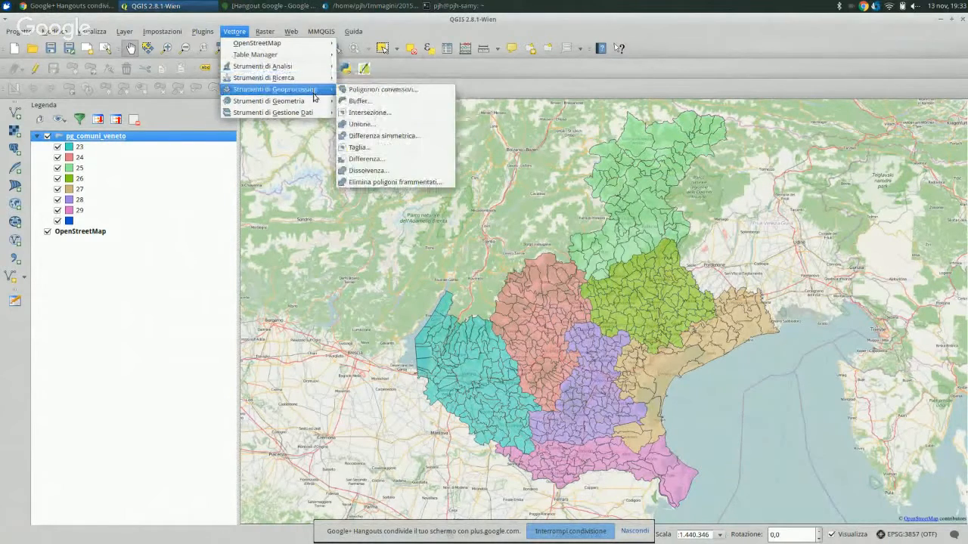
{"action": "mouse_move", "coordinate": [316, 115]}
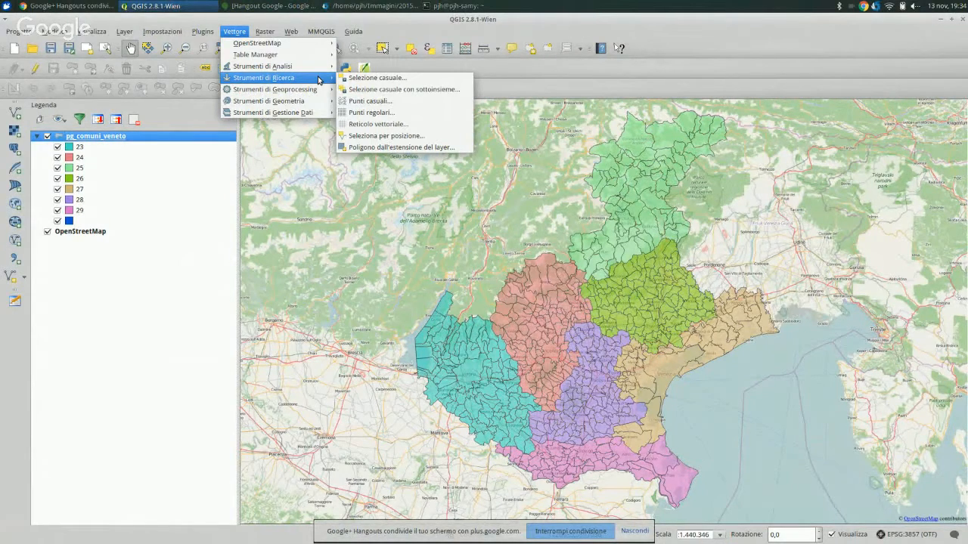
{"action": "left_click", "coordinate": [447, 139]}
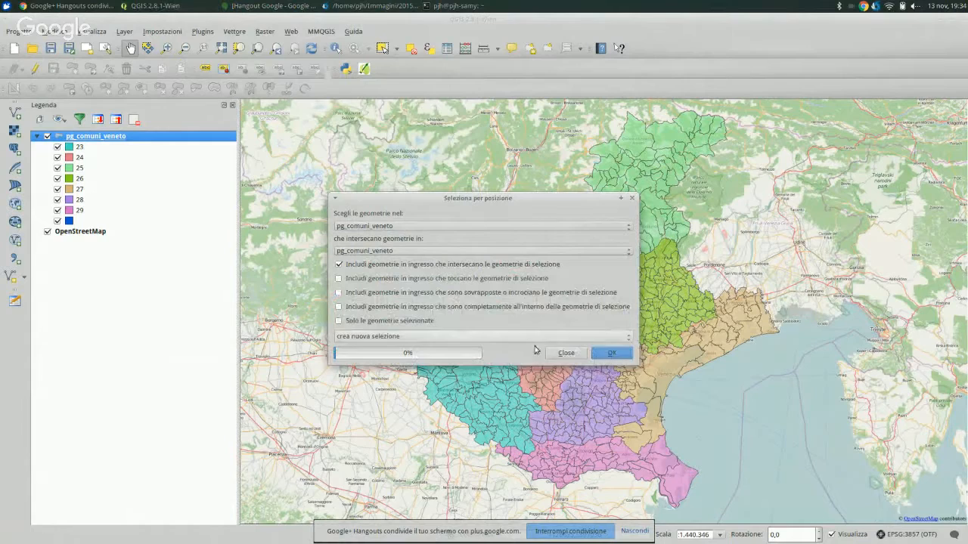
{"action": "left_click", "coordinate": [566, 353]}
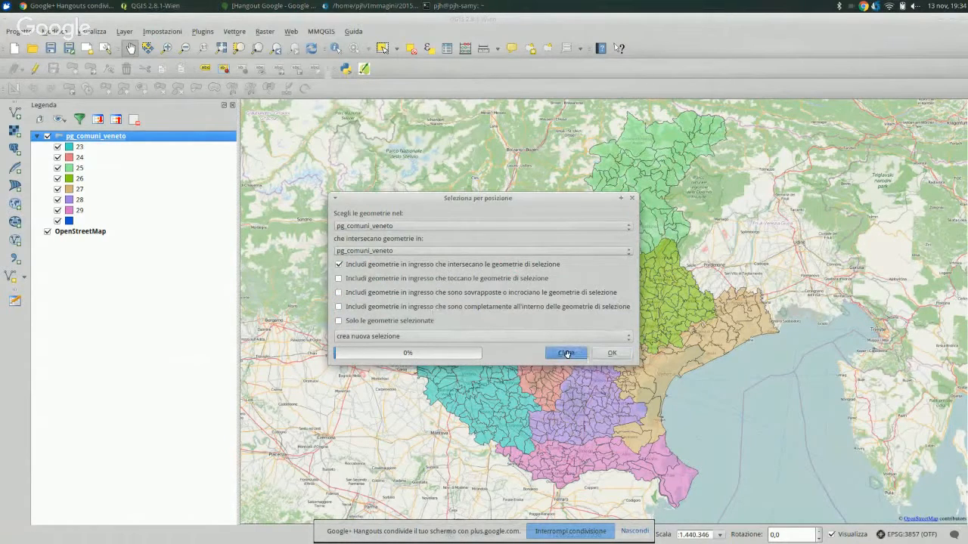
{"action": "left_click", "coordinate": [566, 353]}
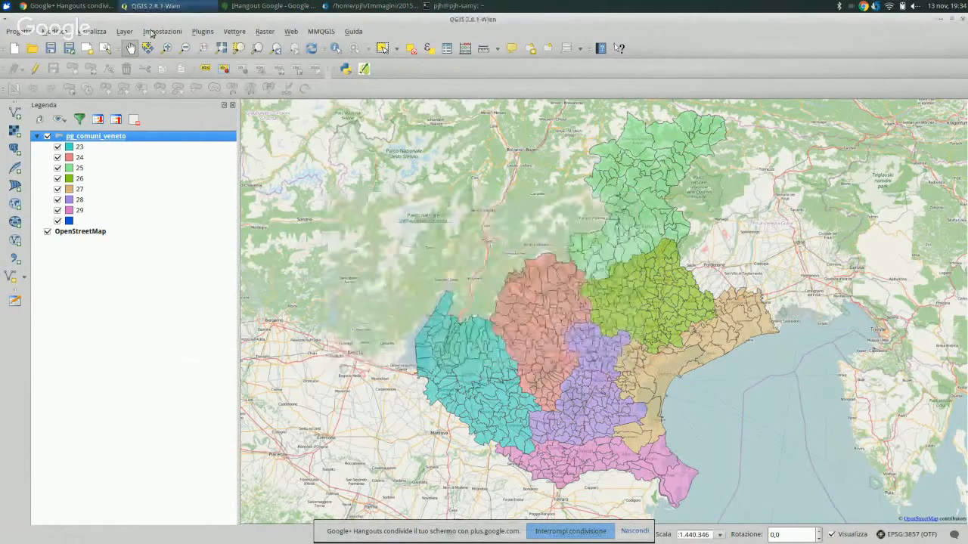
- Create a new point shapefile in EPSG:32632 - WGS 84 / UTM zone 32N and save it as pt_prova in the trash folder
{"action": "left_click", "coordinate": [124, 31]}
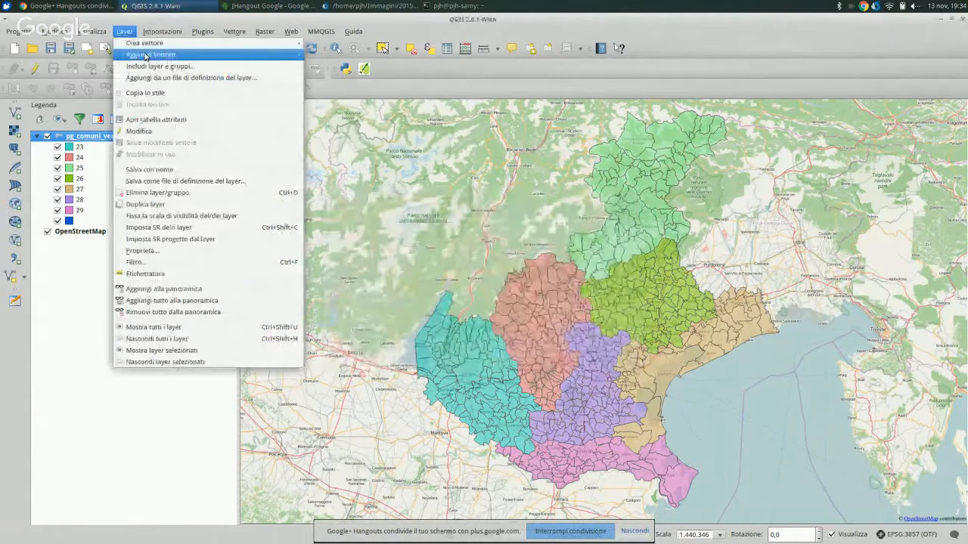
{"action": "left_click", "coordinate": [348, 43]}
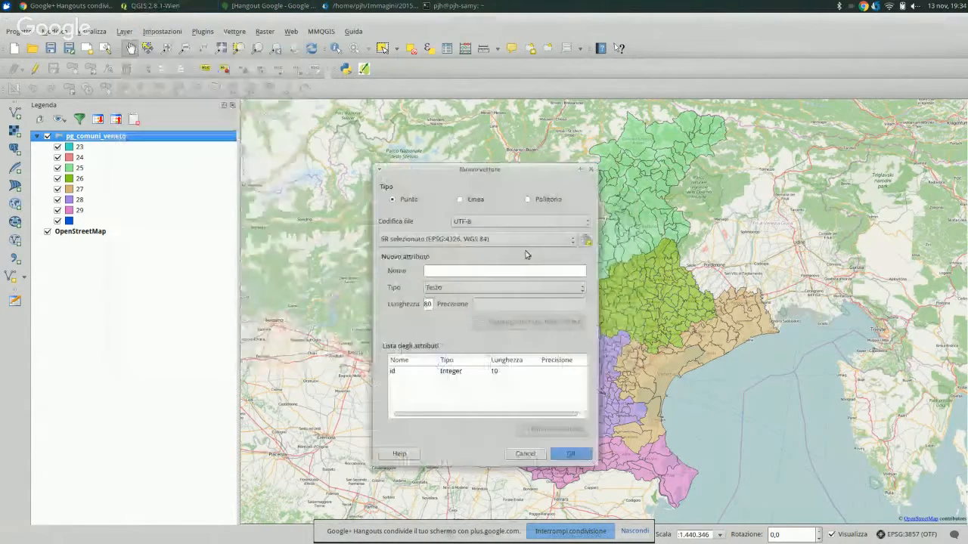
{"action": "left_click", "coordinate": [514, 239]}
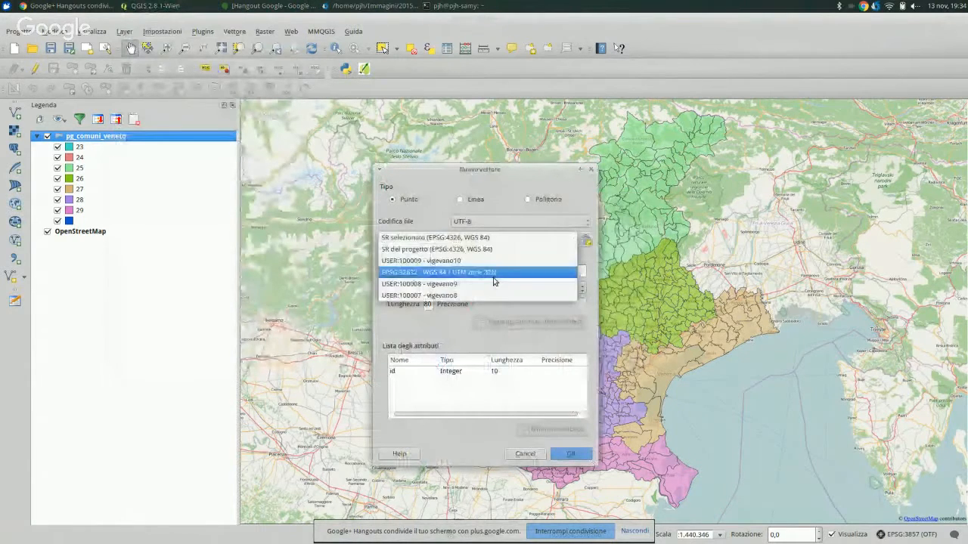
{"action": "left_click", "coordinate": [494, 272]}
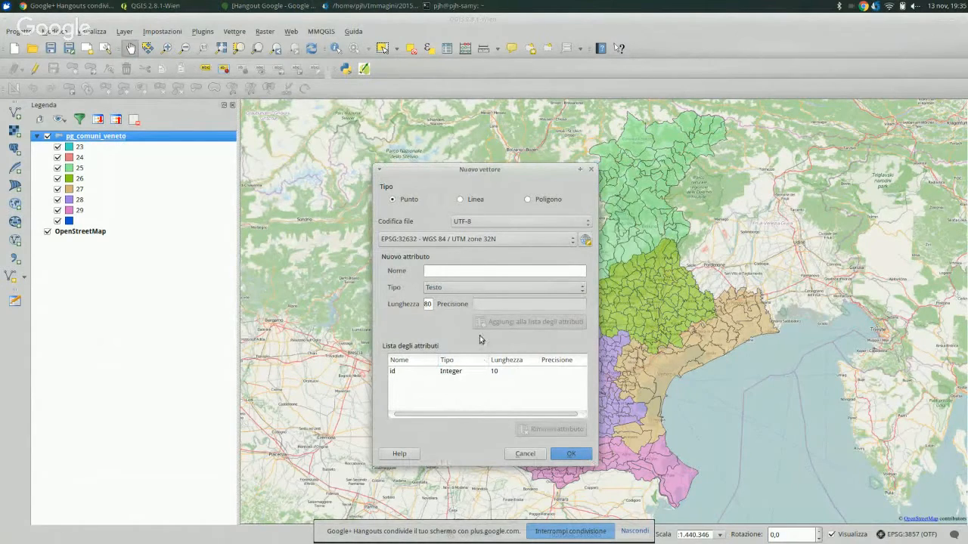
{"action": "left_click", "coordinate": [572, 454]}
{"action": "type", "text": "pt_pro"}
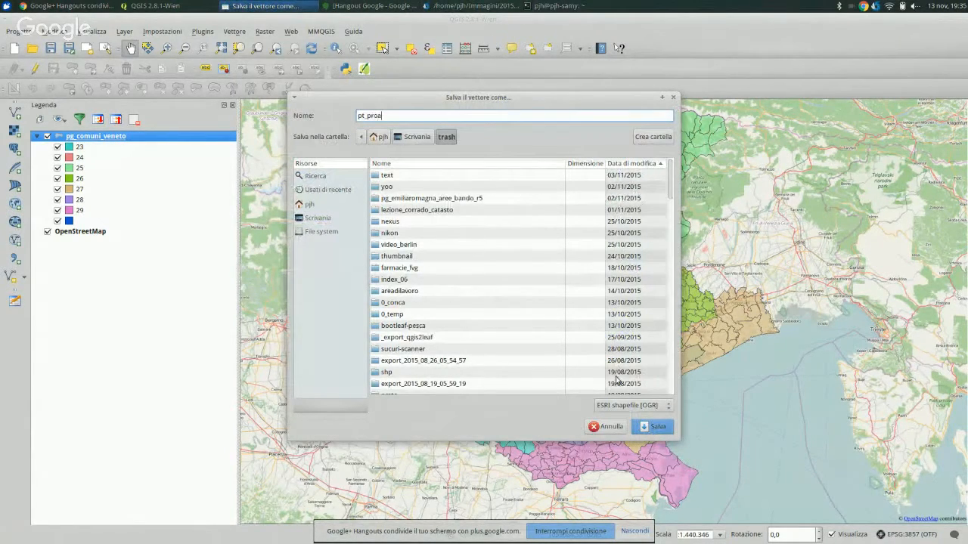
{"action": "type", "text": "va"}
{"action": "left_click", "coordinate": [660, 429]}
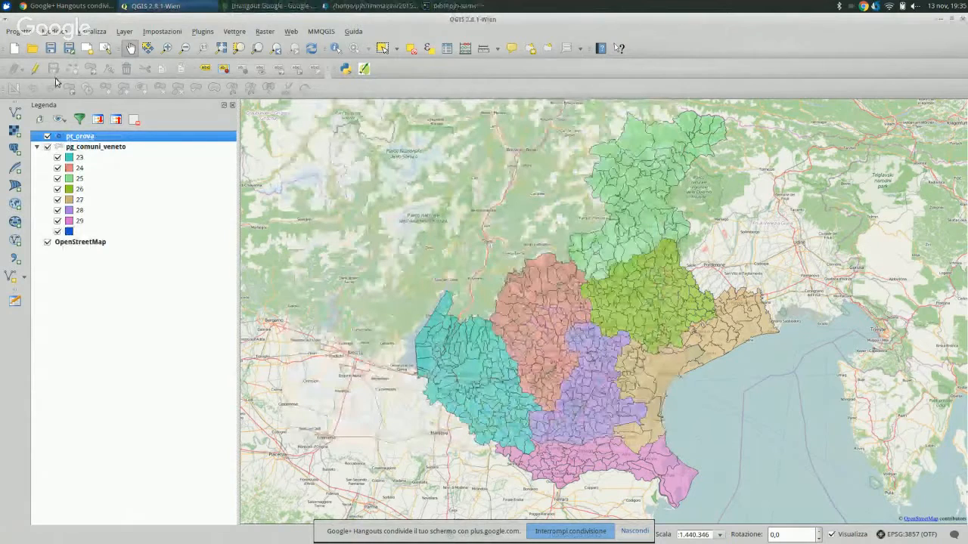
- Add a point with id 1 to pt_prova inside the province 24 area and end the editing session
{"action": "left_click", "coordinate": [35, 68]}
{"action": "left_click", "coordinate": [68, 70]}
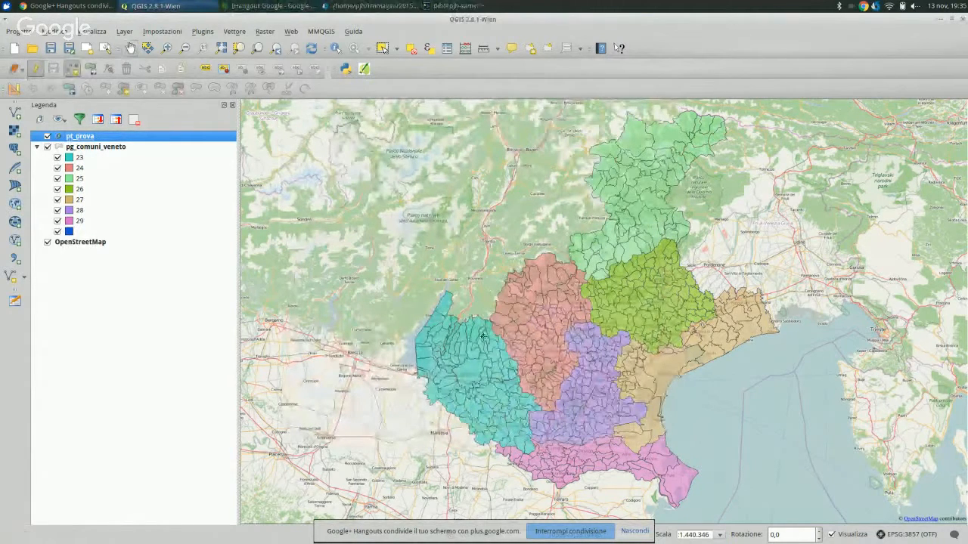
{"action": "left_click", "coordinate": [536, 335]}
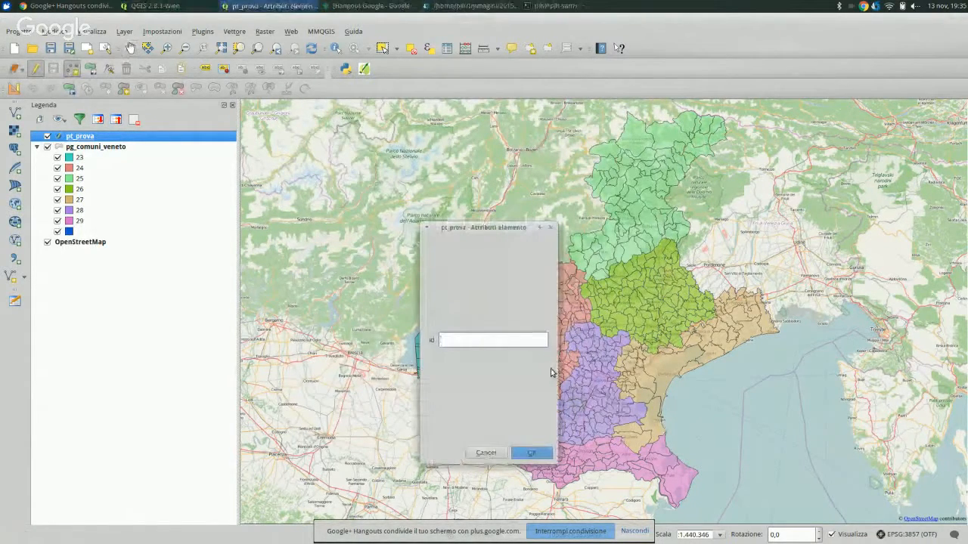
{"action": "type", "text": "1"}
{"action": "left_click", "coordinate": [532, 452]}
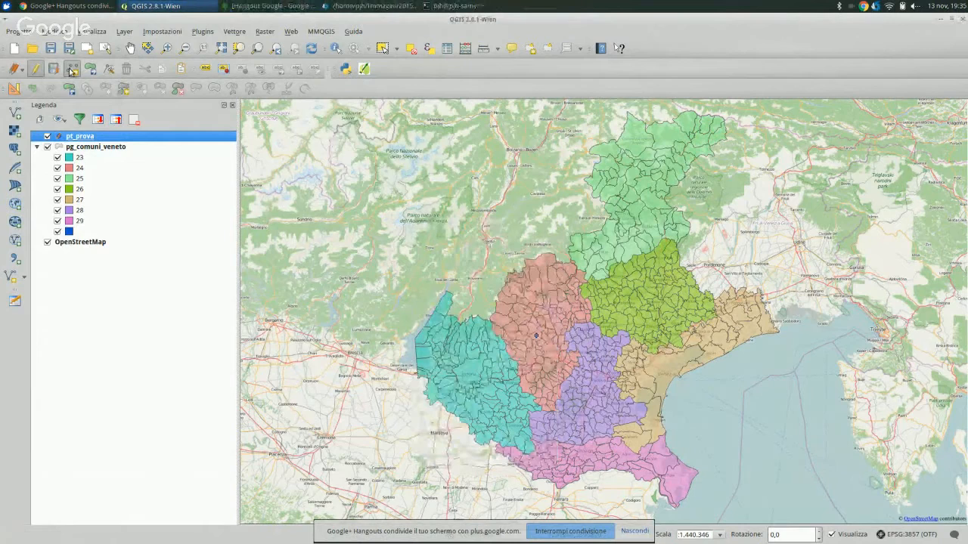
{"action": "left_click", "coordinate": [35, 69]}
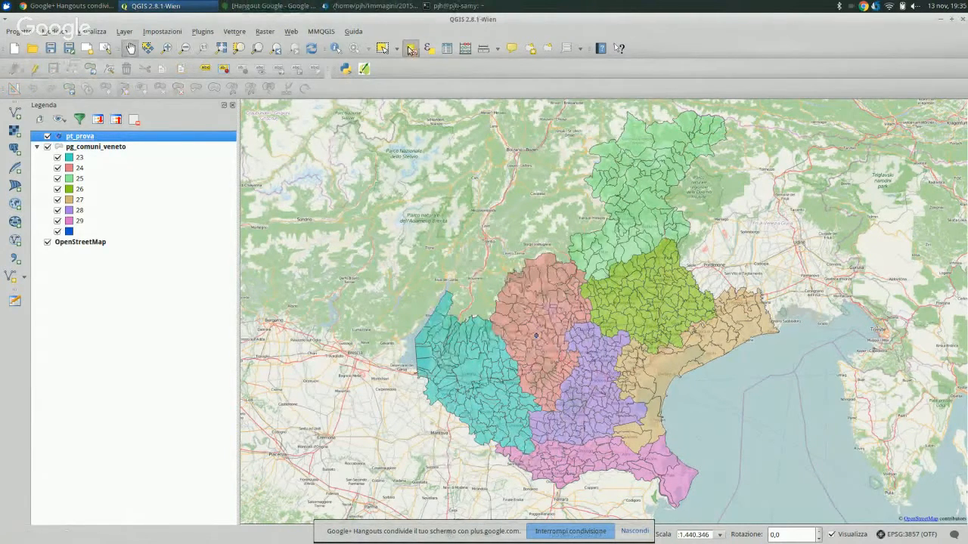
- Select by location the pg_comuni_veneto features that intersect pt_prova, and clear that selection
{"action": "left_click", "coordinate": [162, 32]}
{"action": "mouse_move", "coordinate": [131, 32]}
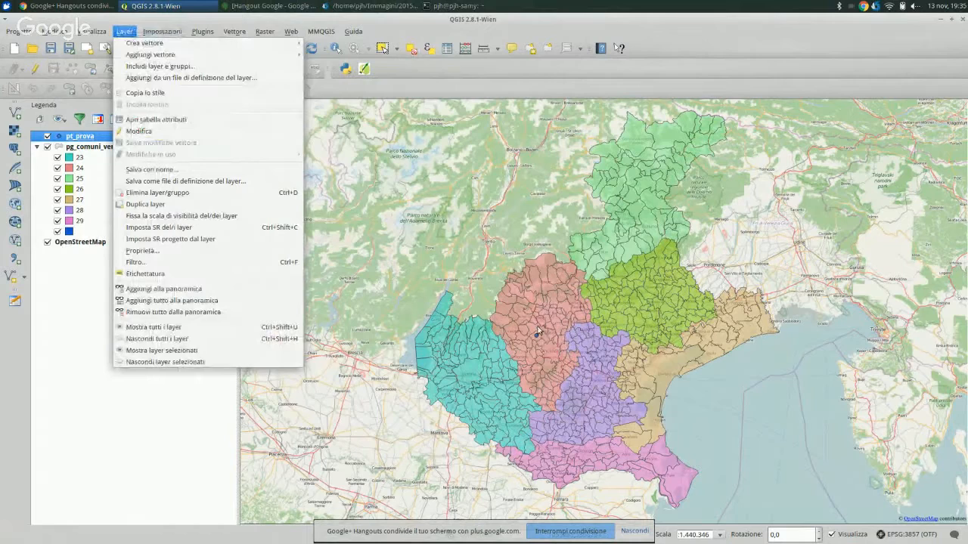
{"action": "mouse_move", "coordinate": [168, 39]}
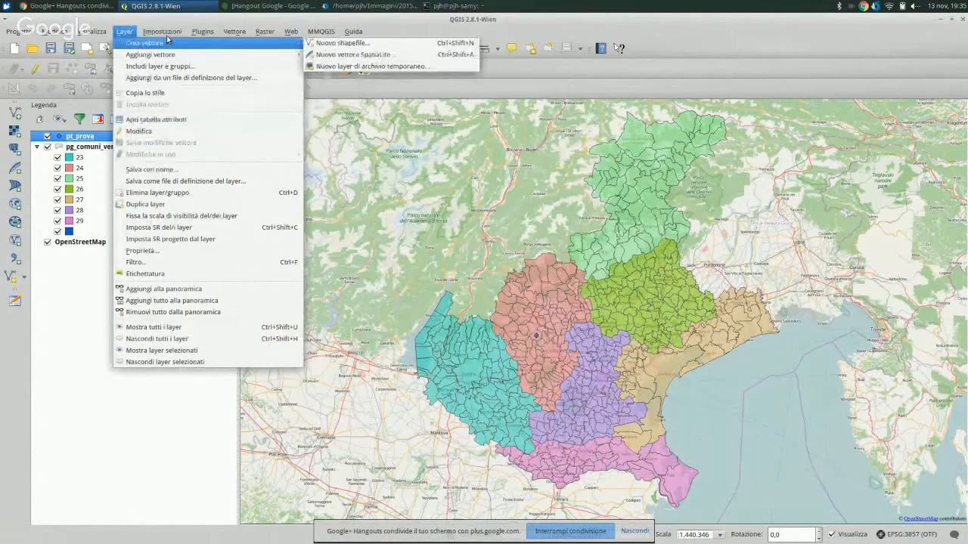
{"action": "mouse_move", "coordinate": [234, 31]}
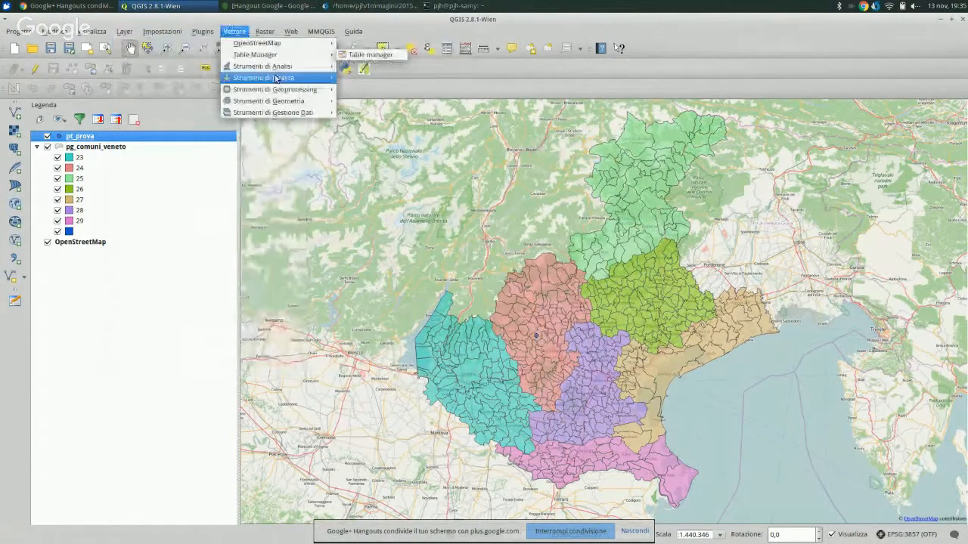
{"action": "mouse_move", "coordinate": [276, 78]}
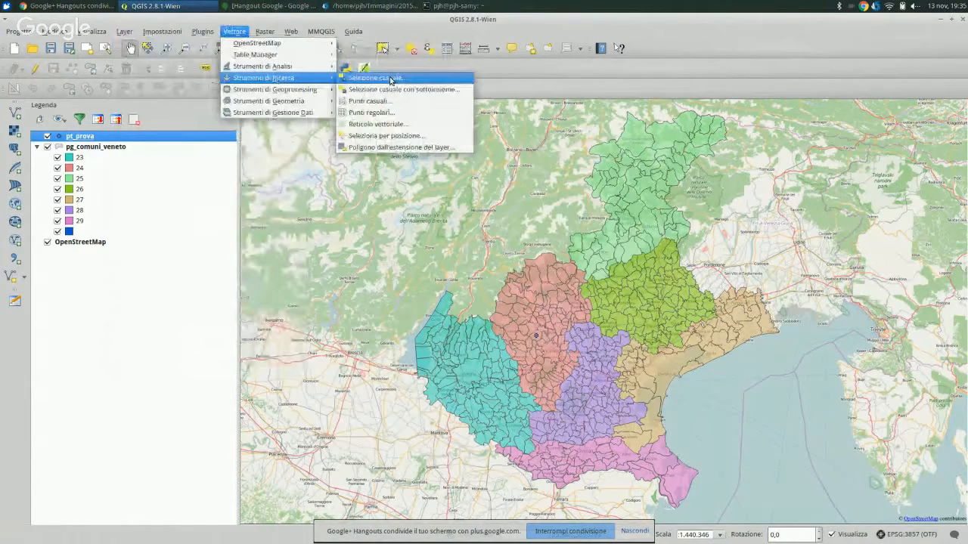
{"action": "left_click", "coordinate": [424, 137]}
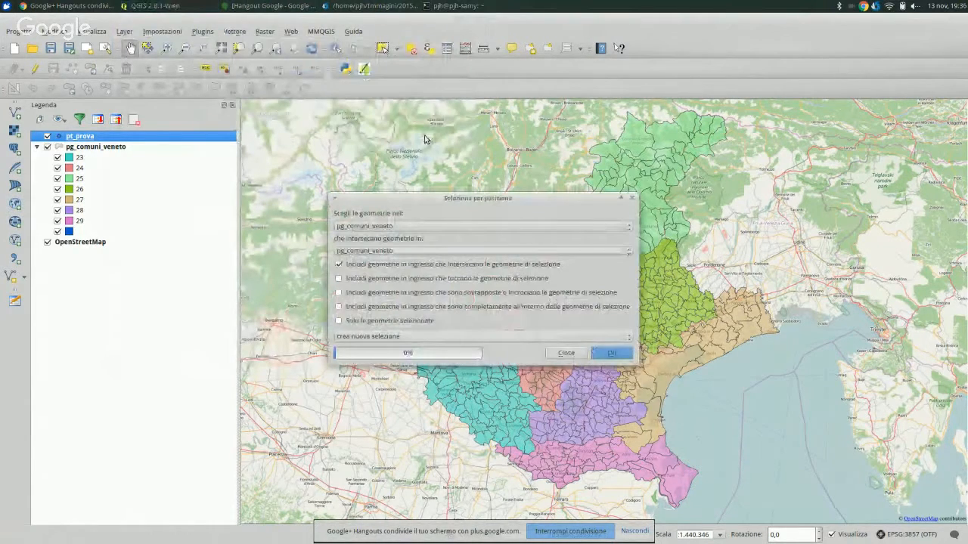
{"action": "left_click", "coordinate": [428, 225]}
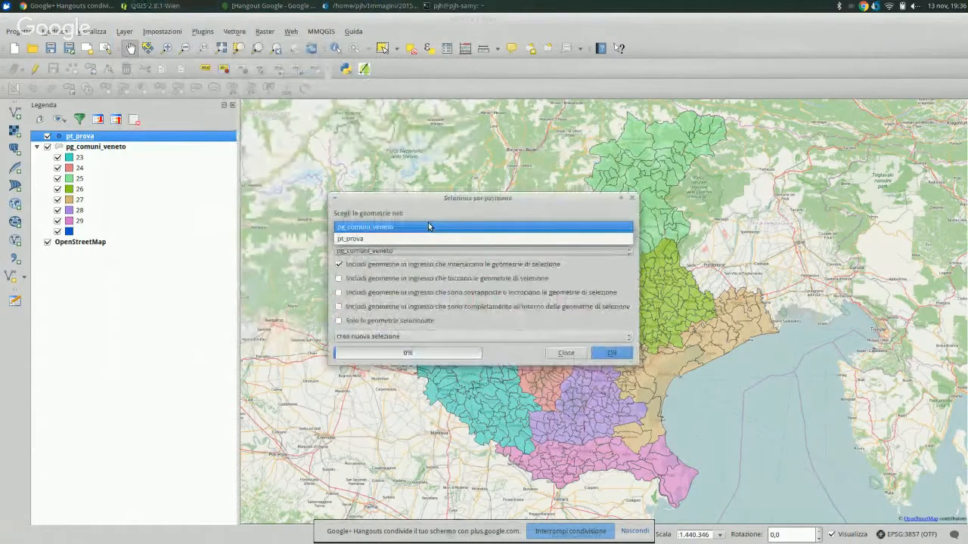
{"action": "left_click", "coordinate": [428, 226]}
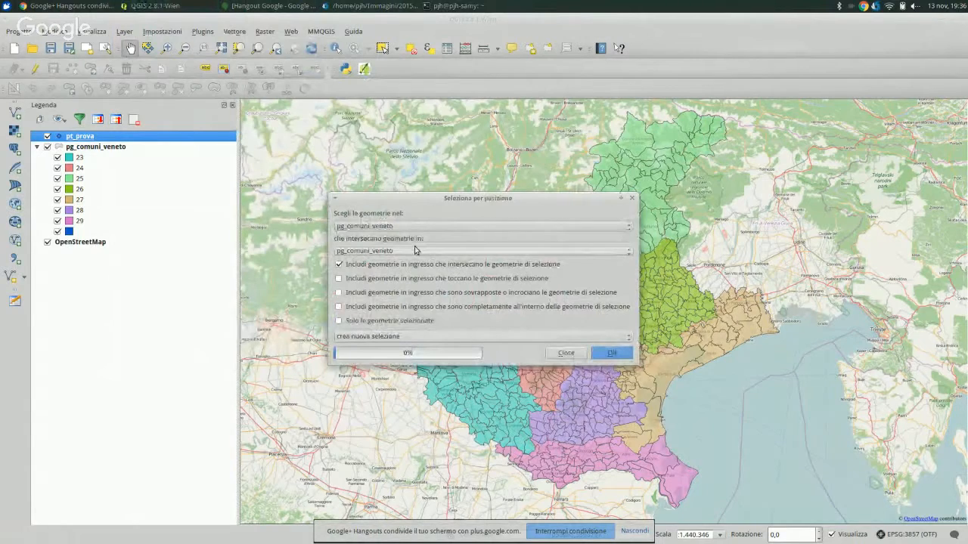
{"action": "scroll", "coordinate": [414, 249], "scroll_direction": "down", "scroll_amount": 1}
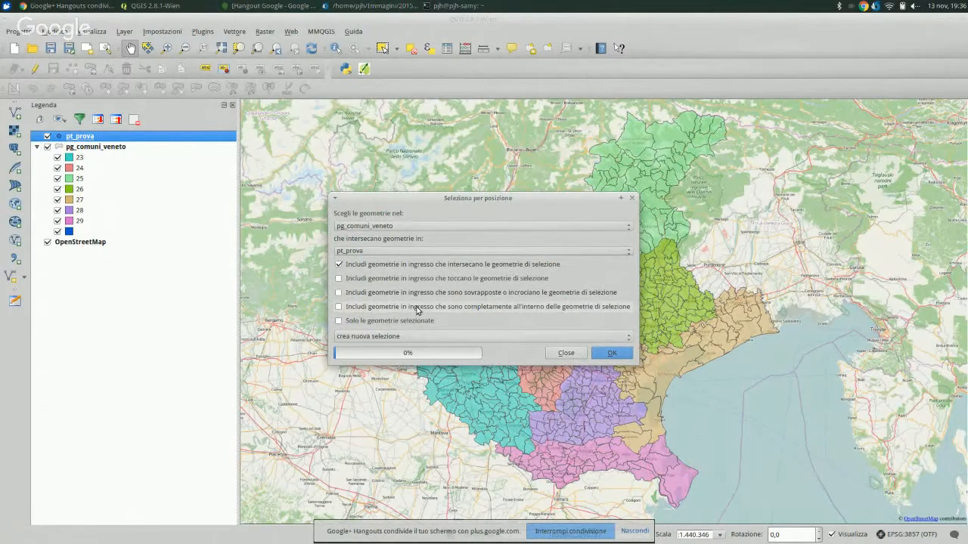
{"action": "left_click", "coordinate": [619, 360]}
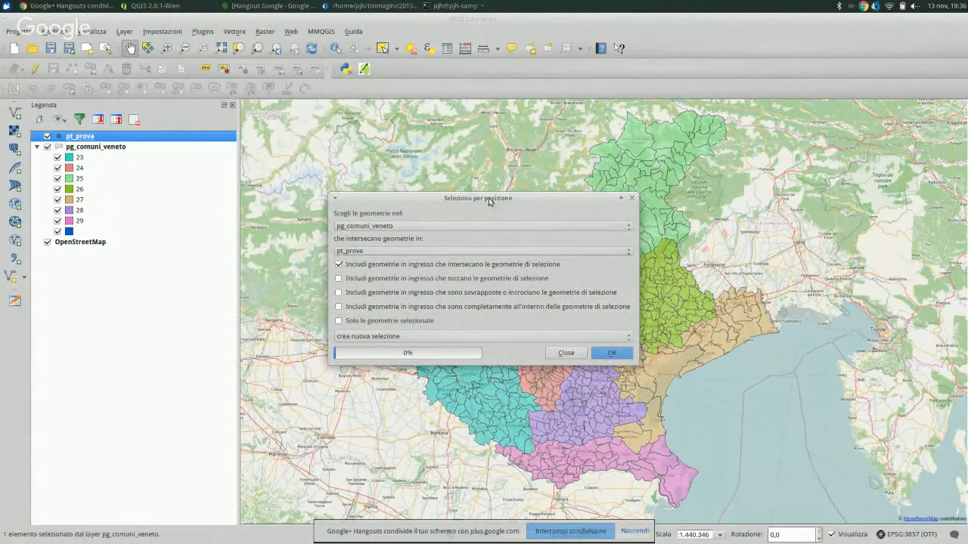
{"action": "left_click_drag", "start_coordinate": [489, 197], "coordinate": [738, 195]}
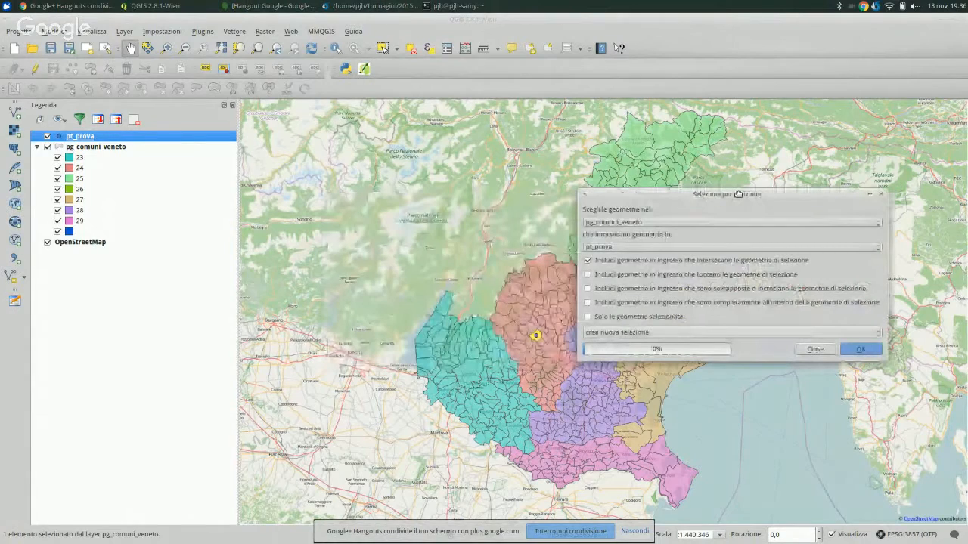
{"action": "left_click", "coordinate": [815, 349]}
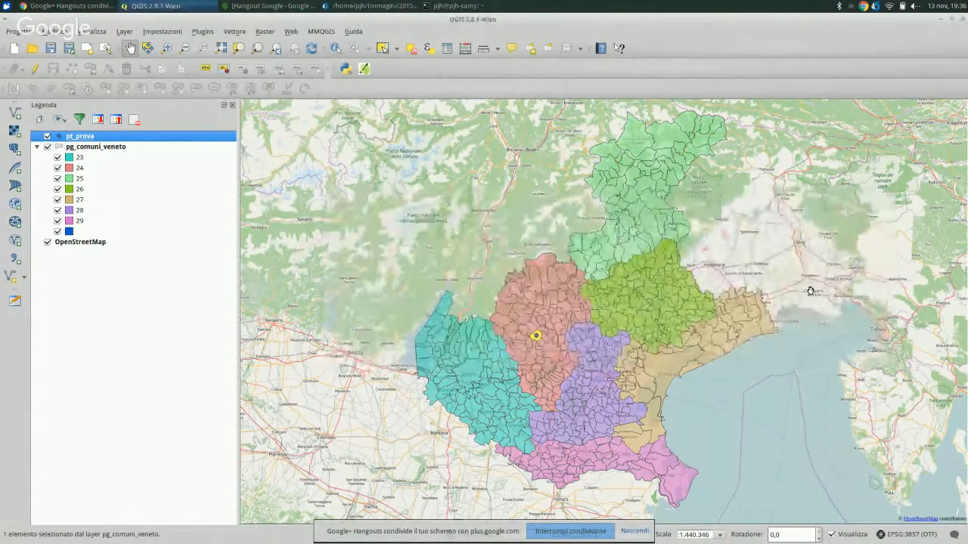
{"action": "left_click", "coordinate": [410, 49]}
- Run Select by location again on pg_comuni_veneto with pt_prova as the intersecting layer, creating a new selection
{"action": "left_click", "coordinate": [201, 32]}
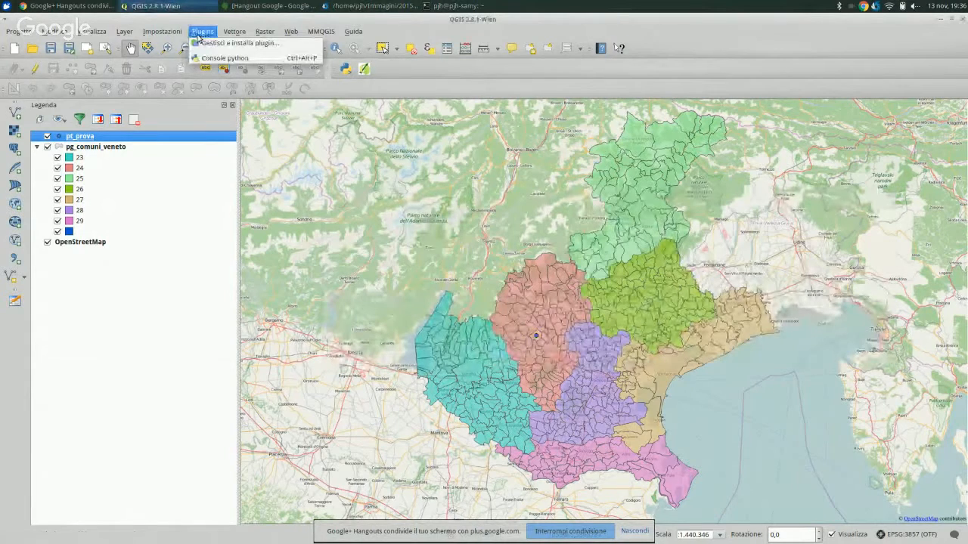
{"action": "mouse_move", "coordinate": [306, 68]}
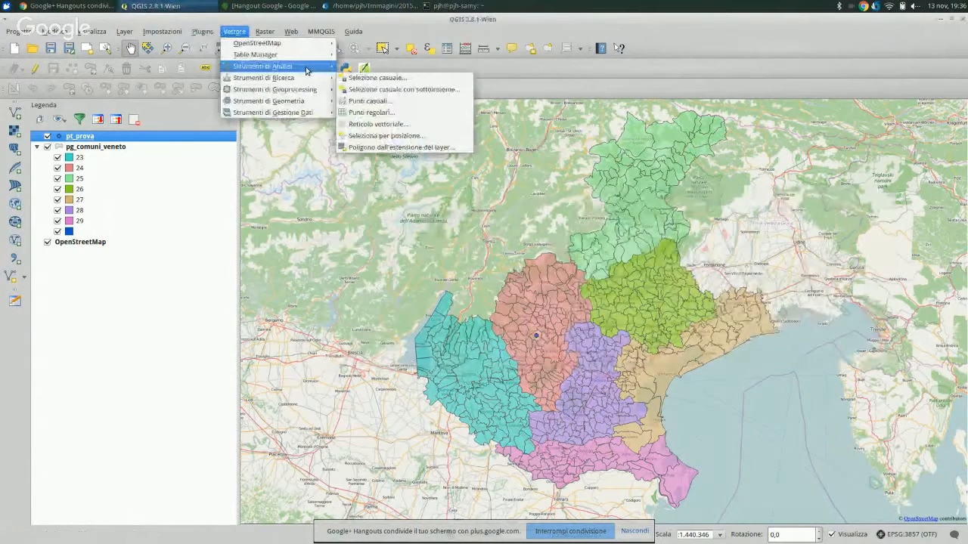
{"action": "left_click", "coordinate": [390, 137]}
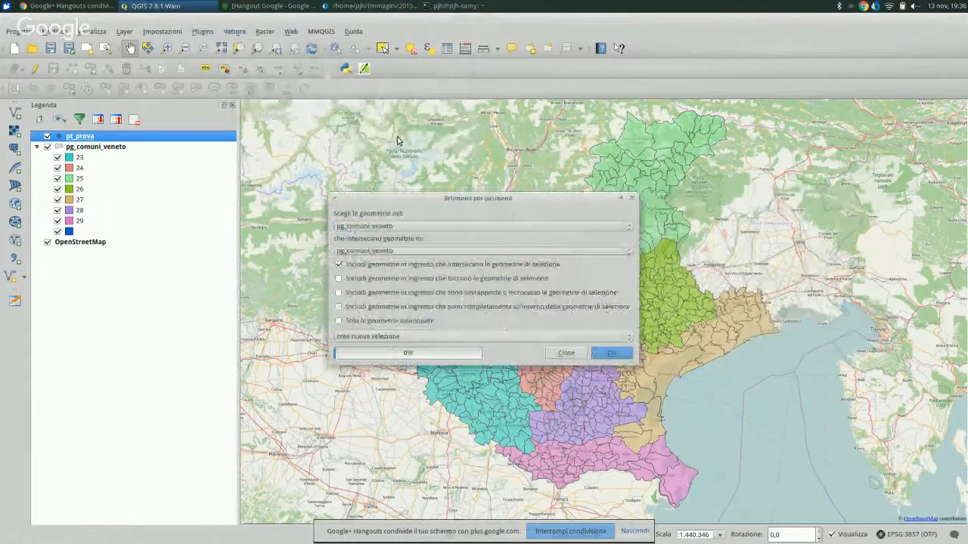
{"action": "left_click_drag", "start_coordinate": [484, 201], "coordinate": [760, 148]}
{"action": "left_click", "coordinate": [701, 195]}
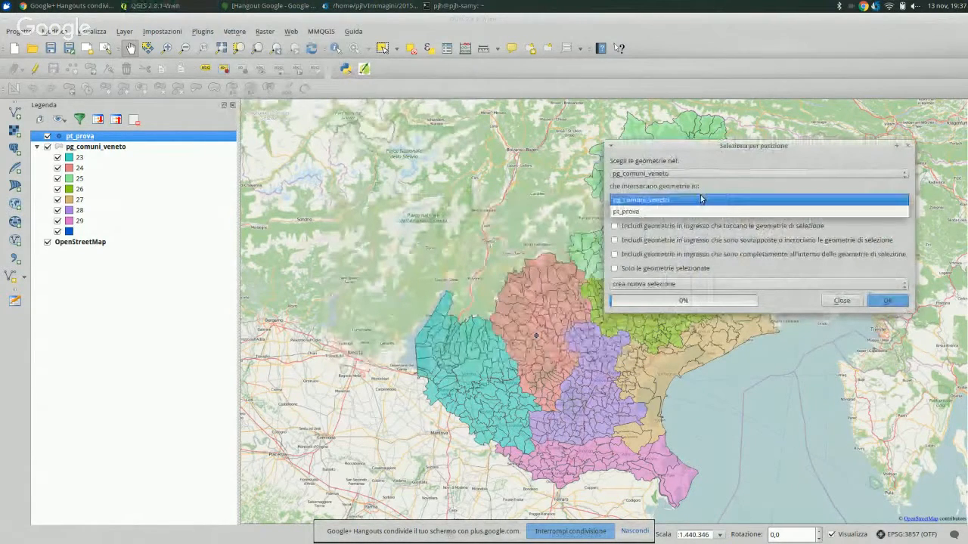
{"action": "left_click", "coordinate": [700, 194]}
{"action": "left_click", "coordinate": [886, 301]}
{"action": "left_click", "coordinate": [853, 302]}
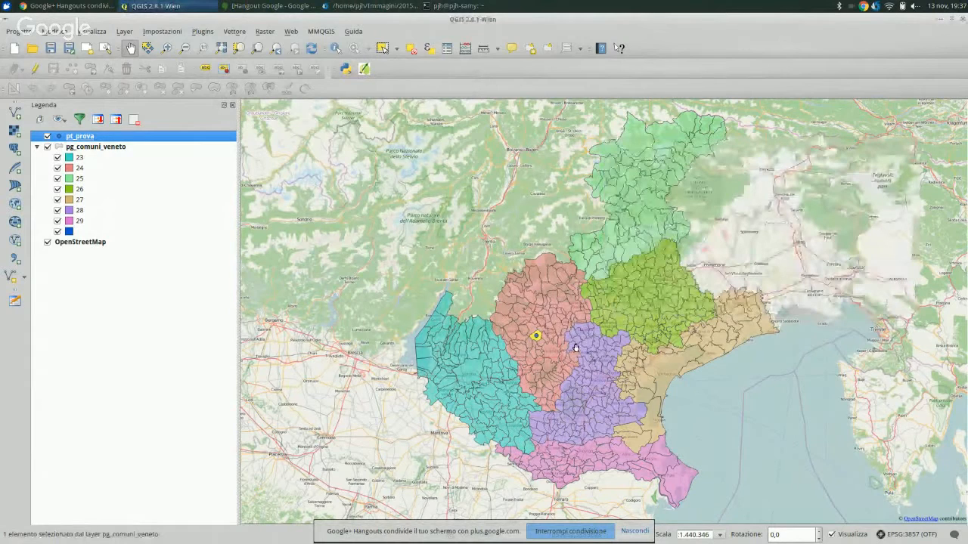
- Add more points to pt_prova across the province areas, giving the last one id 5, then save the edits and end editing
{"action": "scroll", "coordinate": [576, 347], "scroll_direction": "up", "scroll_amount": 1}
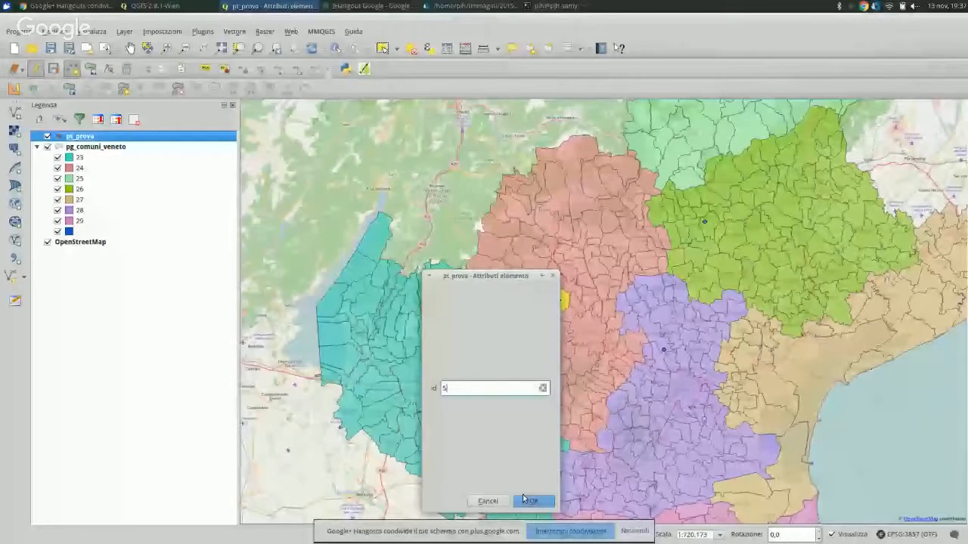
{"action": "left_click", "coordinate": [528, 501]}
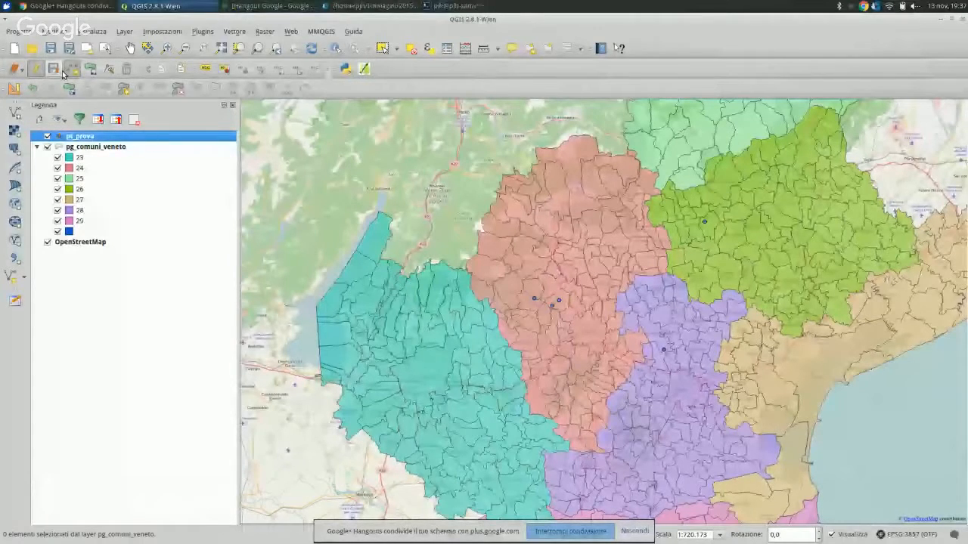
{"action": "left_click", "coordinate": [61, 70]}
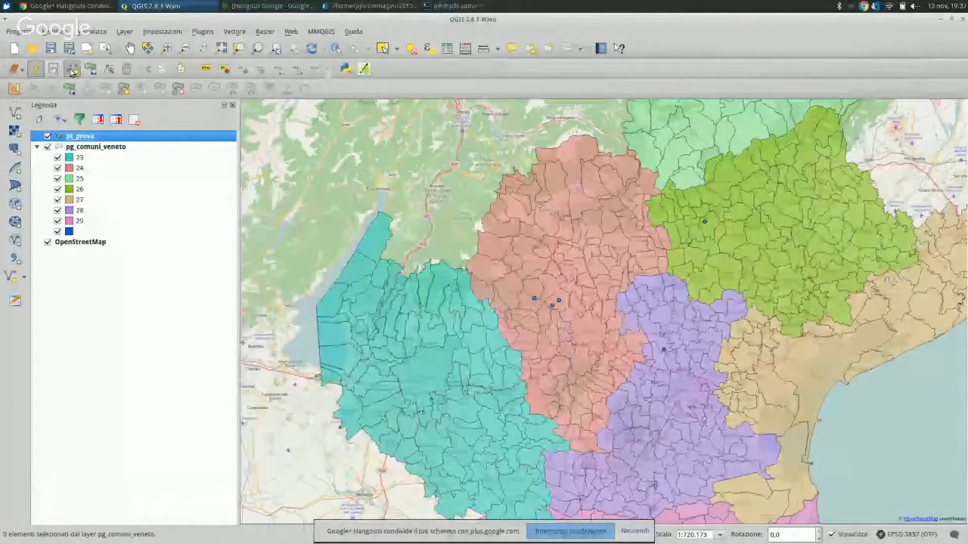
{"action": "left_click", "coordinate": [35, 69]}
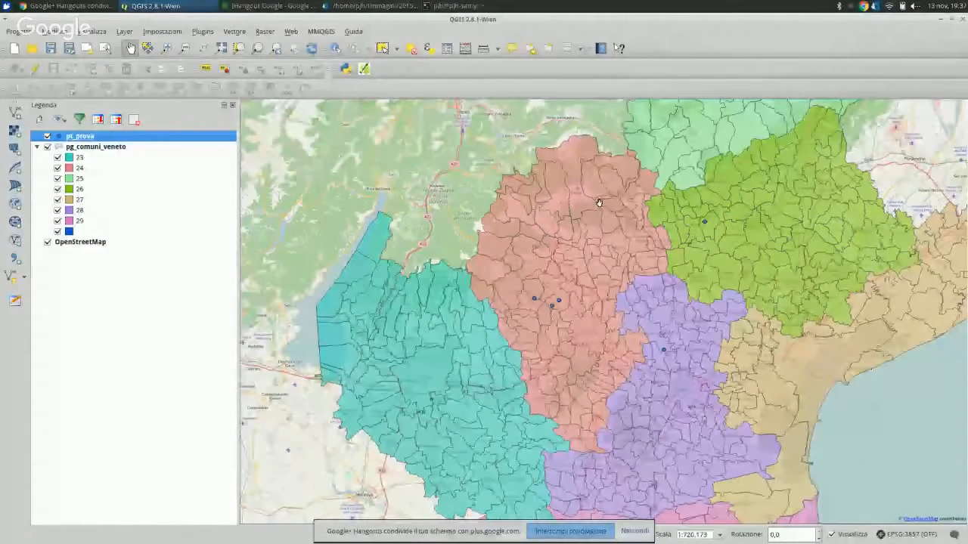
- Select by location the pg_comuni_veneto features intersecting the expanded pt_prova layer as a new selection, and clear the selection
{"action": "left_click", "coordinate": [238, 32]}
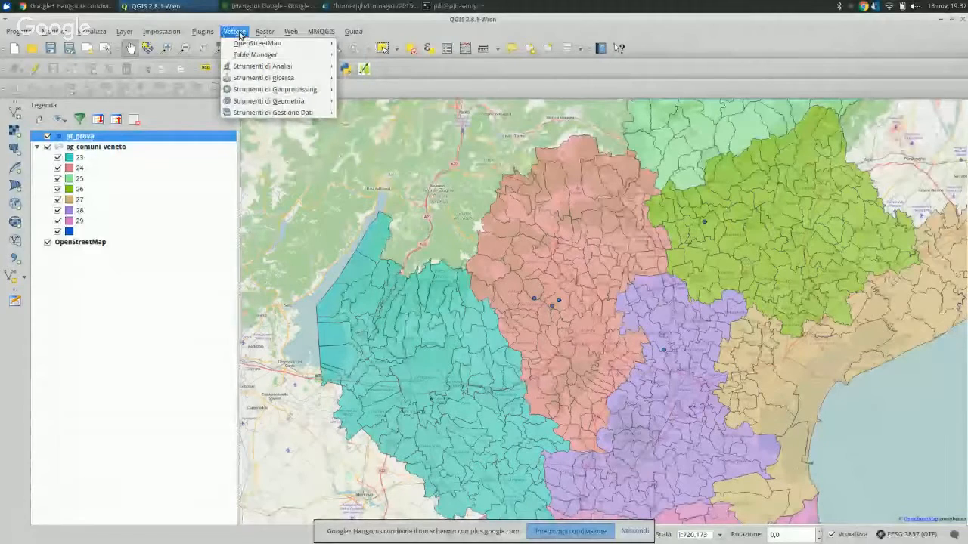
{"action": "mouse_move", "coordinate": [287, 77]}
{"action": "left_click", "coordinate": [408, 135]}
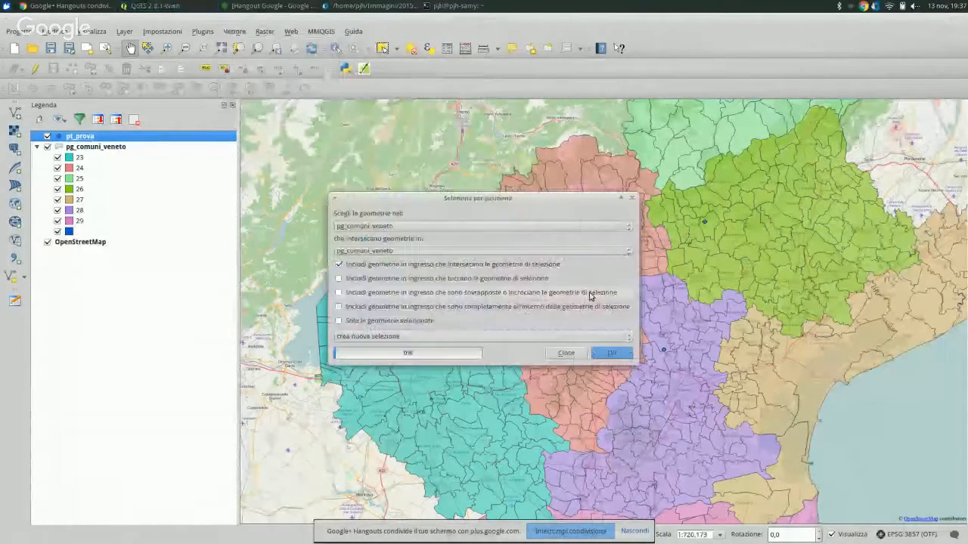
{"action": "left_click_drag", "start_coordinate": [442, 197], "coordinate": [195, 301]}
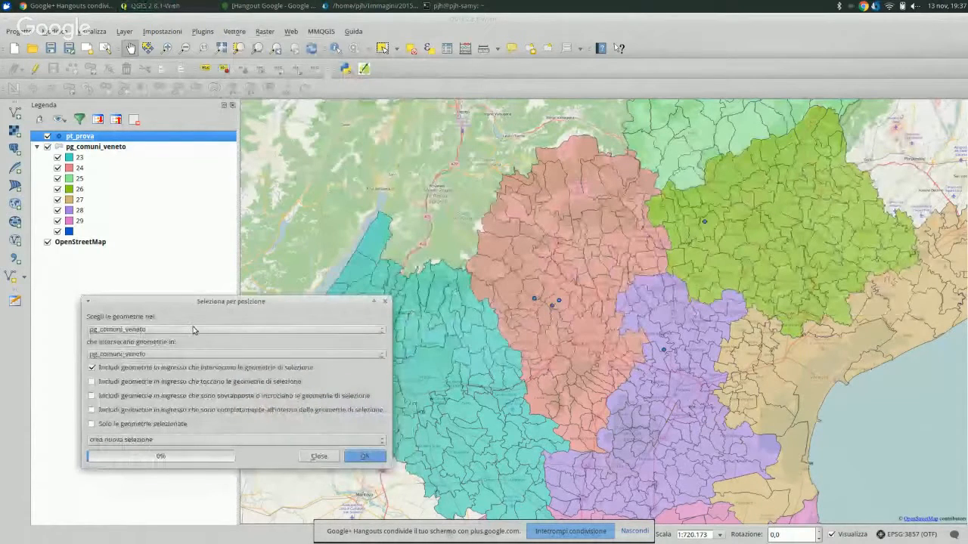
{"action": "left_click", "coordinate": [264, 5]}
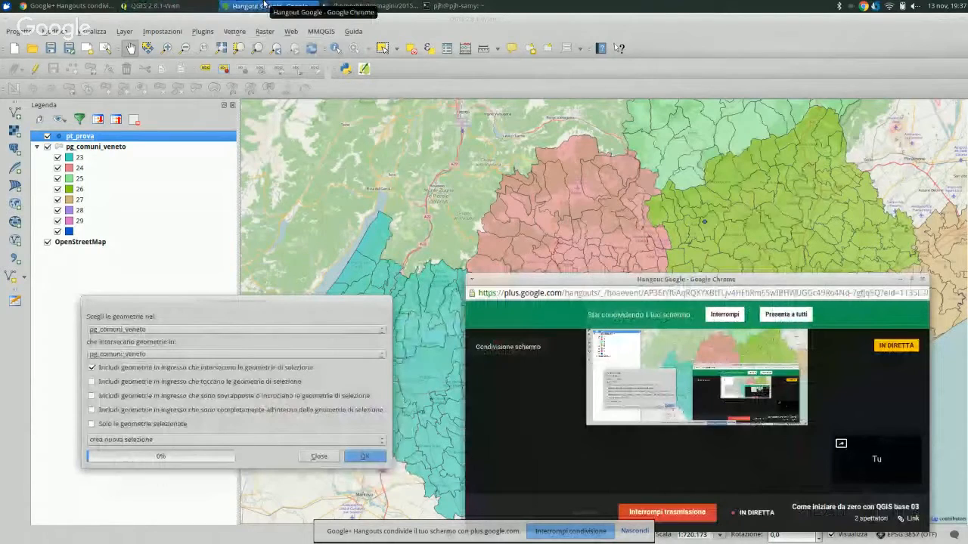
{"action": "left_click", "coordinate": [264, 5]}
{"action": "left_click", "coordinate": [144, 354]}
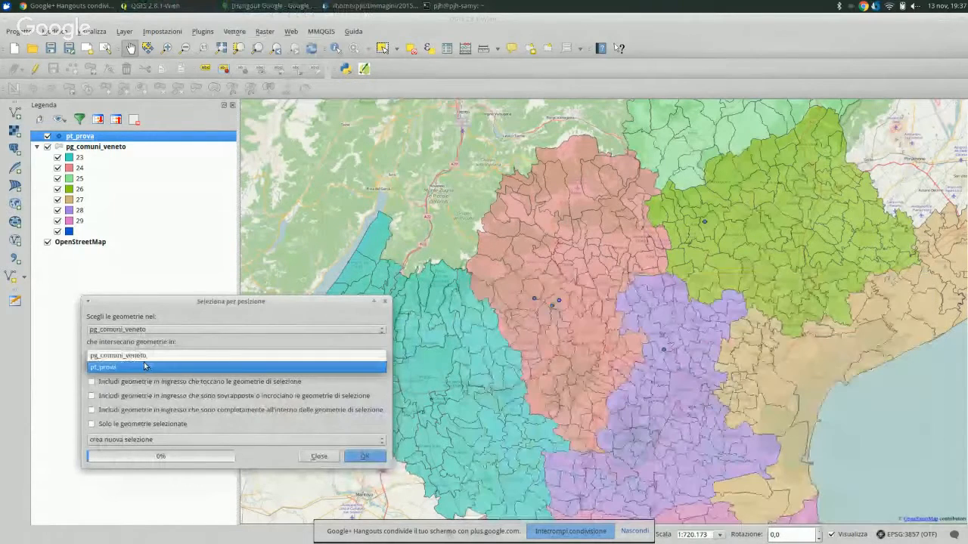
{"action": "left_click", "coordinate": [145, 366]}
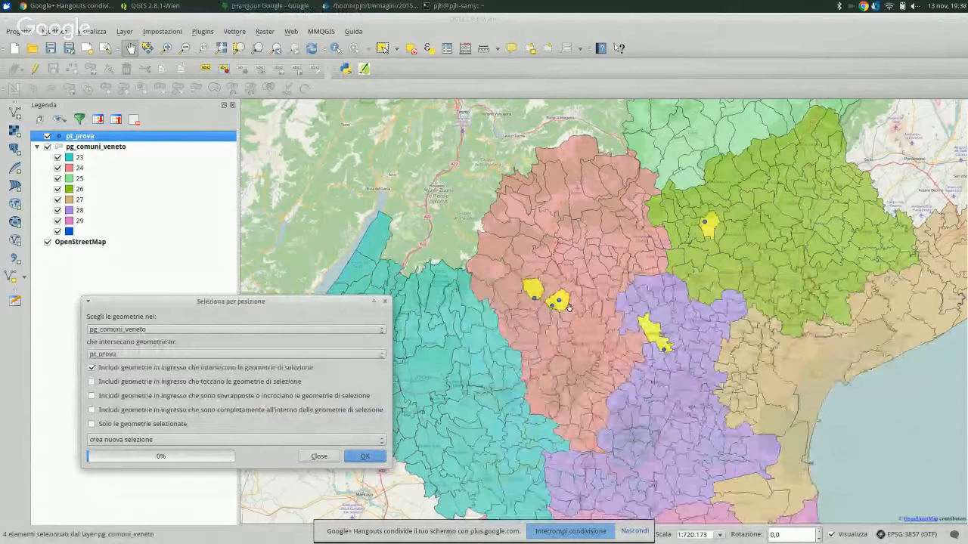
{"action": "left_click", "coordinate": [374, 454]}
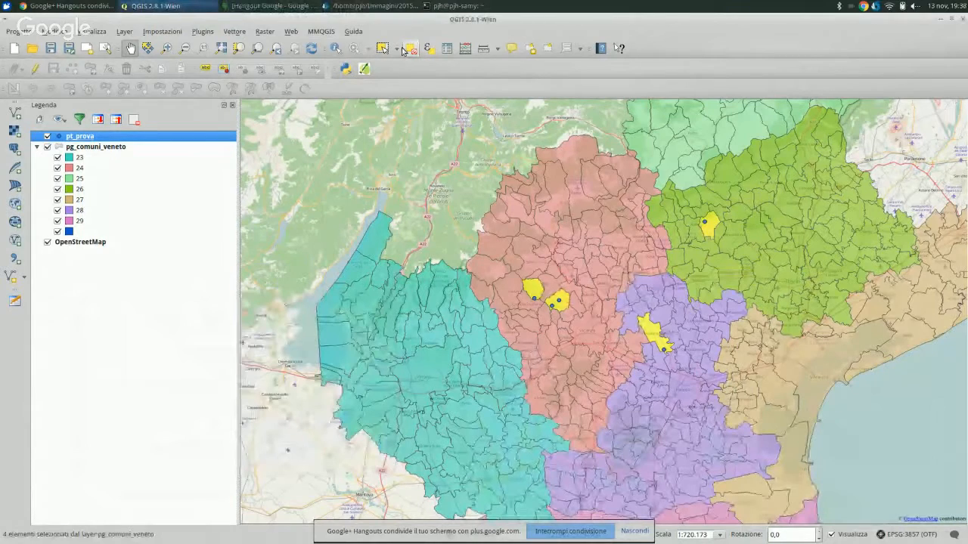
{"action": "left_click", "coordinate": [410, 50]}
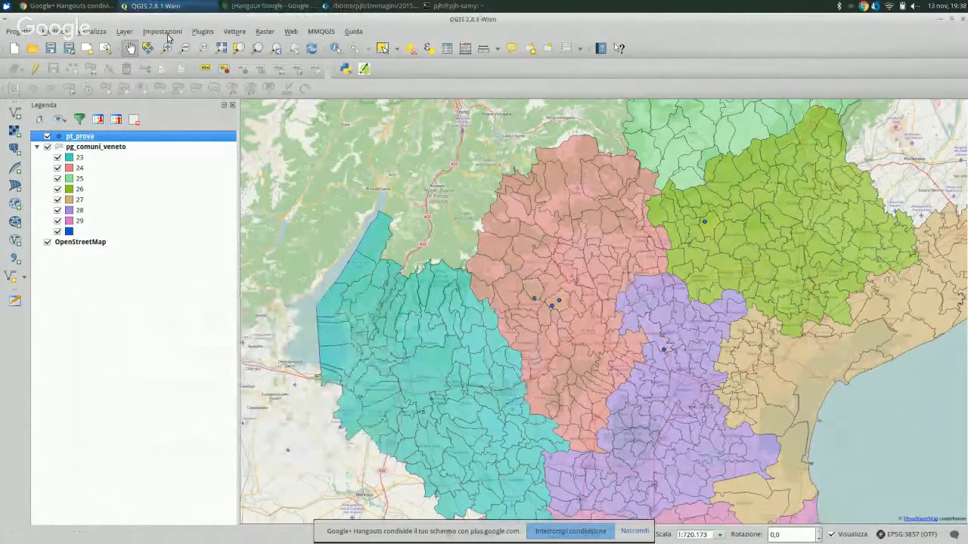
- Set up a Buffer on pt_prova with 99 segments to approximate and a buffer distance of 3000
{"action": "left_click", "coordinate": [263, 34]}
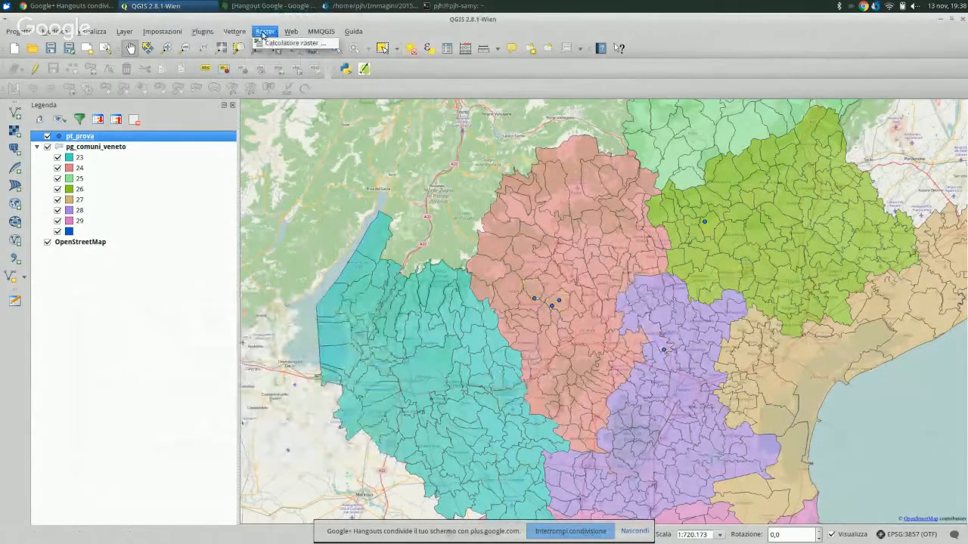
{"action": "mouse_move", "coordinate": [234, 32]}
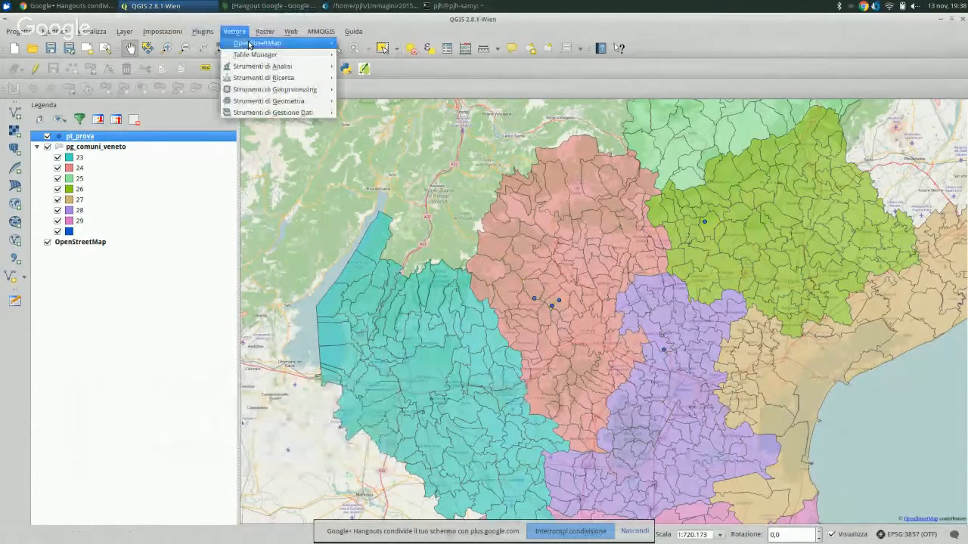
{"action": "mouse_move", "coordinate": [301, 80]}
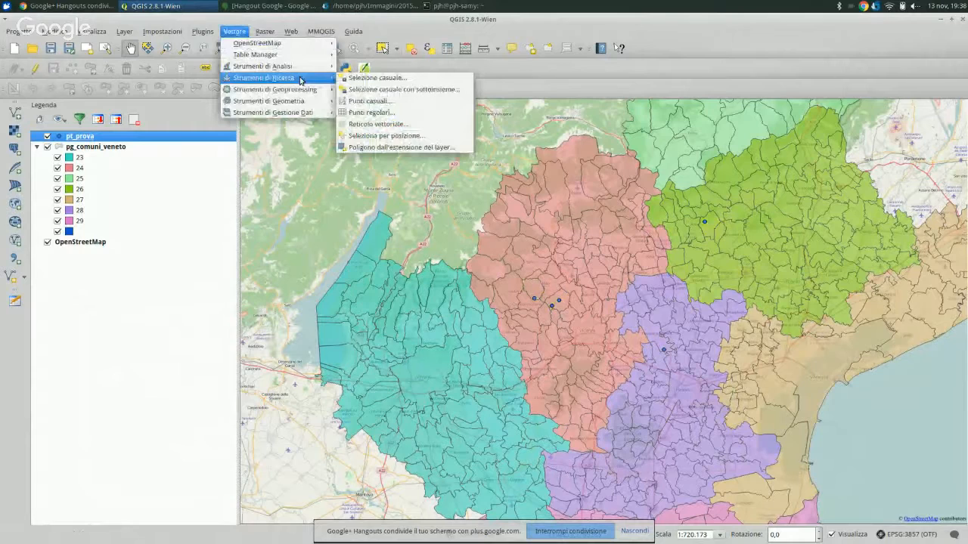
{"action": "mouse_move", "coordinate": [326, 108]}
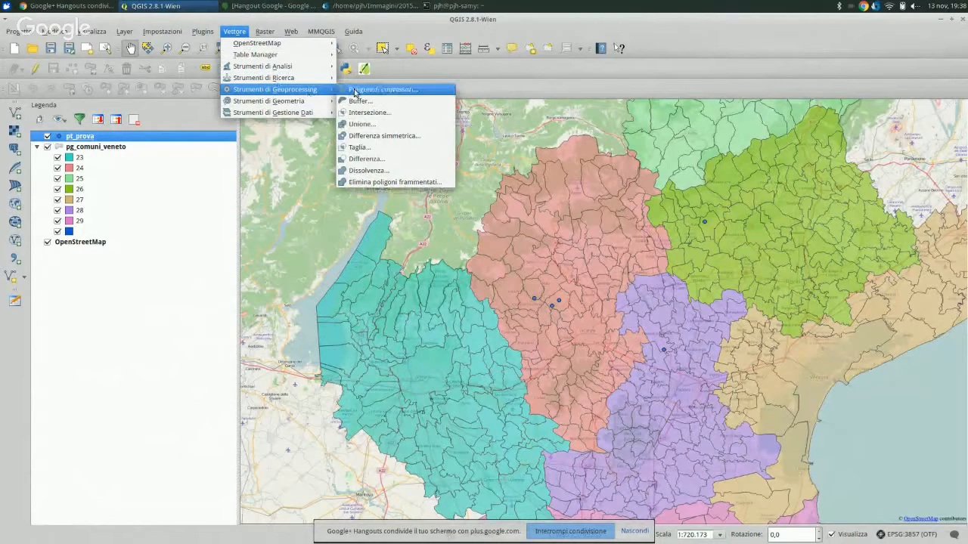
{"action": "left_click", "coordinate": [393, 105]}
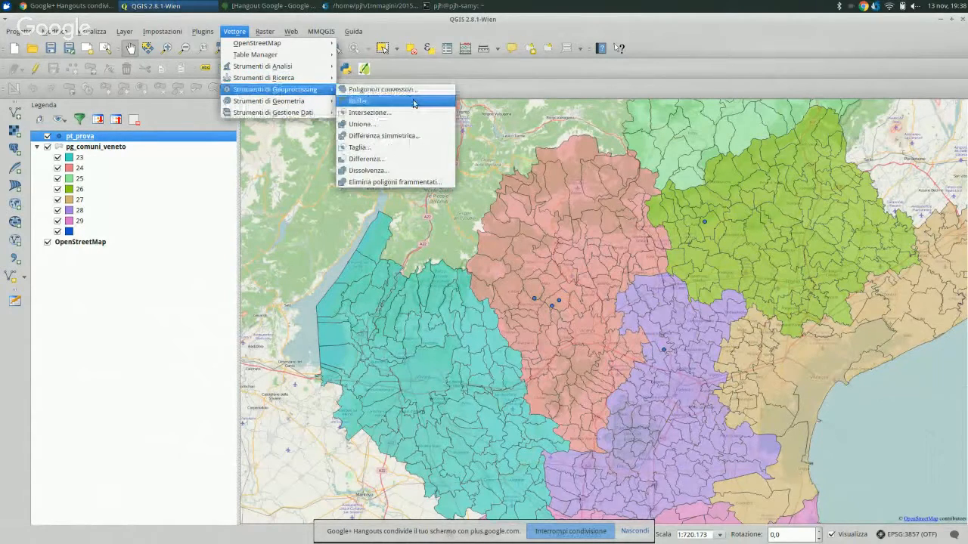
{"action": "left_click", "coordinate": [413, 103]}
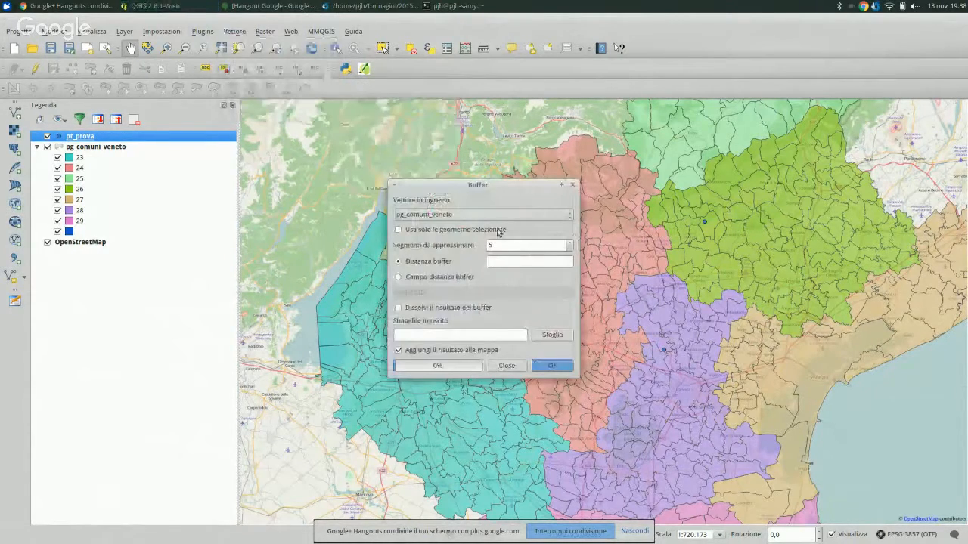
{"action": "left_click", "coordinate": [474, 213]}
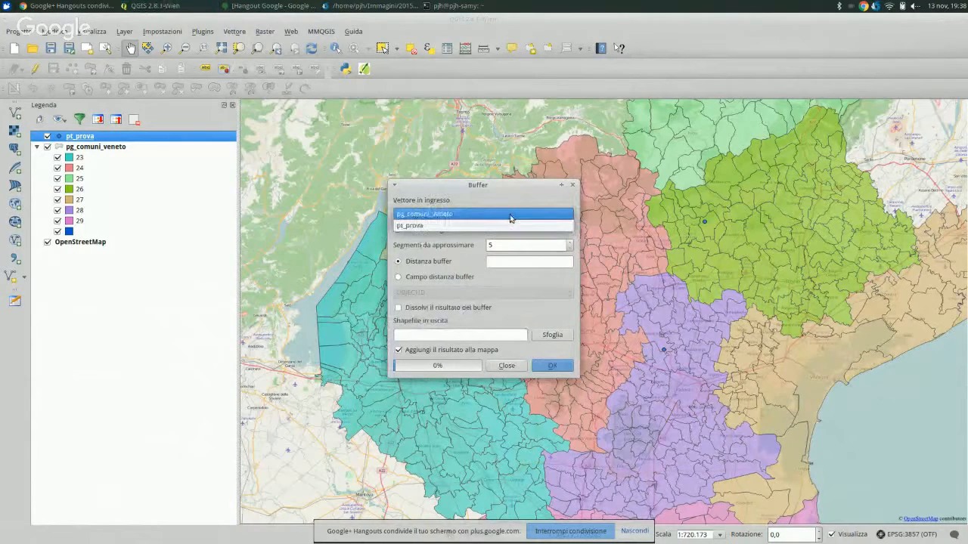
{"action": "left_click", "coordinate": [502, 224]}
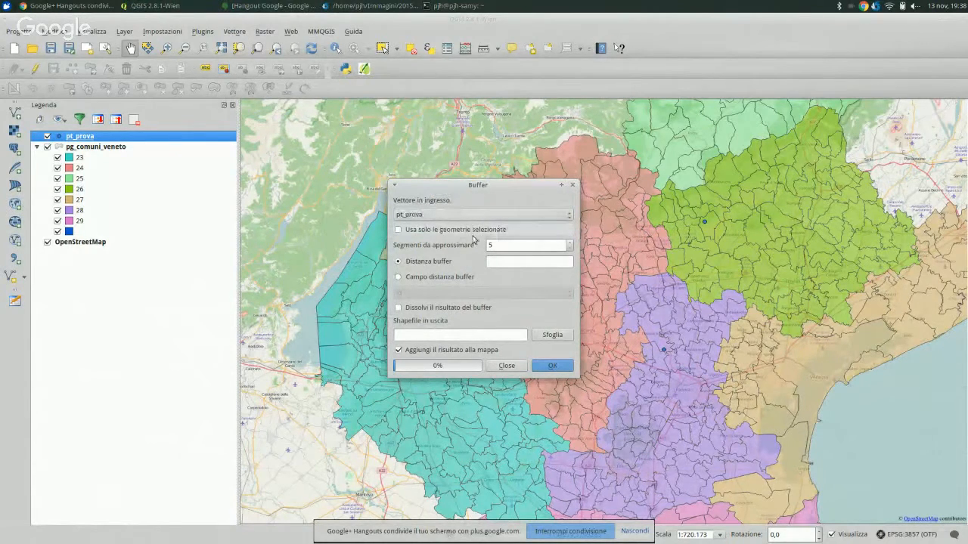
{"action": "left_click_drag", "start_coordinate": [560, 246], "coordinate": [429, 236]}
{"action": "type", "text": "99"}
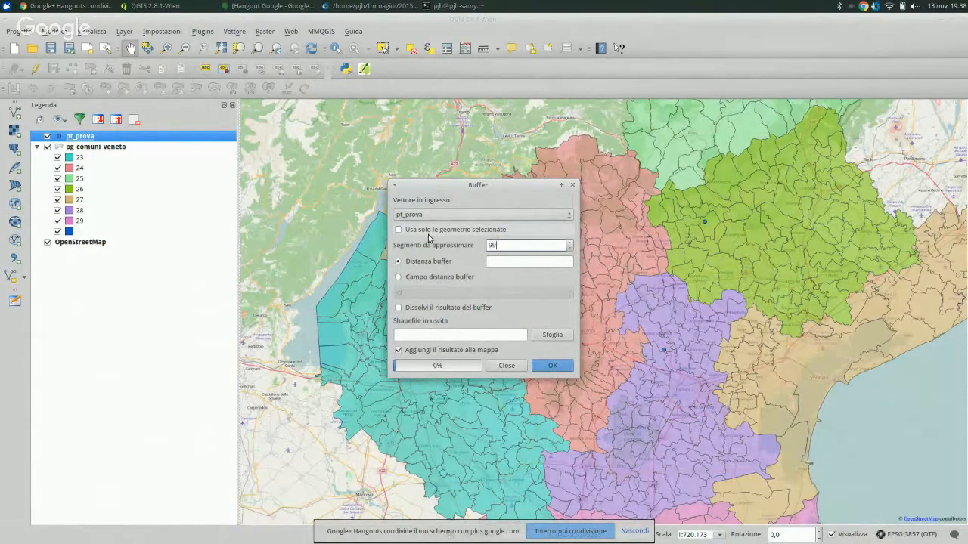
{"action": "key", "text": "Tab"}
{"action": "key", "text": "shift+Tab"}
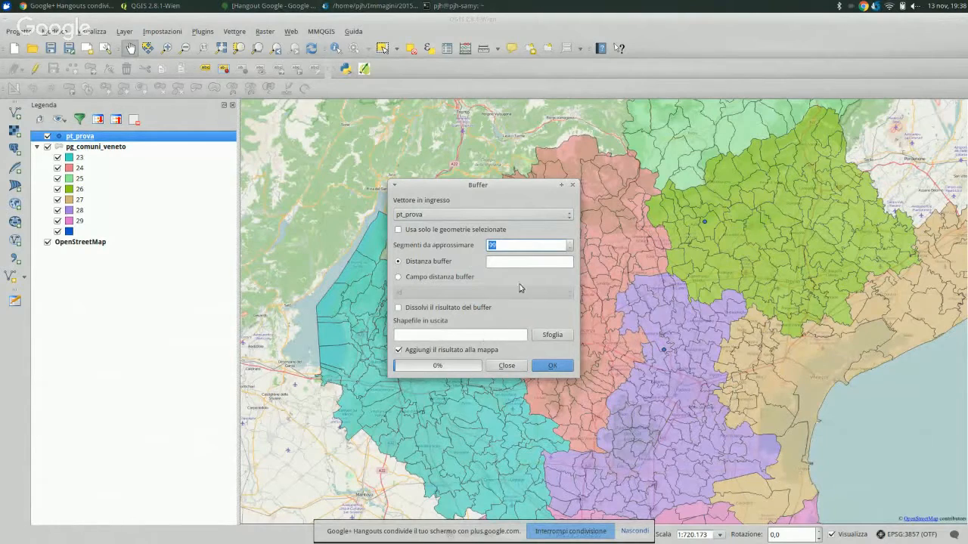
{"action": "left_click", "coordinate": [499, 262]}
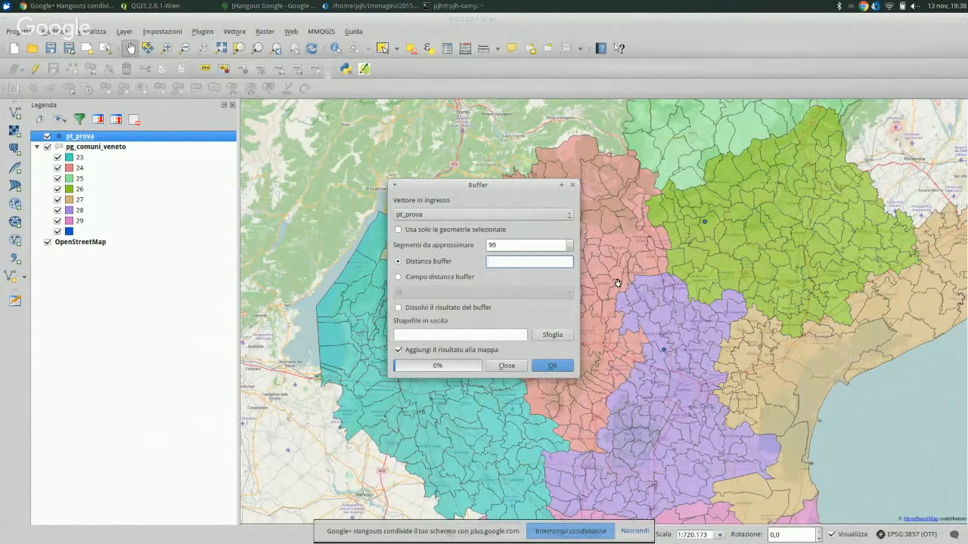
{"action": "type", "text": "3000"}
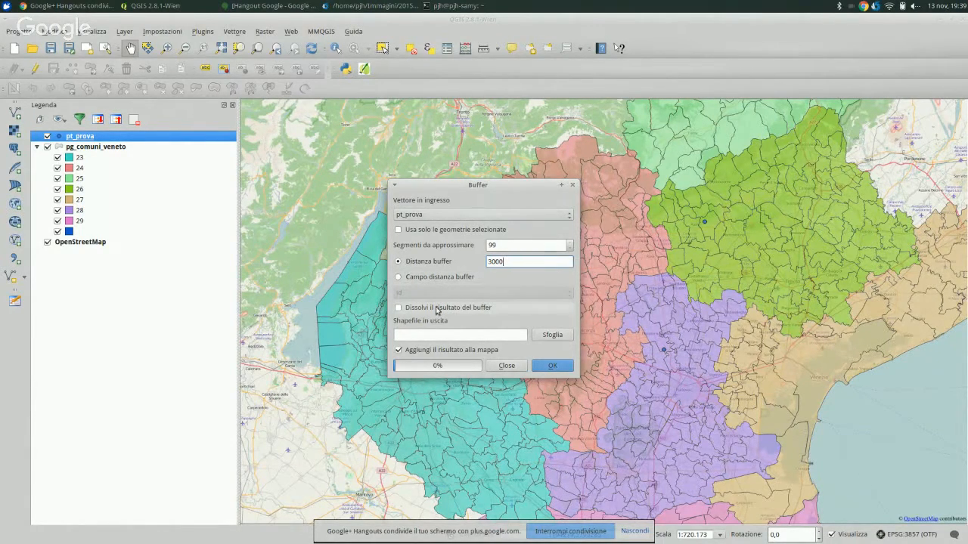
- Save the buffer output as pg_pt_prova_buffer in the trash folder, run the buffer and close the tool
{"action": "left_click", "coordinate": [553, 335]}
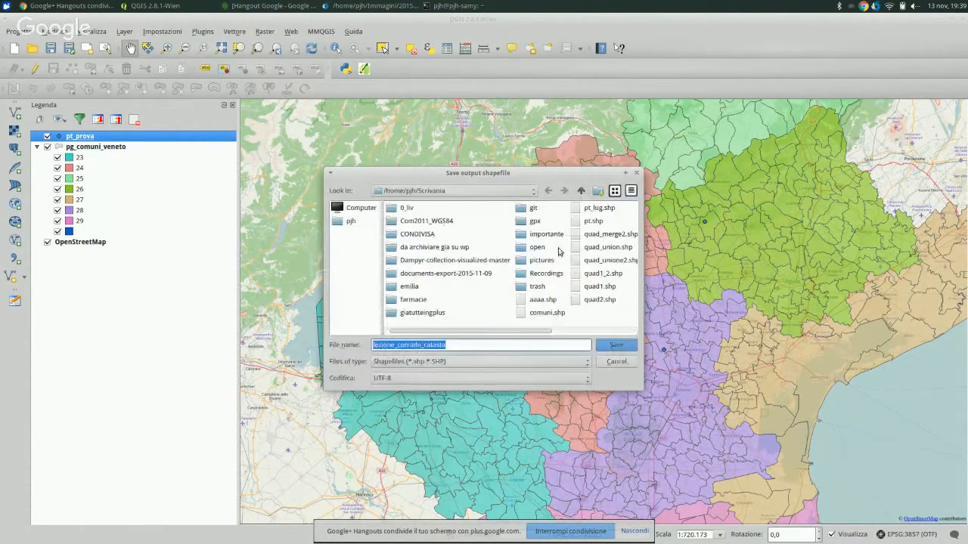
{"action": "double_click", "coordinate": [541, 288]}
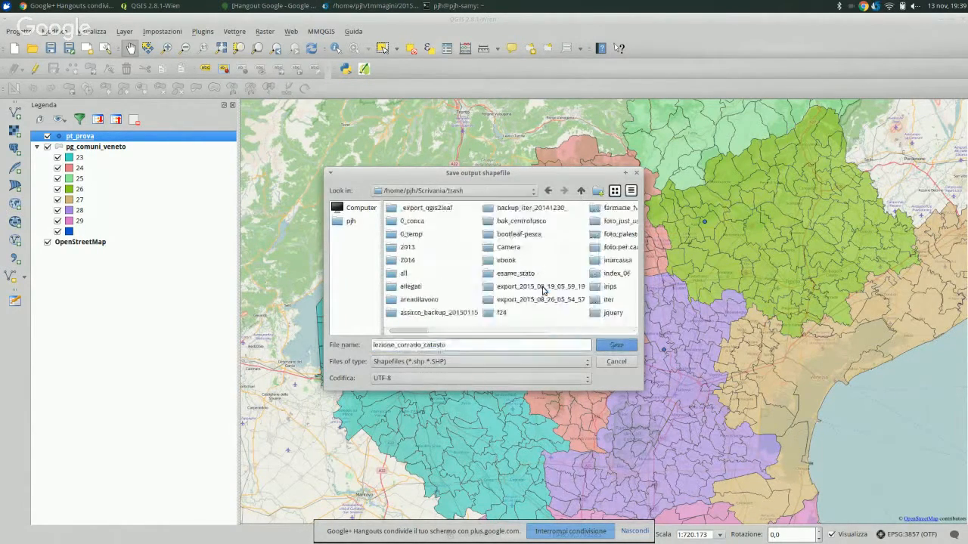
{"action": "double_click", "coordinate": [473, 345]}
{"action": "type", "text": "pg_pl"}
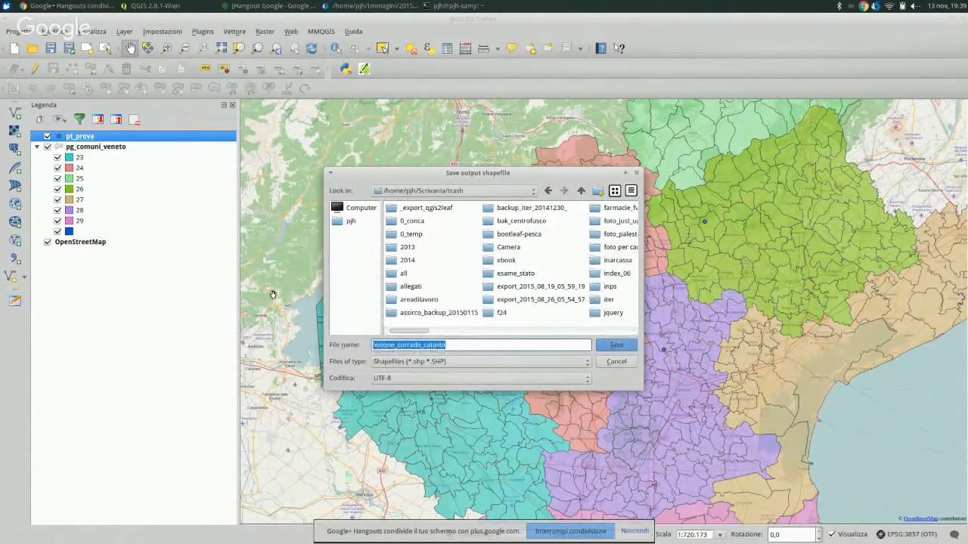
{"action": "type", "text": "_prova_buffer"}
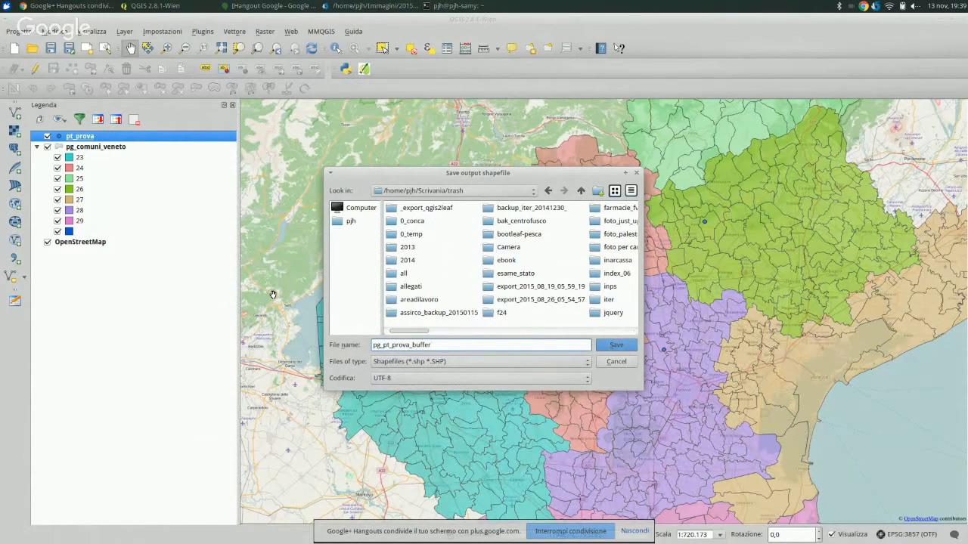
{"action": "left_click", "coordinate": [630, 349]}
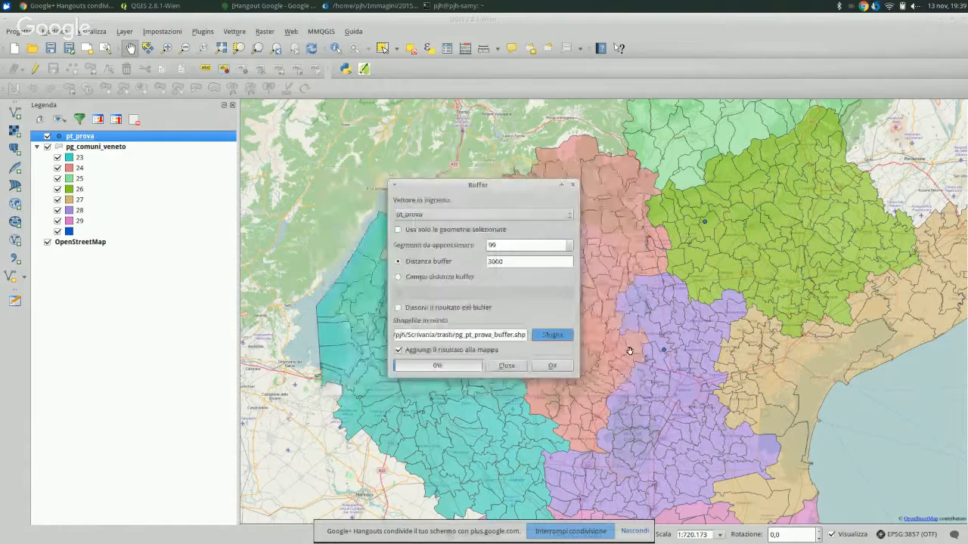
{"action": "left_click", "coordinate": [552, 366]}
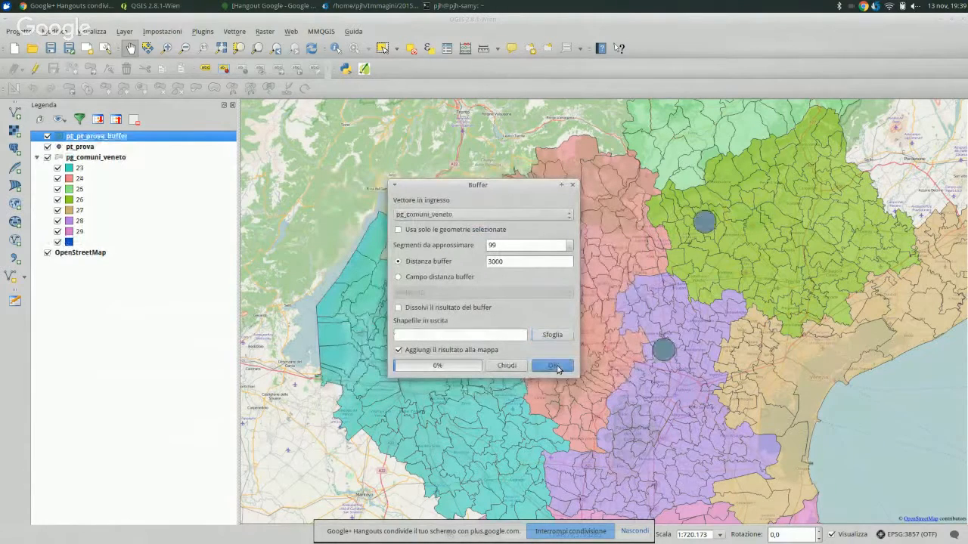
{"action": "left_click", "coordinate": [501, 366]}
- Move the pg_pt_prova_buffer layer below pt_prova and set its simple fill colour to light blue #a0def1
{"action": "left_click_drag", "start_coordinate": [100, 138], "coordinate": [101, 152]}
{"action": "double_click", "coordinate": [90, 148]}
{"action": "left_click", "coordinate": [194, 245]}
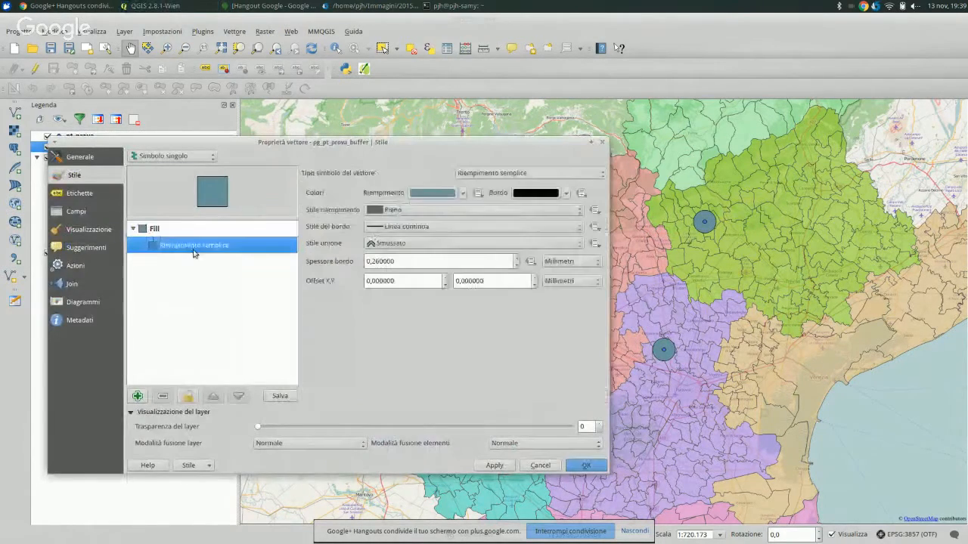
{"action": "left_click", "coordinate": [431, 192]}
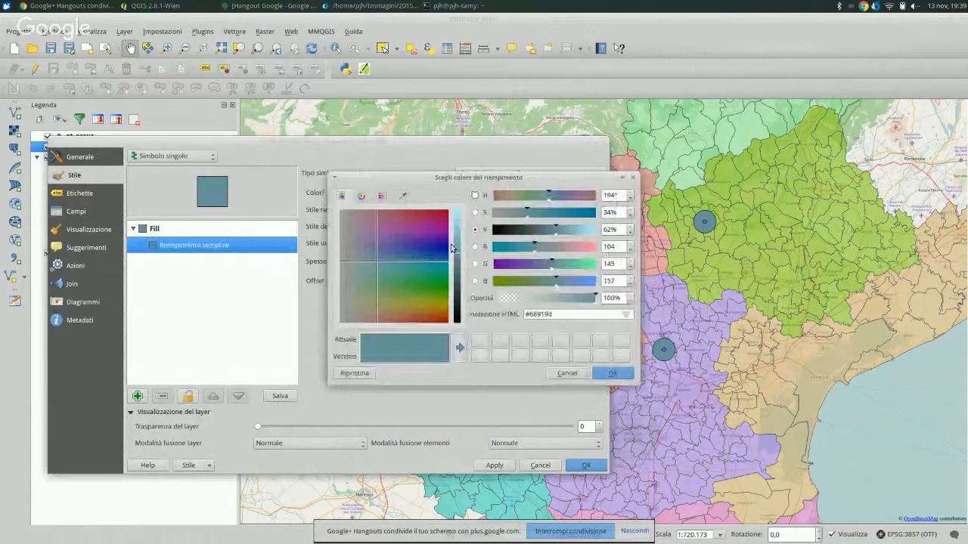
{"action": "left_click", "coordinate": [457, 219]}
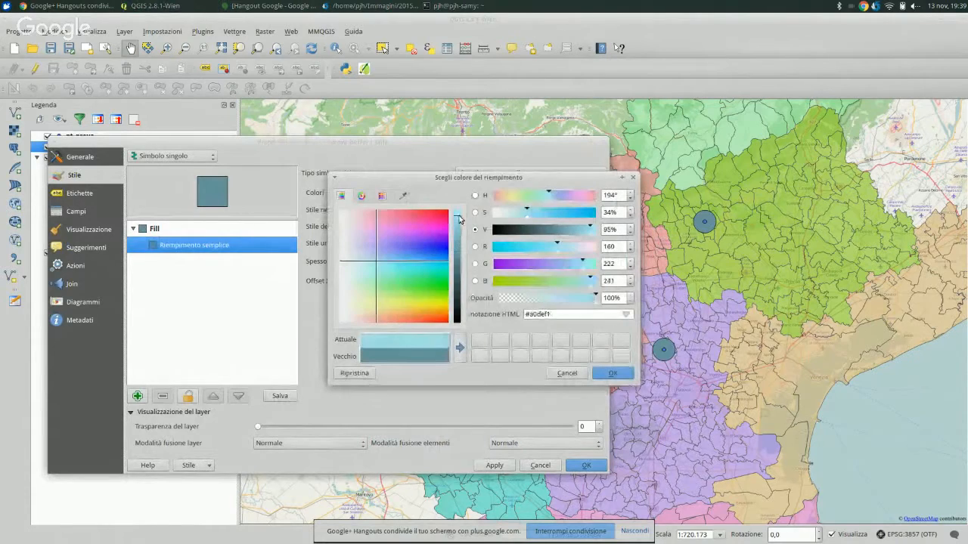
{"action": "left_click", "coordinate": [609, 372]}
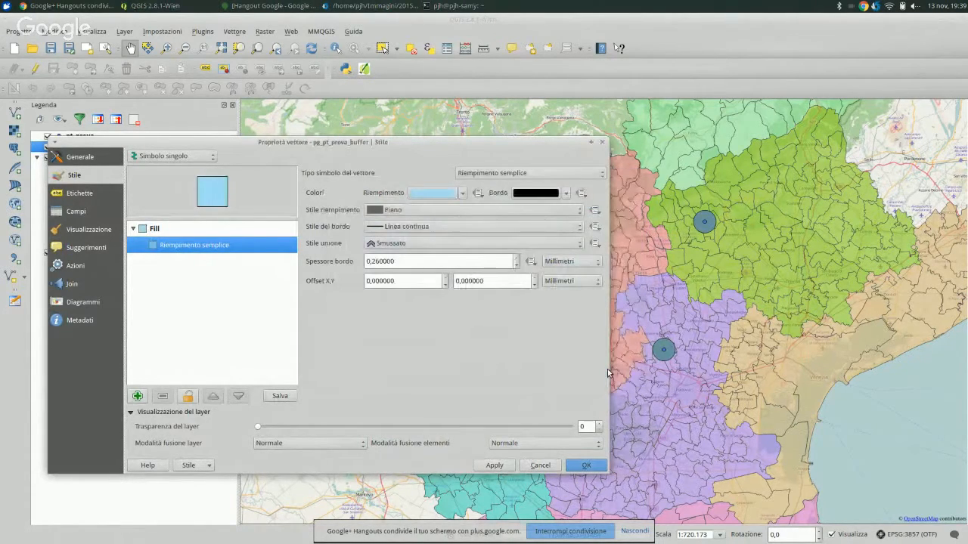
- Set the buffer symbol's border width to 3 mm and apply the style
{"action": "left_click_drag", "start_coordinate": [408, 261], "coordinate": [316, 249]}
{"action": "type", "text": "3"}
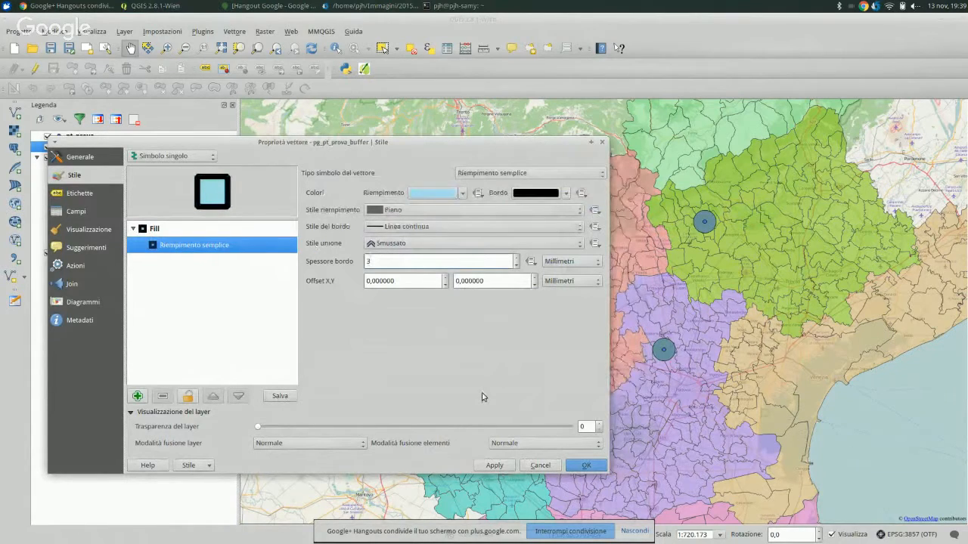
{"action": "left_click", "coordinate": [587, 466]}
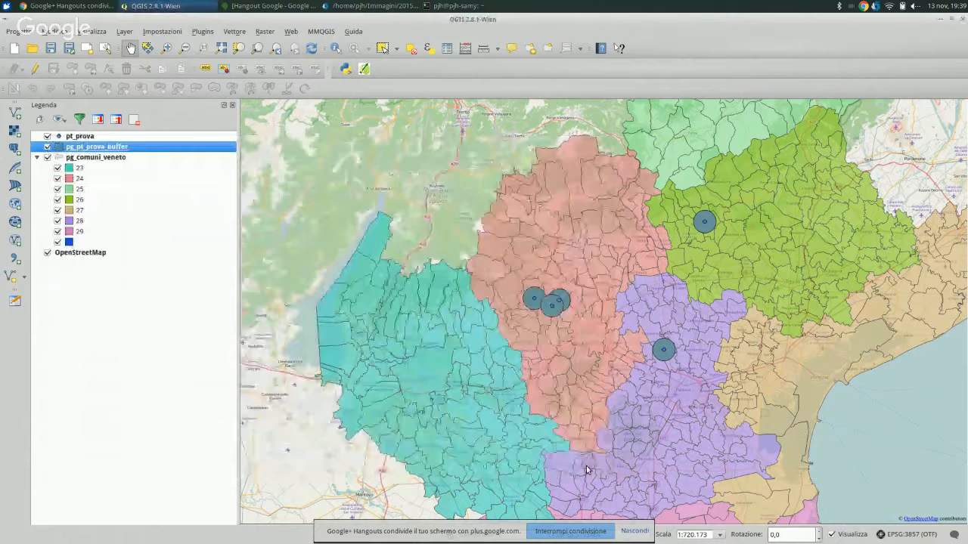
- Style the pt_prova markers with size 3 and a red colour
{"action": "double_click", "coordinate": [79, 136]}
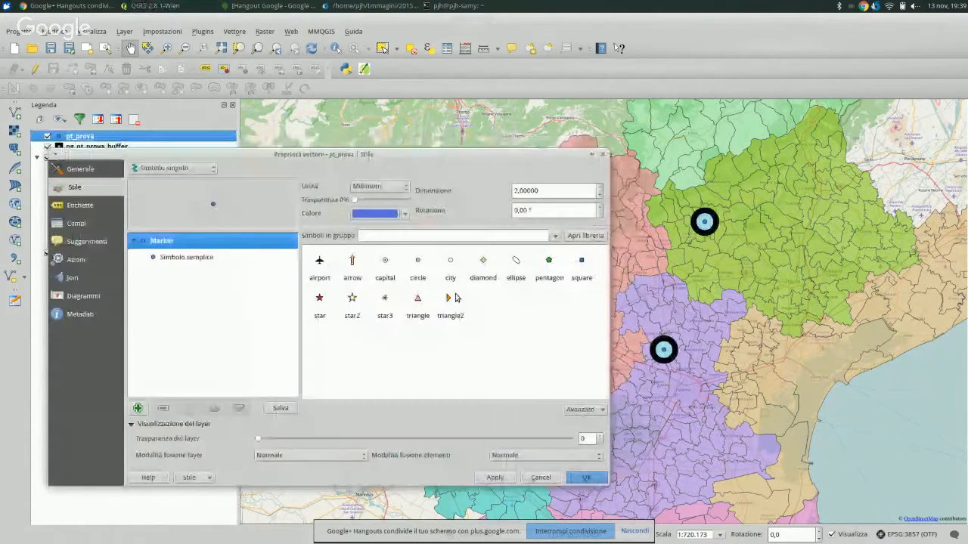
{"action": "left_click_drag", "start_coordinate": [548, 191], "coordinate": [483, 187]}
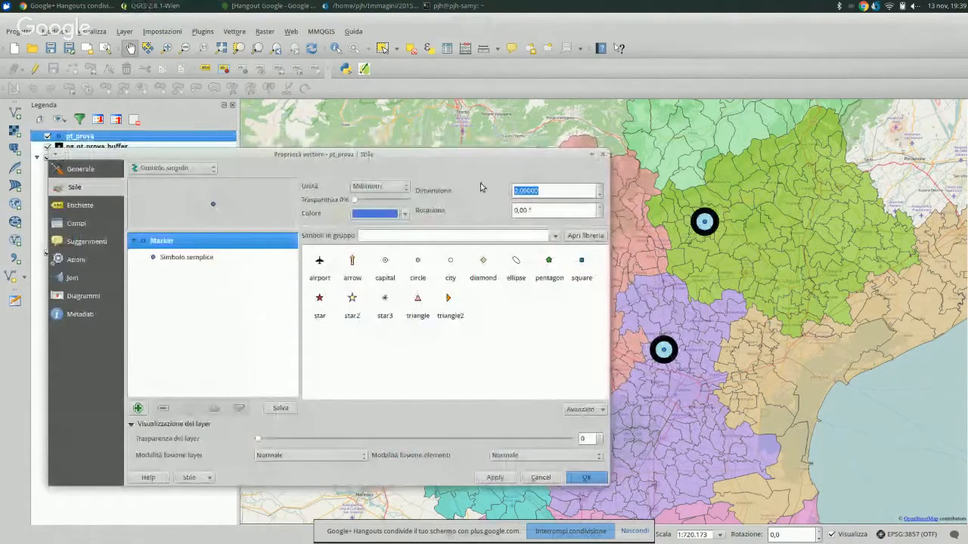
{"action": "type", "text": "3"}
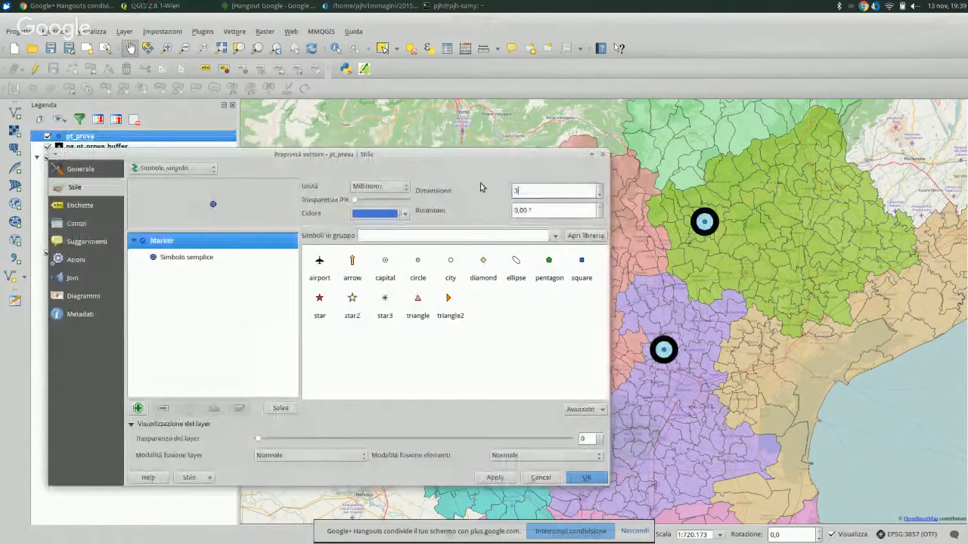
{"action": "left_click", "coordinate": [375, 214]}
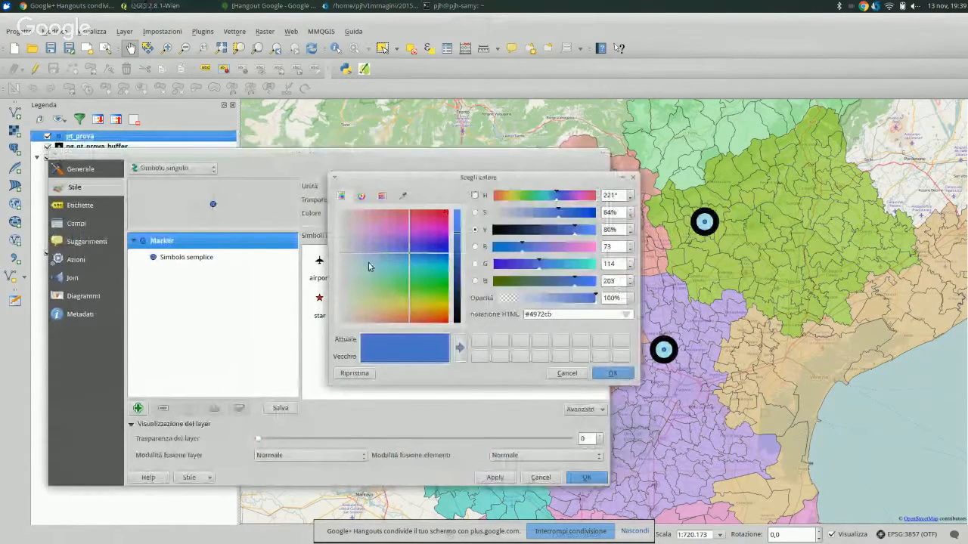
{"action": "left_click", "coordinate": [612, 373]}
{"action": "left_click", "coordinate": [592, 481]}
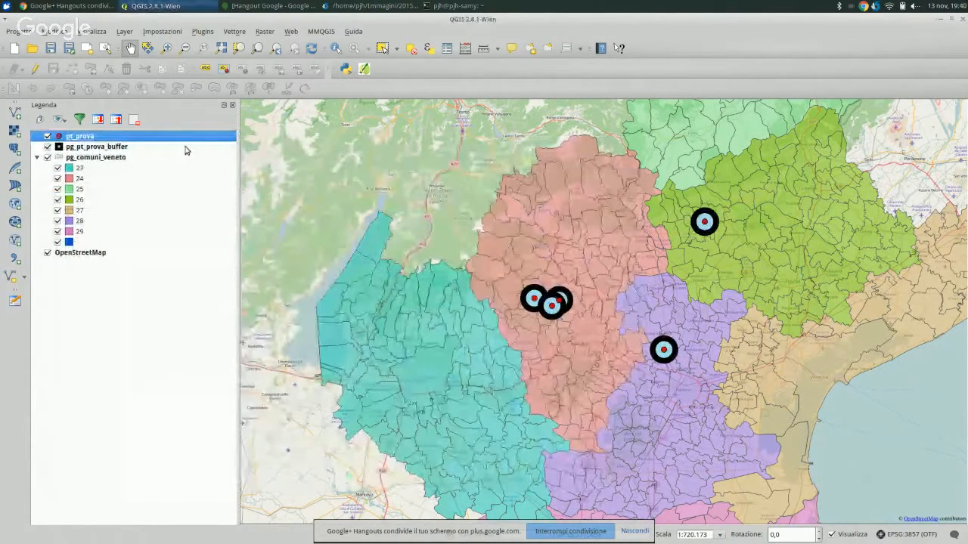
- Check the source and coordinate reference system of pg_pt_prova_buffer in its general layer properties
{"action": "left_click", "coordinate": [121, 147]}
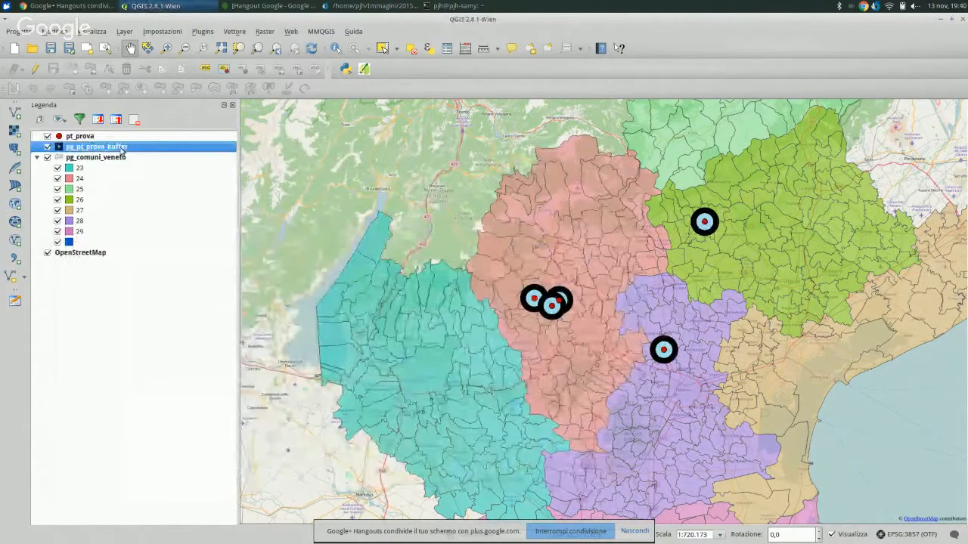
{"action": "double_click", "coordinate": [121, 148]}
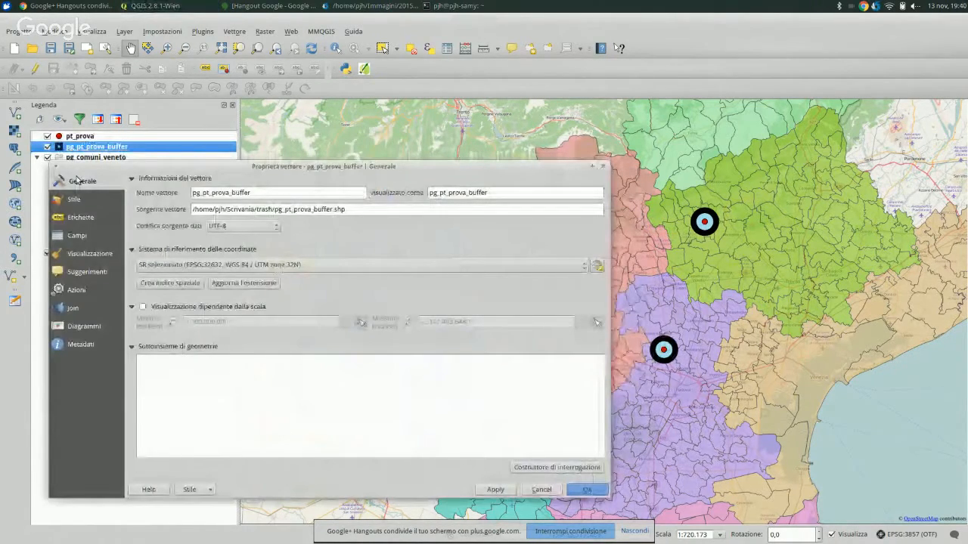
{"action": "left_click", "coordinate": [539, 490]}
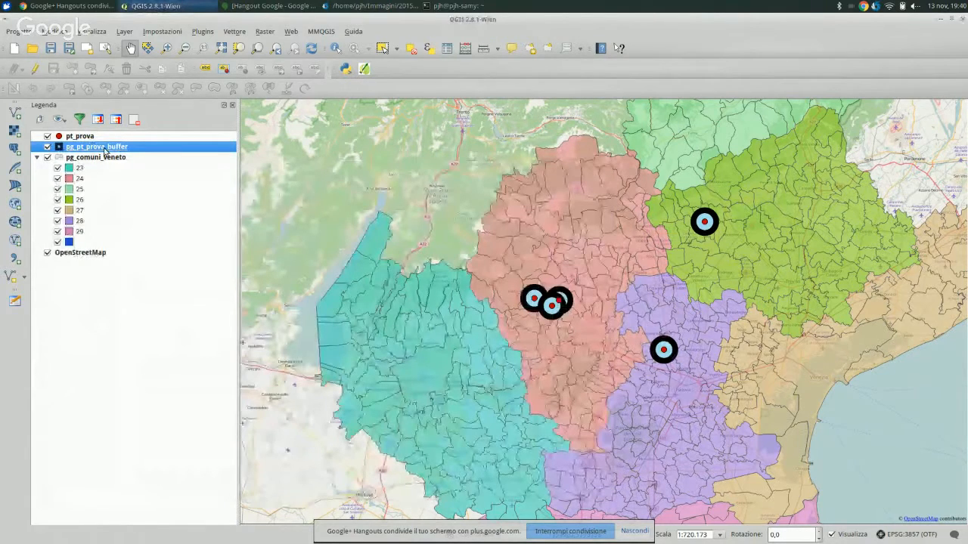
- Remove the OpenStreetMap layer from the project
{"action": "left_click", "coordinate": [80, 252]}
{"action": "key", "text": "ctrl+d"}
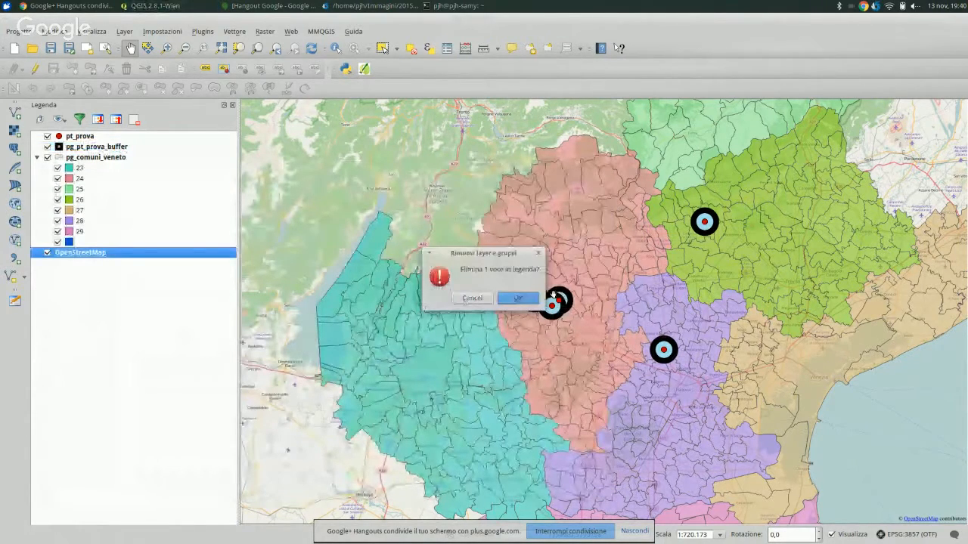
{"action": "key", "text": "Return"}
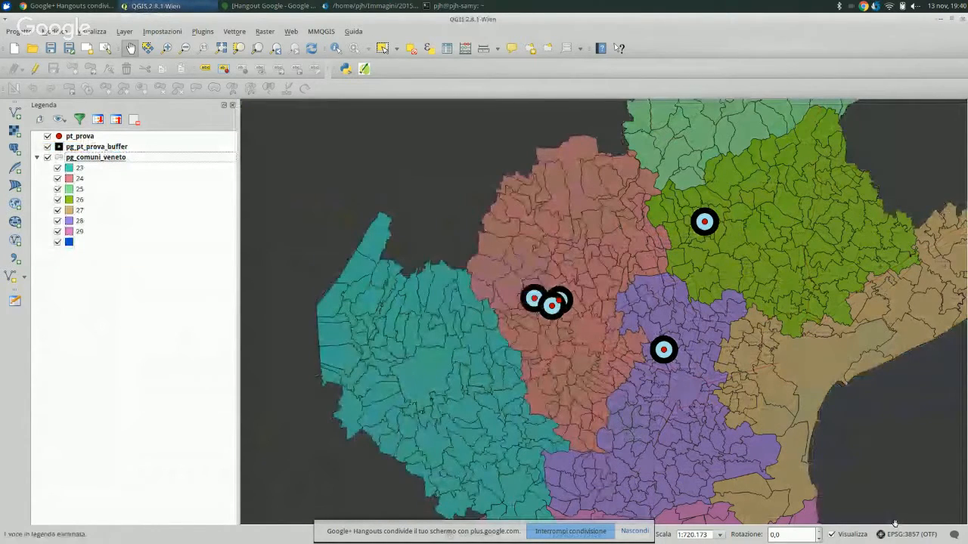
- Set the project's coordinate reference system to WGS 84 / Pseudo Mercator (EPSG:3857) with on-the-fly reprojection enabled
{"action": "left_click", "coordinate": [906, 533]}
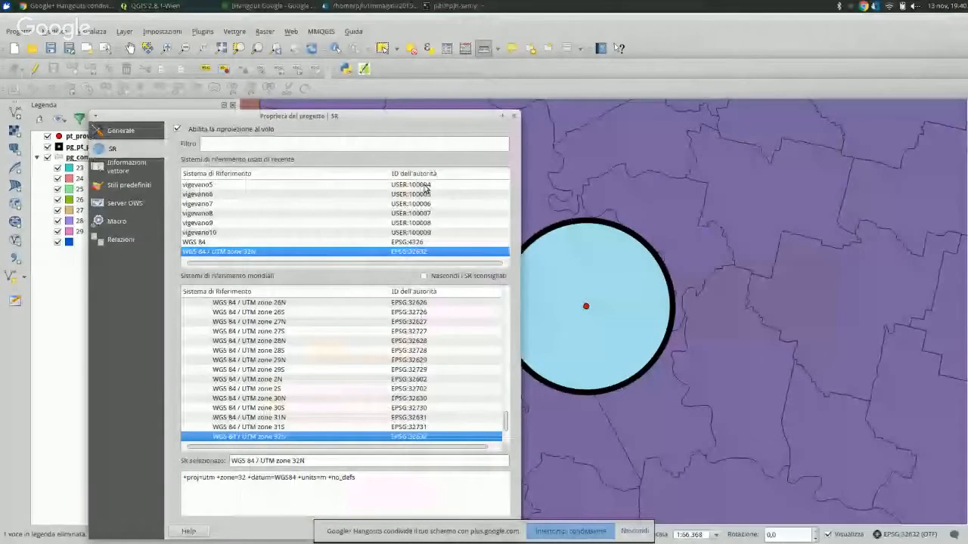
{"action": "left_click", "coordinate": [287, 144]}
{"action": "type", "text": "3857"}
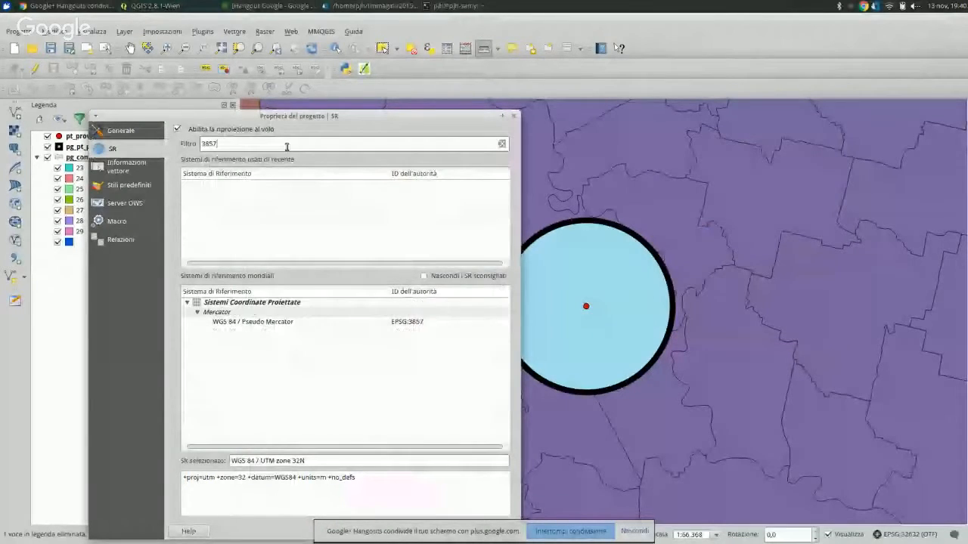
{"action": "left_click", "coordinate": [313, 322]}
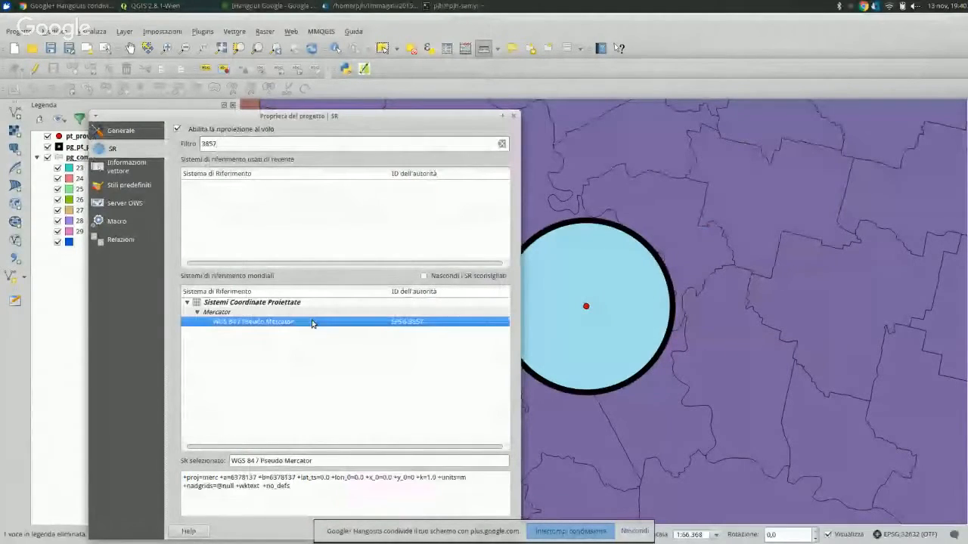
{"action": "left_click", "coordinate": [631, 530]}
{"action": "left_click", "coordinate": [493, 531]}
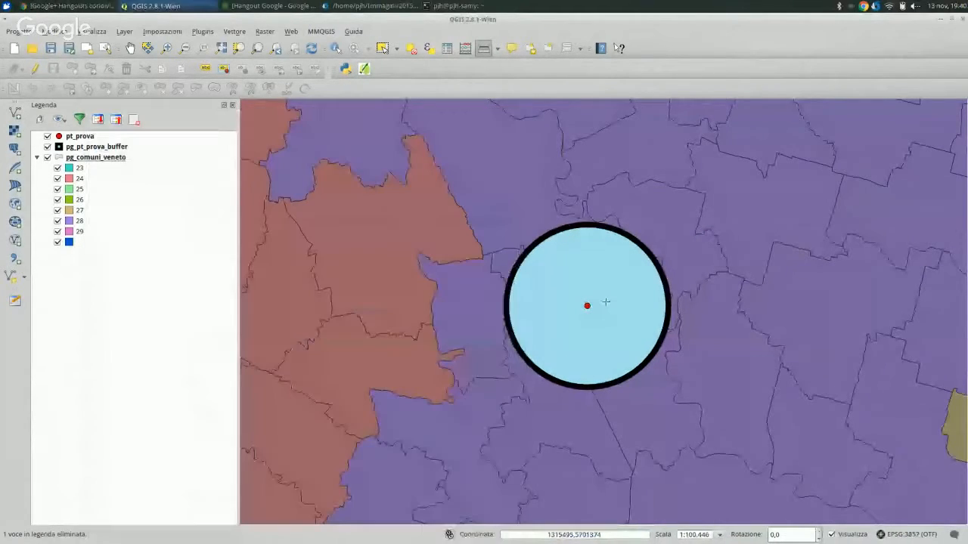
- Measure the buffer circle's radius from its centre point and read the information on how the measurement is calculated
{"action": "left_click", "coordinate": [586, 305]}
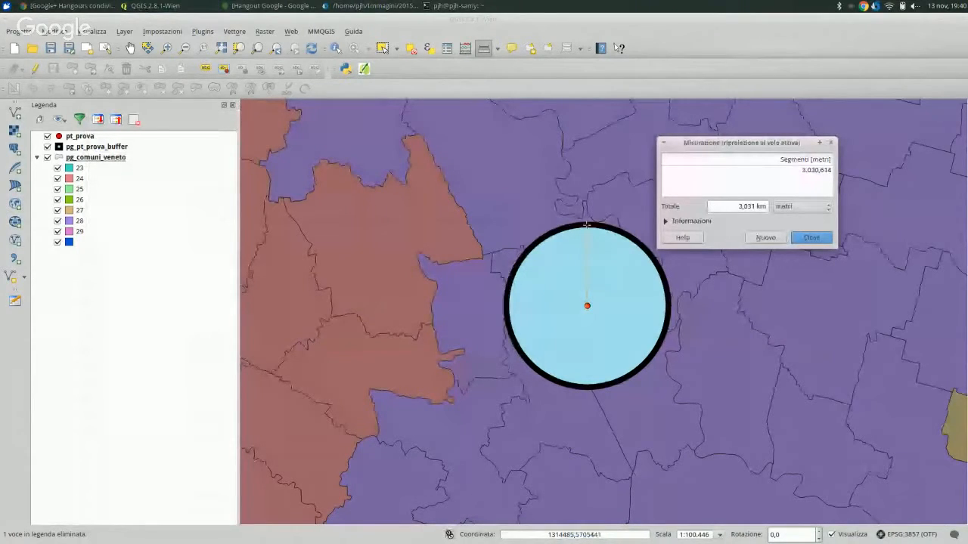
{"action": "left_click", "coordinate": [690, 221]}
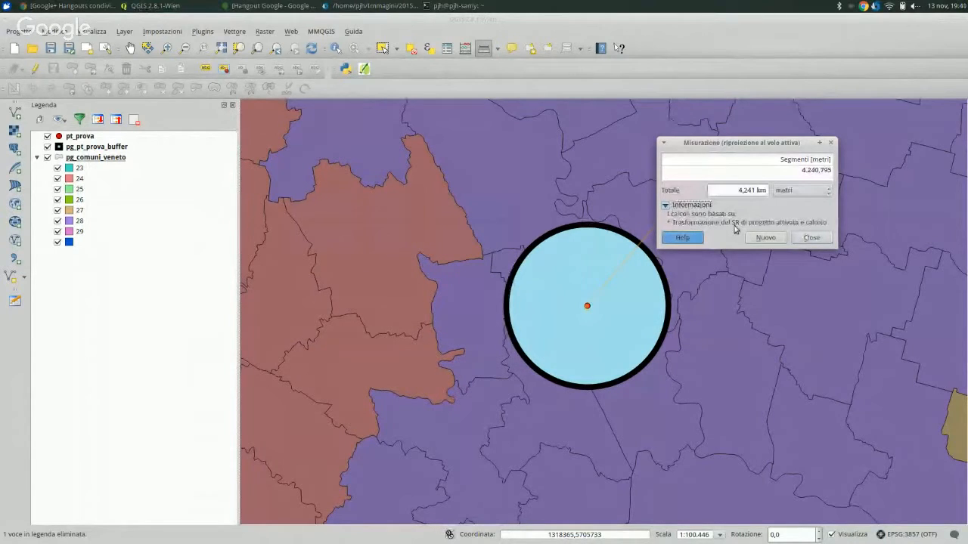
{"action": "left_click", "coordinate": [817, 239]}
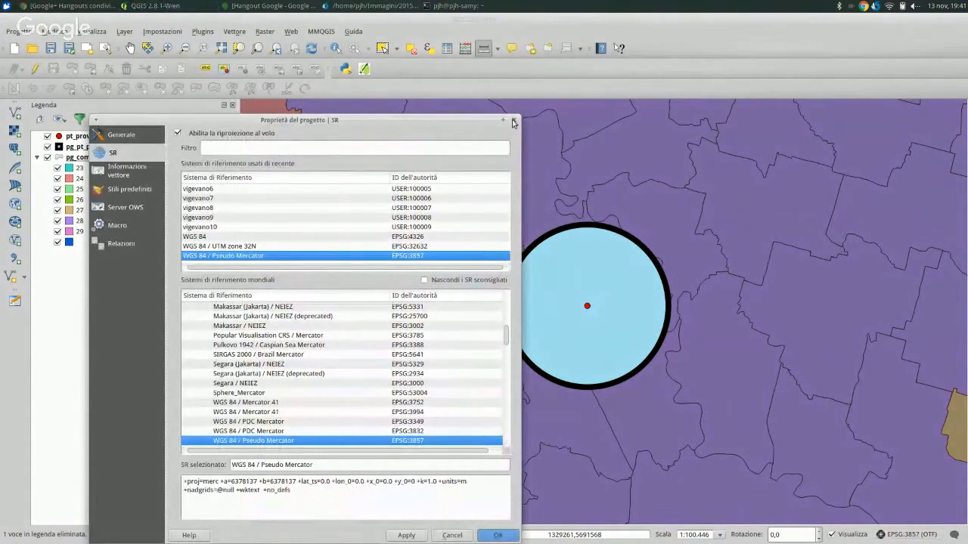
- Examine the ellipsoid and map unit settings used for measuring in the general project properties, leaving them as they are
{"action": "left_click", "coordinate": [513, 122]}
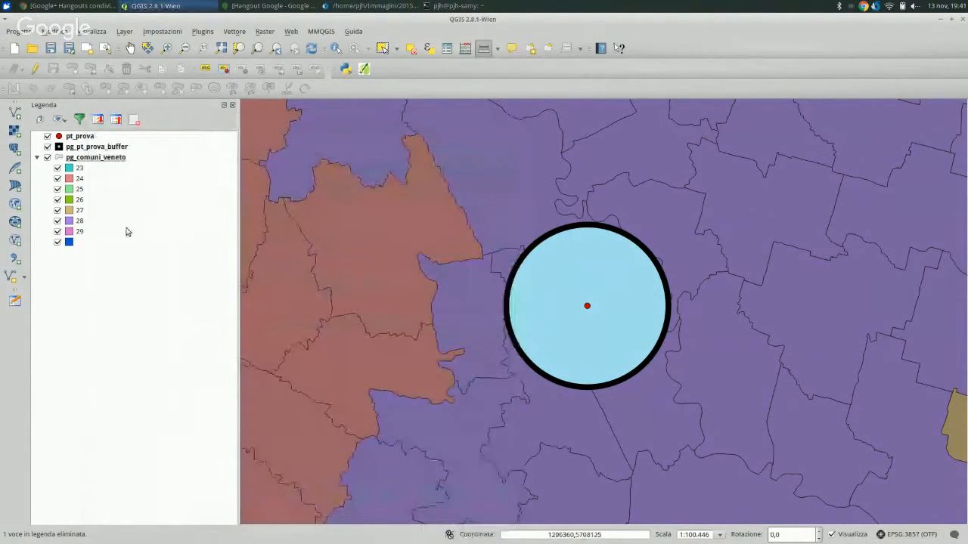
{"action": "left_click", "coordinate": [19, 32]}
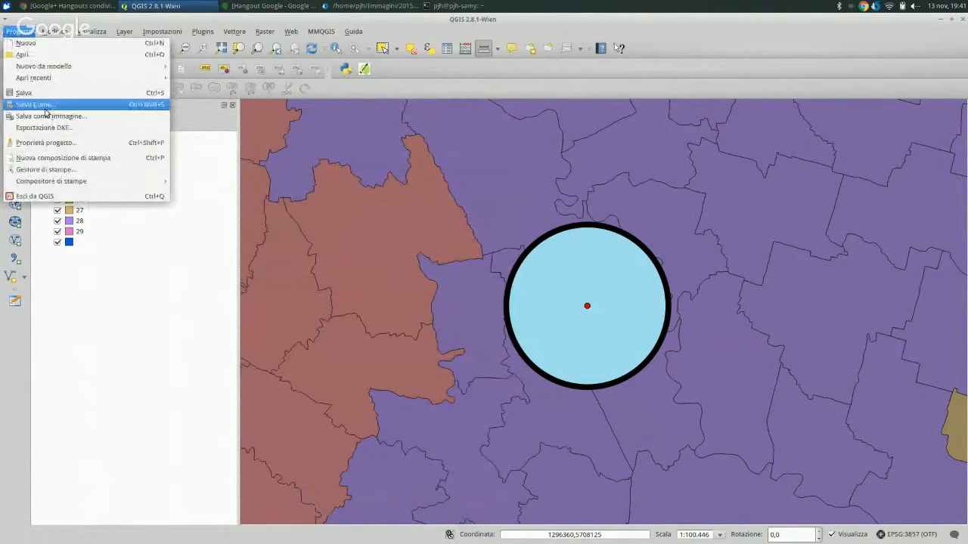
{"action": "left_click", "coordinate": [69, 141]}
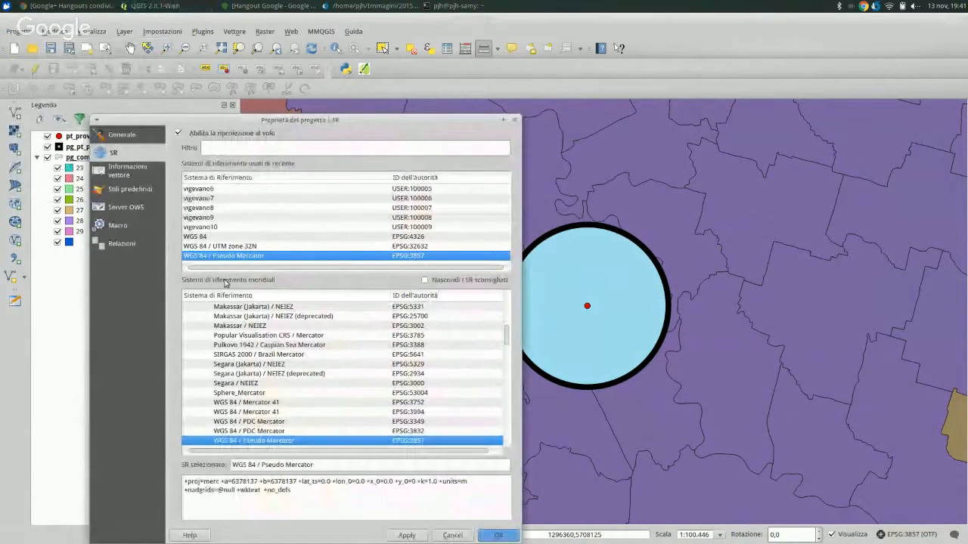
{"action": "scroll", "coordinate": [125, 189], "scroll_direction": "down", "scroll_amount": 3}
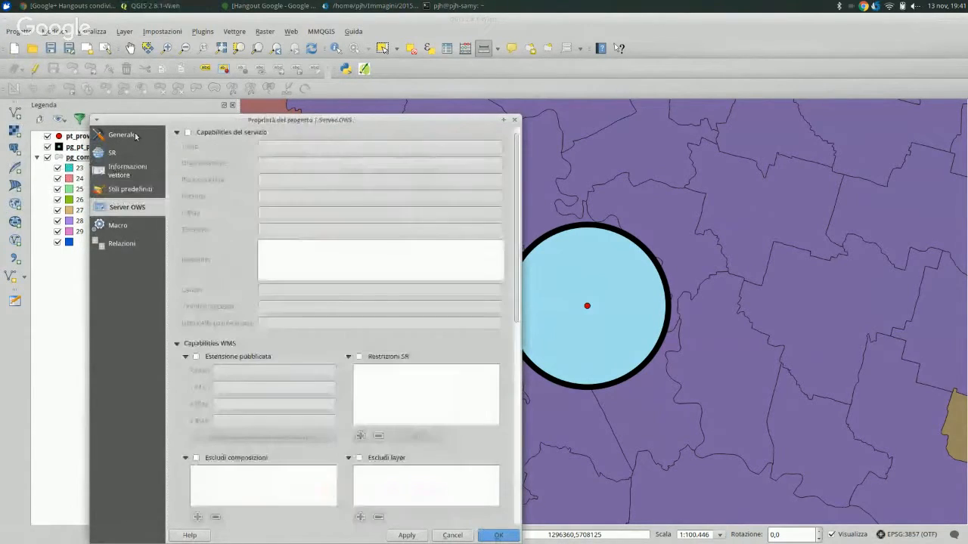
{"action": "left_click", "coordinate": [135, 136]}
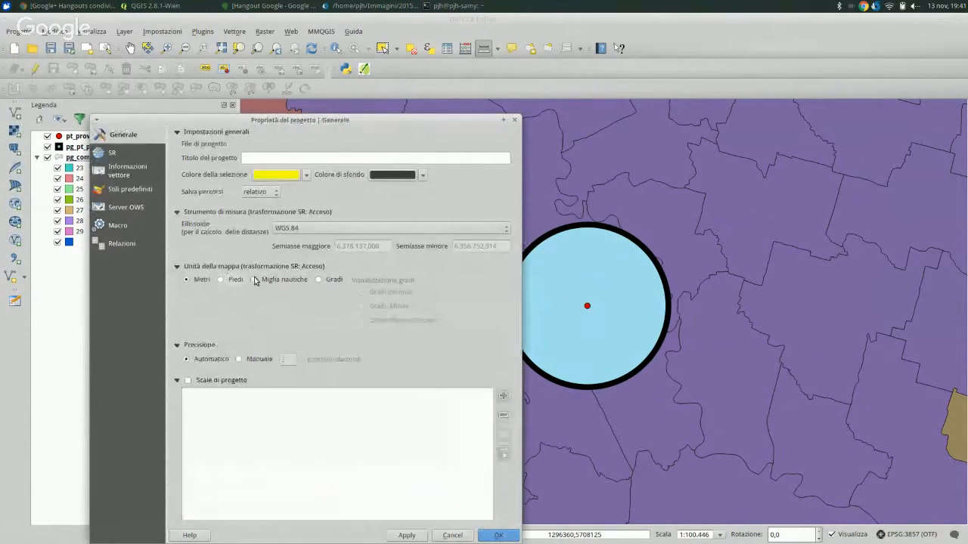
{"action": "left_click", "coordinate": [328, 228]}
{"action": "key", "text": "Escape"}
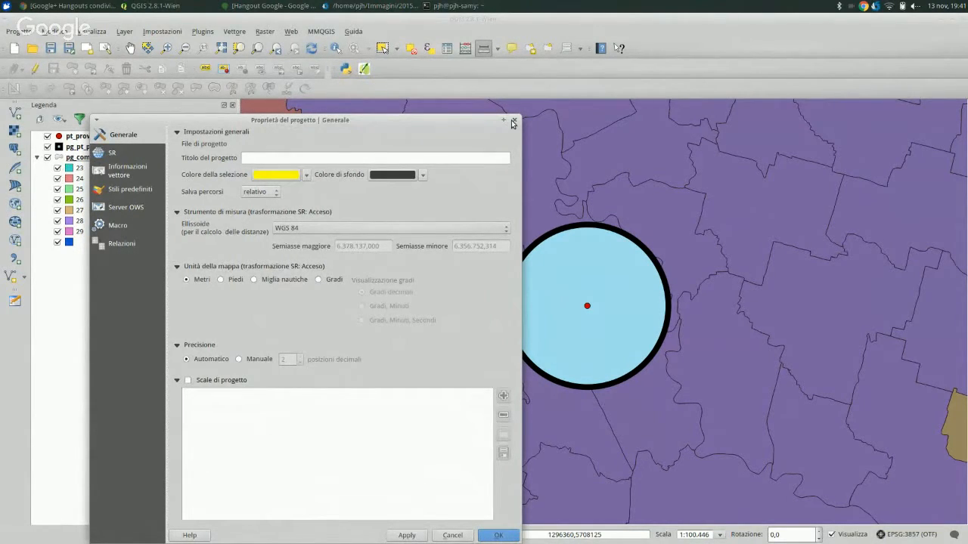
{"action": "left_click", "coordinate": [514, 120]}
- Open the field calculator from the attribute table of the pt_prova layer
{"action": "scroll", "coordinate": [535, 262], "scroll_direction": "down", "scroll_amount": 2}
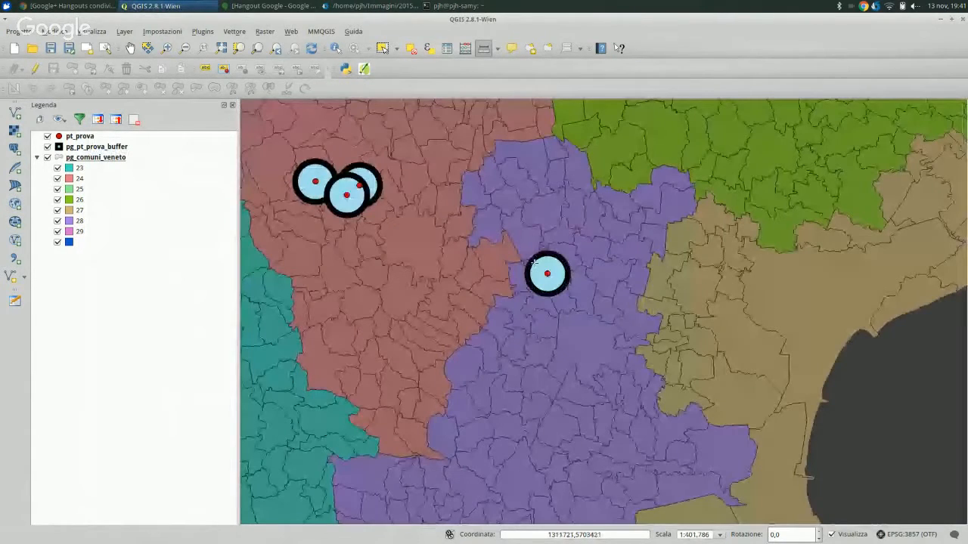
{"action": "left_click_drag", "start_coordinate": [260, 175], "coordinate": [370, 223]}
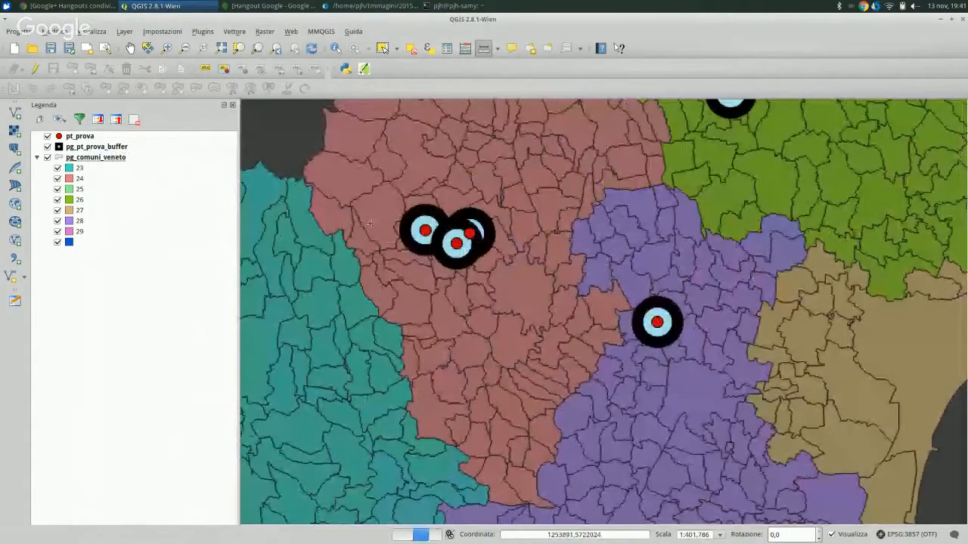
{"action": "left_click", "coordinate": [78, 139]}
{"action": "right_click", "coordinate": [78, 141]}
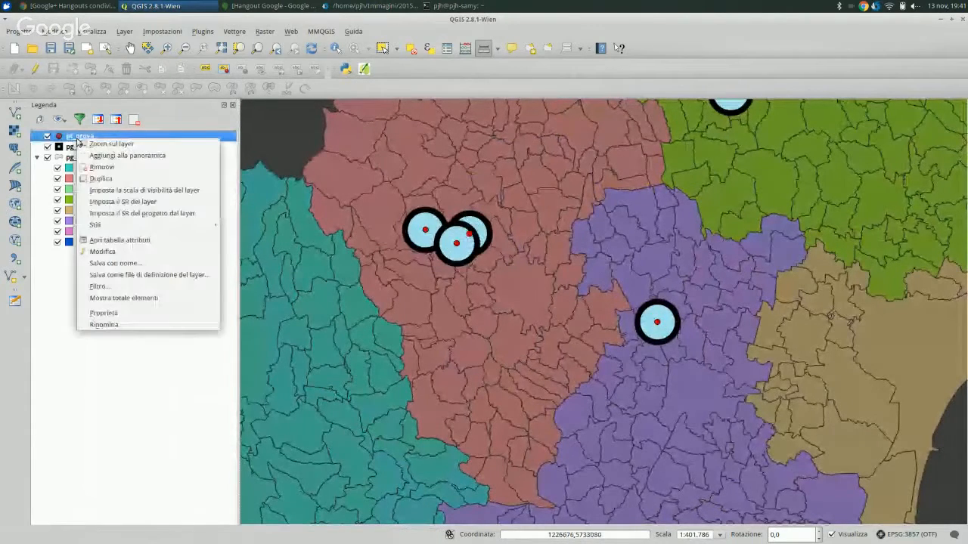
{"action": "left_click", "coordinate": [156, 251]}
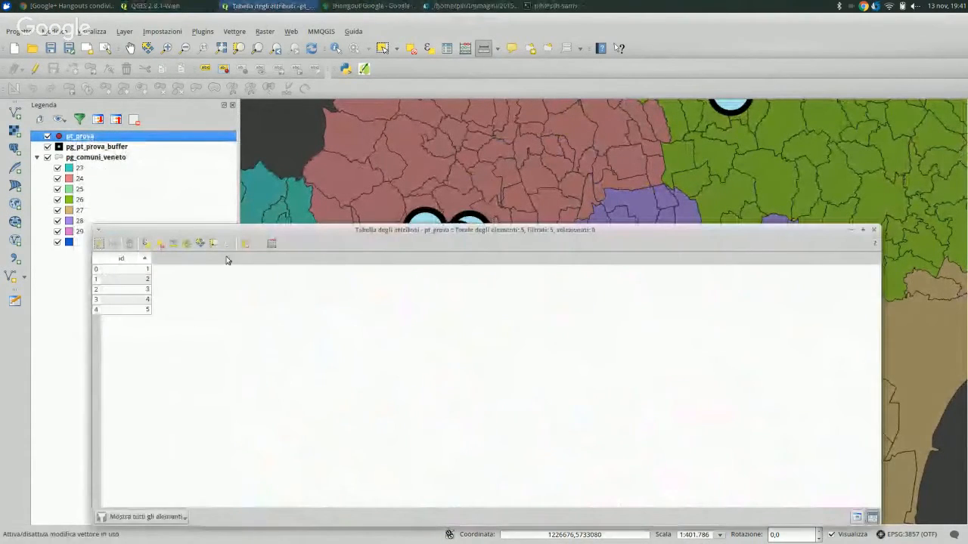
{"action": "left_click", "coordinate": [272, 243]}
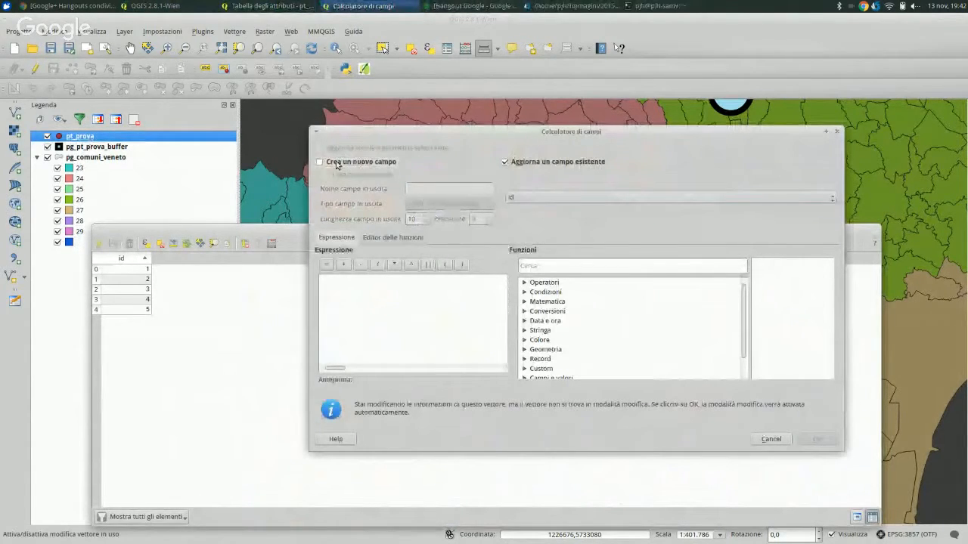
- Create a new integer field named distanza in pt_prova, filled with the value 2000 for every point
{"action": "left_click", "coordinate": [506, 163]}
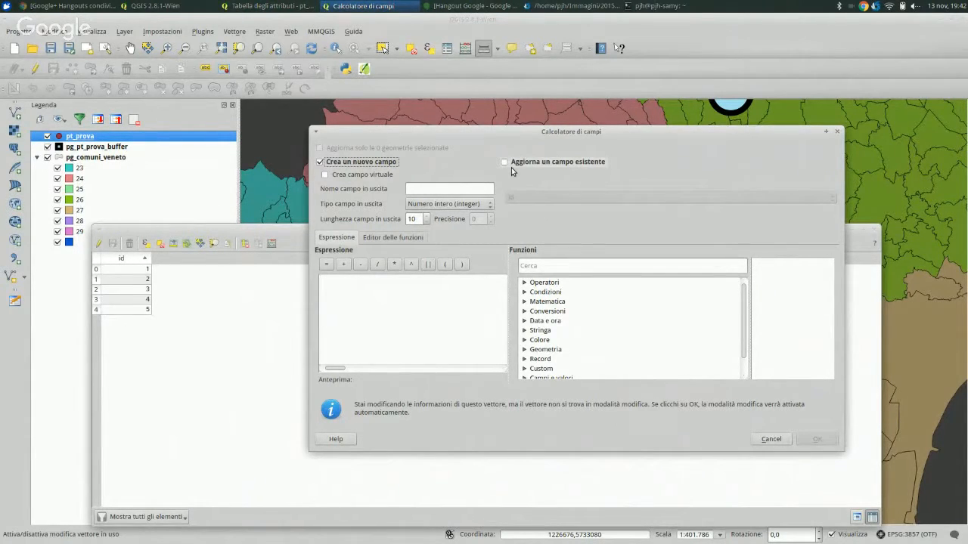
{"action": "left_click", "coordinate": [424, 187]}
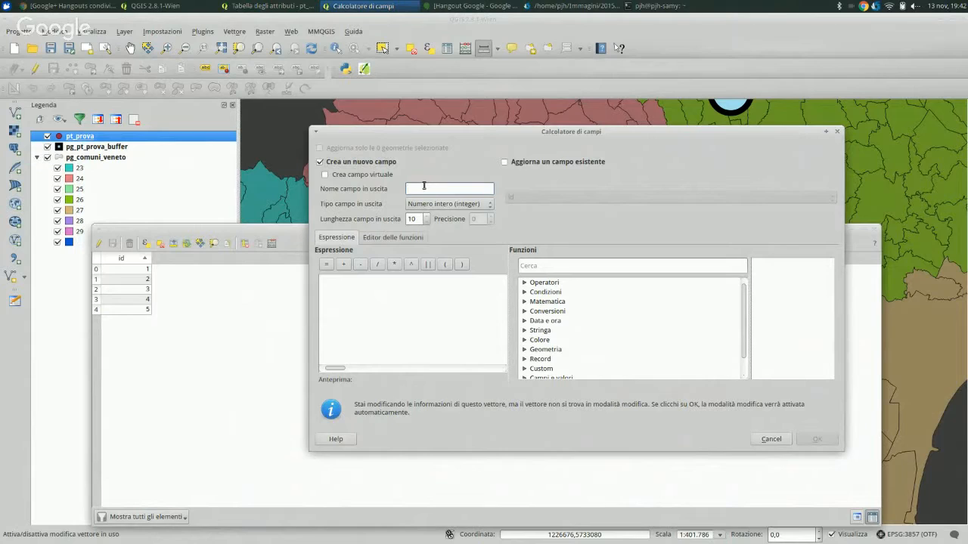
{"action": "type", "text": "distanza"}
{"action": "left_click", "coordinate": [437, 306]}
{"action": "type", "text": "22000"}
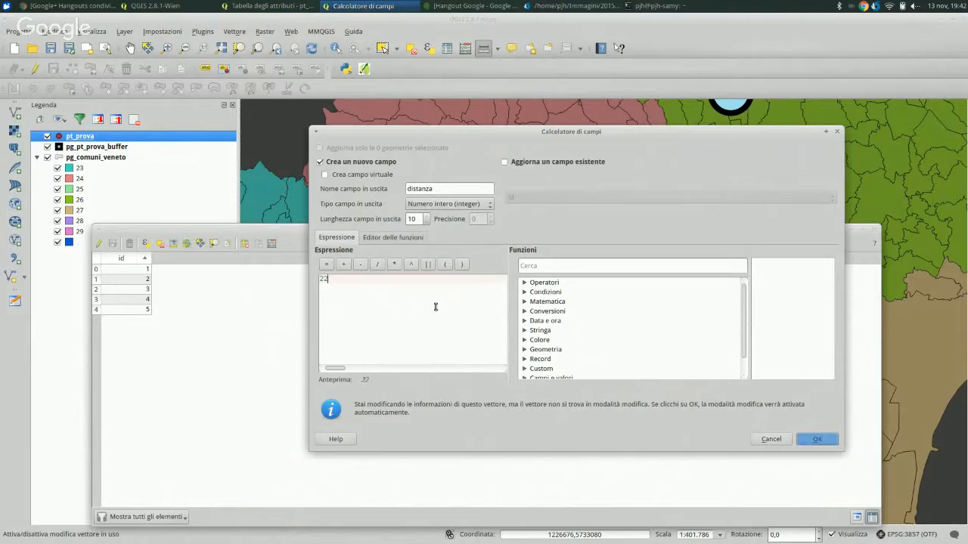
{"action": "key", "text": "BackSpace"}
{"action": "key", "text": "BackSpace"}
{"action": "key", "text": "BackSpace"}
{"action": "key", "text": "BackSpace"}
{"action": "type", "text": "000"}
{"action": "left_click", "coordinate": [817, 440]}
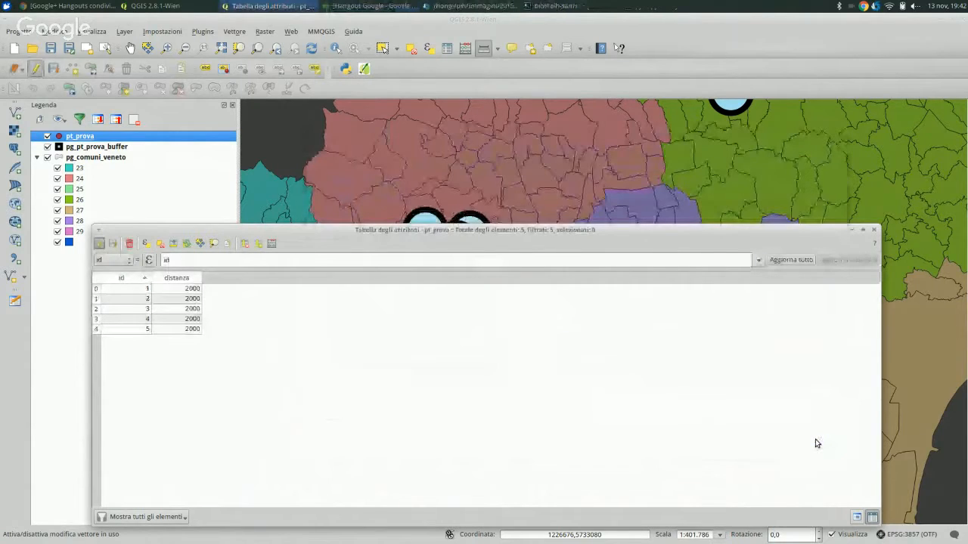
- Set distanza to 4000 for the point with id 3 and 500 for id 2, then save the edits and close the table
{"action": "double_click", "coordinate": [194, 309]}
{"action": "type", "text": "400"}
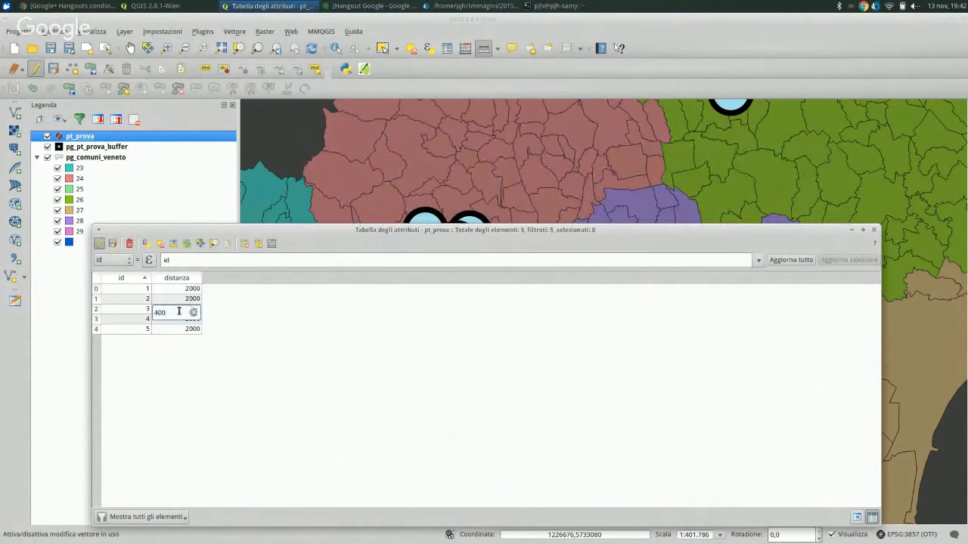
{"action": "double_click", "coordinate": [184, 301]}
{"action": "type", "text": "500"}
{"action": "key", "text": "Return"}
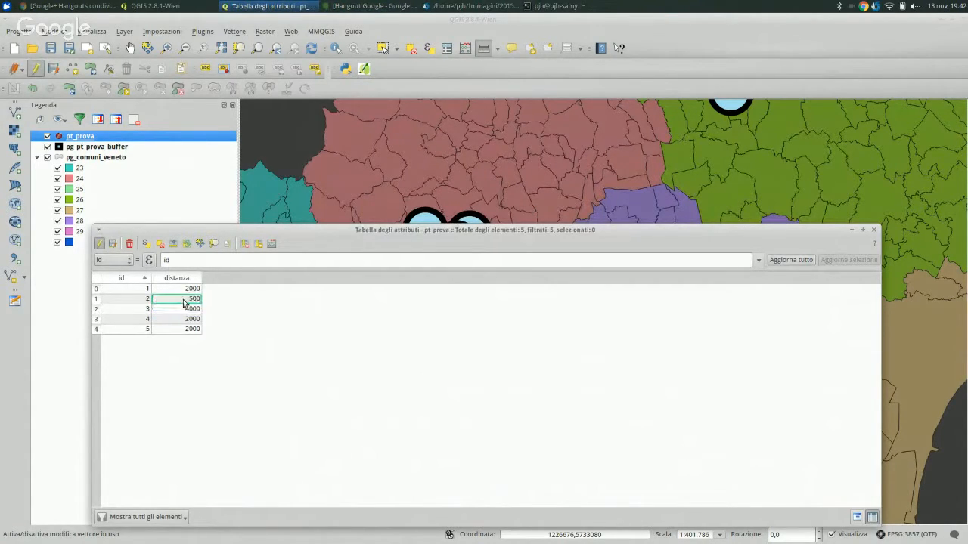
{"action": "left_click", "coordinate": [115, 246]}
{"action": "left_click", "coordinate": [875, 230]}
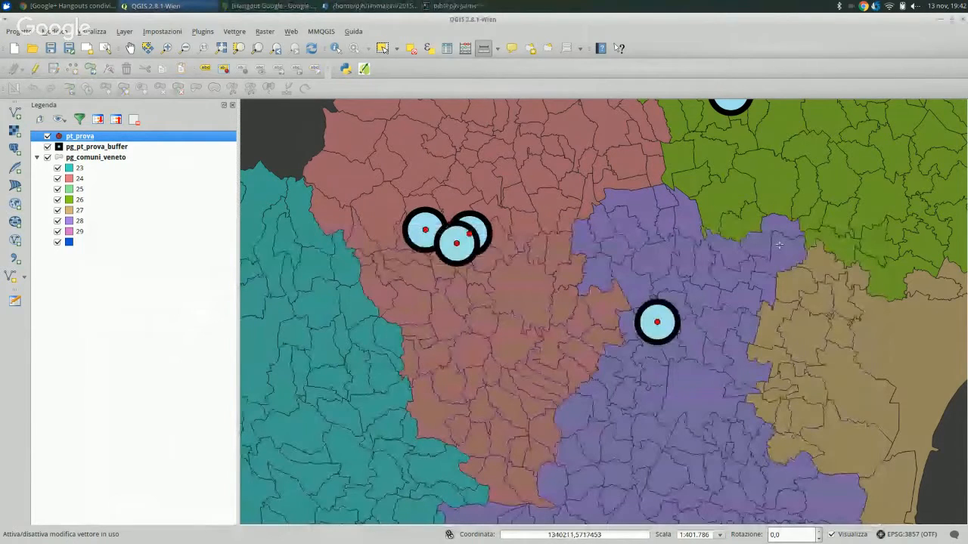
- Open the Buffer geoprocessing tool with the pt_prova layer selected
{"action": "right_click", "coordinate": [85, 146]}
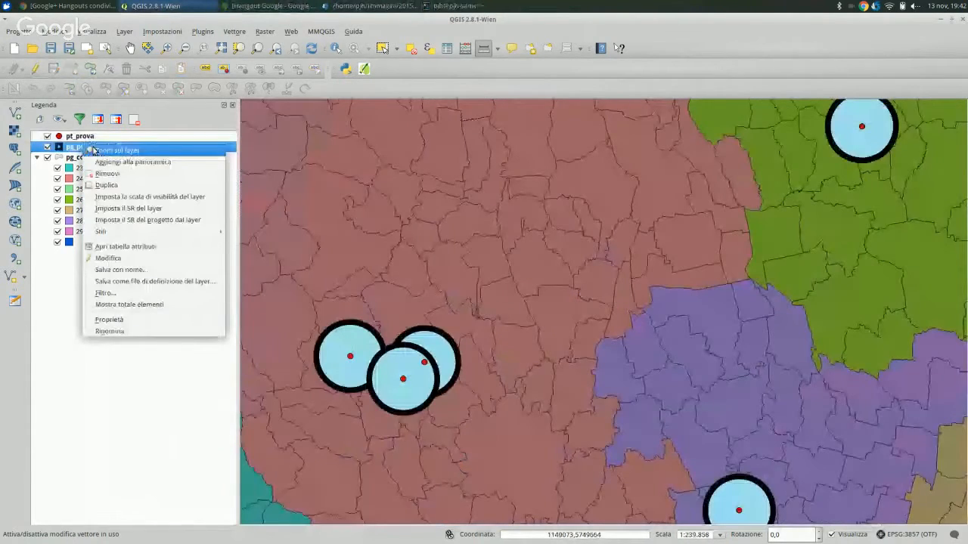
{"action": "left_click", "coordinate": [95, 151]}
{"action": "left_click", "coordinate": [82, 137]}
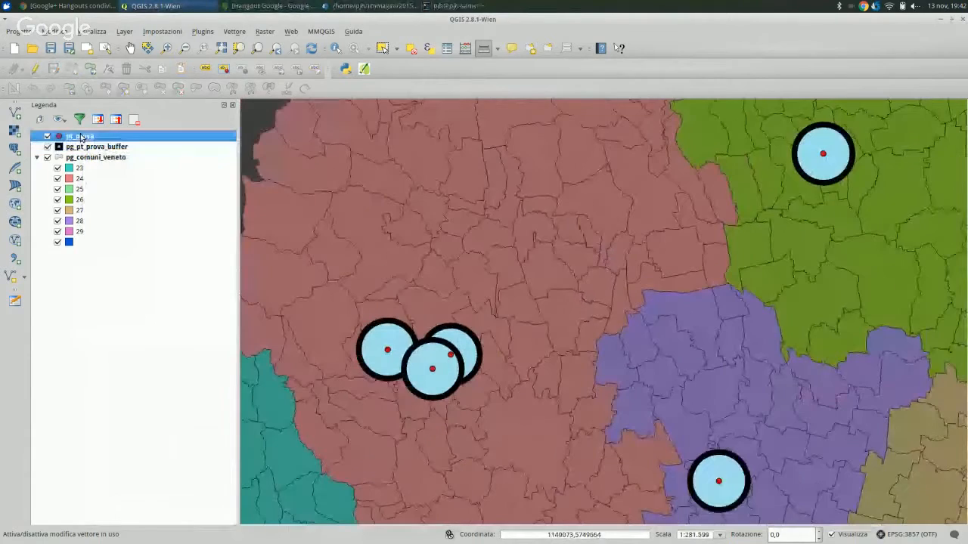
{"action": "left_click", "coordinate": [202, 31]}
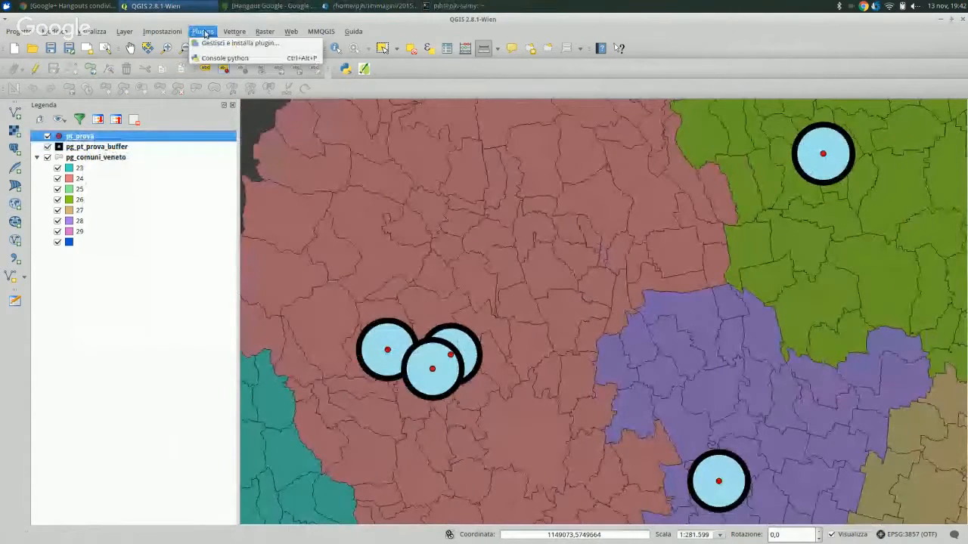
{"action": "mouse_move", "coordinate": [234, 32]}
{"action": "mouse_move", "coordinate": [300, 90]}
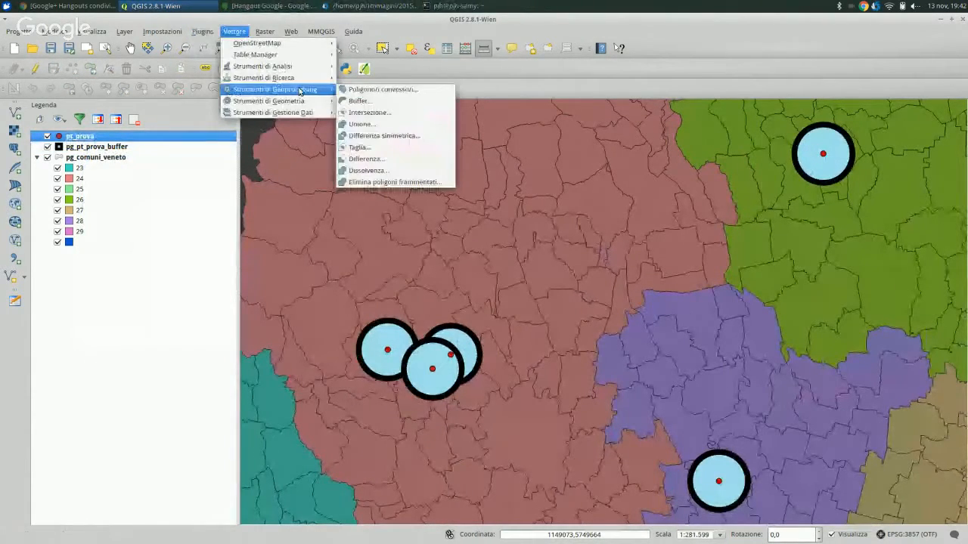
{"action": "left_click", "coordinate": [382, 100]}
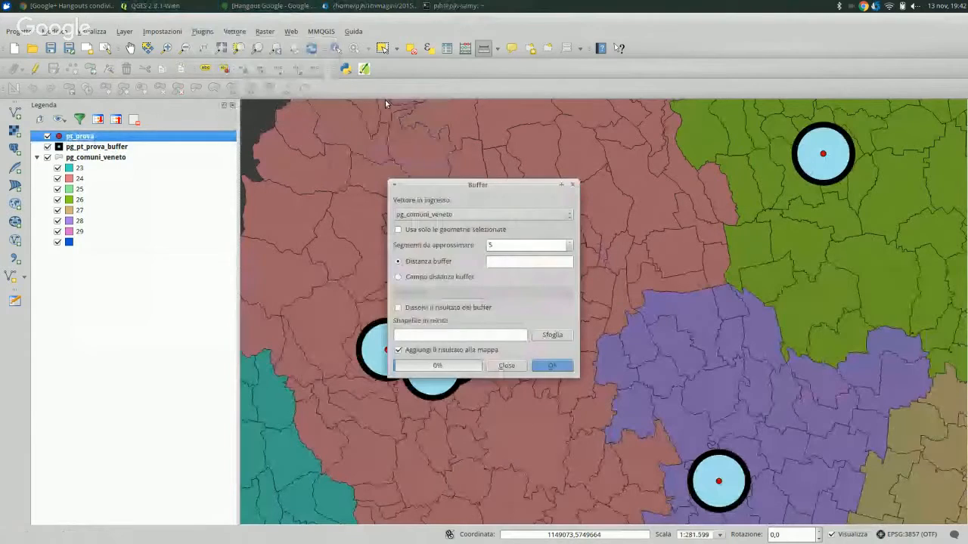
- Configure the buffer with pt_prova as input, 99 approximation segments and distanza as the buffer distance field
{"action": "left_click", "coordinate": [490, 215]}
{"action": "left_click", "coordinate": [440, 231]}
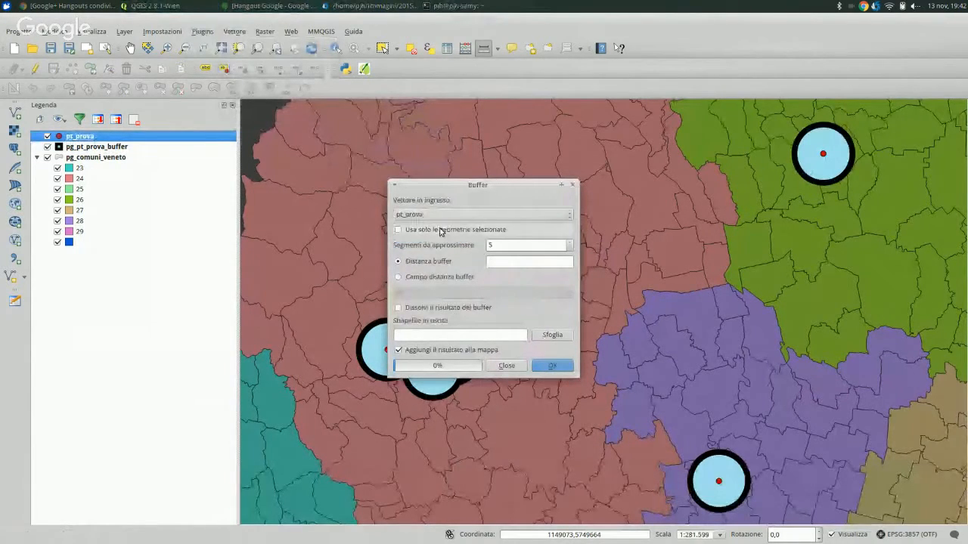
{"action": "double_click", "coordinate": [545, 244]}
{"action": "type", "text": "99"}
{"action": "left_click", "coordinate": [464, 280]}
{"action": "left_click", "coordinate": [462, 292]}
{"action": "left_click", "coordinate": [453, 306]}
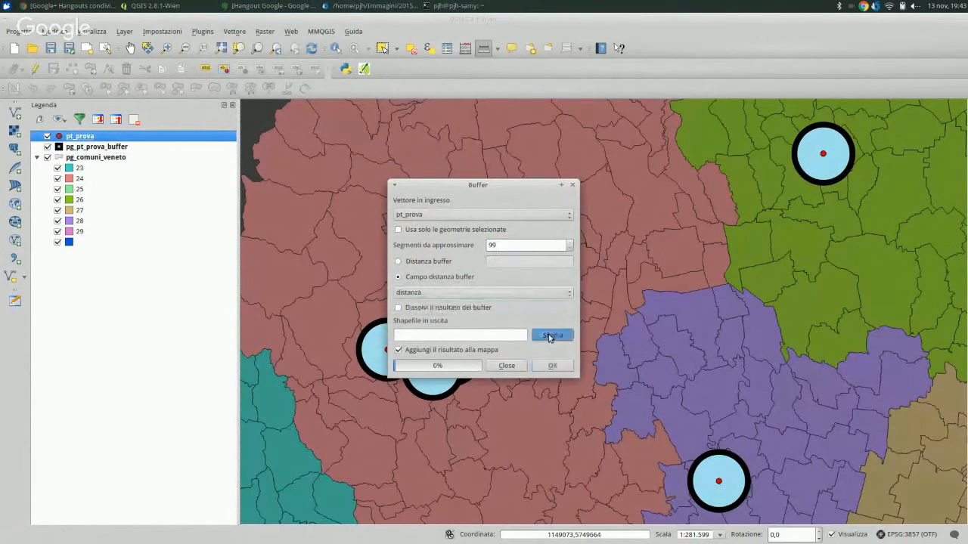
- Set the output shapefile to pg_pt_prova_buffer2.shp in the trash folder, run the buffer and close the tool
{"action": "left_click", "coordinate": [554, 335]}
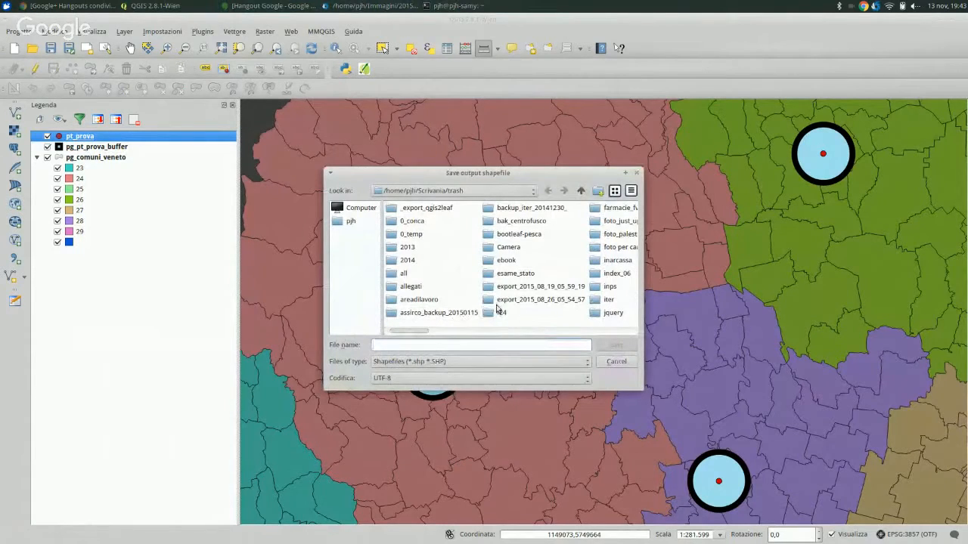
{"action": "left_click_drag", "start_coordinate": [423, 335], "coordinate": [537, 335]}
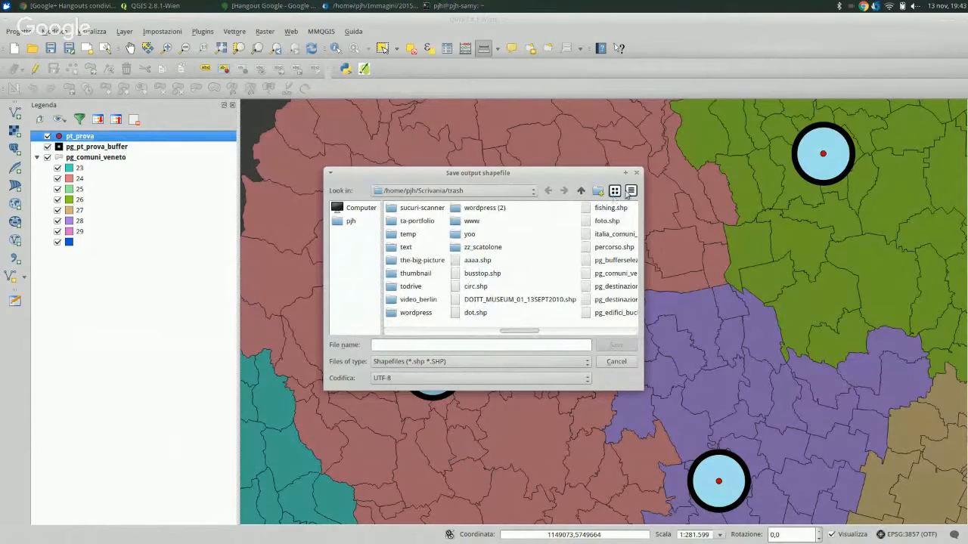
{"action": "left_click", "coordinate": [632, 191]}
{"action": "left_click", "coordinate": [596, 208]}
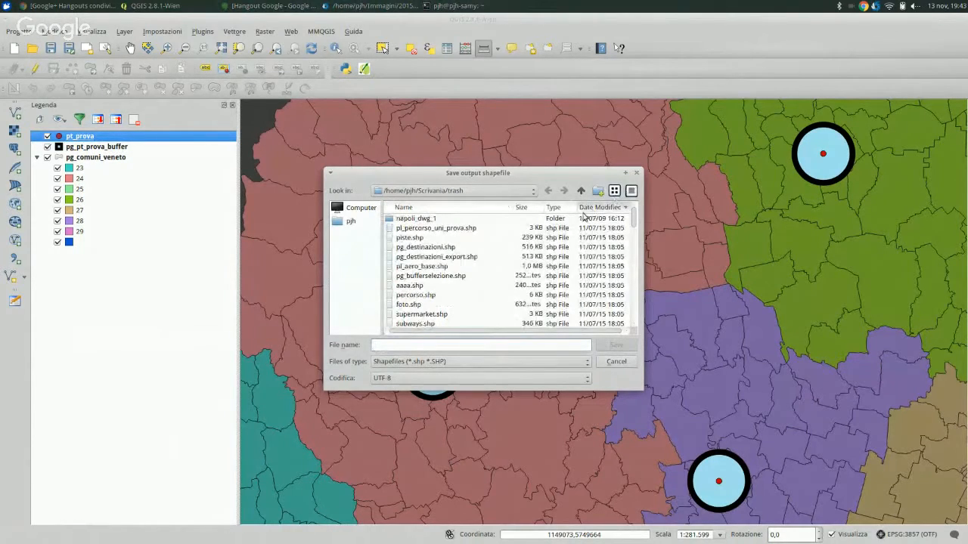
{"action": "left_click", "coordinate": [593, 208]}
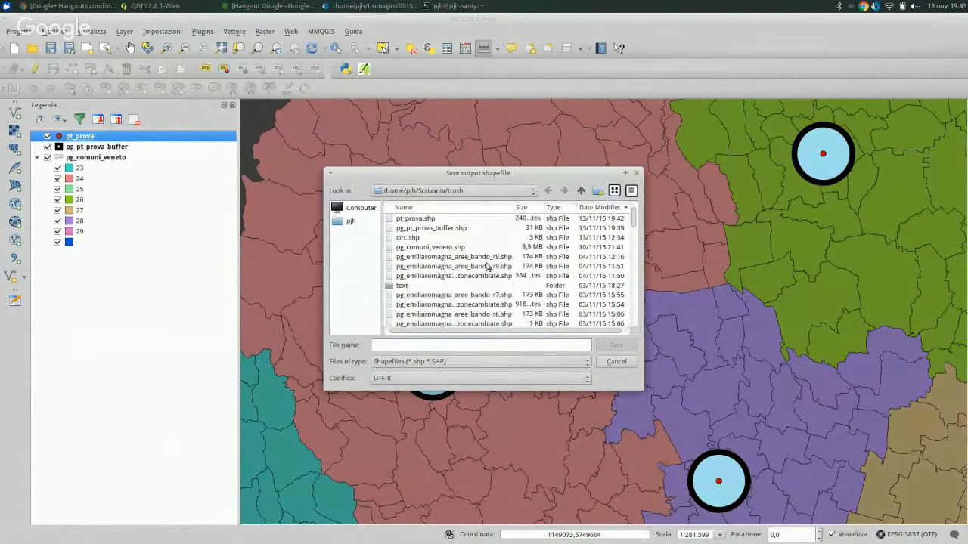
{"action": "left_click", "coordinate": [431, 228]}
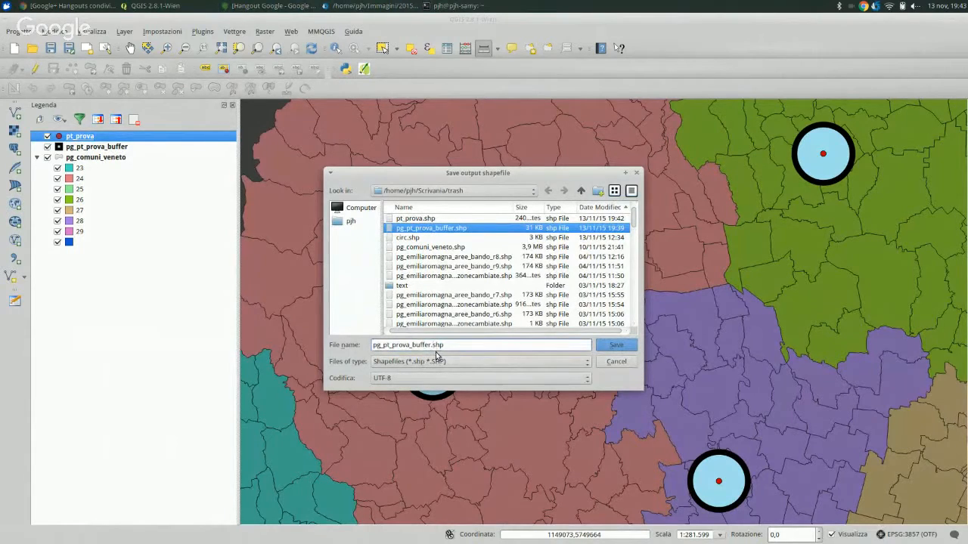
{"action": "left_click", "coordinate": [431, 345]}
{"action": "type", "text": "2"}
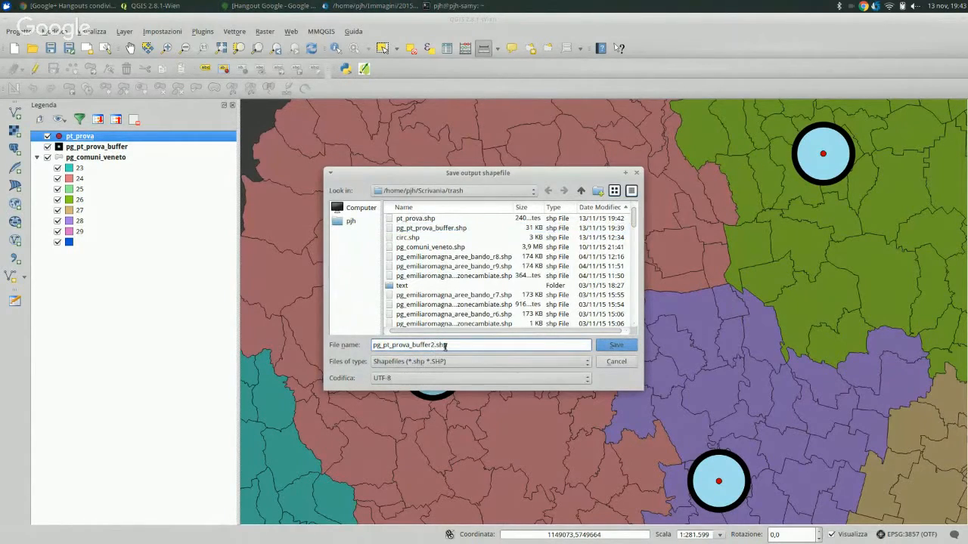
{"action": "left_click", "coordinate": [617, 345]}
{"action": "left_click", "coordinate": [551, 367]}
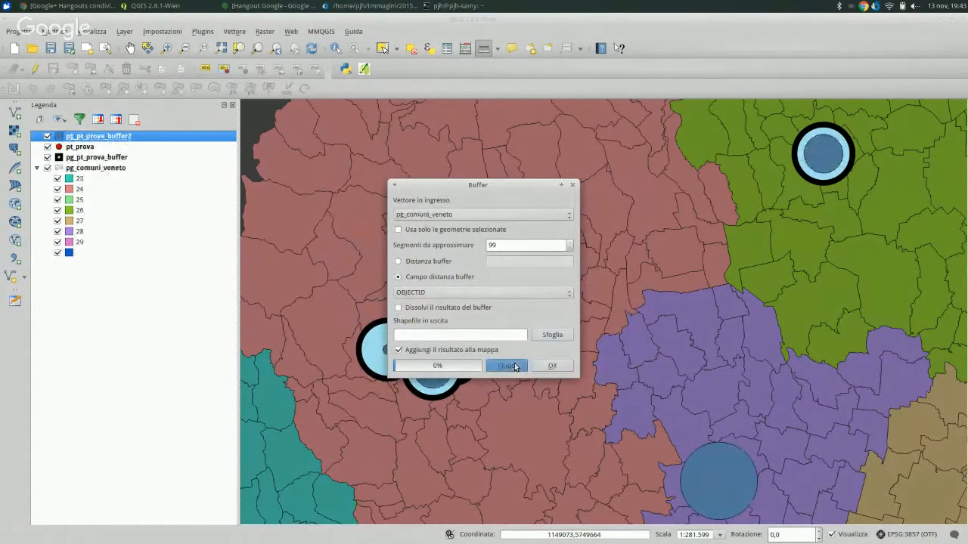
{"action": "left_click", "coordinate": [511, 366]}
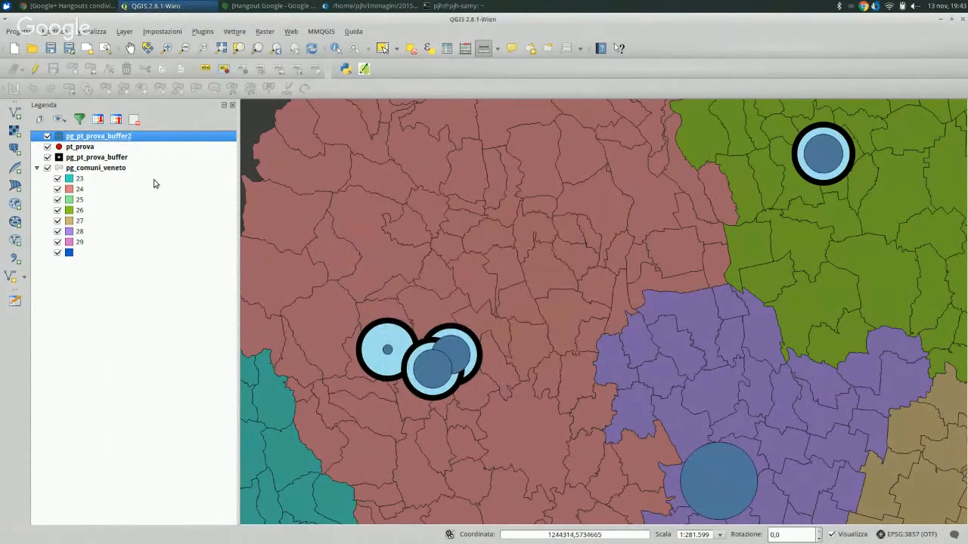
- Set the symbol transparency of the pg_pt_prova_buffer2 layer to 42%
{"action": "scroll", "coordinate": [742, 454], "scroll_direction": "down", "scroll_amount": 1}
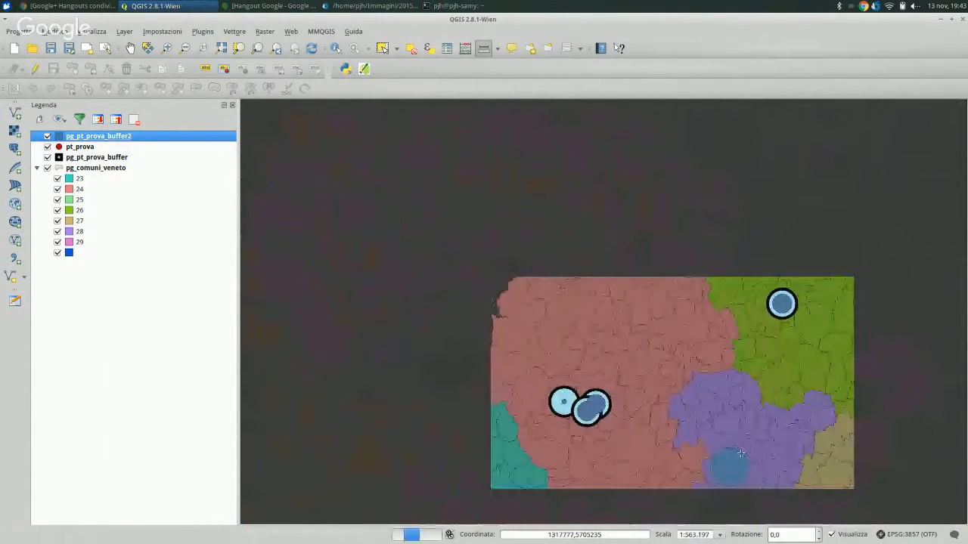
{"action": "scroll", "coordinate": [741, 455], "scroll_direction": "up", "scroll_amount": 1}
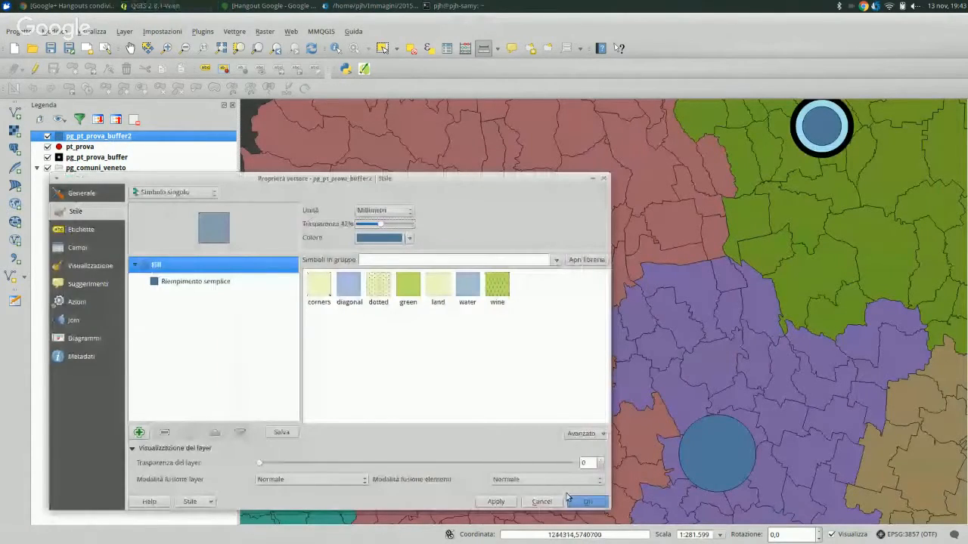
{"action": "left_click", "coordinate": [586, 502]}
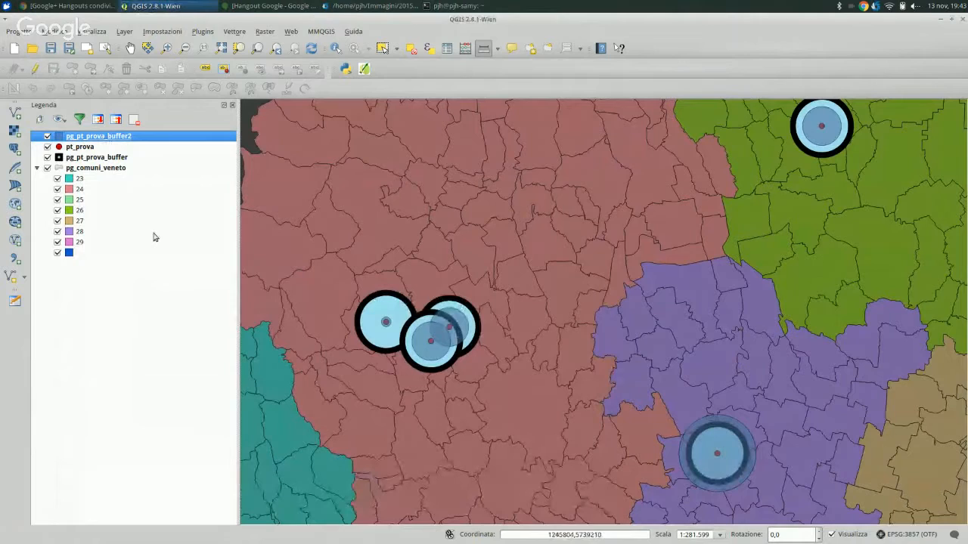
- Examine the id and distanza values in the attribute table of pg_pt_prova_buffer2
{"action": "key", "text": "F6"}
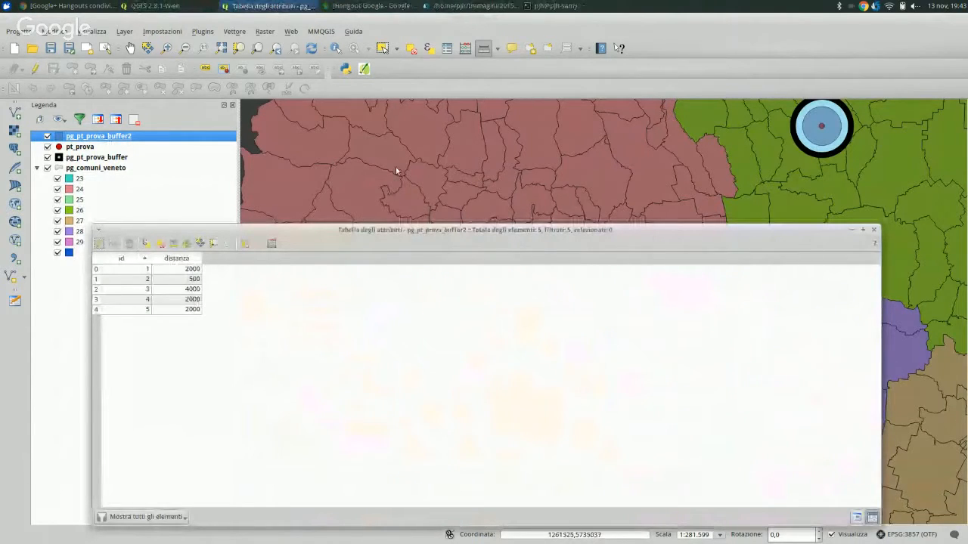
{"action": "left_click_drag", "start_coordinate": [354, 232], "coordinate": [380, 164]}
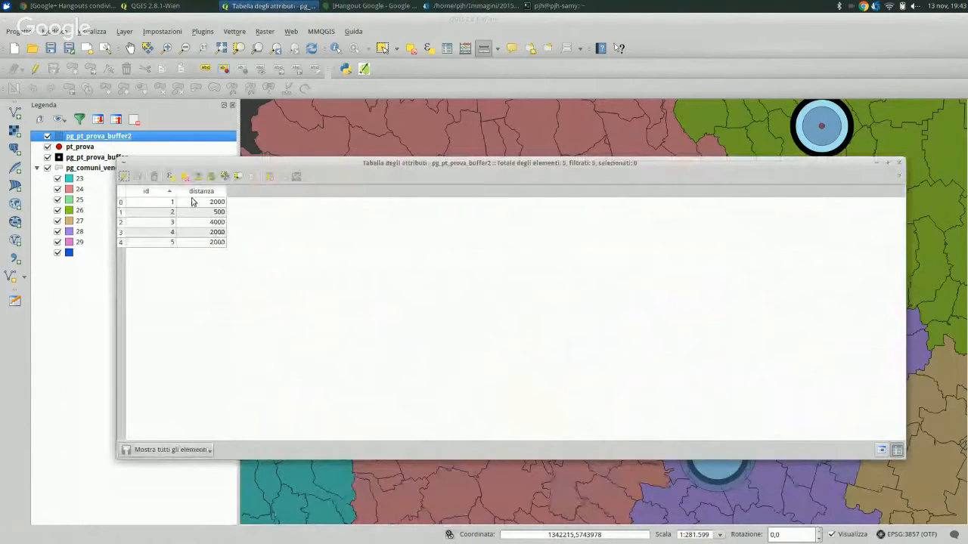
{"action": "left_click", "coordinate": [899, 162]}
- Style pg_pt_prova_buffer2 with graduated symbols on the distanza column, classified into 5 equal-interval classes, and apply it
{"action": "double_click", "coordinate": [94, 137]}
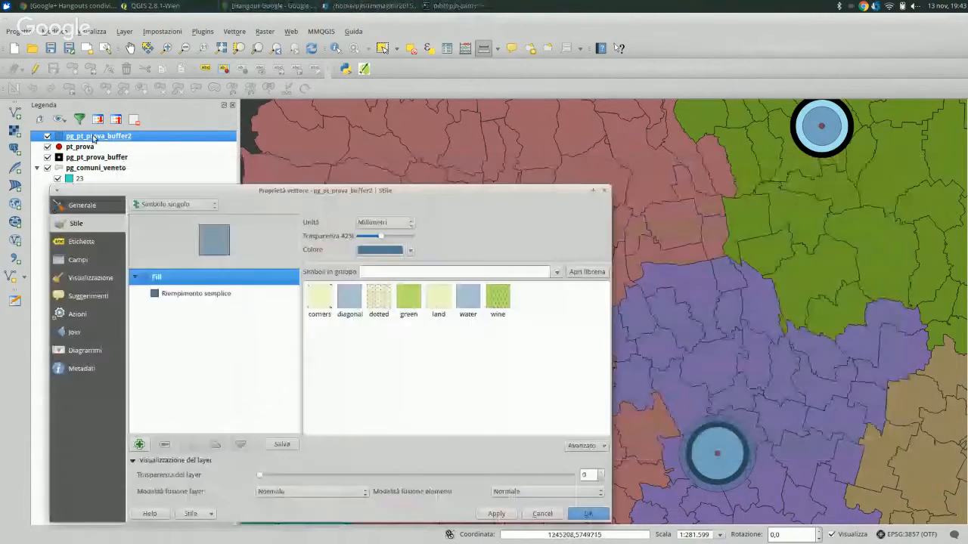
{"action": "left_click", "coordinate": [174, 204]}
{"action": "left_click", "coordinate": [194, 249]}
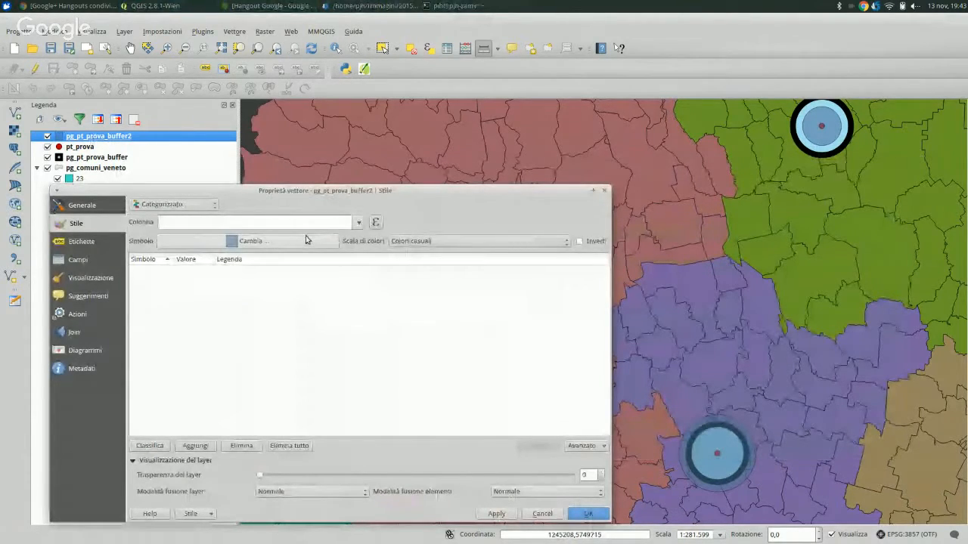
{"action": "left_click", "coordinate": [329, 221]}
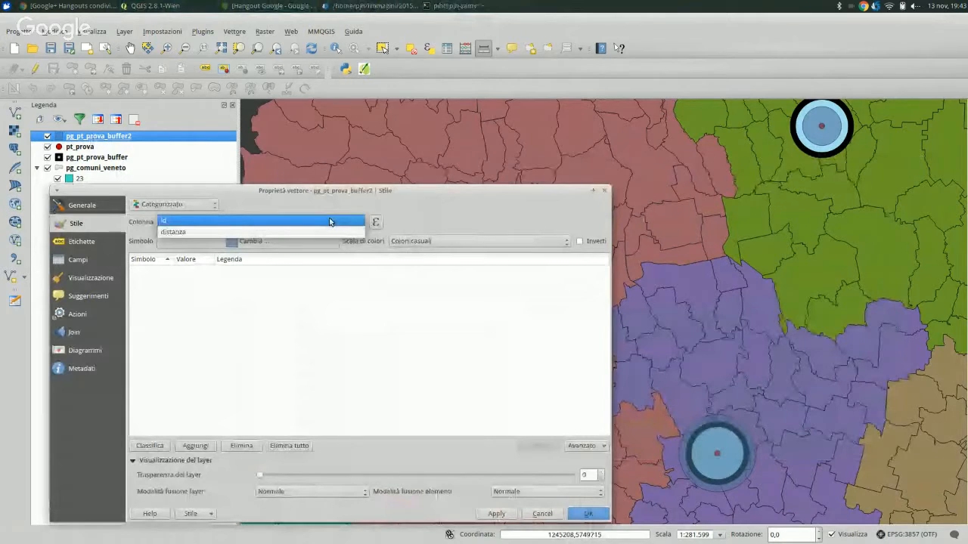
{"action": "left_click", "coordinate": [199, 207]}
{"action": "left_click", "coordinate": [198, 215]}
{"action": "left_click", "coordinate": [243, 221]}
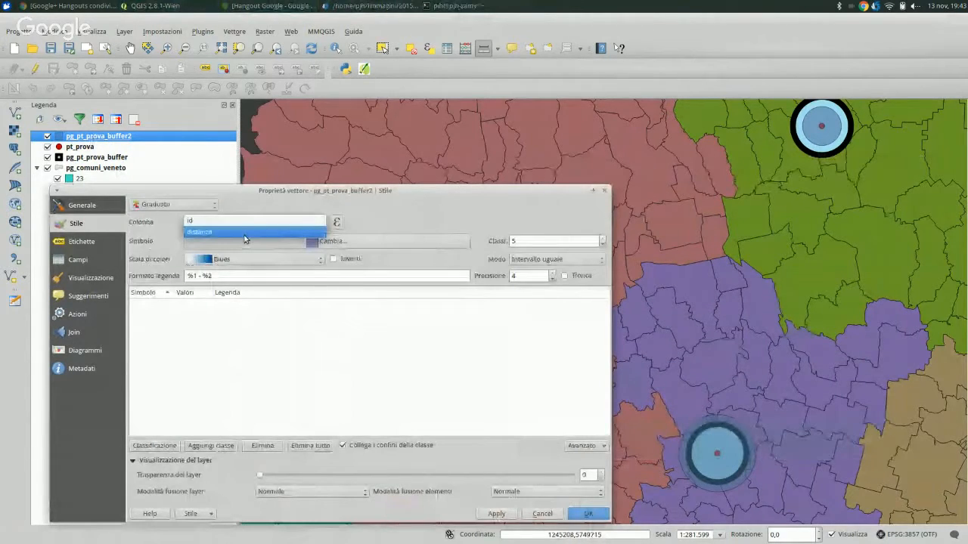
{"action": "left_click", "coordinate": [241, 233]}
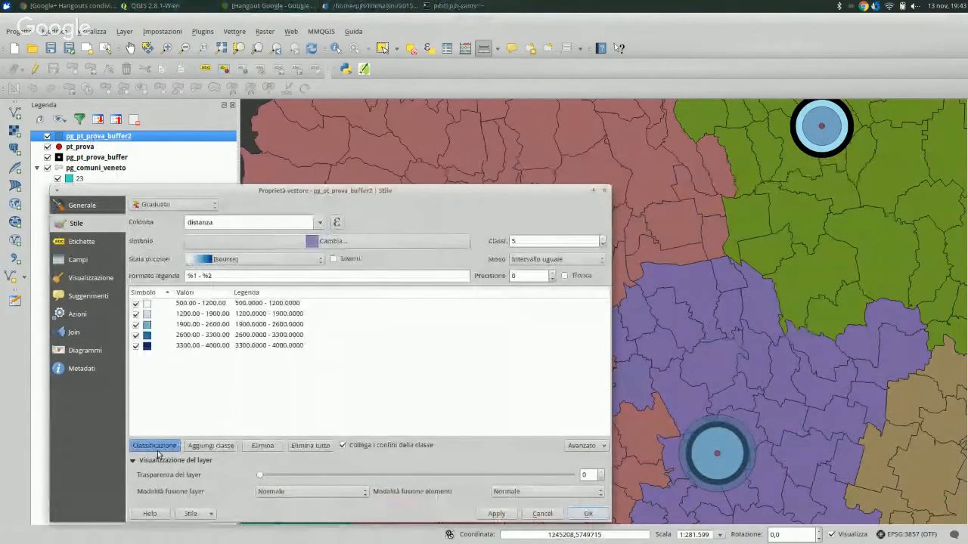
{"action": "left_click", "coordinate": [496, 514]}
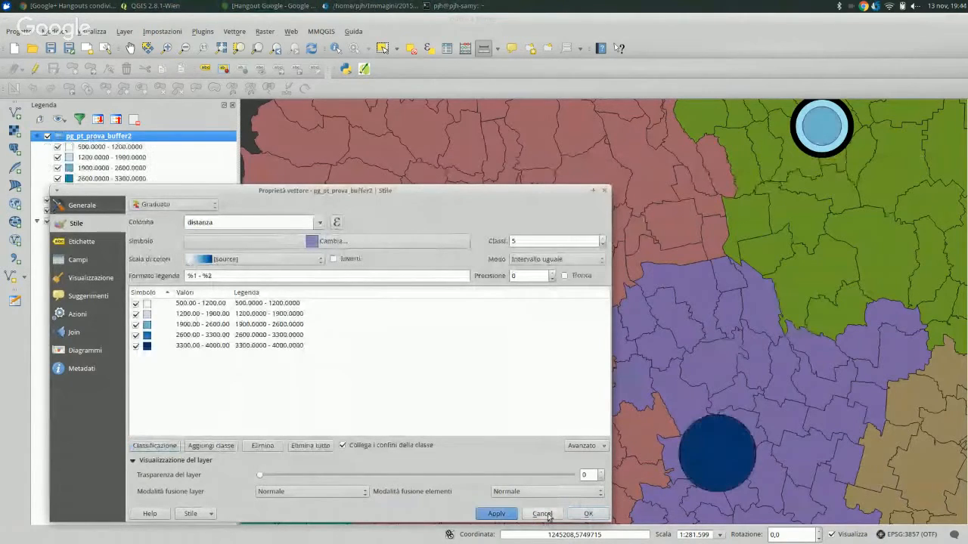
- Set the layer transparency of pg_pt_prova_buffer2 to 54 and switch its colour ramp to OrRd
{"action": "left_click_drag", "start_coordinate": [259, 475], "coordinate": [428, 477]}
{"action": "left_click", "coordinate": [318, 259]}
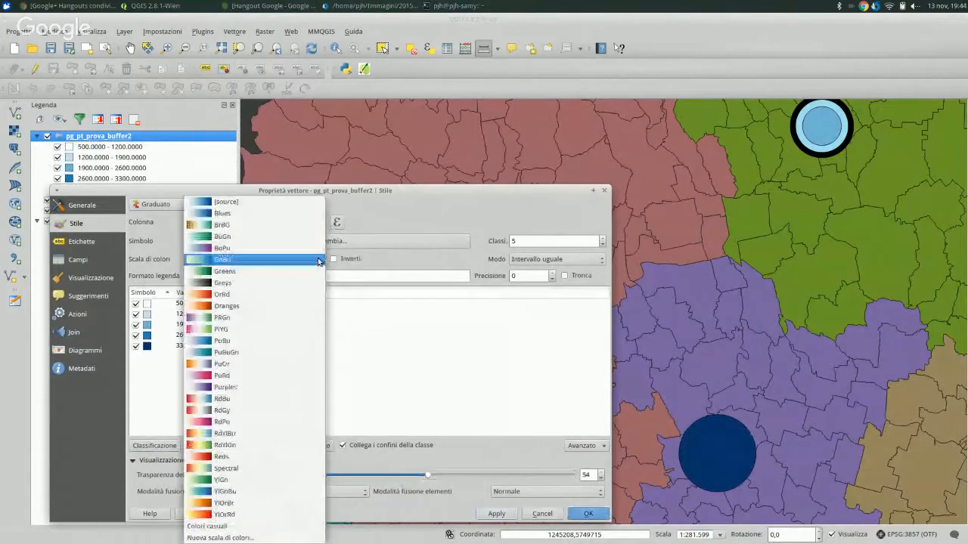
{"action": "left_click", "coordinate": [222, 294]}
{"action": "left_click", "coordinate": [496, 514]}
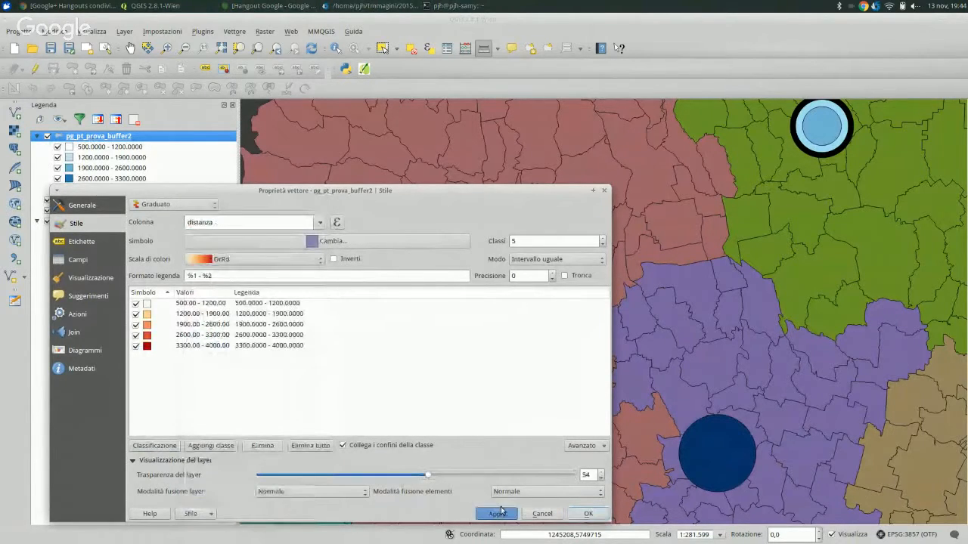
{"action": "left_click", "coordinate": [589, 515]}
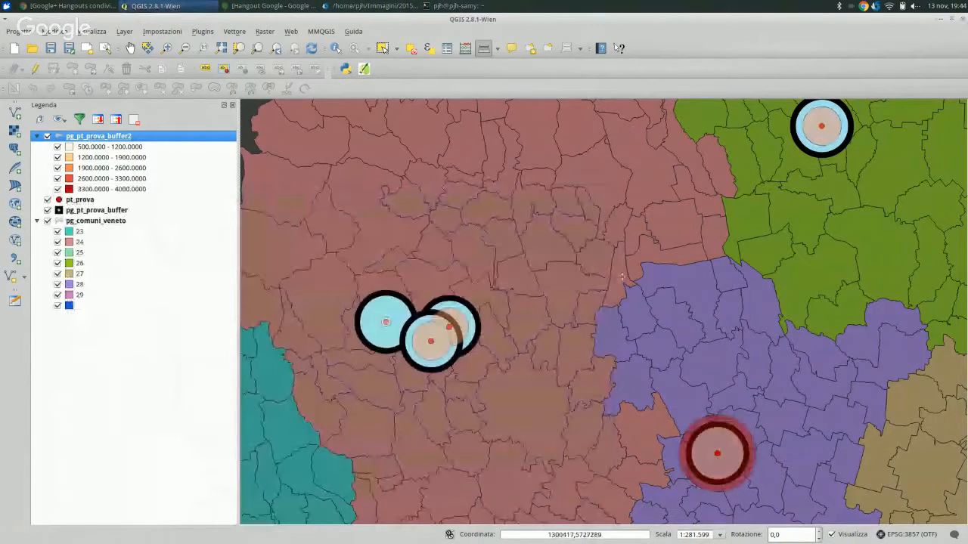
- Set the layer transparency of pg_comuni_veneto to 65
{"action": "scroll", "coordinate": [621, 278], "scroll_direction": "down", "scroll_amount": 1}
{"action": "left_click", "coordinate": [79, 221]}
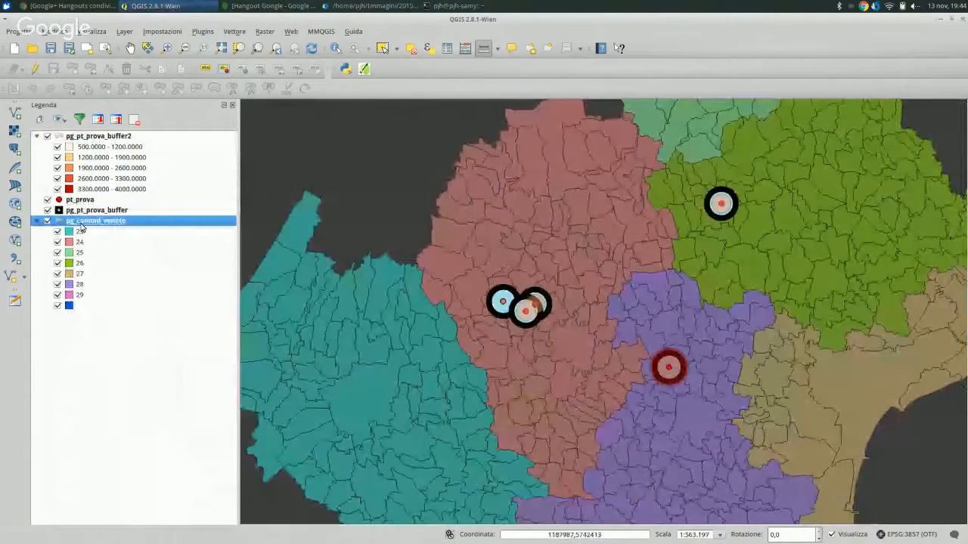
{"action": "double_click", "coordinate": [79, 223]}
{"action": "left_click_drag", "start_coordinate": [385, 486], "coordinate": [463, 489]}
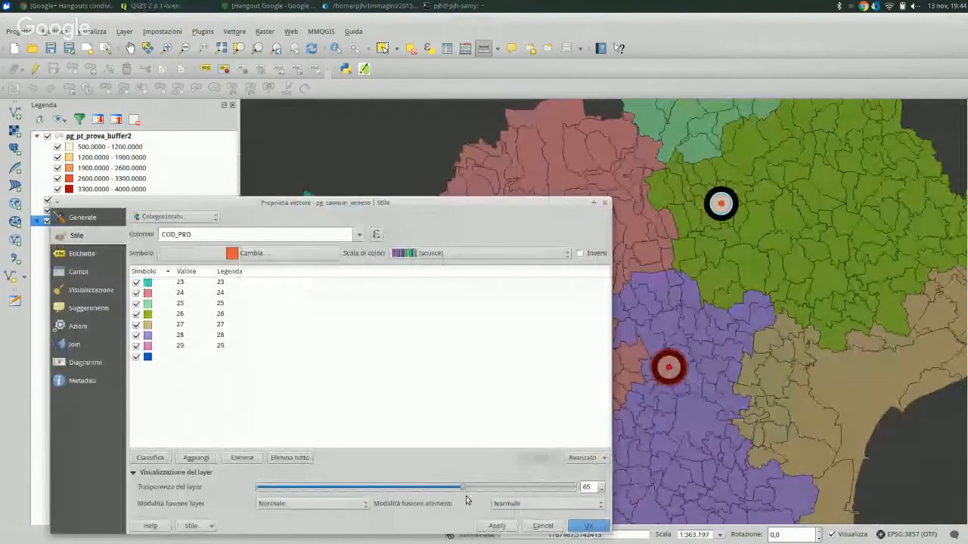
{"action": "left_click", "coordinate": [511, 526]}
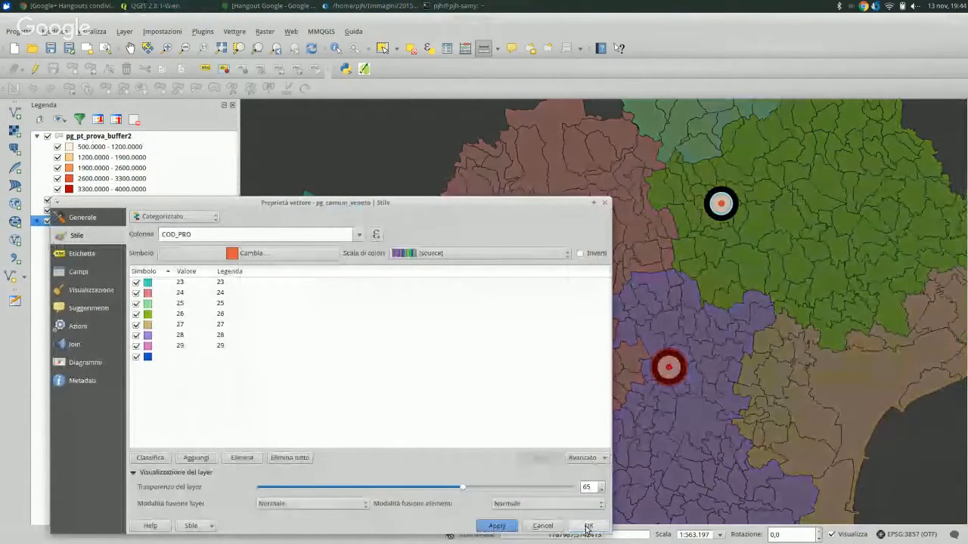
{"action": "key", "text": "Return"}
- Hide the pg_pt_prova_buffer layer and set the layer transparency of pg_pt_prova_buffer2 to 0
{"action": "left_click", "coordinate": [53, 212]}
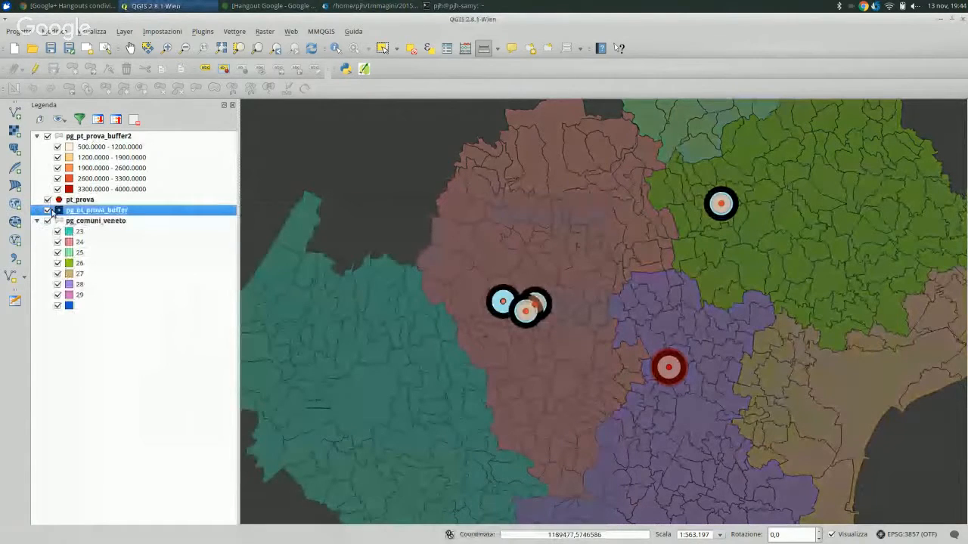
{"action": "left_click", "coordinate": [48, 211]}
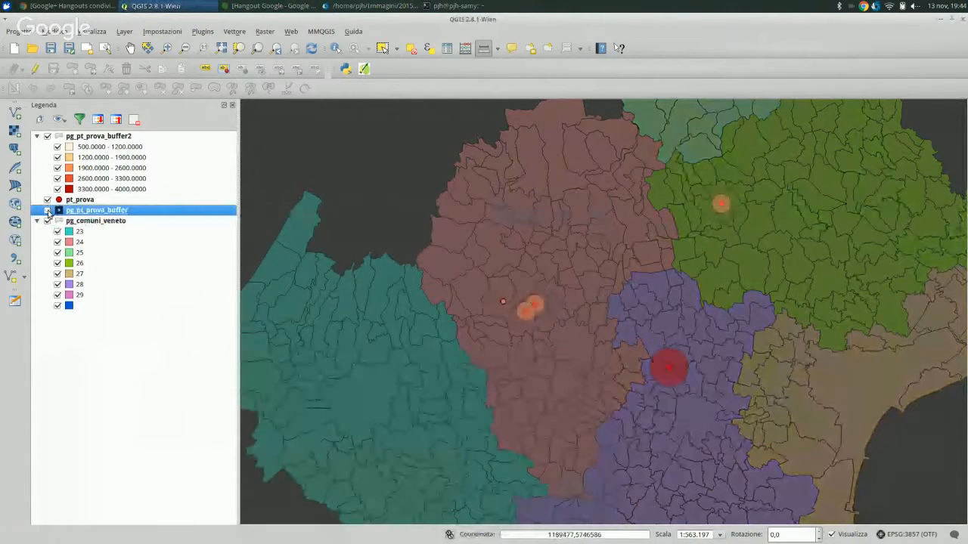
{"action": "left_click", "coordinate": [106, 137]}
{"action": "double_click", "coordinate": [106, 137]}
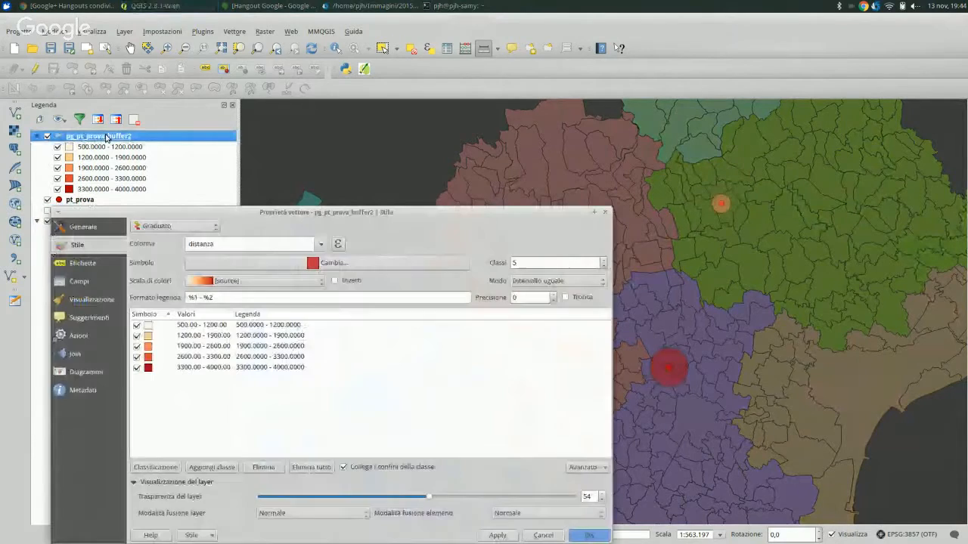
{"action": "left_click_drag", "start_coordinate": [305, 213], "coordinate": [316, 116]}
{"action": "left_click_drag", "start_coordinate": [440, 400], "coordinate": [271, 400]}
{"action": "left_click", "coordinate": [508, 439]}
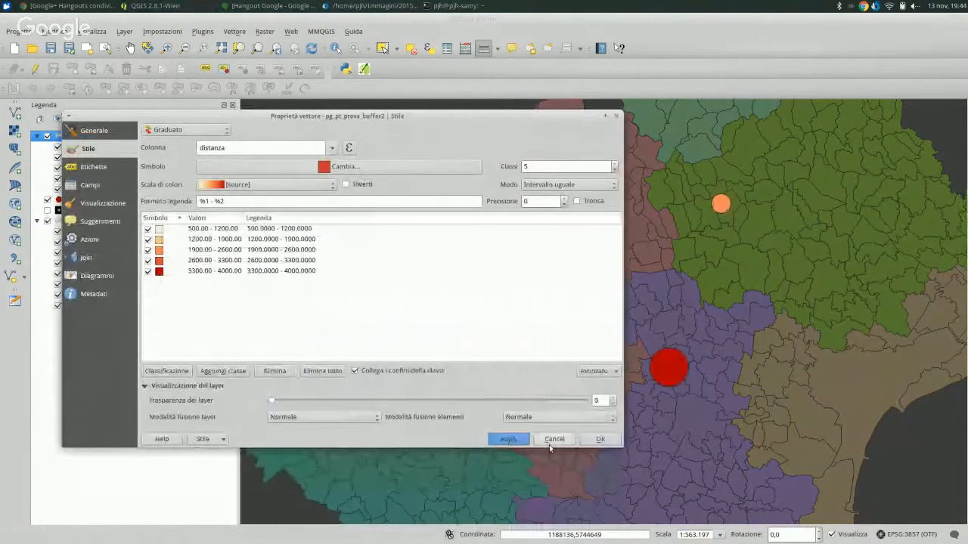
{"action": "left_click", "coordinate": [601, 440]}
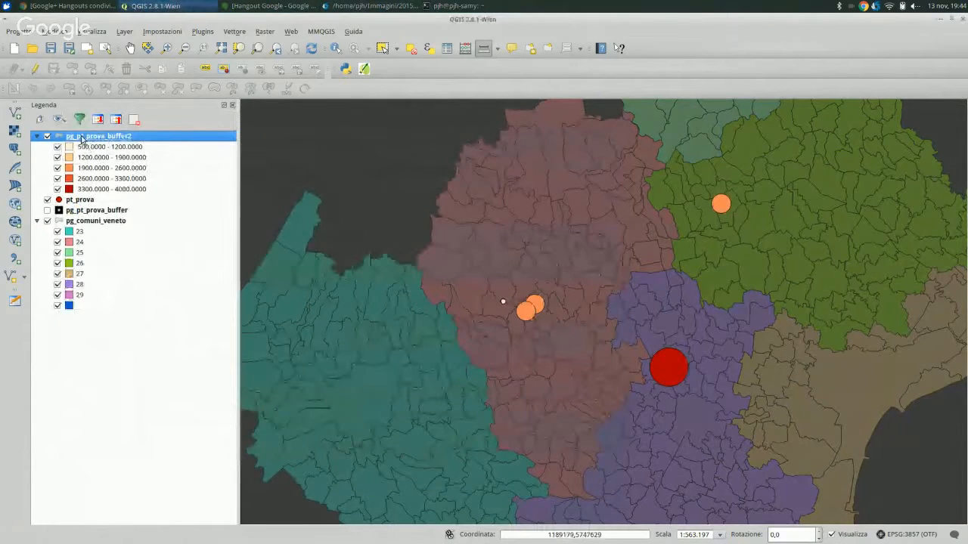
- Move pt_prova above pg_pt_prova_buffer2 in the layer order and choose the star marker for its points
{"action": "left_click", "coordinate": [85, 202]}
{"action": "left_click_drag", "start_coordinate": [86, 202], "coordinate": [85, 139]}
{"action": "double_click", "coordinate": [86, 139]}
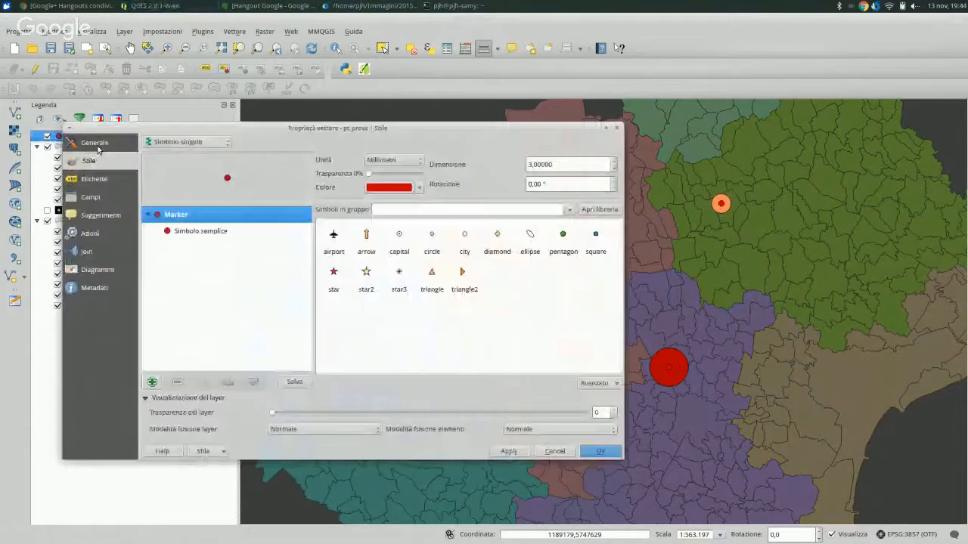
{"action": "left_click", "coordinate": [333, 274]}
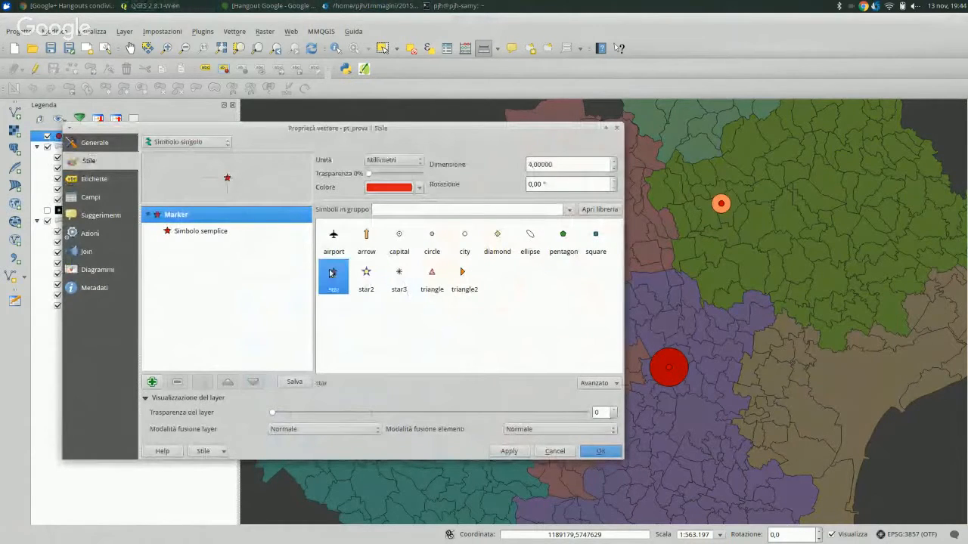
{"action": "left_click", "coordinate": [562, 234]}
{"action": "left_click", "coordinate": [332, 274]}
- Set the colour of the pt_prova star marker to white and accept the layer style
{"action": "left_click", "coordinate": [384, 186]}
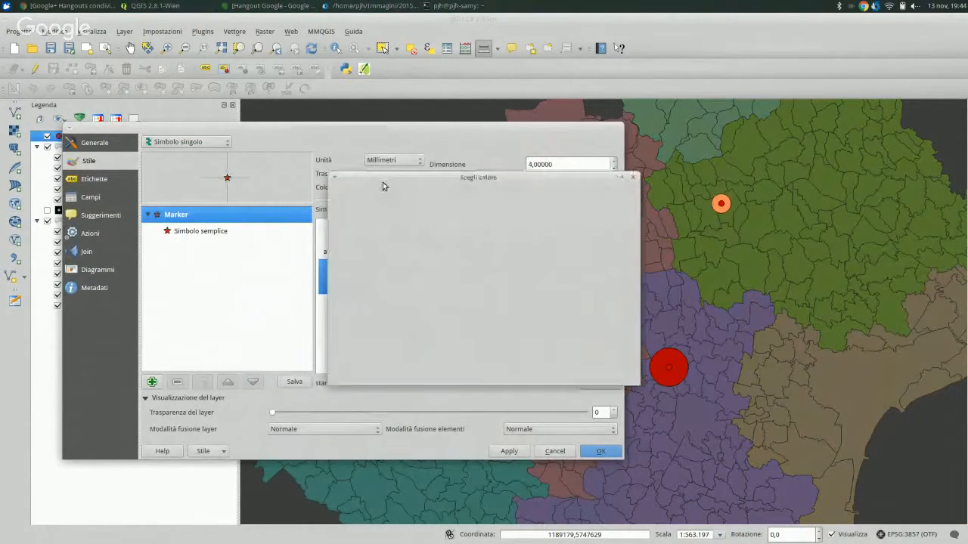
{"action": "left_click_drag", "start_coordinate": [520, 217], "coordinate": [378, 205]}
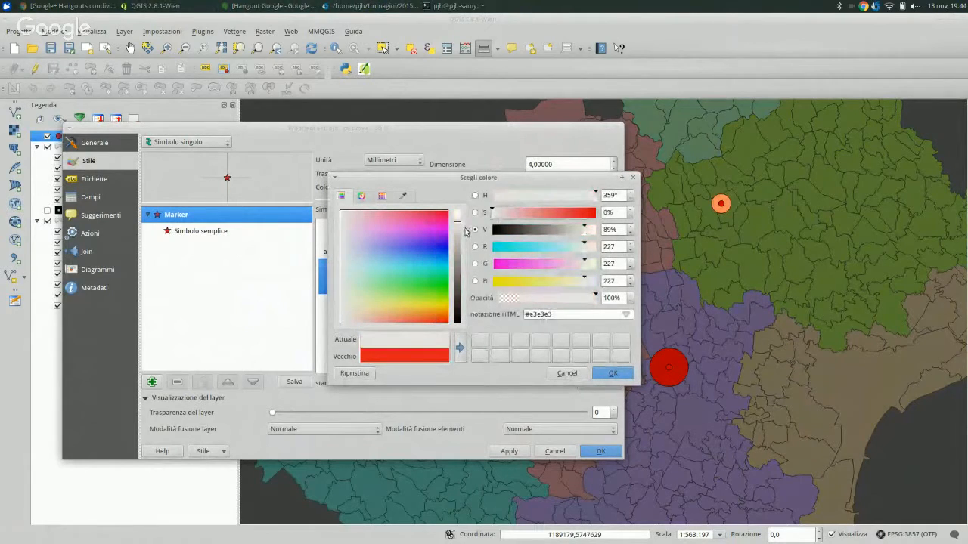
{"action": "left_click", "coordinate": [458, 213]}
{"action": "left_click", "coordinate": [609, 373]}
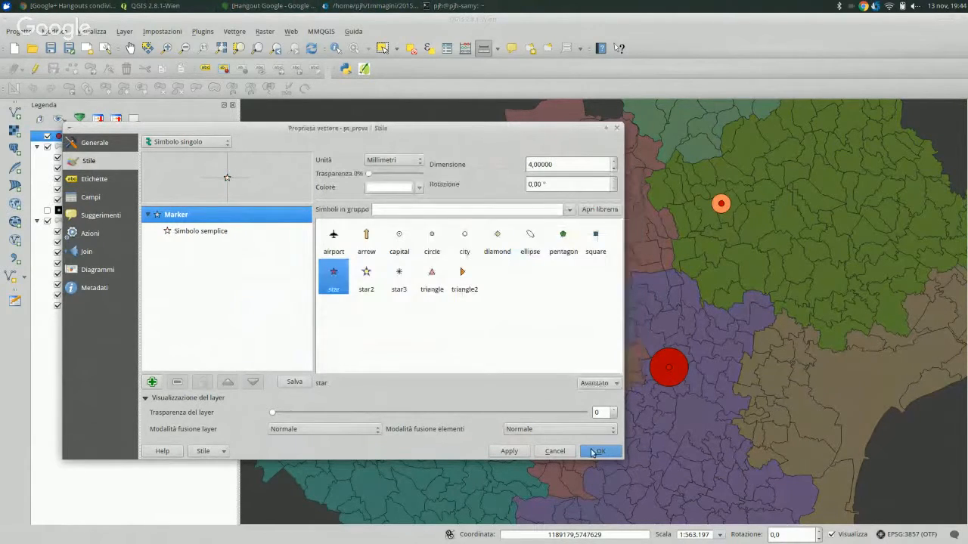
{"action": "left_click", "coordinate": [596, 452]}
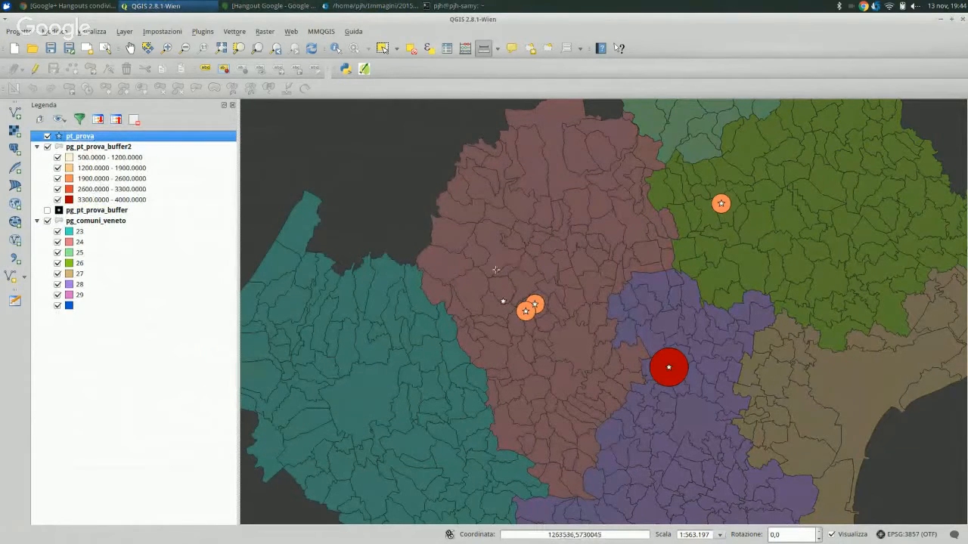
- Select by location the pg_comuni_veneto features that intersect pg_pt_prova_buffer2 as a new selection, and close the tool
{"action": "left_click", "coordinate": [162, 33]}
{"action": "mouse_move", "coordinate": [198, 34]}
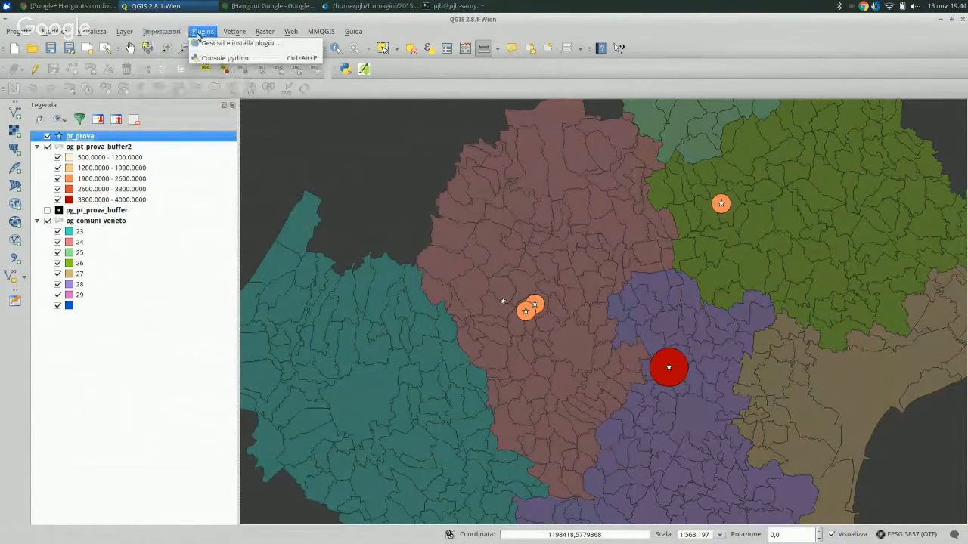
{"action": "left_click", "coordinate": [223, 31]}
{"action": "left_click", "coordinate": [241, 31]}
{"action": "mouse_move", "coordinate": [312, 79]}
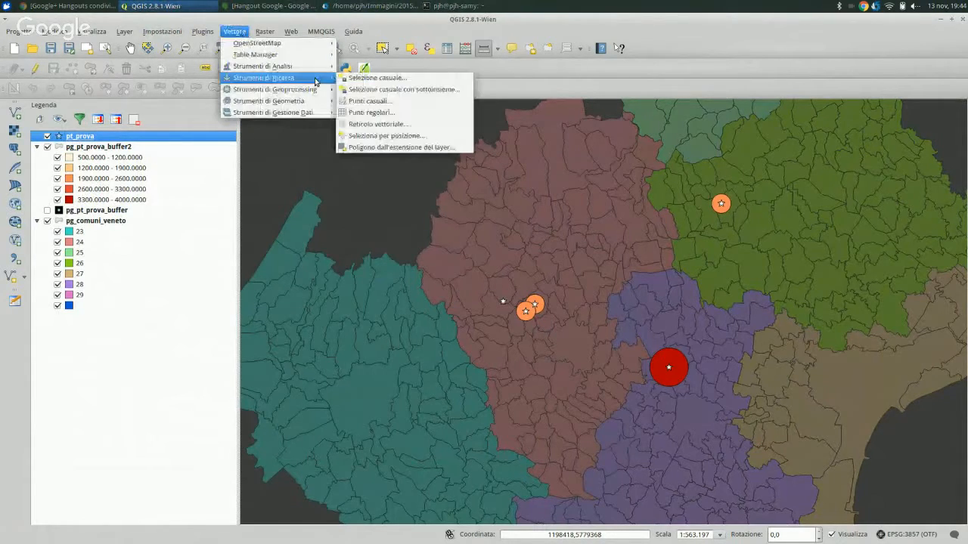
{"action": "left_click", "coordinate": [428, 139]}
{"action": "left_click", "coordinate": [430, 252]}
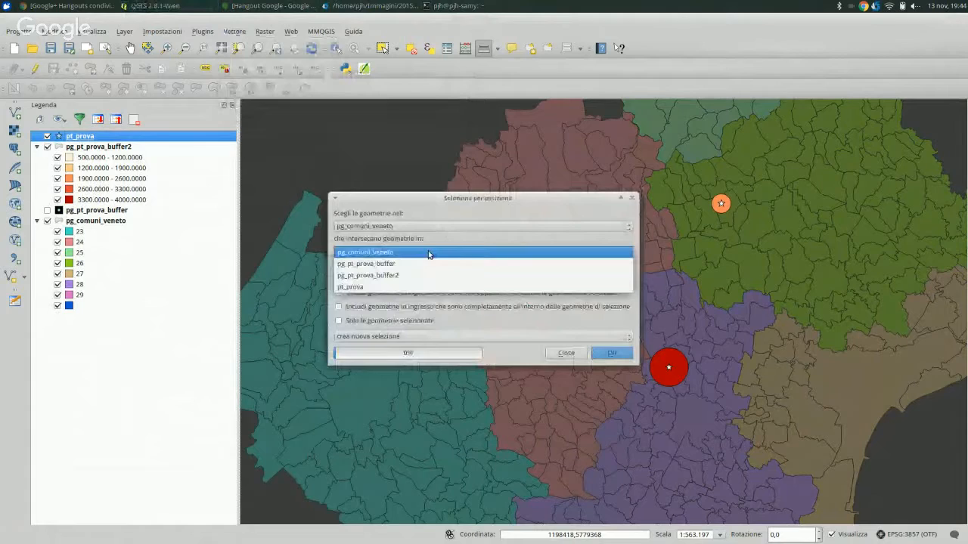
{"action": "left_click", "coordinate": [418, 277]}
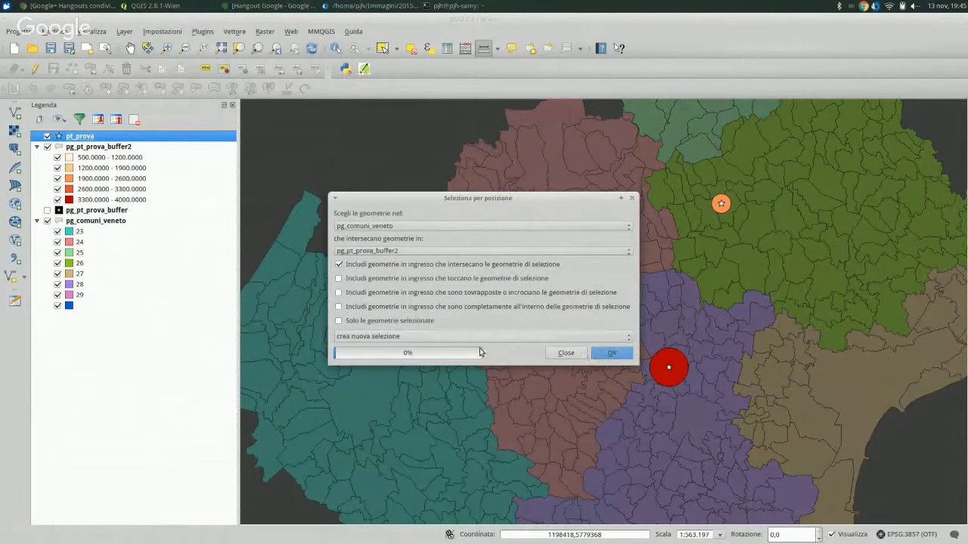
{"action": "left_click", "coordinate": [605, 353]}
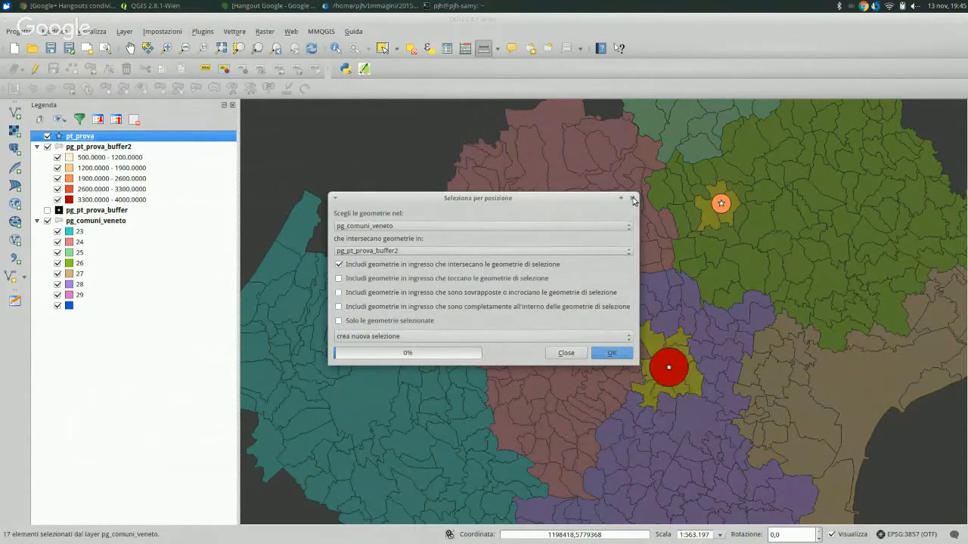
{"action": "left_click", "coordinate": [632, 198]}
- Inspect the selected municipalities around the buffers and clear the selection
{"action": "scroll", "coordinate": [516, 321], "scroll_direction": "up", "scroll_amount": 3}
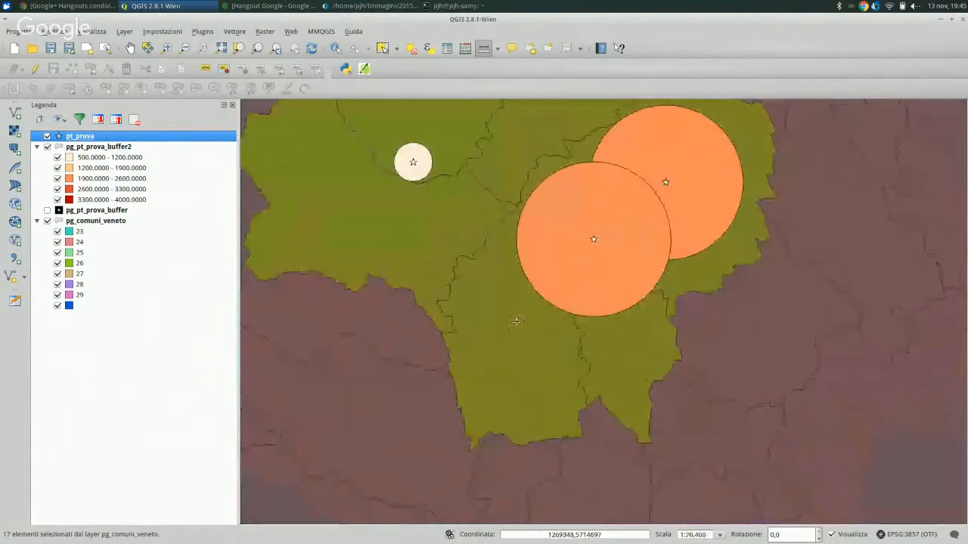
{"action": "scroll", "coordinate": [560, 295], "scroll_direction": "down", "scroll_amount": 2}
{"action": "scroll", "coordinate": [910, 409], "scroll_direction": "up", "scroll_amount": 1}
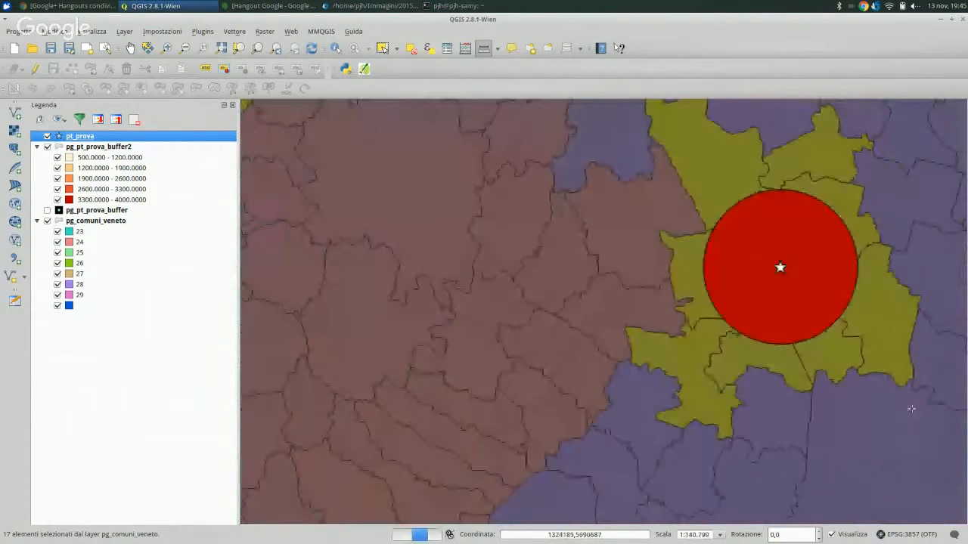
{"action": "scroll", "coordinate": [527, 271], "scroll_direction": "down", "scroll_amount": 2}
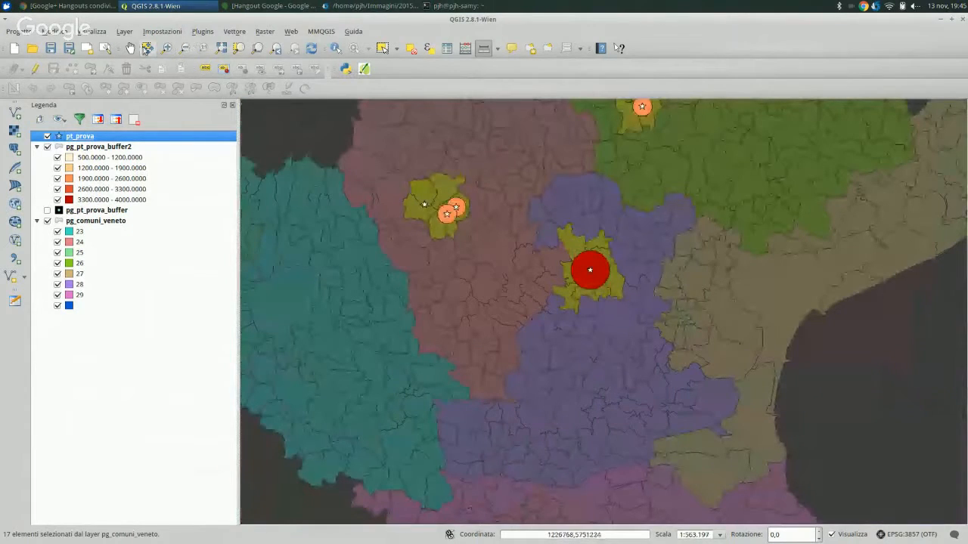
{"action": "left_click", "coordinate": [131, 48]}
{"action": "left_click_drag", "start_coordinate": [427, 161], "coordinate": [433, 255]}
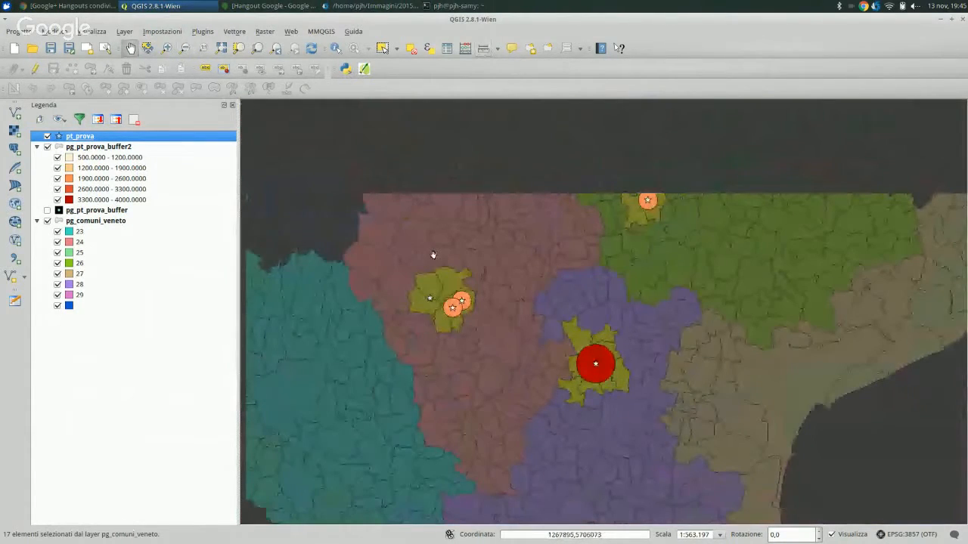
{"action": "left_click", "coordinate": [411, 48]}
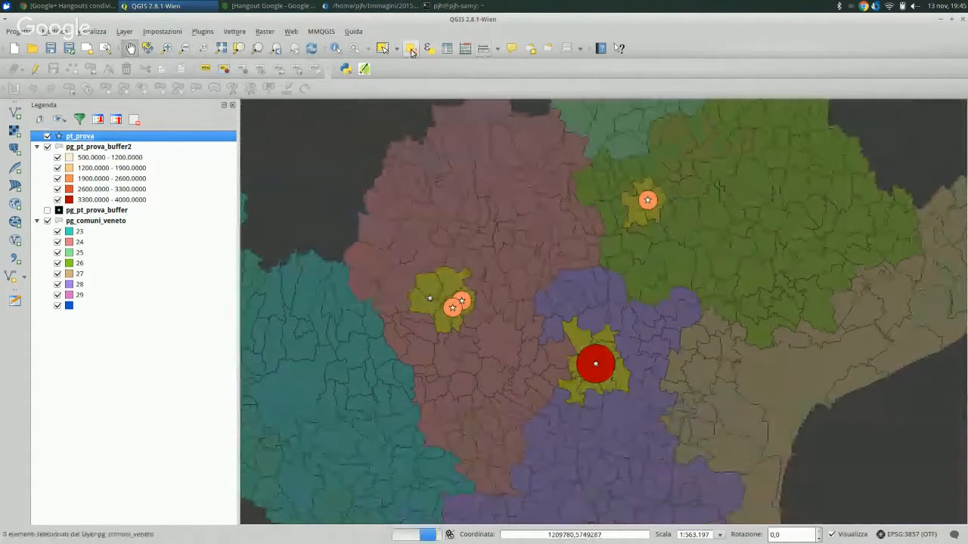
{"action": "left_click", "coordinate": [203, 31]}
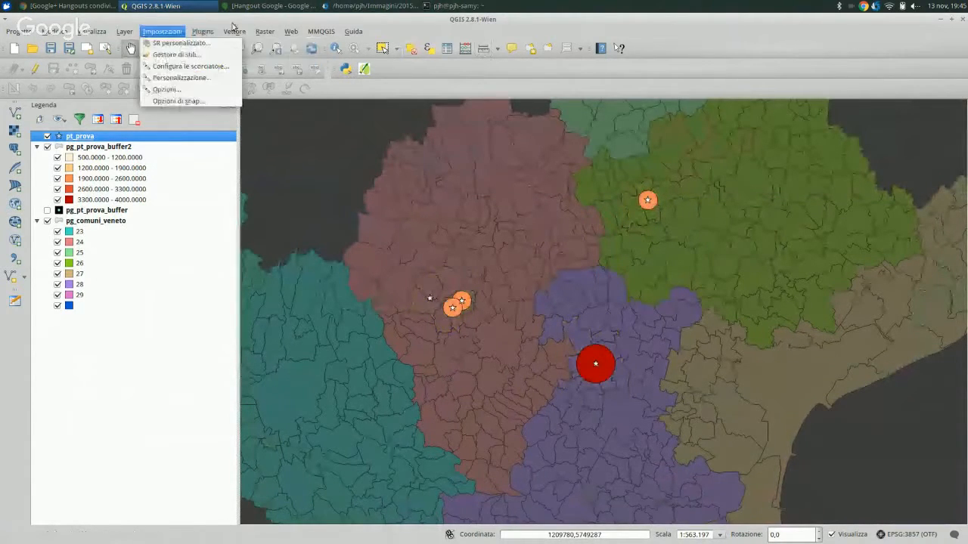
{"action": "mouse_move", "coordinate": [233, 36]}
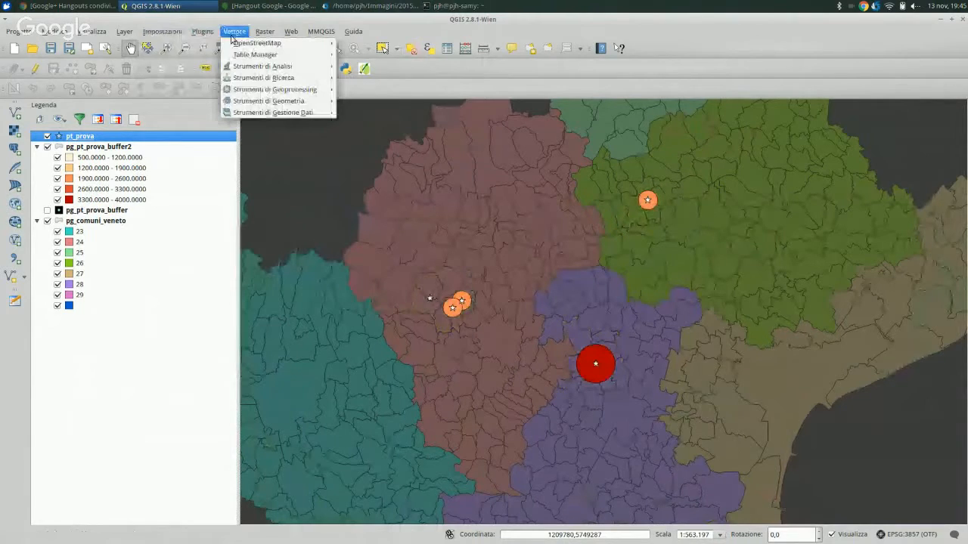
{"action": "mouse_move", "coordinate": [298, 92]}
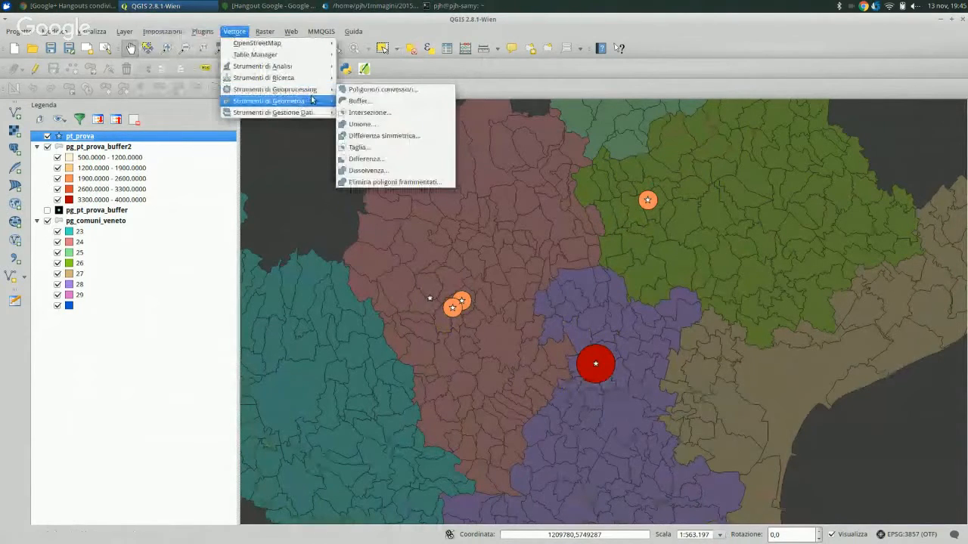
{"action": "left_click", "coordinate": [382, 100]}
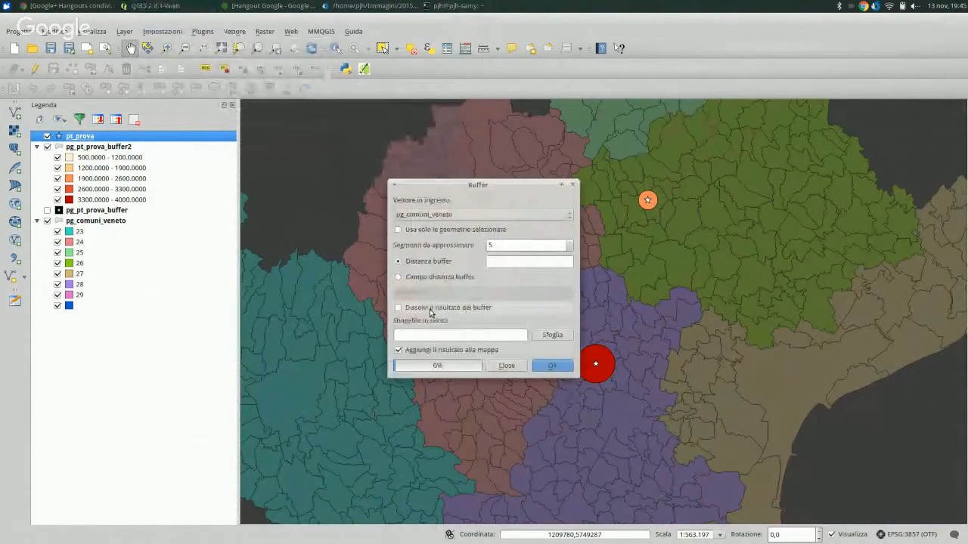
{"action": "left_click", "coordinate": [506, 365]}
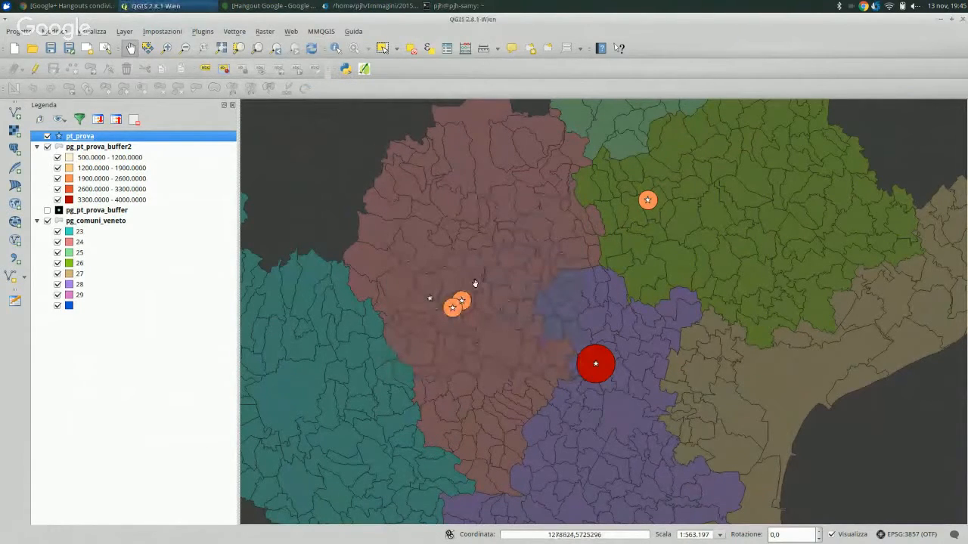
- Start a Dissolve with pg_pt_prova_buffer2 as the input vector and the dissolve field set to Dissolvi tutto
{"action": "scroll", "coordinate": [448, 287], "scroll_direction": "up", "scroll_amount": 2}
{"action": "left_click_drag", "start_coordinate": [516, 382], "coordinate": [512, 286]}
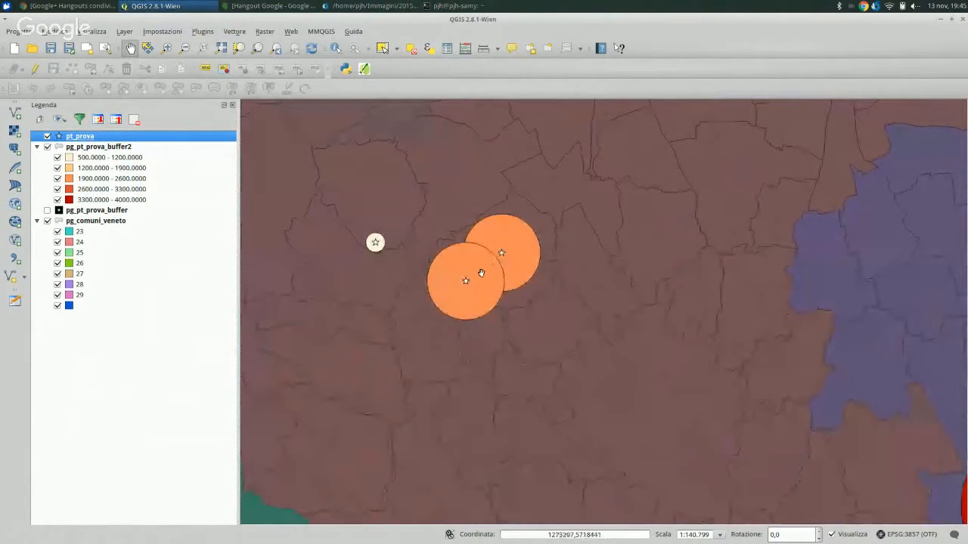
{"action": "left_click", "coordinate": [236, 34]}
{"action": "mouse_move", "coordinate": [307, 92]}
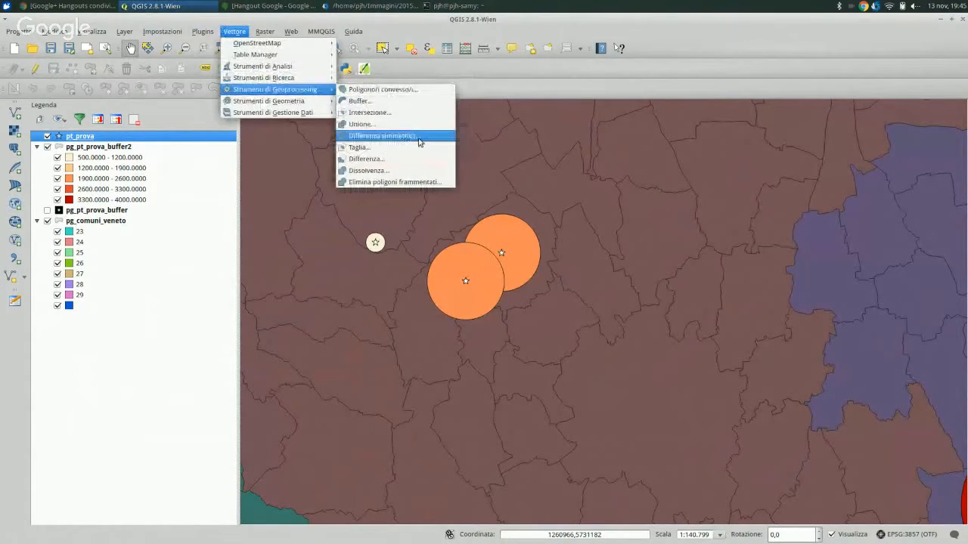
{"action": "left_click", "coordinate": [418, 171]}
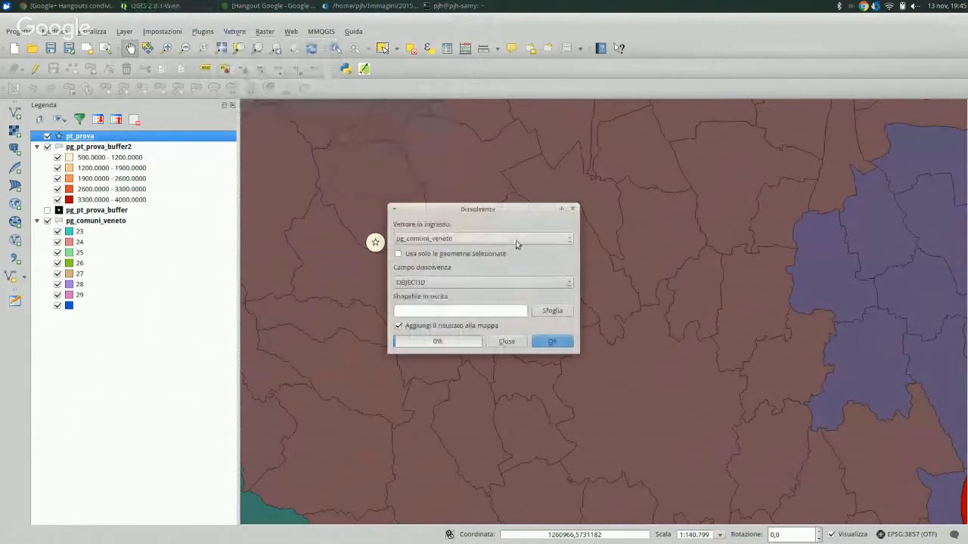
{"action": "left_click", "coordinate": [489, 242]}
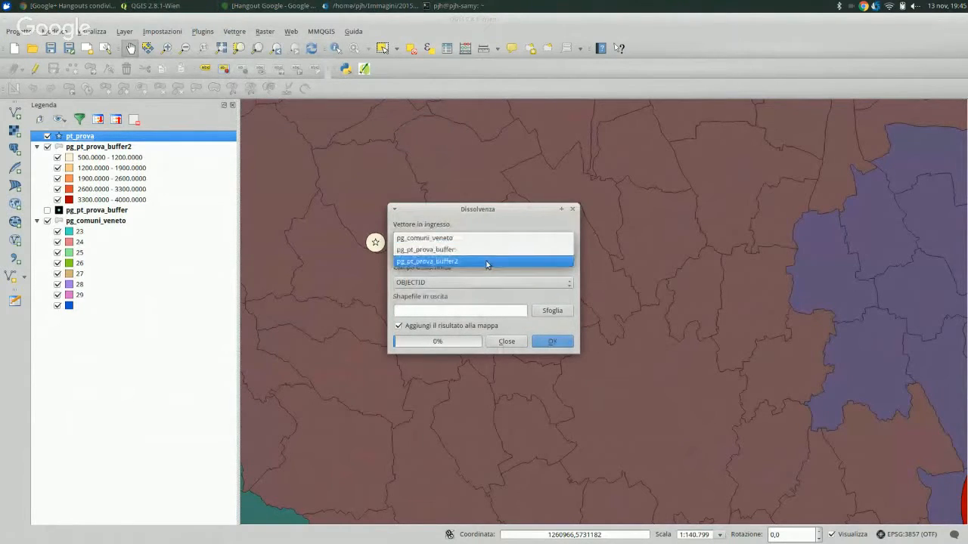
{"action": "left_click", "coordinate": [488, 262]}
{"action": "left_click", "coordinate": [488, 282]}
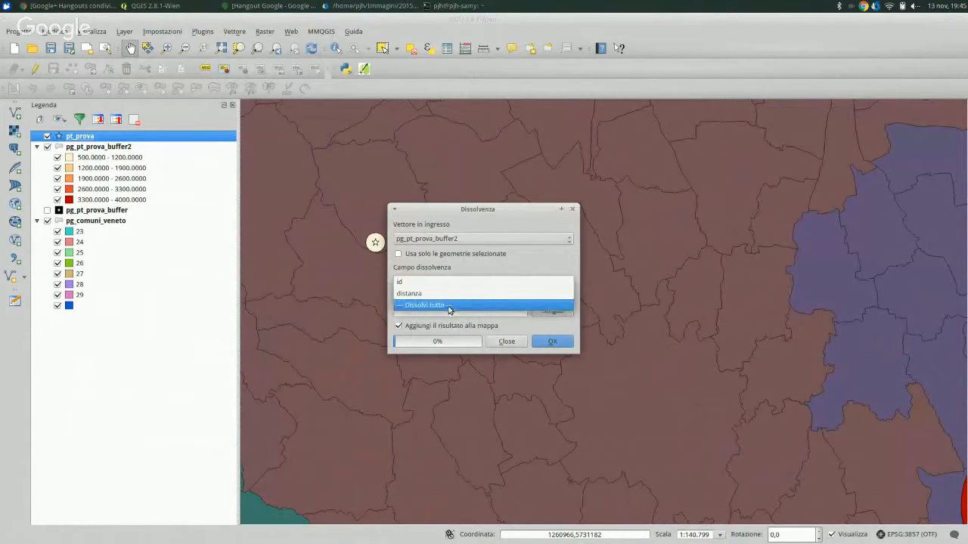
{"action": "left_click", "coordinate": [449, 305]}
- Name the output shapefile pg_pt_prova_buffer2_dissolve.shp in the trash folder, run the dissolve and close the tool
{"action": "left_click", "coordinate": [551, 311]}
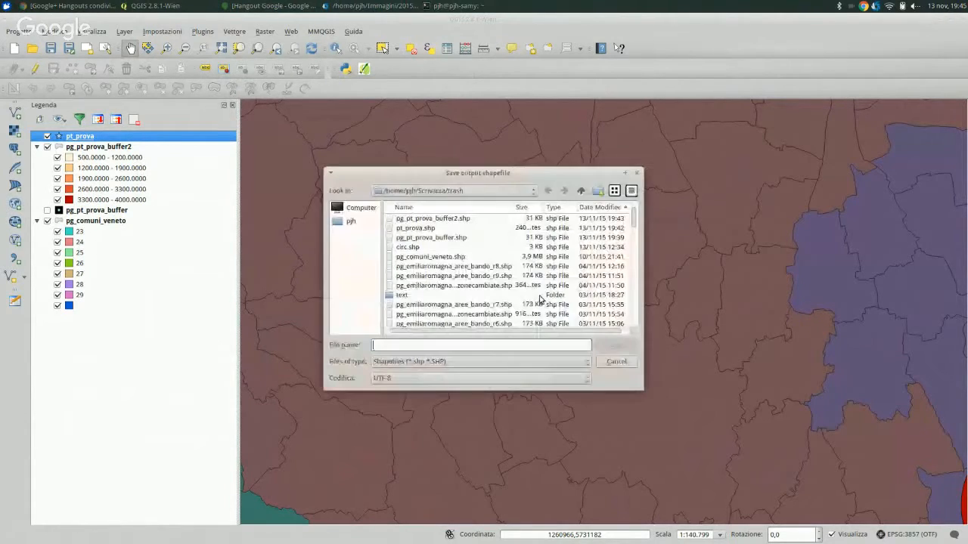
{"action": "left_click", "coordinate": [439, 218]}
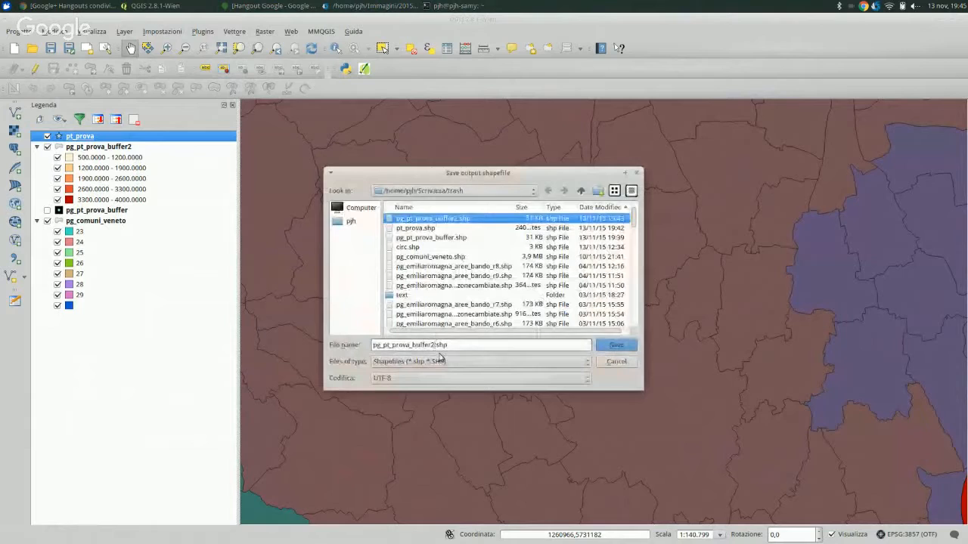
{"action": "key", "text": "BackSpace"}
{"action": "type", "text": "3"}
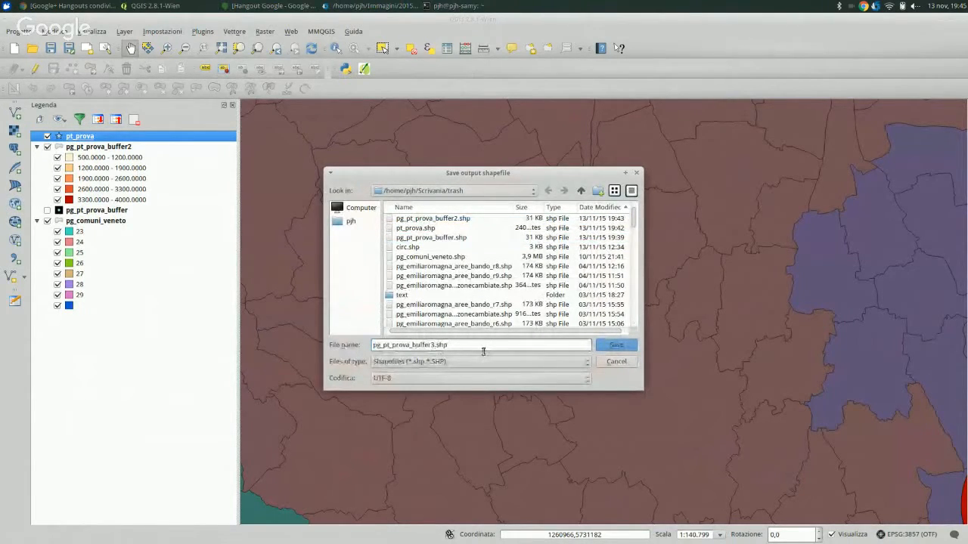
{"action": "type", "text": "_dissolve"}
{"action": "left_click", "coordinate": [614, 346]}
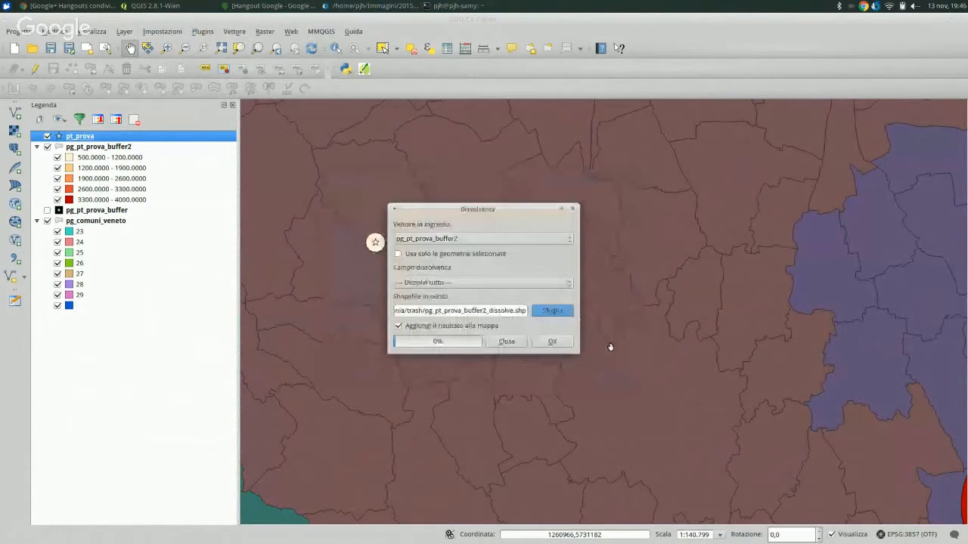
{"action": "left_click", "coordinate": [551, 342]}
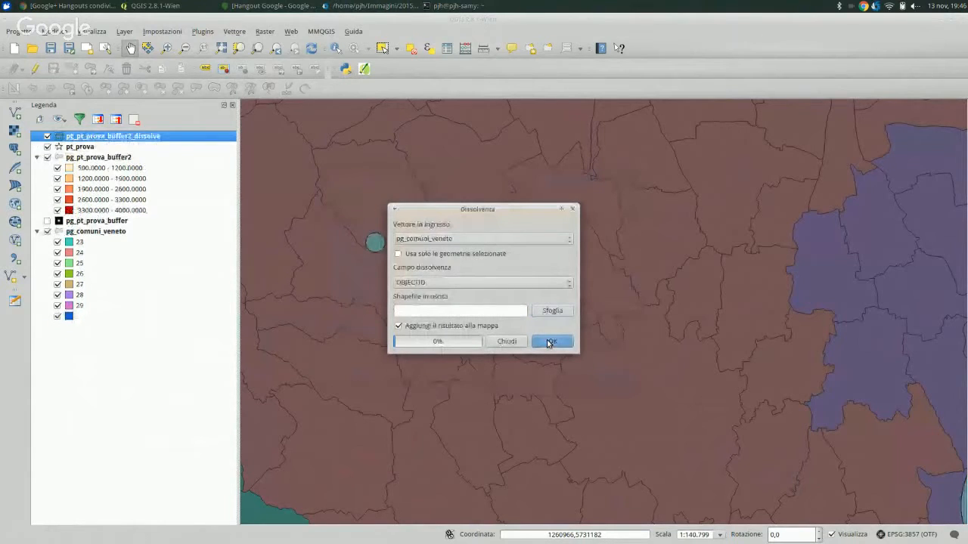
{"action": "left_click", "coordinate": [508, 342]}
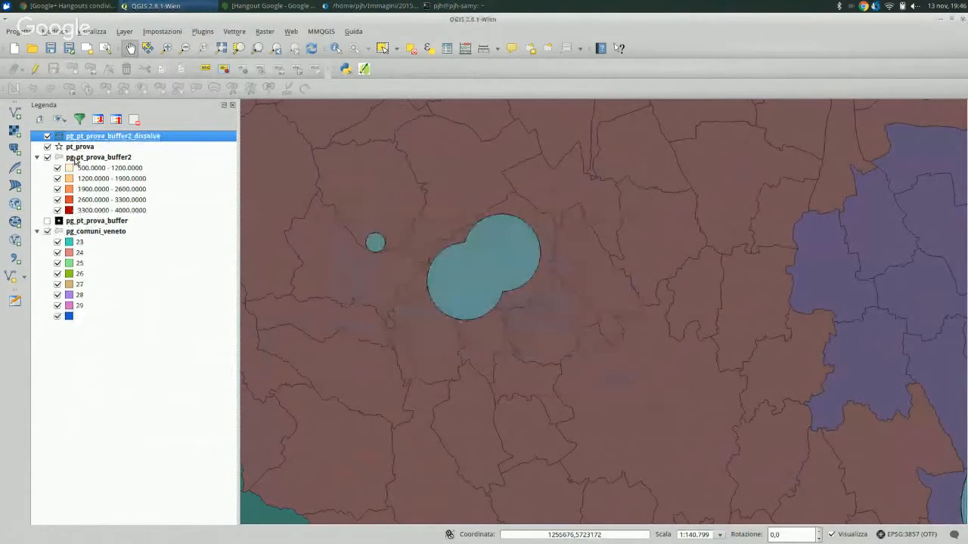
- Make the pg_pt_prova_buffer2_dissolve symbol semi-transparent and accept the layer style
{"action": "left_click_drag", "start_coordinate": [492, 288], "coordinate": [555, 314]}
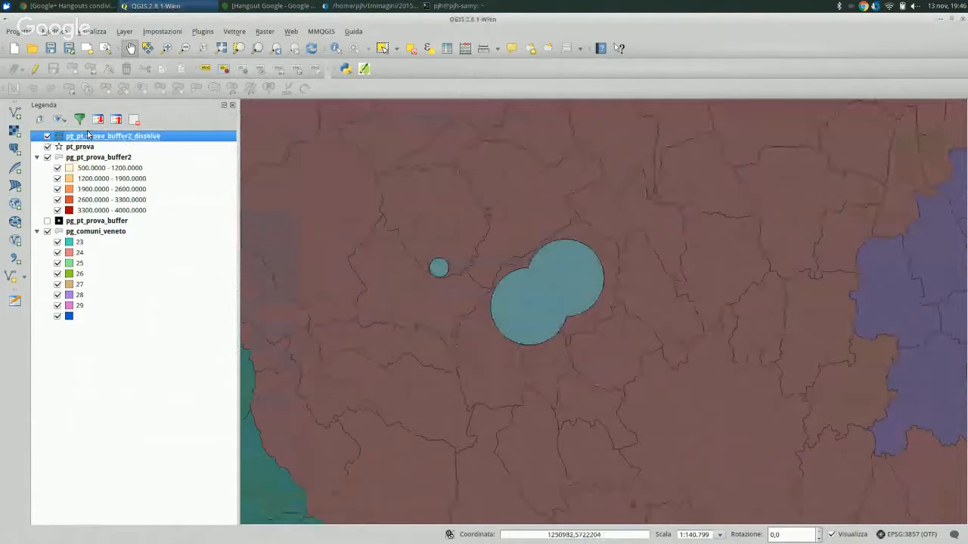
{"action": "double_click", "coordinate": [89, 135]}
{"action": "left_click", "coordinate": [419, 237]}
{"action": "left_click", "coordinate": [604, 462]}
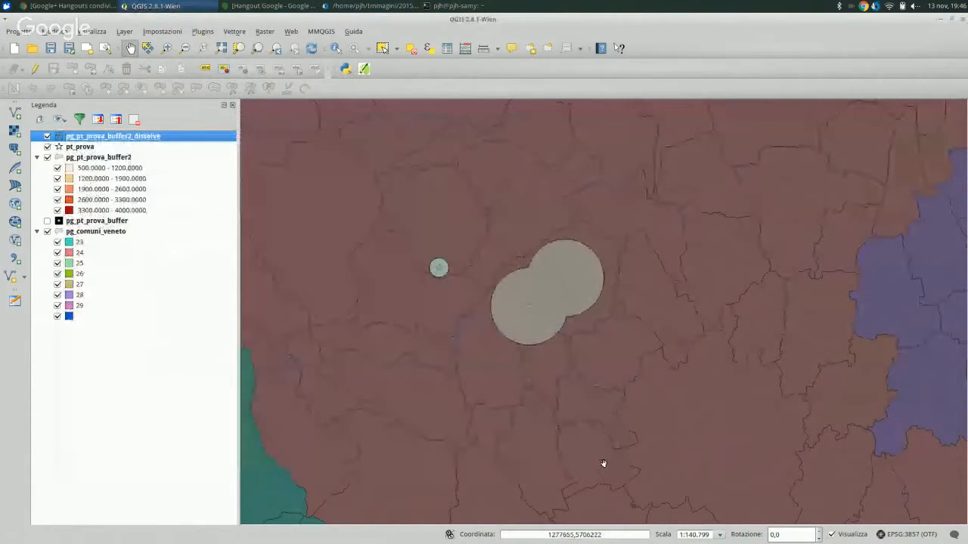
- Set the border width of the pg_pt_prova_buffer2_dissolve simple fill to 2 millimetres and accept the style
{"action": "left_click_drag", "start_coordinate": [604, 462], "coordinate": [565, 453]}
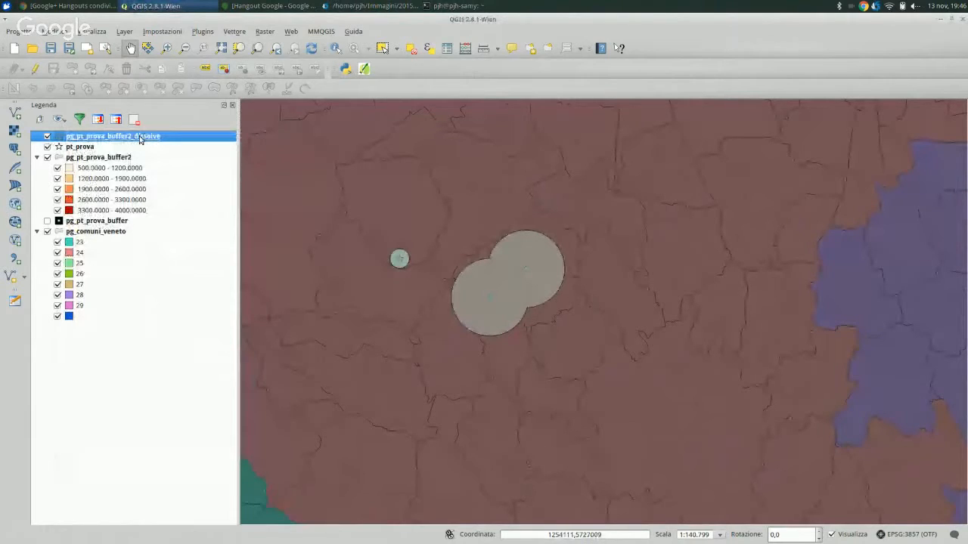
{"action": "double_click", "coordinate": [140, 138]}
{"action": "left_click", "coordinate": [210, 255]}
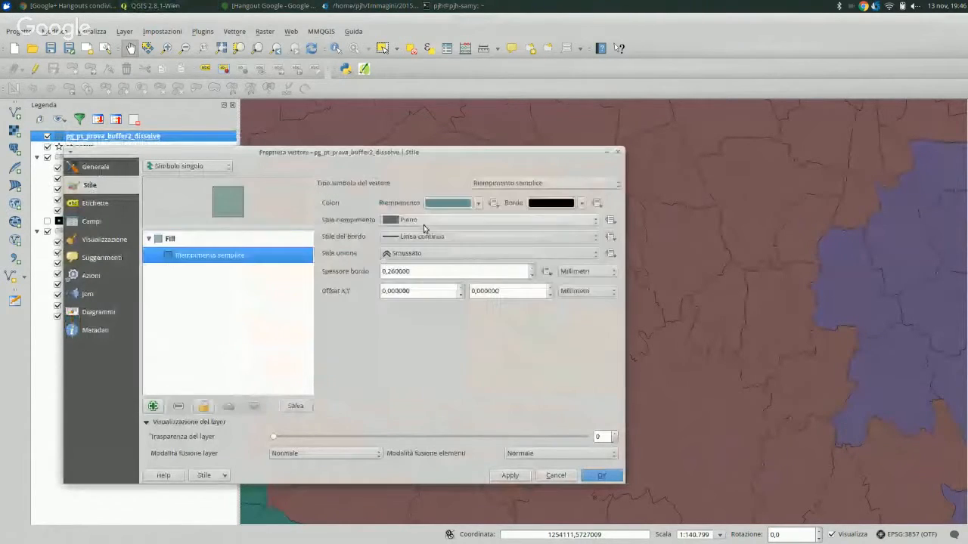
{"action": "left_click_drag", "start_coordinate": [421, 272], "coordinate": [284, 244]}
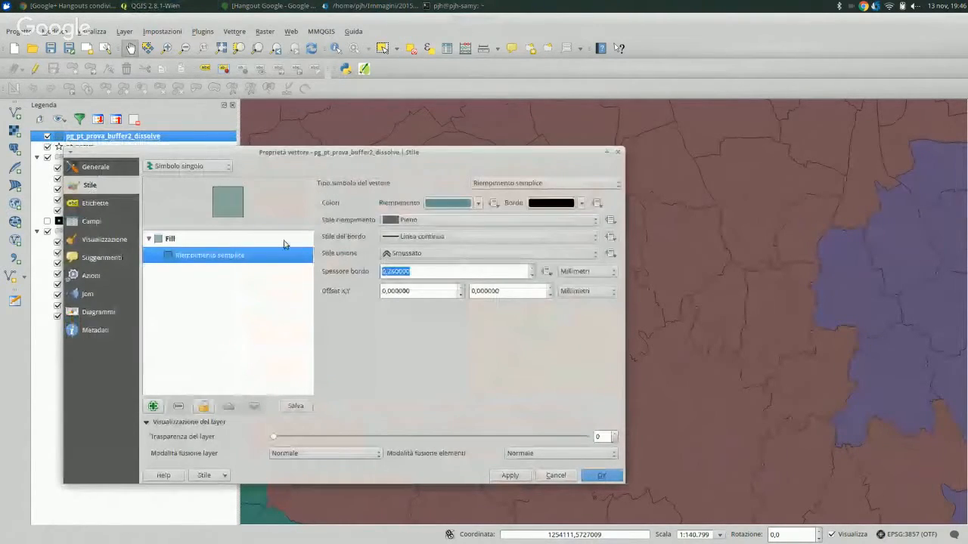
{"action": "type", "text": "2"}
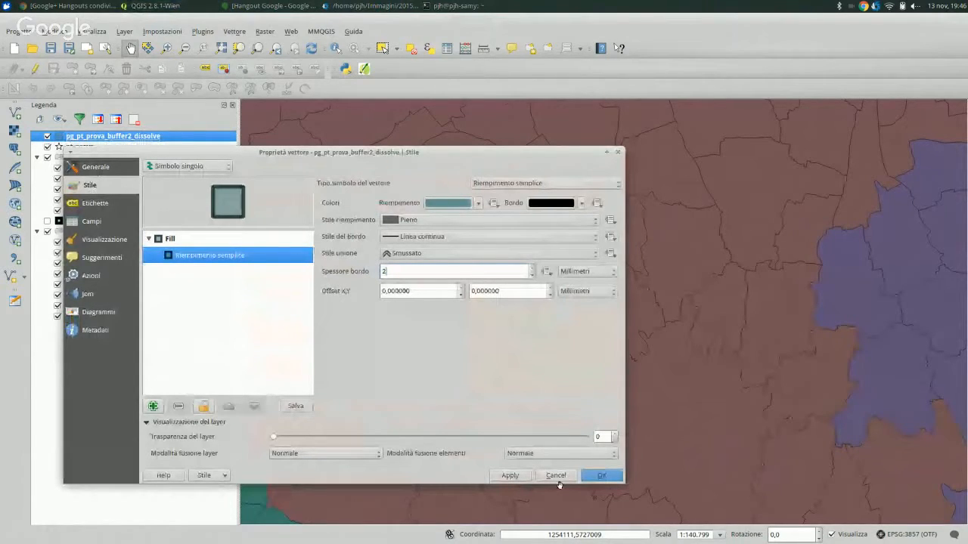
{"action": "left_click", "coordinate": [601, 475]}
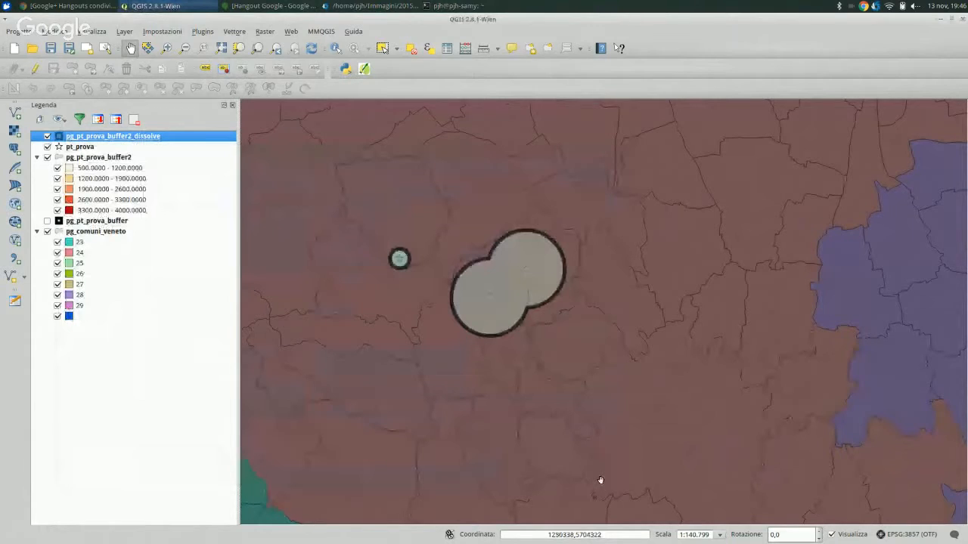
- Select the record with id 1 in the attribute table of pg_pt_prova_buffer2_dissolve, and close the table
{"action": "scroll", "coordinate": [544, 252], "scroll_direction": "down", "scroll_amount": 2}
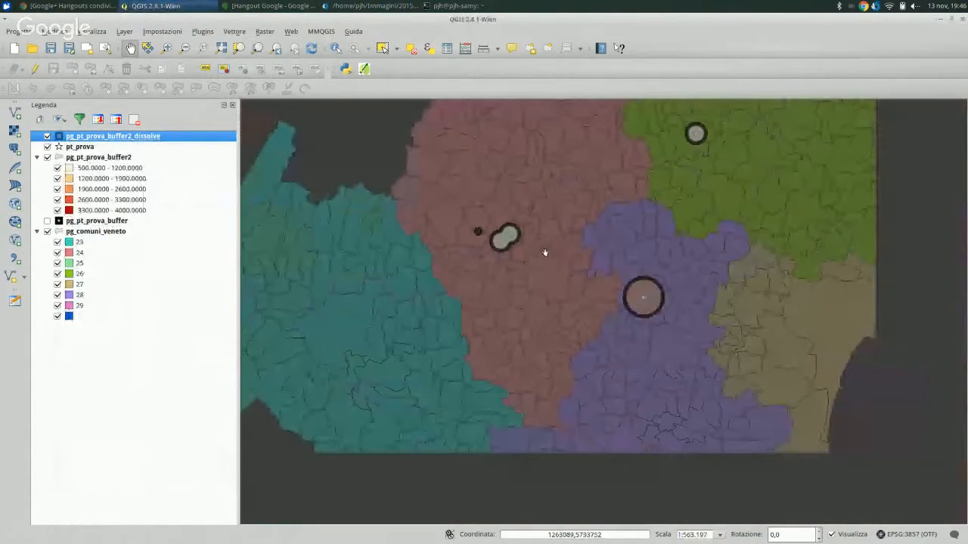
{"action": "scroll", "coordinate": [595, 237], "scroll_direction": "up", "scroll_amount": 1}
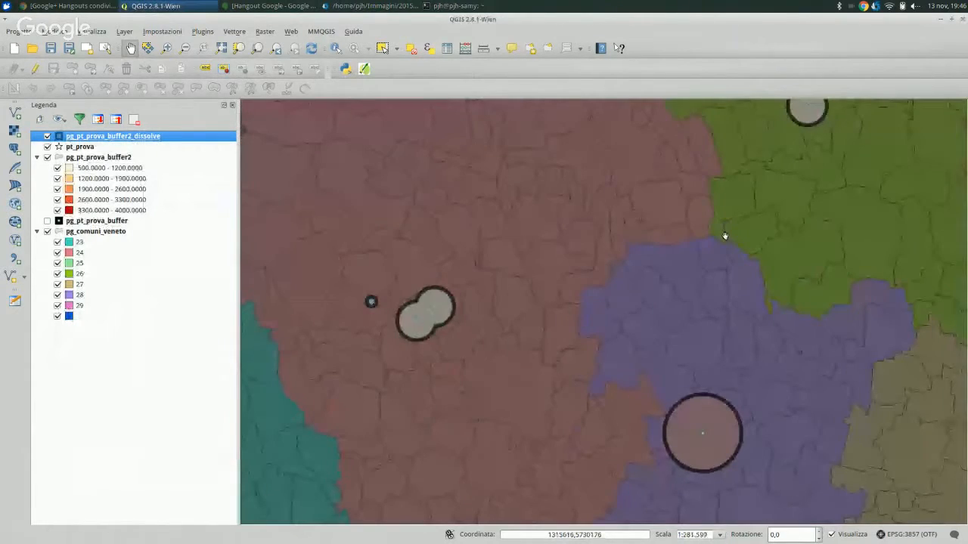
{"action": "left_click_drag", "start_coordinate": [724, 236], "coordinate": [742, 245]}
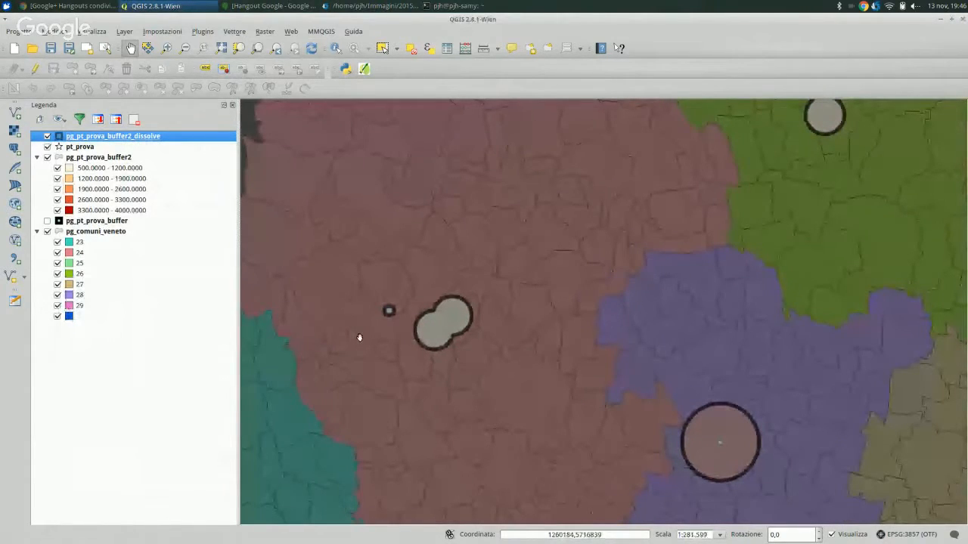
{"action": "scroll", "coordinate": [460, 336], "scroll_direction": "up", "scroll_amount": 1}
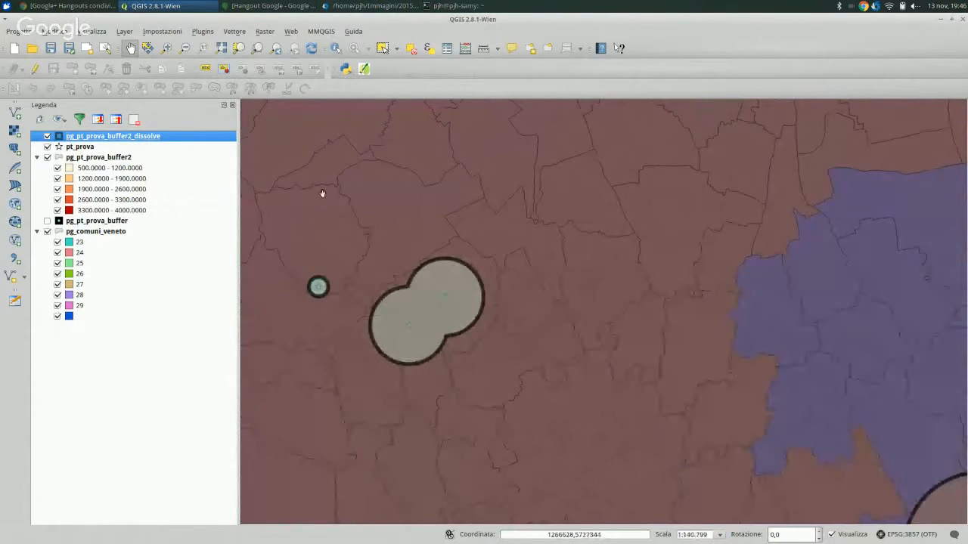
{"action": "right_click", "coordinate": [140, 135]}
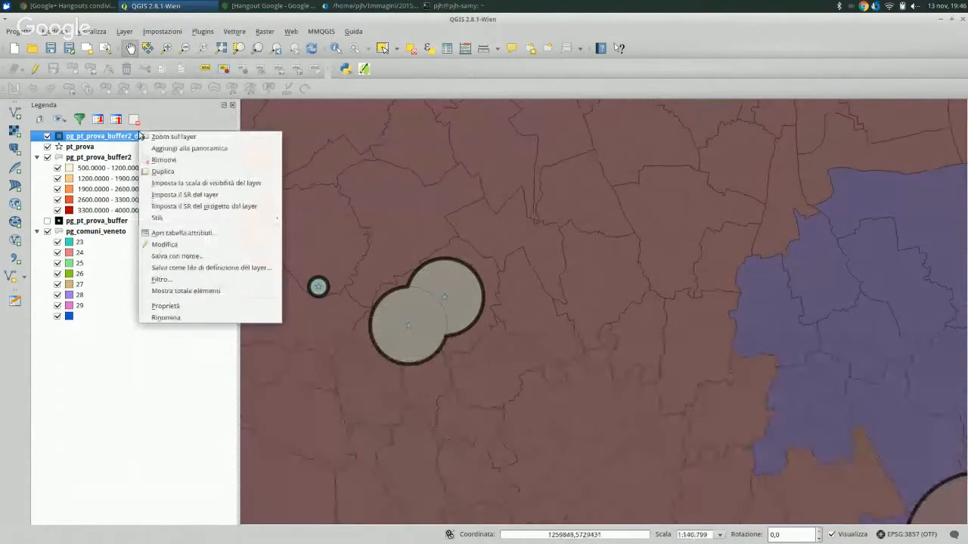
{"action": "left_click", "coordinate": [168, 232]}
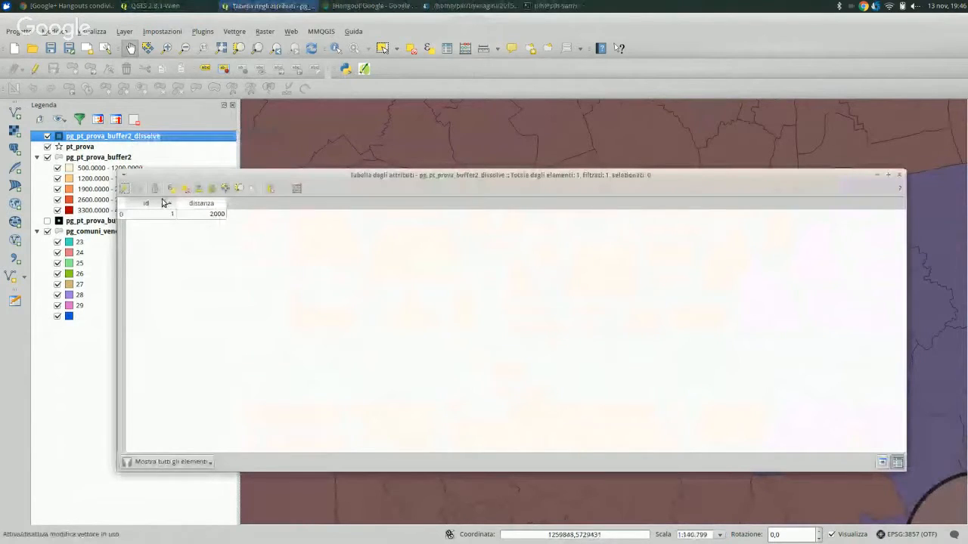
{"action": "left_click", "coordinate": [170, 213]}
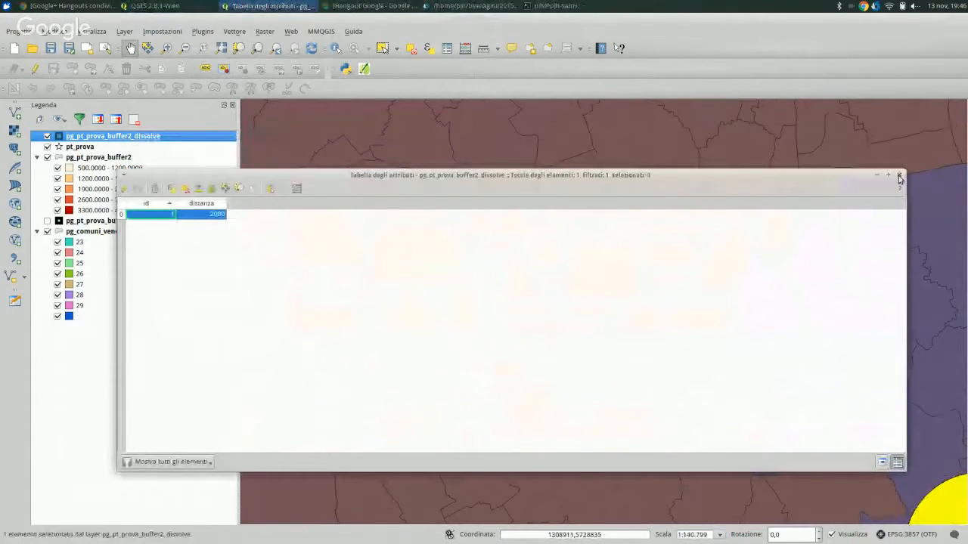
{"action": "left_click", "coordinate": [899, 176]}
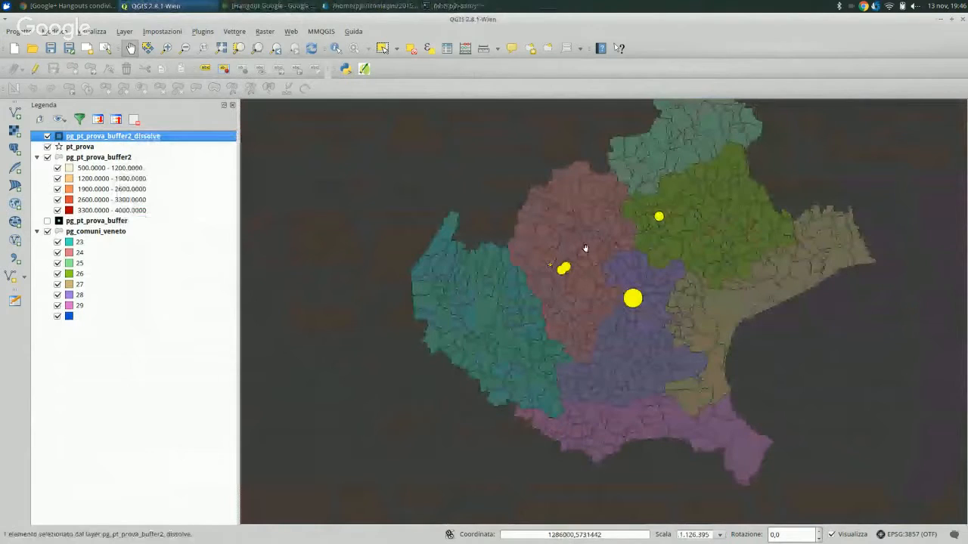
- Inspect the extent of the selected dissolved feature on the map and clear the selection
{"action": "scroll", "coordinate": [585, 248], "scroll_direction": "up", "scroll_amount": 2}
{"action": "scroll", "coordinate": [503, 333], "scroll_direction": "down", "scroll_amount": 1}
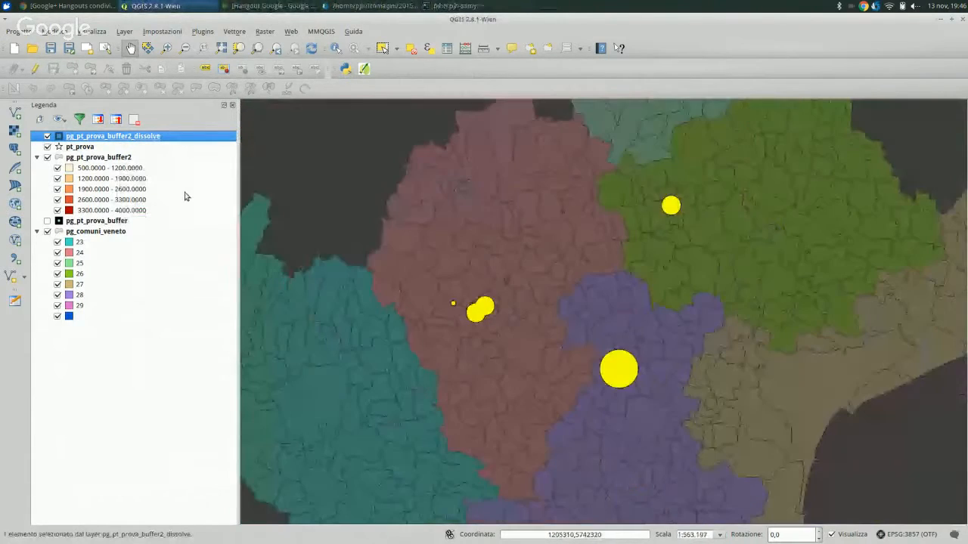
{"action": "left_click", "coordinate": [413, 49]}
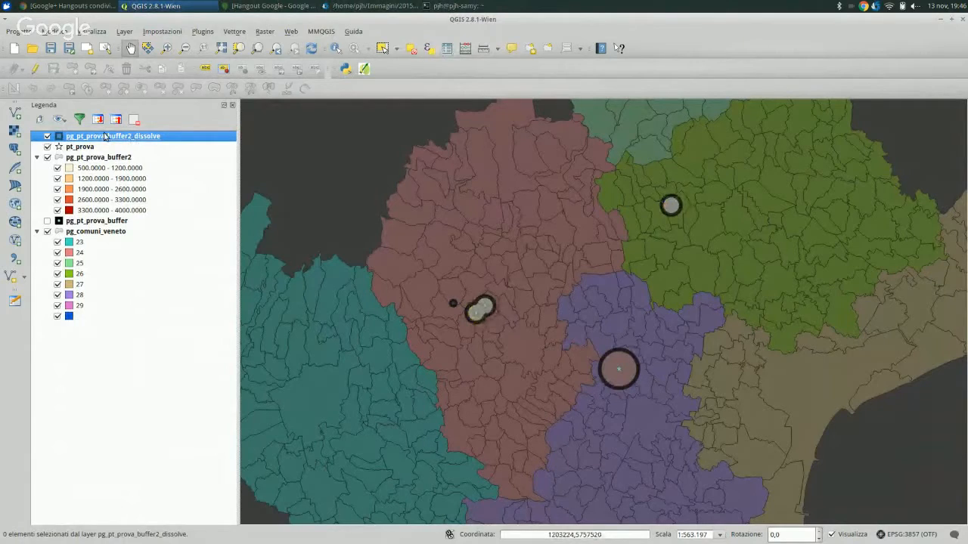
{"action": "left_click", "coordinate": [161, 34]}
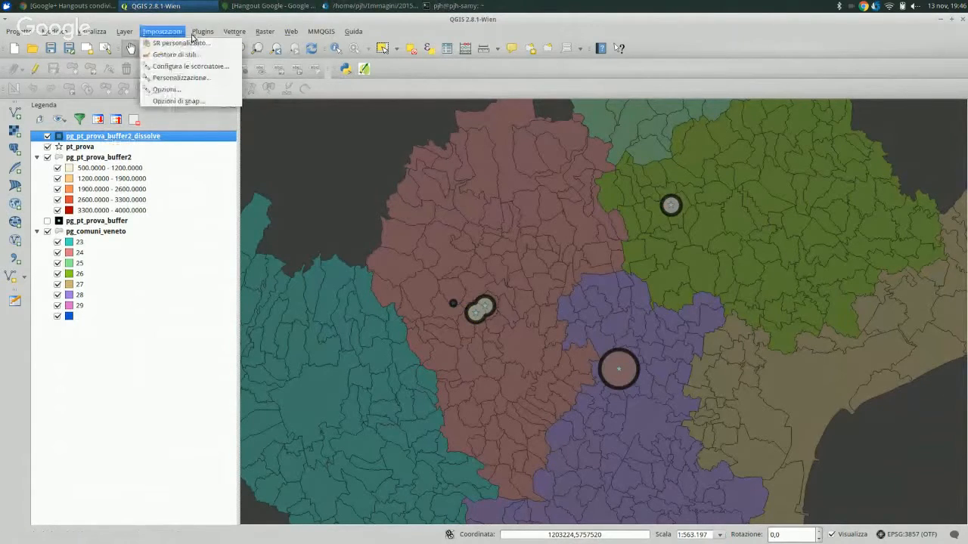
{"action": "mouse_move", "coordinate": [231, 34]}
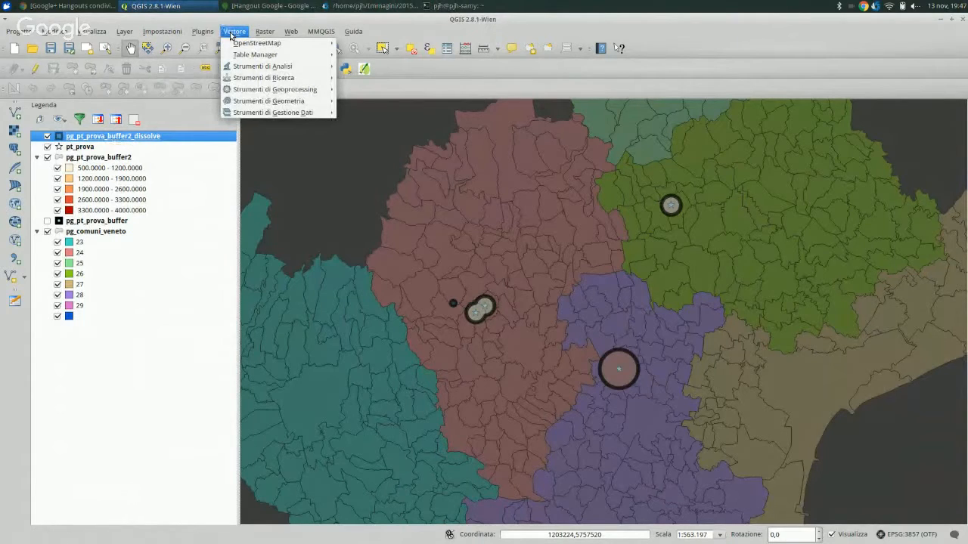
{"action": "mouse_move", "coordinate": [308, 105]}
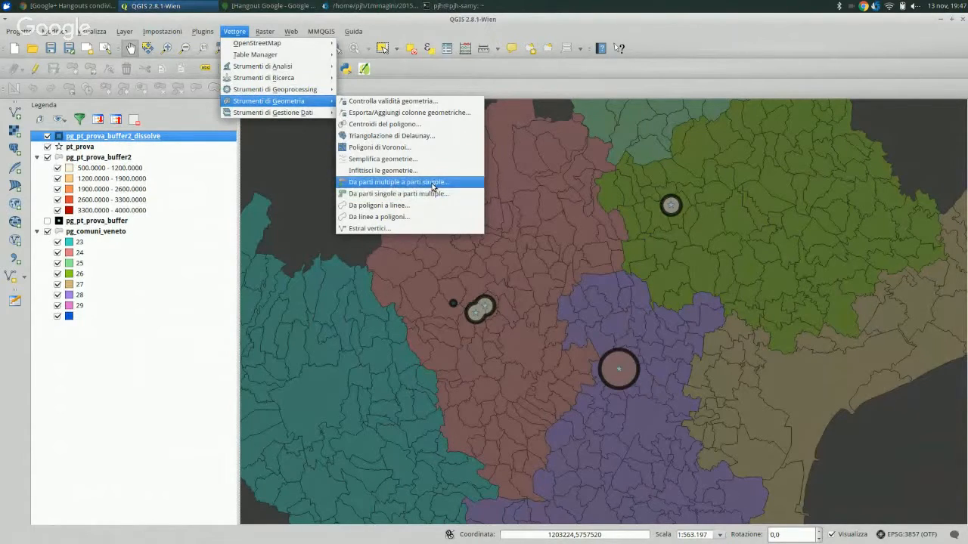
{"action": "left_click", "coordinate": [353, 32]}
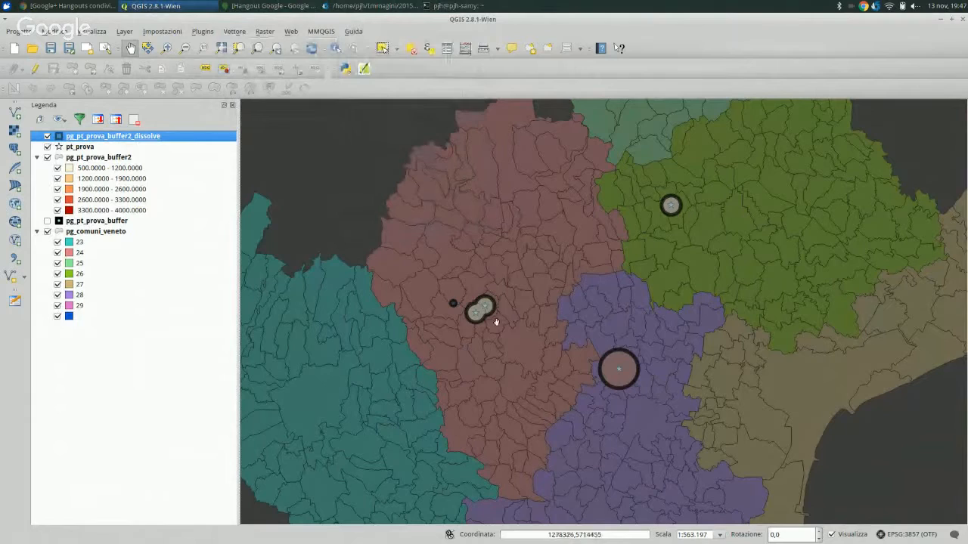
- Select the dissolved feature on the map to inspect all its parts together, and clear the selection
{"action": "left_click", "coordinate": [382, 48]}
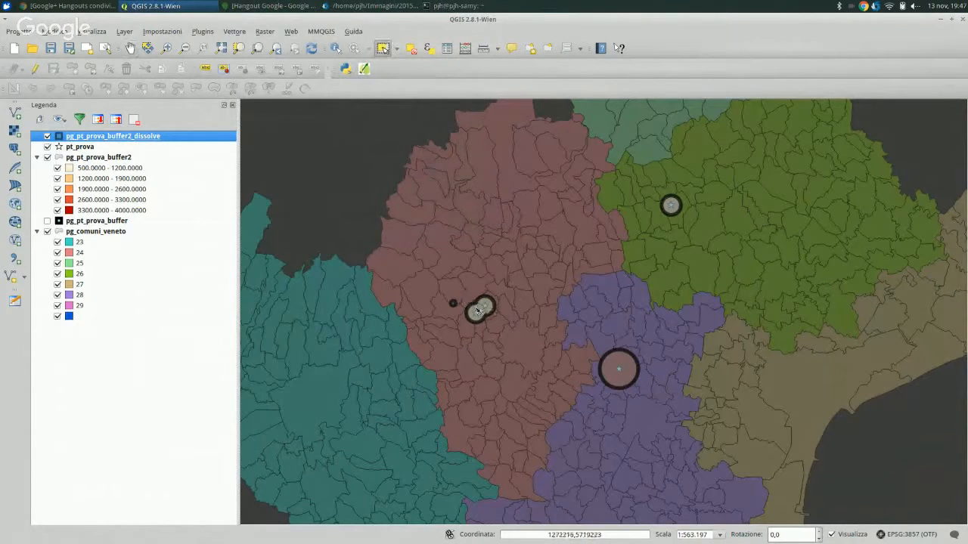
{"action": "left_click", "coordinate": [478, 311]}
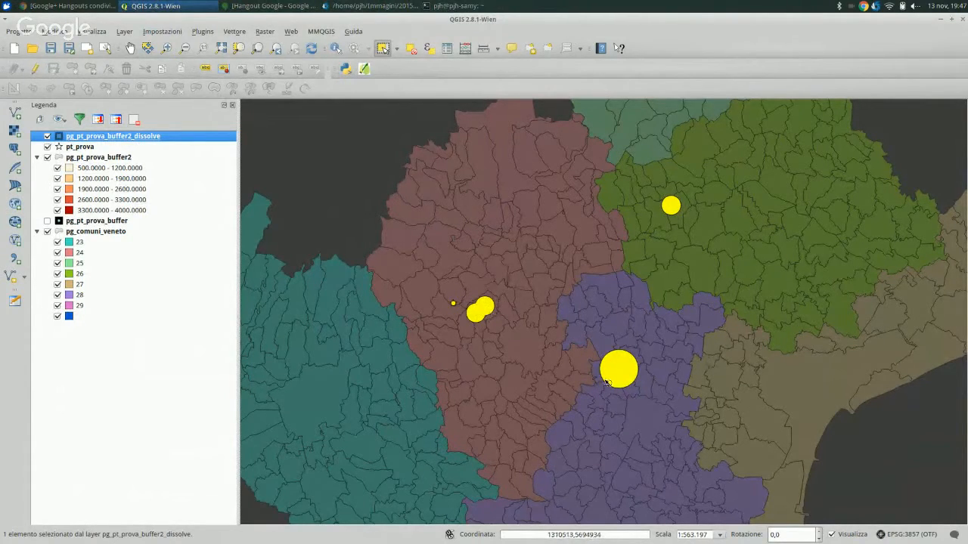
{"action": "left_click", "coordinate": [508, 313]}
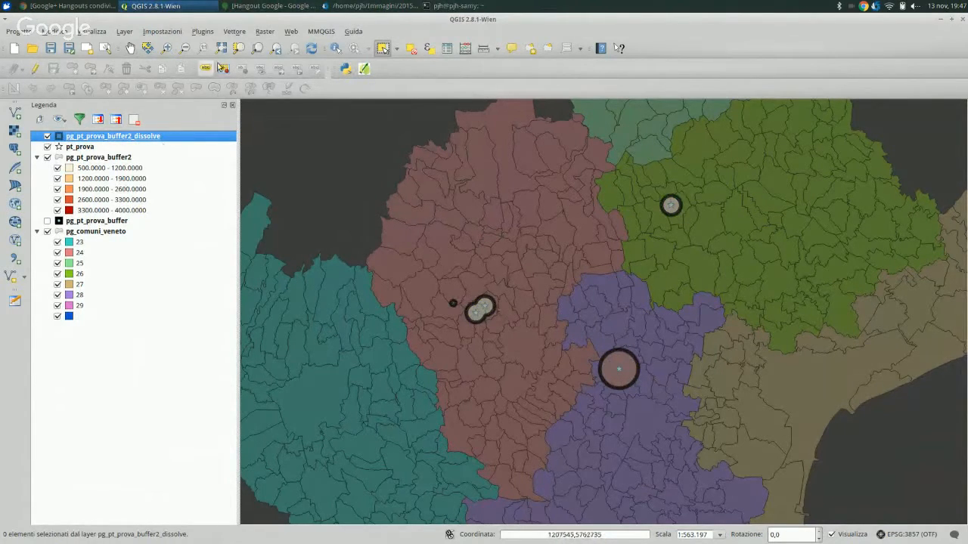
- Start a multipart-to-singleparts conversion with pg_pt_prova_buffer2_dissolve as the input layer
{"action": "left_click", "coordinate": [206, 32]}
{"action": "mouse_move", "coordinate": [183, 34]}
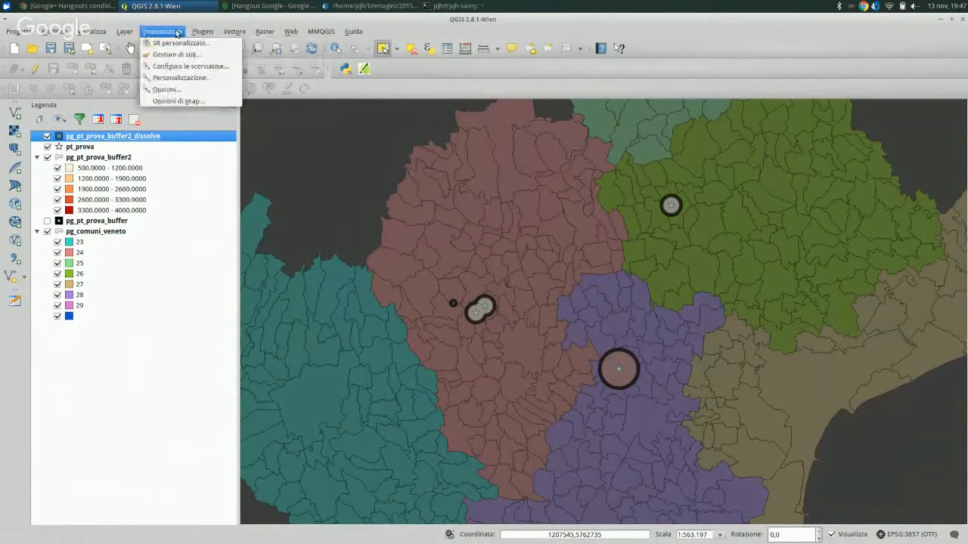
{"action": "mouse_move", "coordinate": [234, 32]}
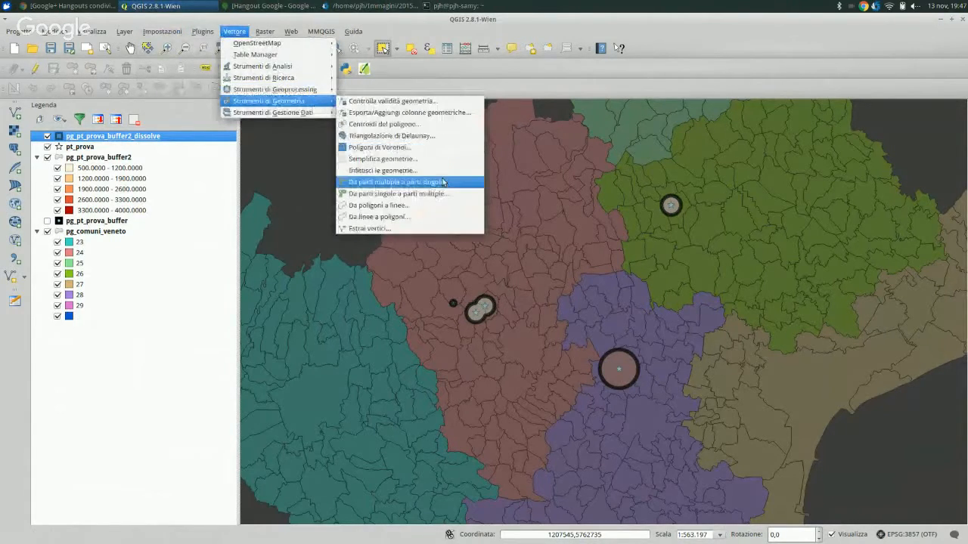
{"action": "left_click", "coordinate": [444, 182]}
{"action": "left_click", "coordinate": [511, 250]}
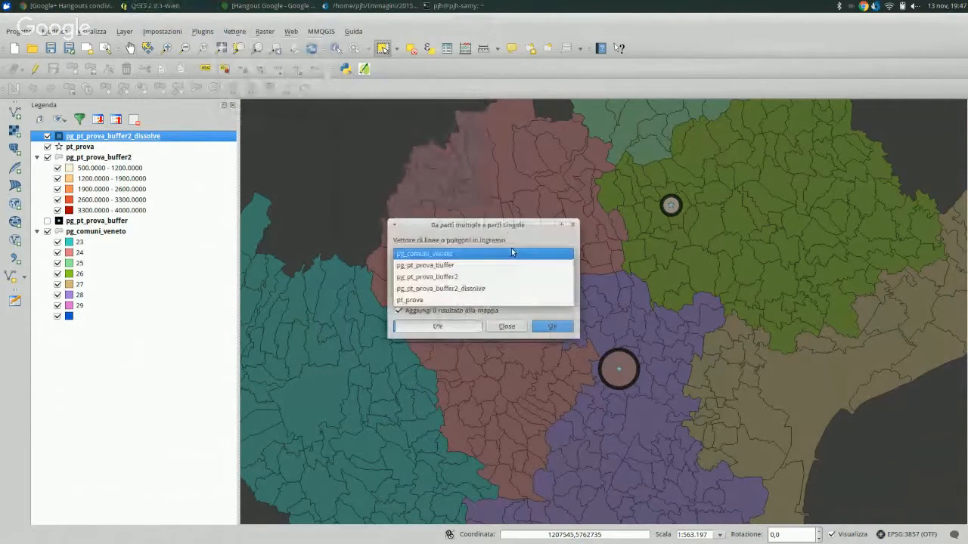
{"action": "left_click", "coordinate": [493, 289]}
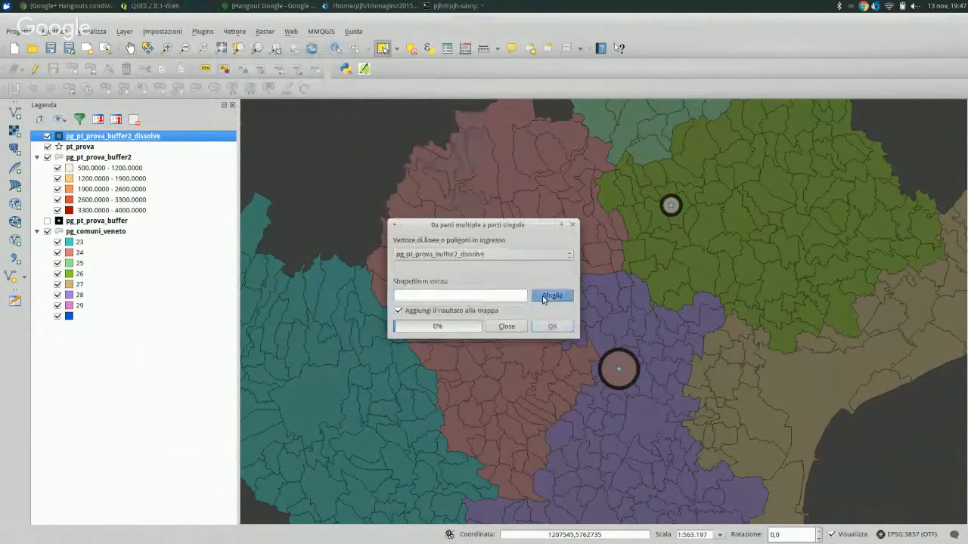
- Set the output shapefile to pg_pt_prova_buffer2_dissolve_single.shp in the trash folder, run the conversion and close the tool
{"action": "left_click", "coordinate": [545, 297]}
{"action": "left_click", "coordinate": [454, 218]}
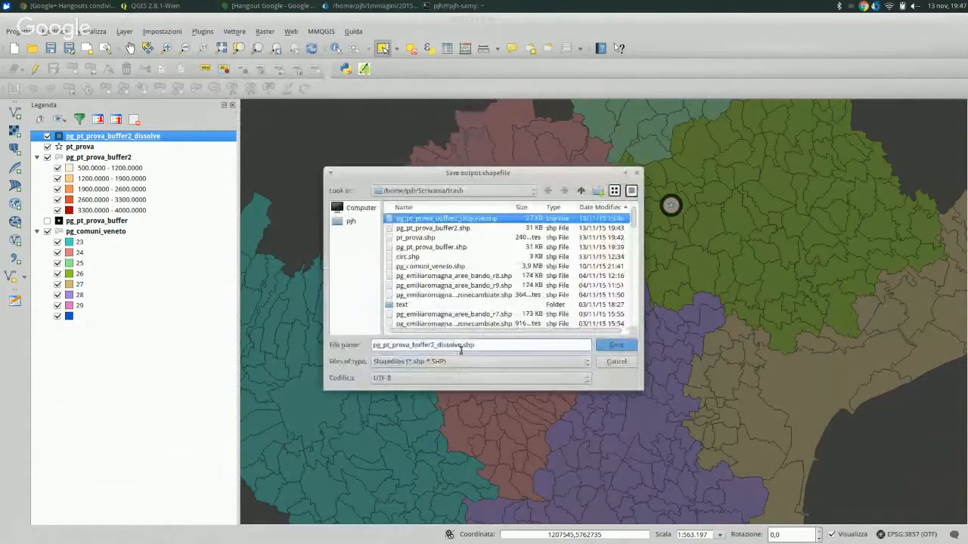
{"action": "left_click", "coordinate": [461, 346]}
{"action": "type", "text": "_sing"}
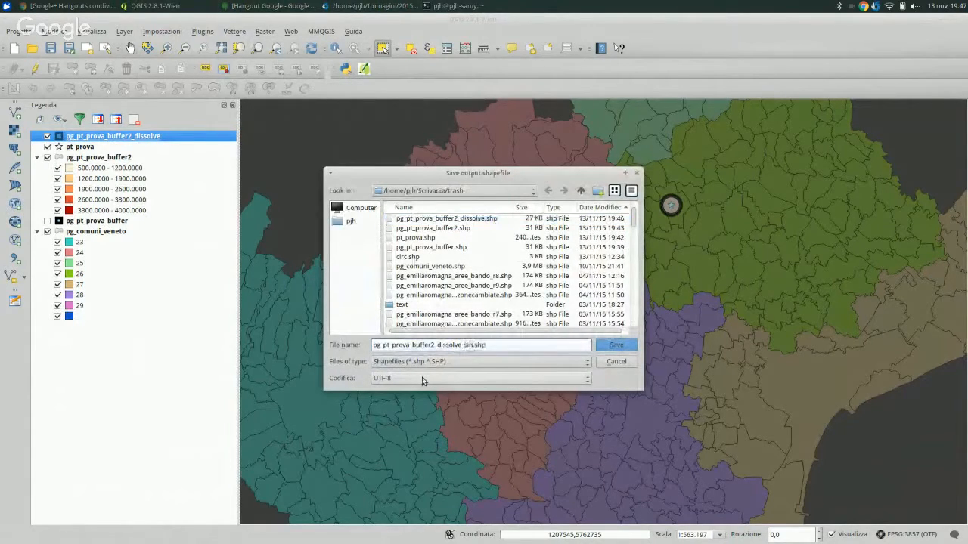
{"action": "type", "text": "le"}
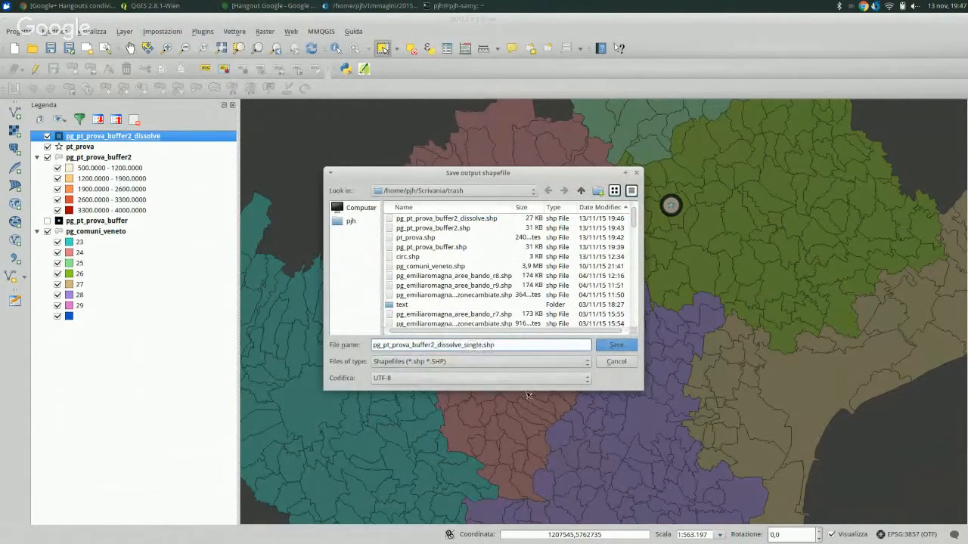
{"action": "left_click", "coordinate": [619, 346]}
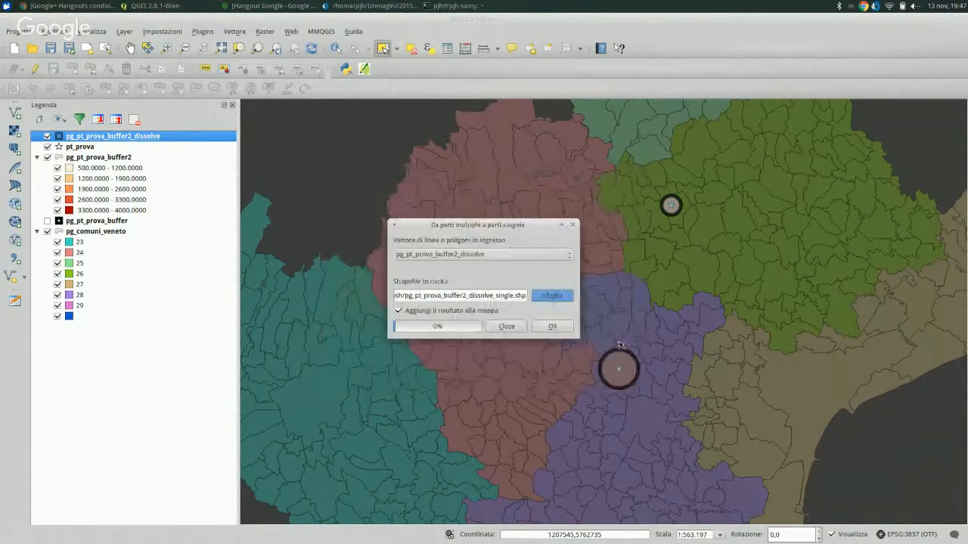
{"action": "left_click", "coordinate": [552, 326]}
{"action": "left_click", "coordinate": [573, 225]}
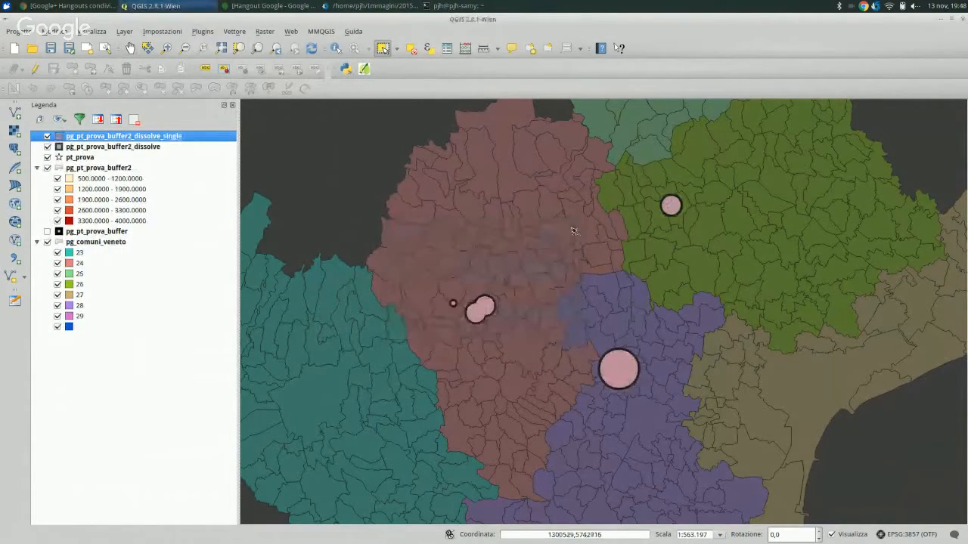
- Select the individual buffer polygons of pg_pt_prova_buffer2_dissolve_single one after another on the map, and clear the selection
{"action": "left_click", "coordinate": [484, 311]}
{"action": "left_click", "coordinate": [620, 372]}
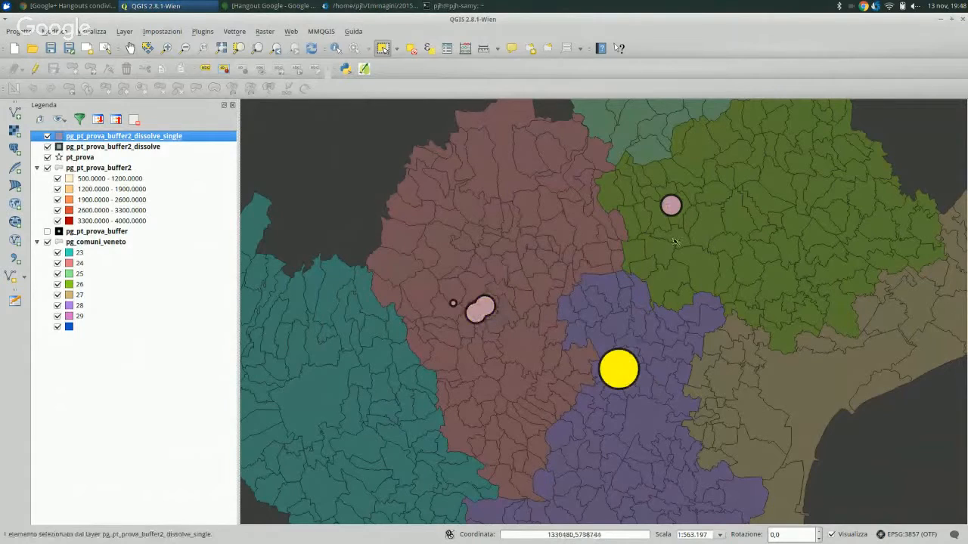
{"action": "left_click", "coordinate": [671, 209]}
{"action": "left_click", "coordinate": [454, 304]}
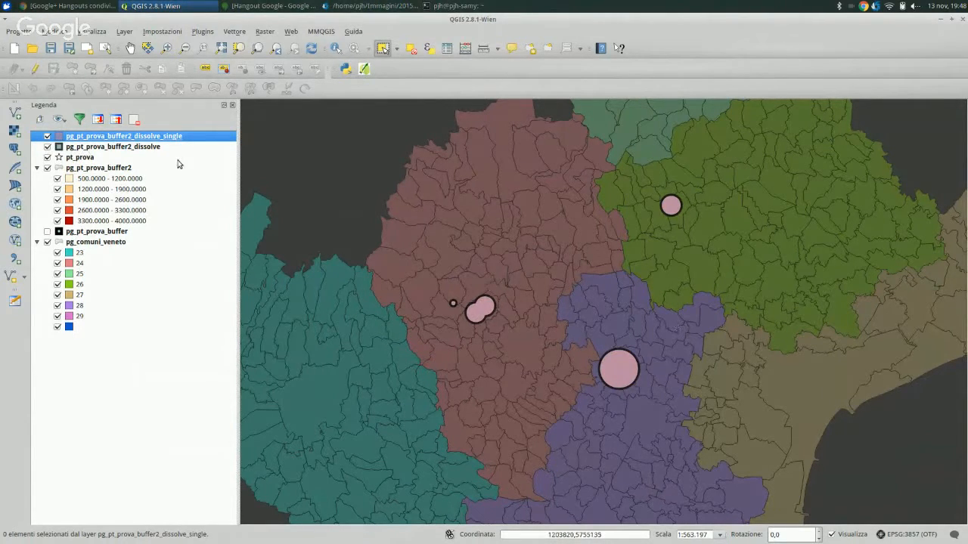
- Compare feature selection in pg_pt_prova_buffer2_dissolve and pg_pt_prova_buffer2_dissolve_single, leaving the single-part layer hidden
{"action": "left_click", "coordinate": [47, 137]}
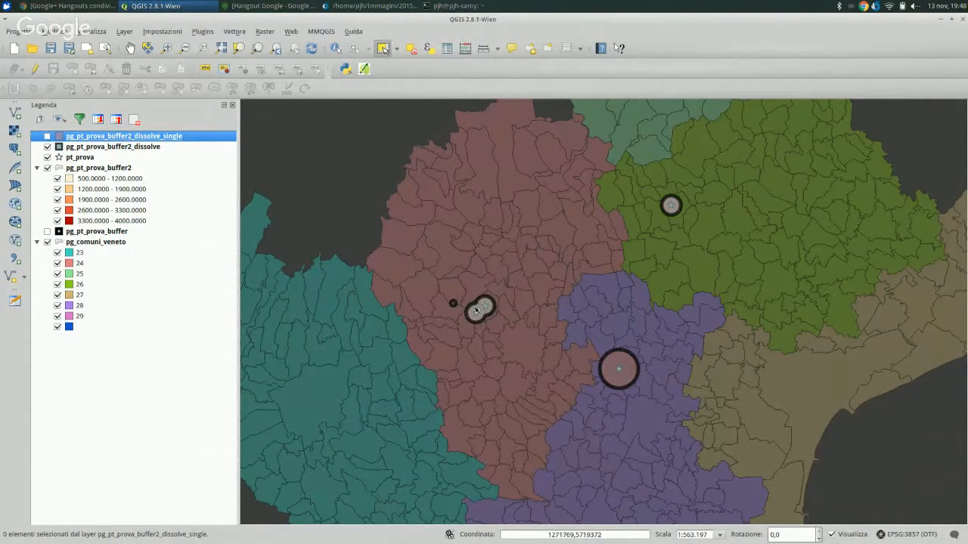
{"action": "left_click", "coordinate": [147, 148]}
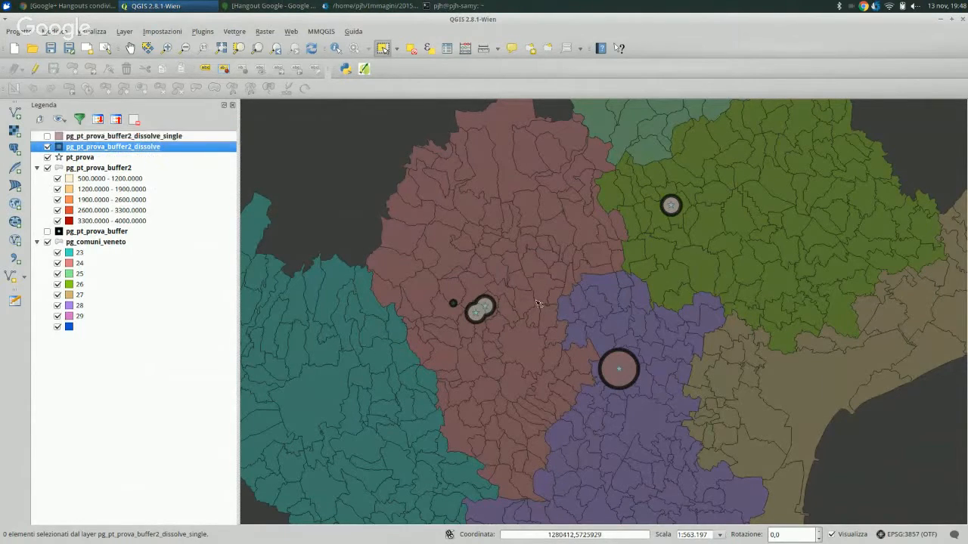
{"action": "left_click", "coordinate": [618, 369]}
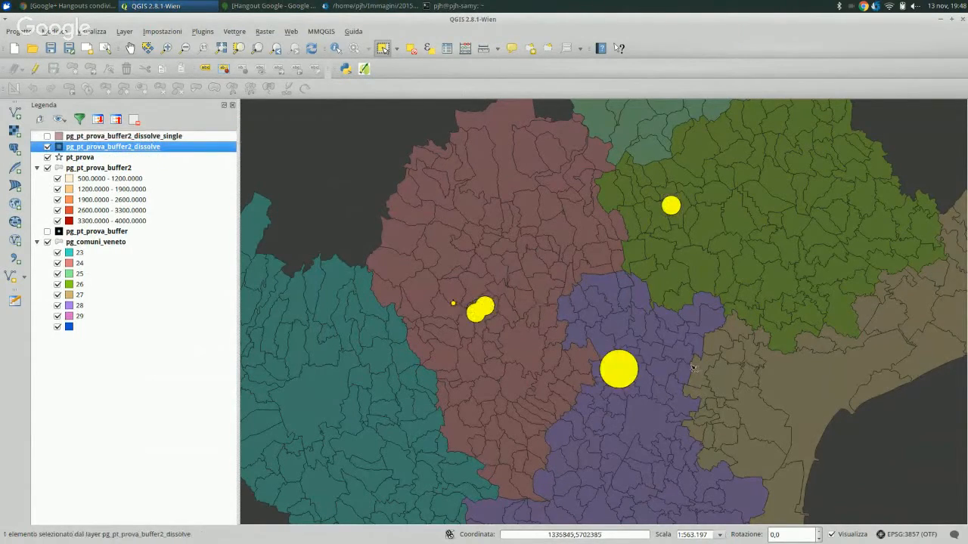
{"action": "left_click", "coordinate": [356, 170]}
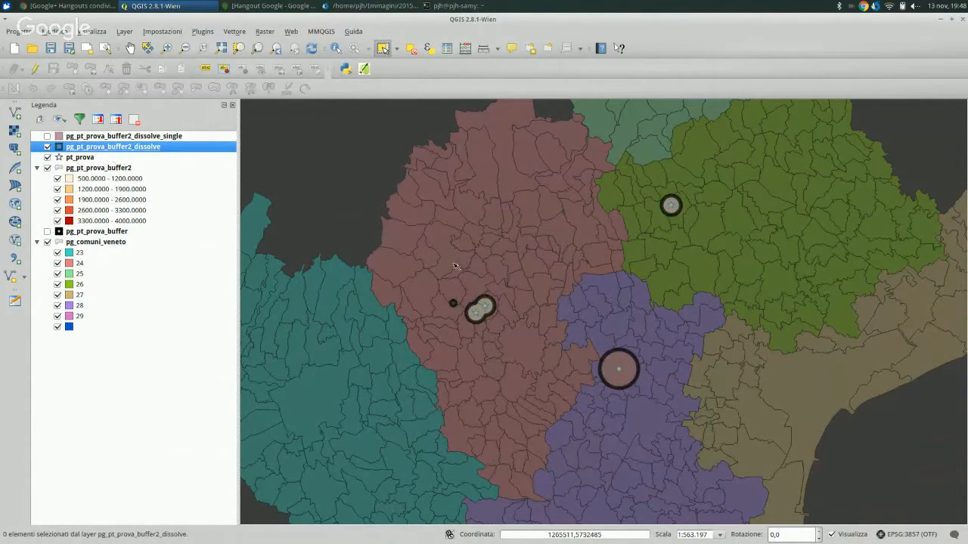
{"action": "left_click", "coordinate": [48, 136]}
{"action": "left_click", "coordinate": [46, 138]}
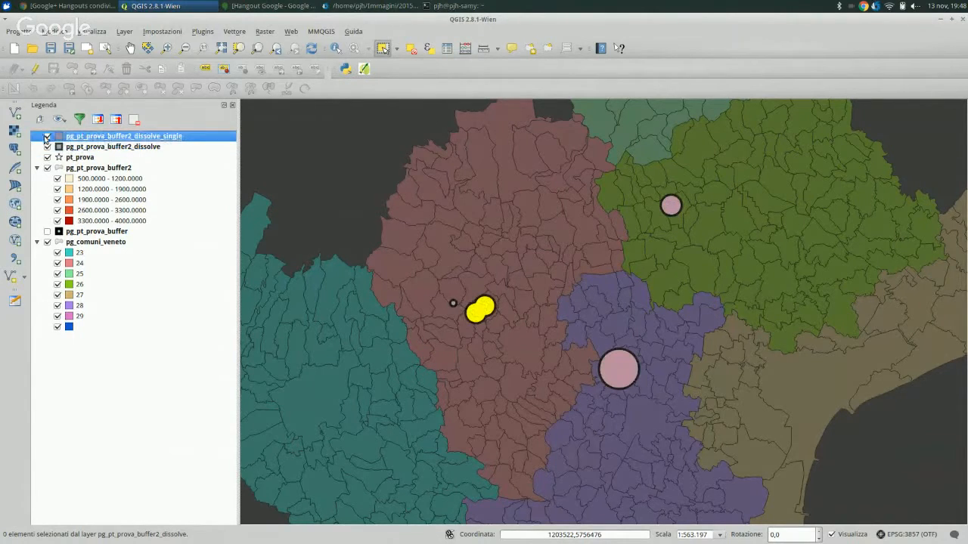
- Copy the style of pg_pt_prova_buffer2_dissolve and paste it onto pg_pt_prova_buffer2_dissolve_single
{"action": "left_click", "coordinate": [110, 147]}
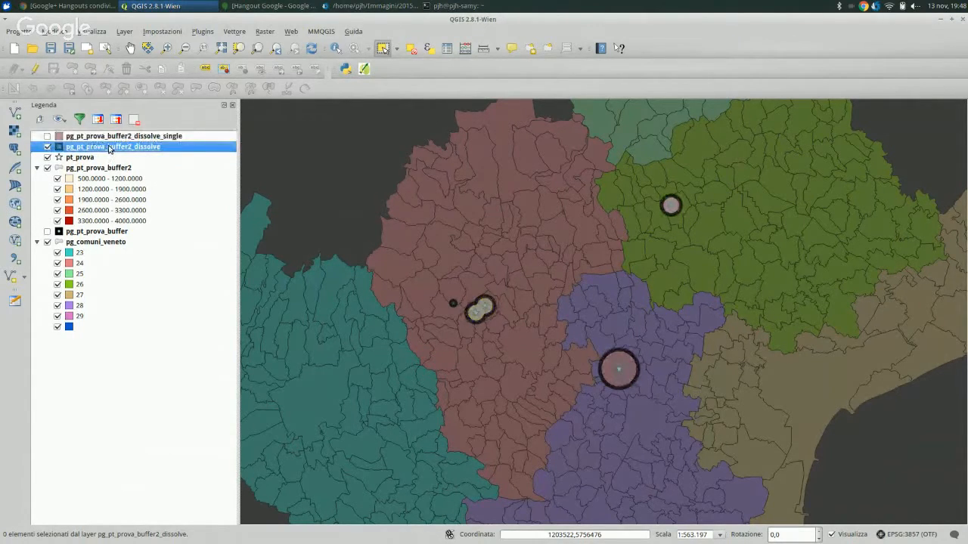
{"action": "right_click", "coordinate": [110, 149]}
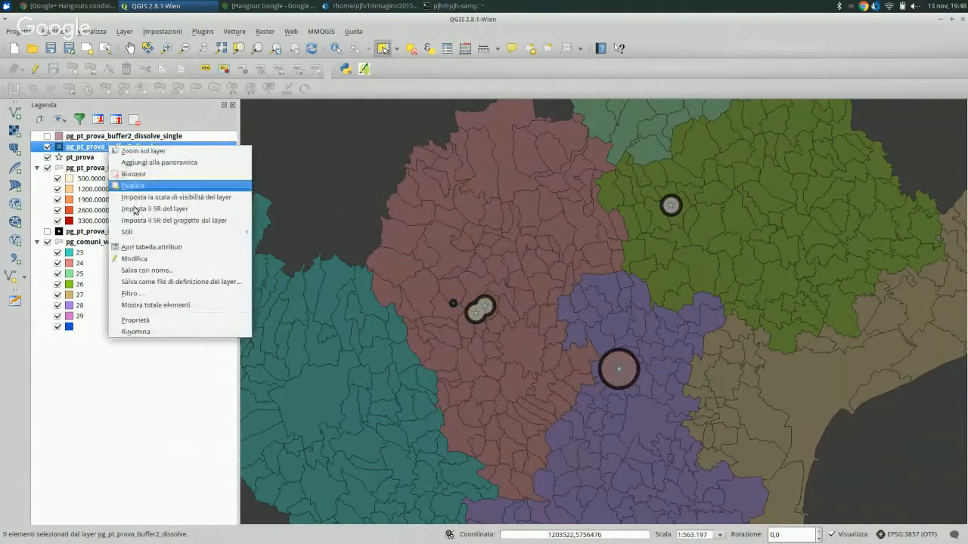
{"action": "left_click", "coordinate": [110, 130]}
{"action": "left_click", "coordinate": [106, 137]}
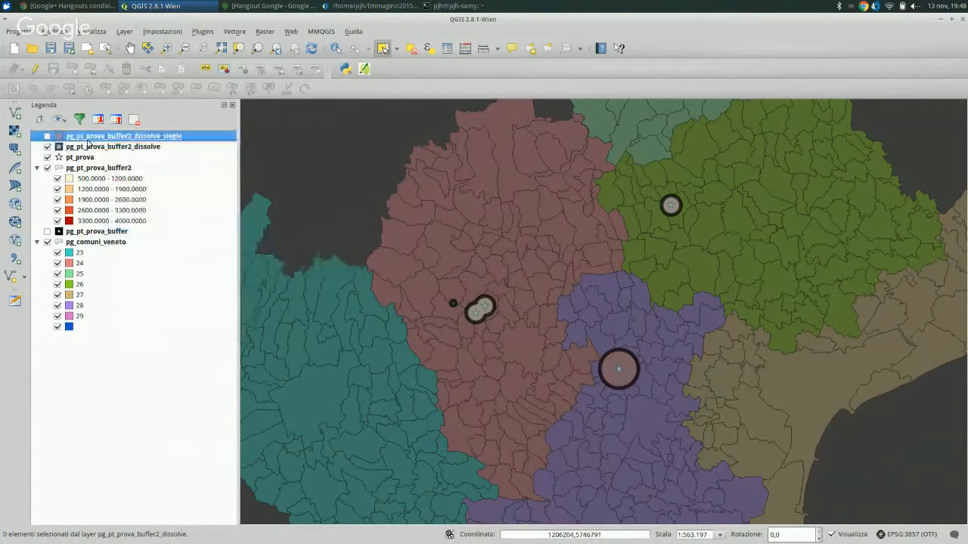
{"action": "right_click", "coordinate": [91, 140]}
{"action": "mouse_move", "coordinate": [114, 226]}
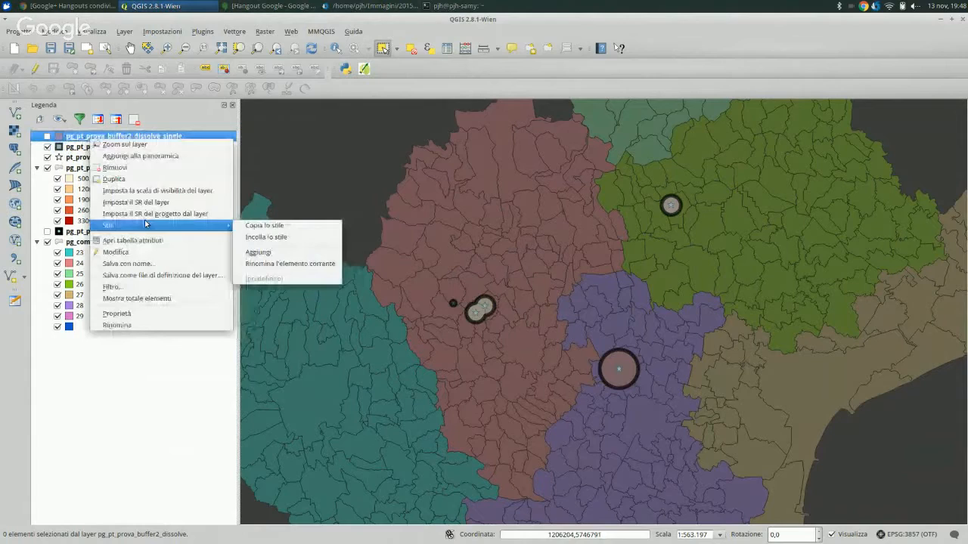
{"action": "left_click", "coordinate": [261, 238]}
- Show pg_pt_prova_buffer2_dissolve_single, hide pg_pt_prova_buffer2_dissolve, and clear the map selection
{"action": "left_click", "coordinate": [47, 136]}
{"action": "left_click", "coordinate": [47, 147]}
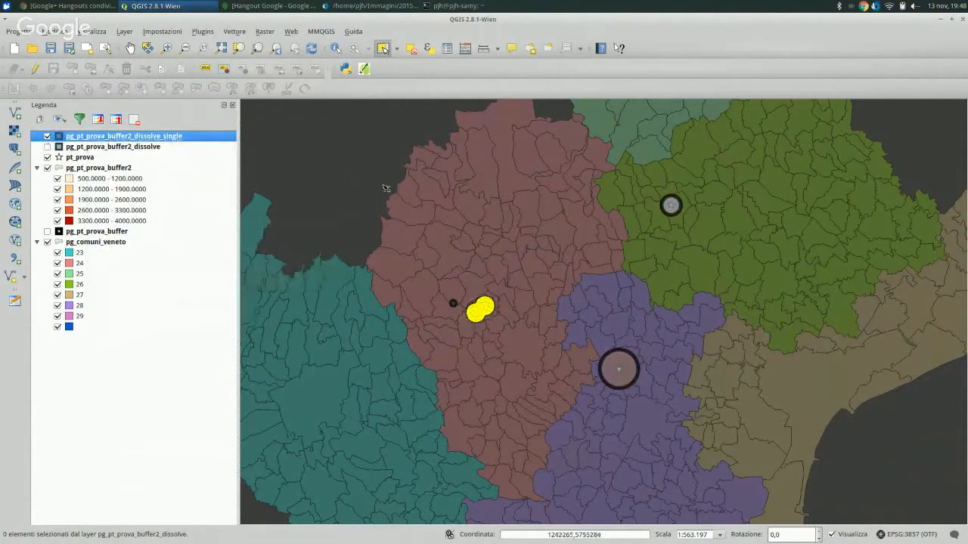
{"action": "left_click", "coordinate": [542, 313]}
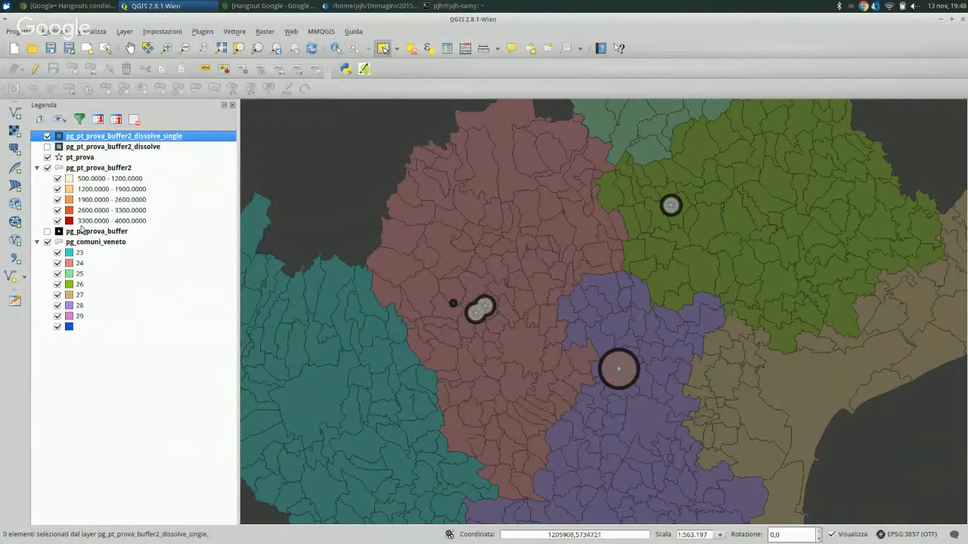
- Brighten the municipality colours of pg_comuni_veneto through its layer properties, and move pt_prova above all other layers
{"action": "left_click", "coordinate": [95, 243]}
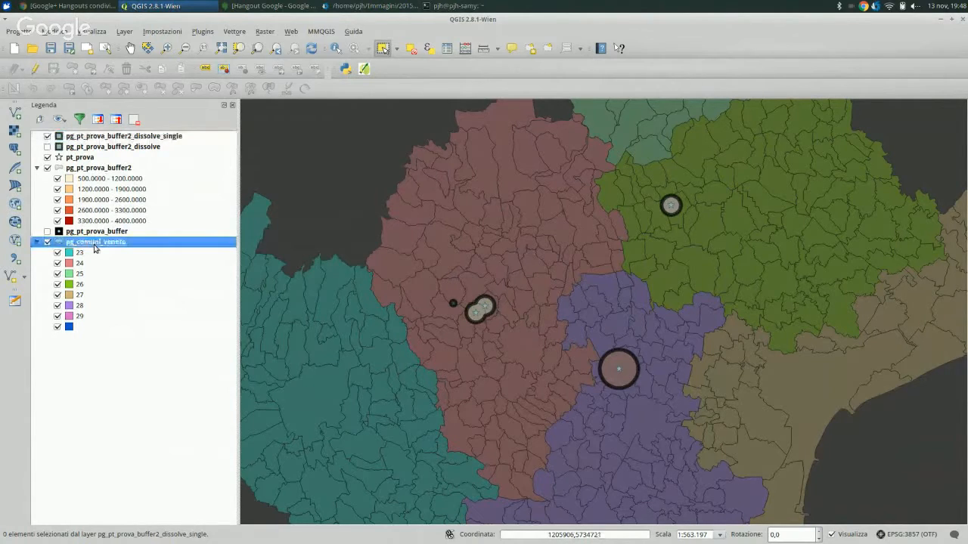
{"action": "double_click", "coordinate": [95, 245]}
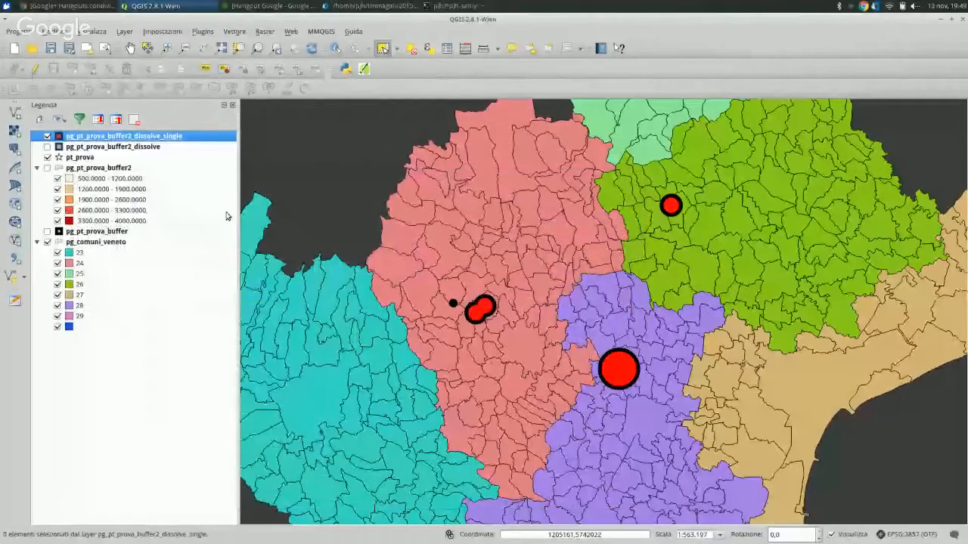
{"action": "left_click_drag", "start_coordinate": [79, 156], "coordinate": [99, 138]}
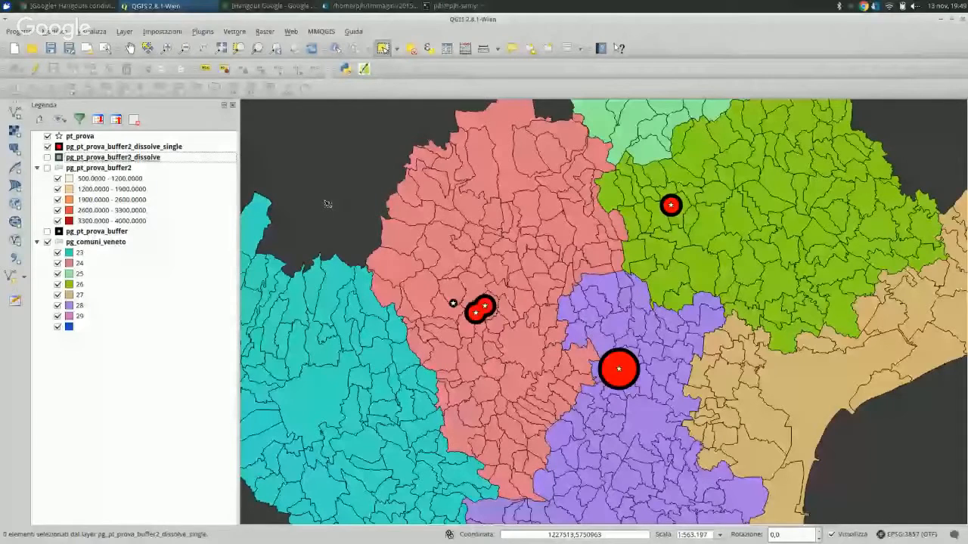
{"action": "left_click", "coordinate": [234, 31]}
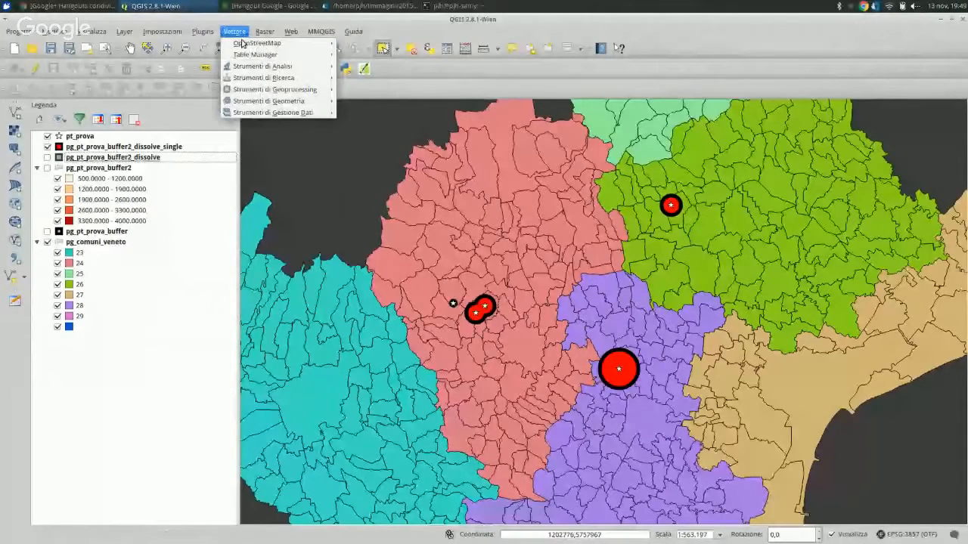
{"action": "mouse_move", "coordinate": [276, 89]}
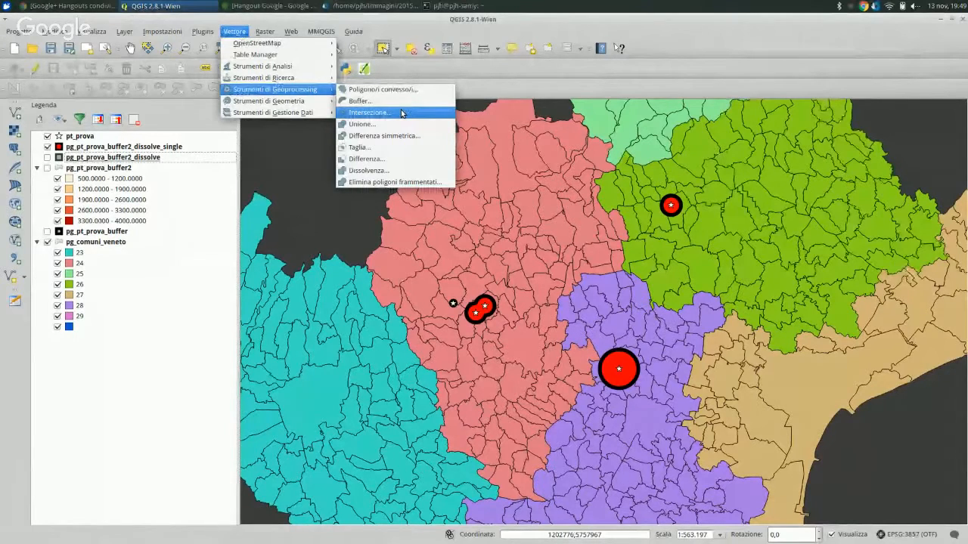
{"action": "left_click", "coordinate": [401, 113]}
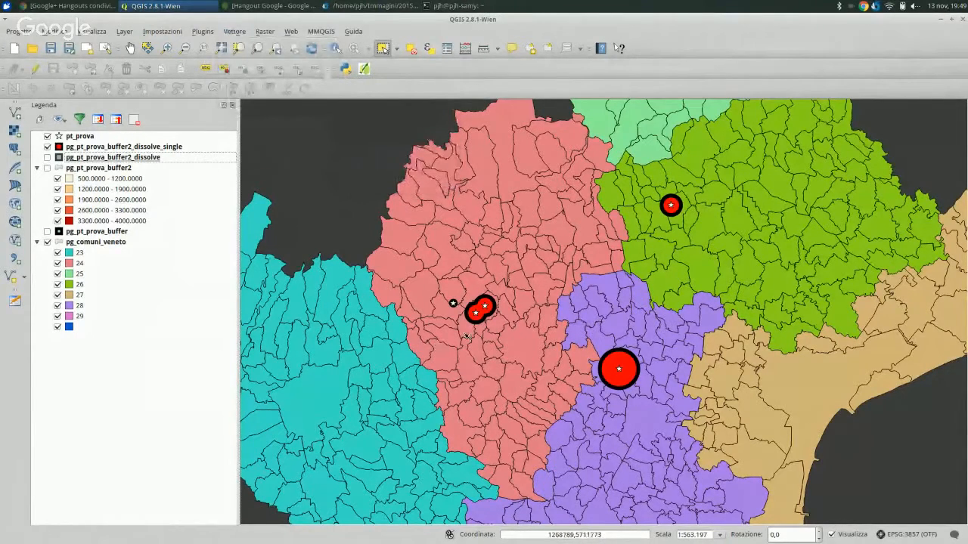
- Set the fill colour opacity of pg_pt_prova_buffer2_dissolve_single to 51% and apply the style
{"action": "scroll", "coordinate": [467, 337], "scroll_direction": "up", "scroll_amount": 3}
{"action": "scroll", "coordinate": [575, 321], "scroll_direction": "down", "scroll_amount": 2}
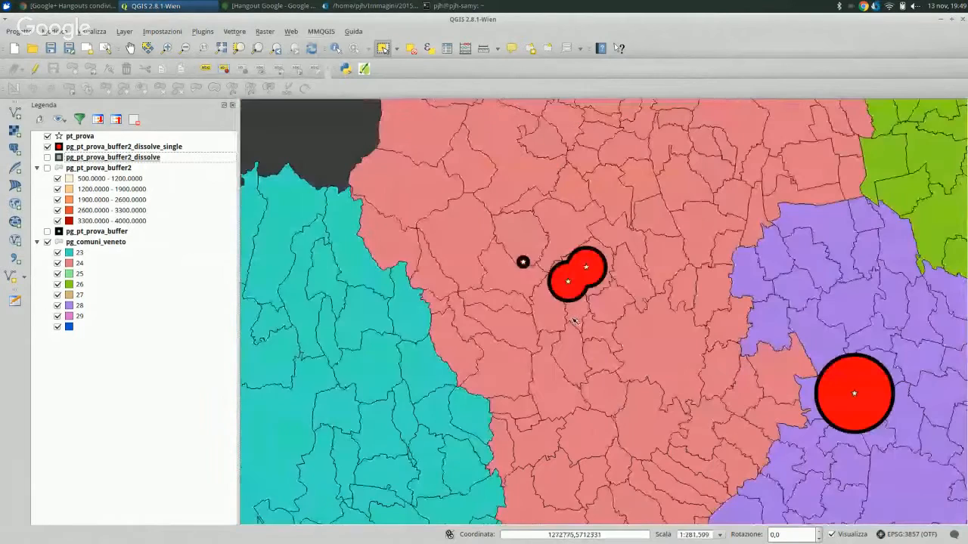
{"action": "scroll", "coordinate": [574, 322], "scroll_direction": "up", "scroll_amount": 1}
{"action": "double_click", "coordinate": [121, 146]}
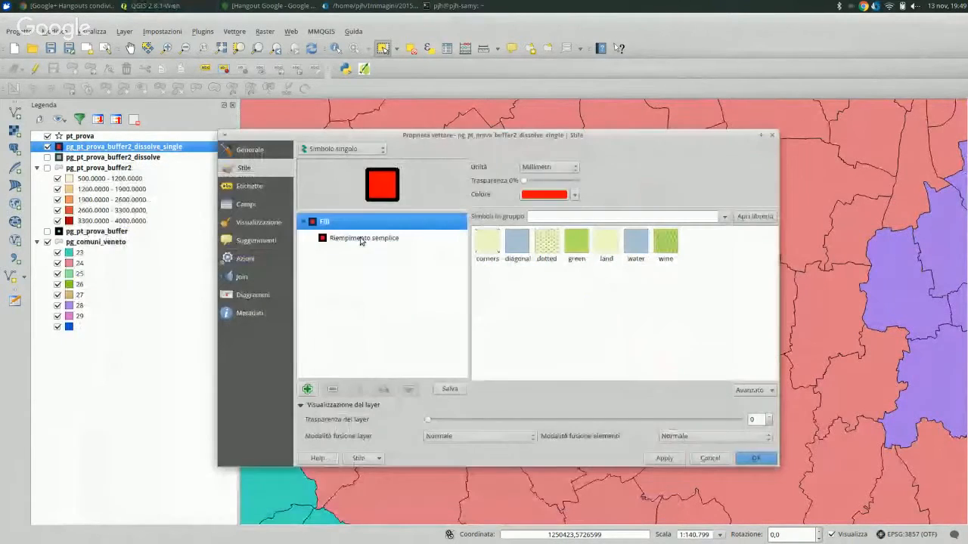
{"action": "left_click", "coordinate": [361, 239]}
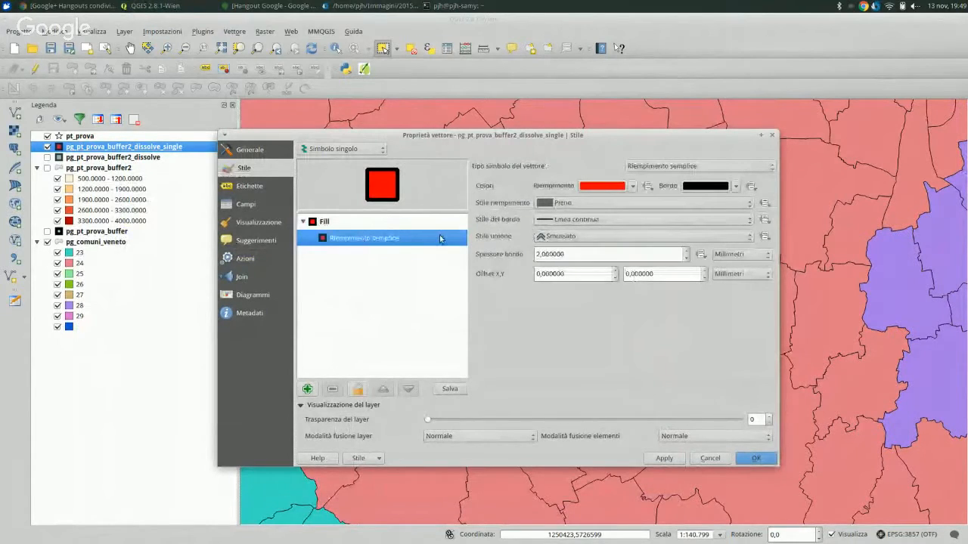
{"action": "left_click", "coordinate": [594, 190]}
{"action": "left_click_drag", "start_coordinate": [595, 298], "coordinate": [548, 298]}
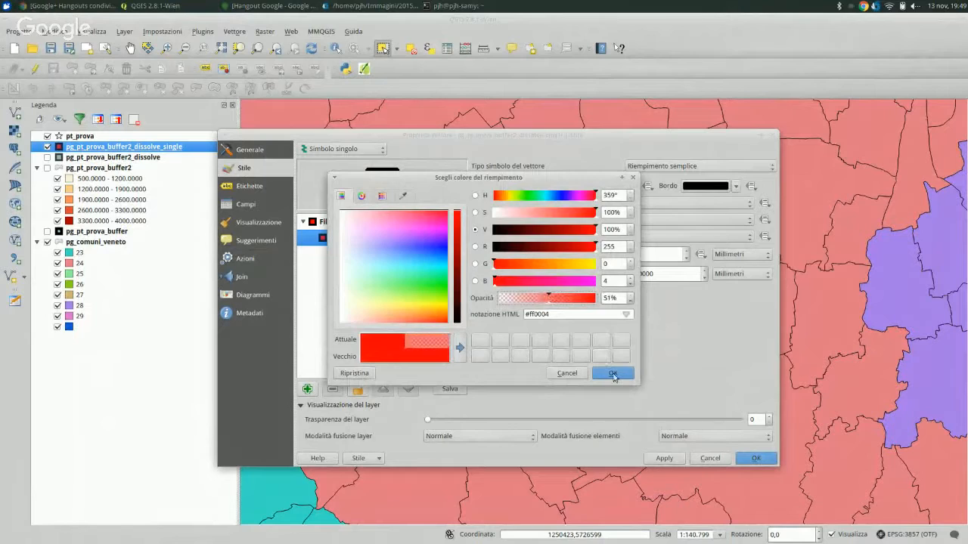
{"action": "left_click", "coordinate": [614, 373]}
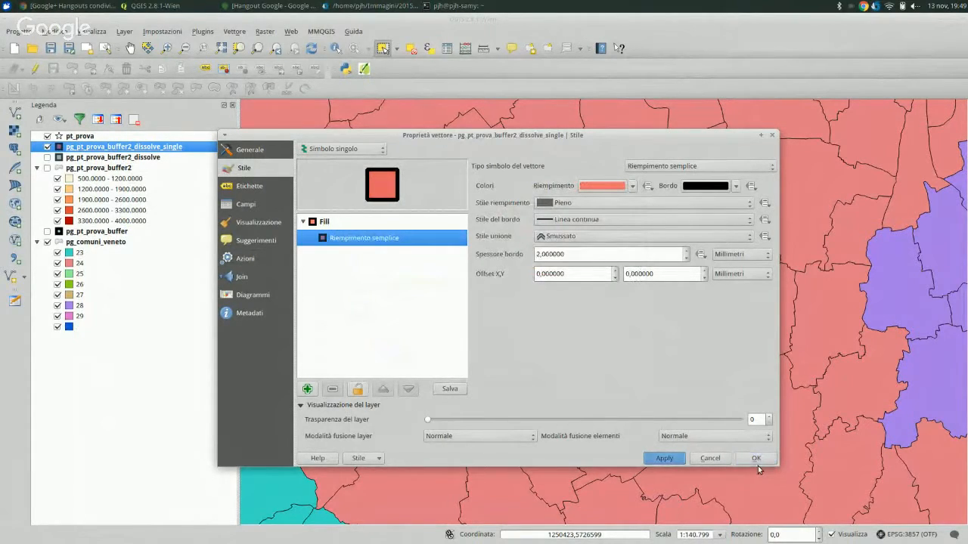
{"action": "left_click", "coordinate": [756, 459]}
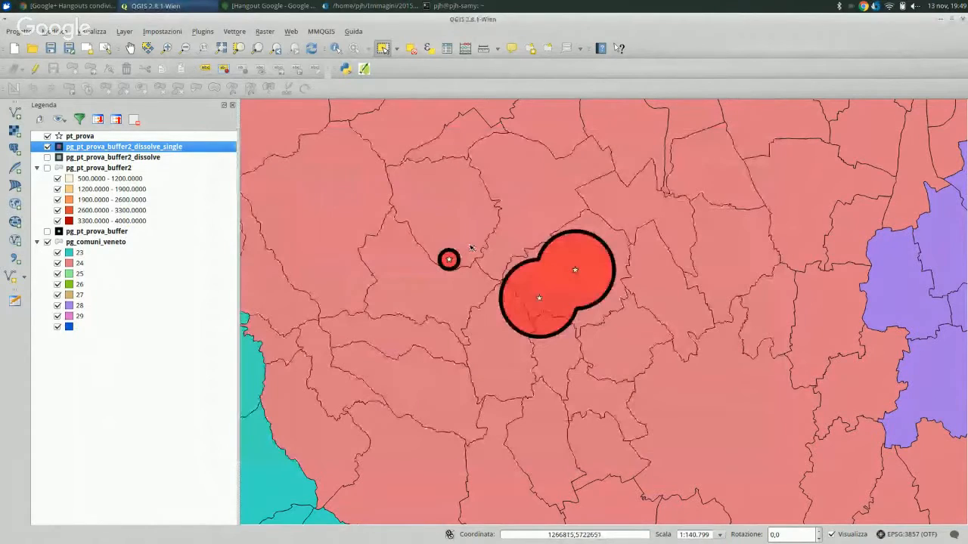
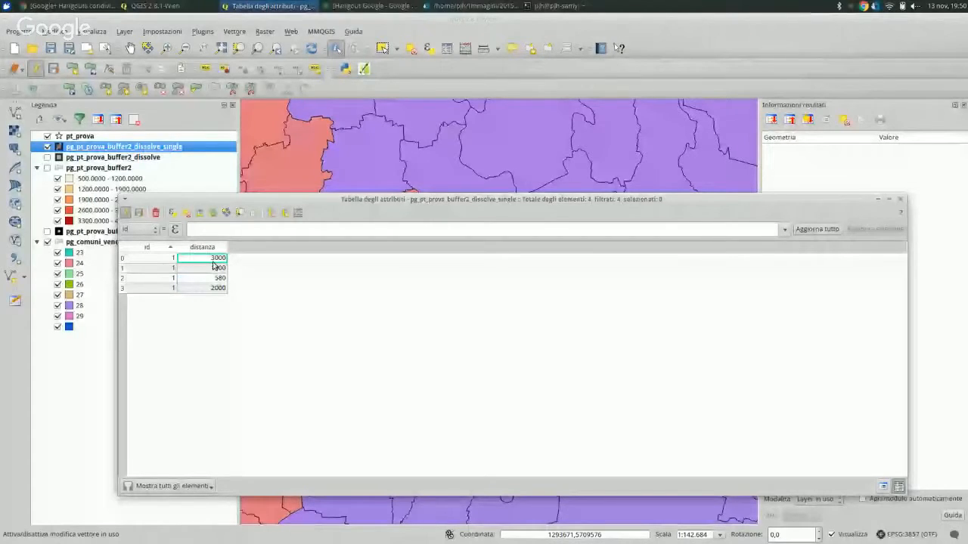
- Save the attribute edits of pg_pt_prova_buffer2_dissolve_single, end editing, and close its attribute table
{"action": "left_click", "coordinate": [138, 217]}
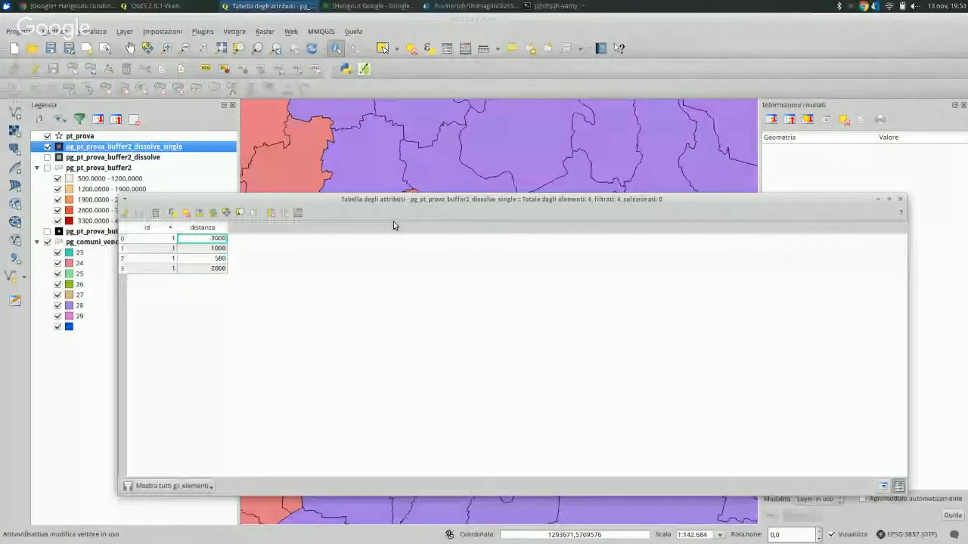
{"action": "key", "text": "Escape"}
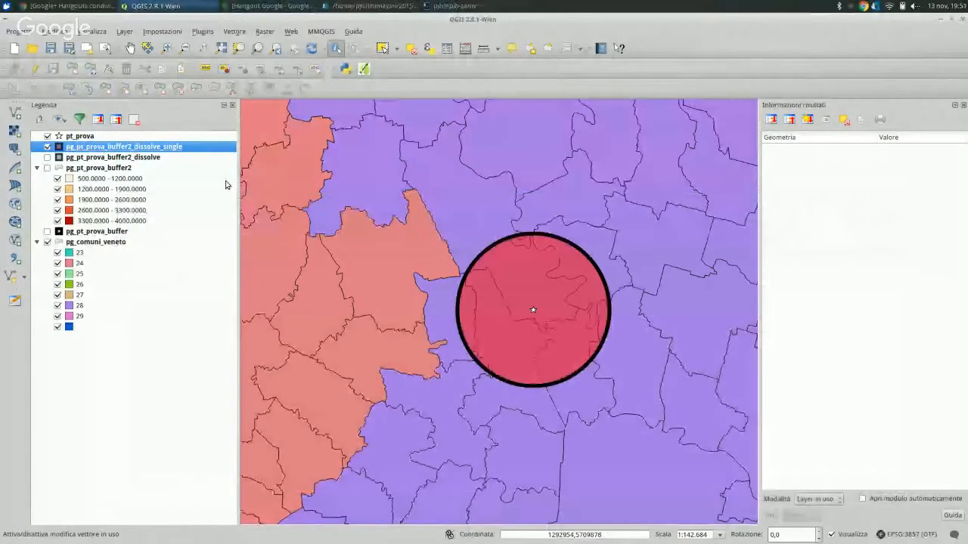
- Rename the distanza field of pg_pt_prova_buffer2_dissolve_single to valore with Table Manager, and save it keeping the layer style
{"action": "left_click", "coordinate": [235, 31]}
{"action": "mouse_move", "coordinate": [319, 56]}
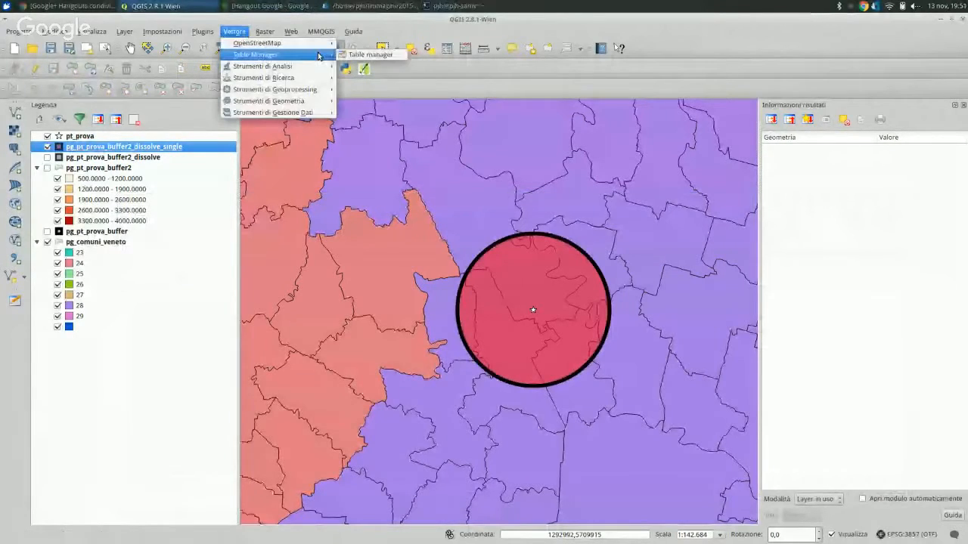
{"action": "left_click", "coordinate": [352, 56]}
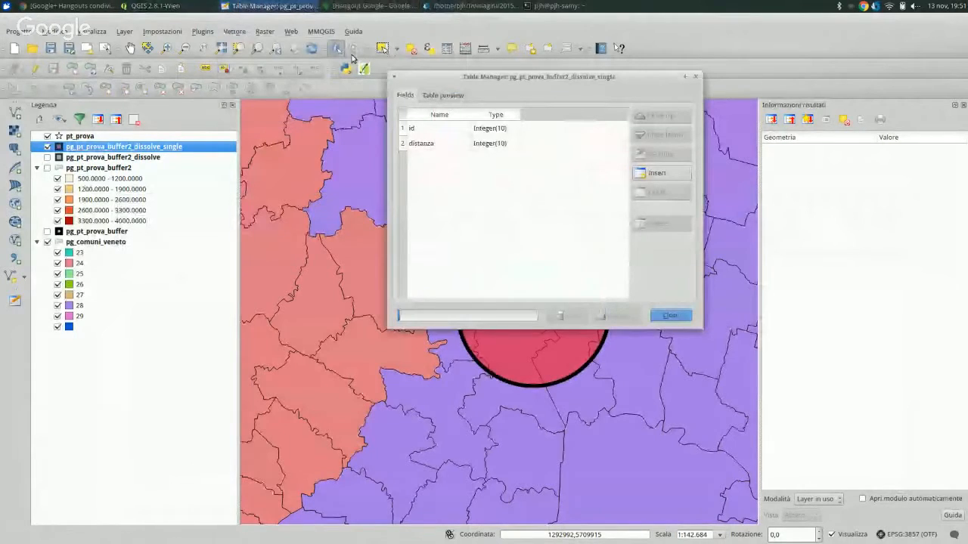
{"action": "left_click_drag", "start_coordinate": [491, 77], "coordinate": [437, 143]}
{"action": "left_click", "coordinate": [382, 209]}
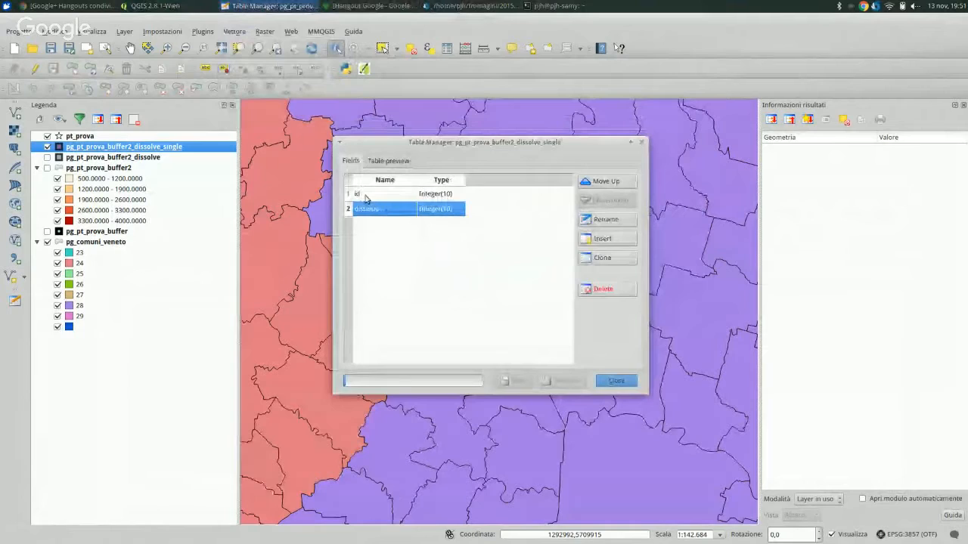
{"action": "left_click", "coordinate": [602, 220]}
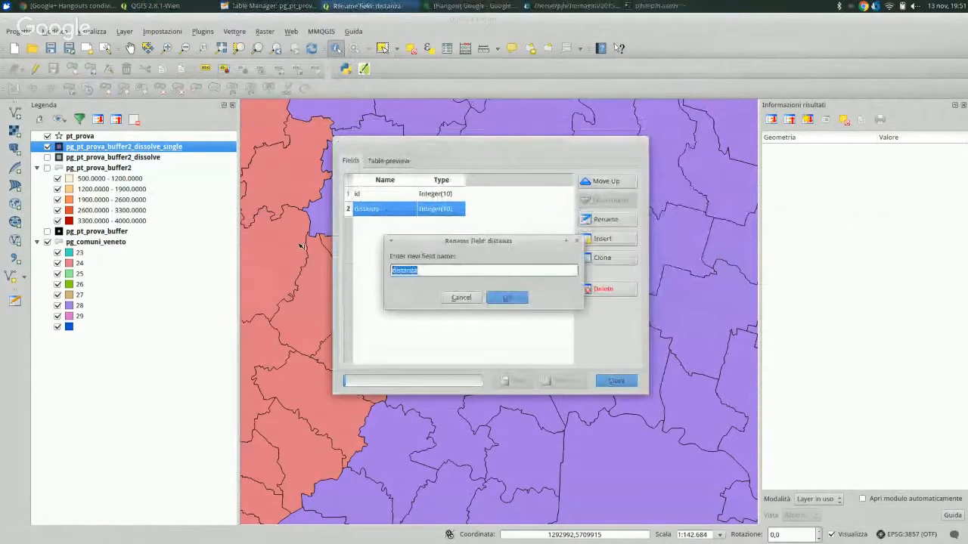
{"action": "type", "text": "valore"}
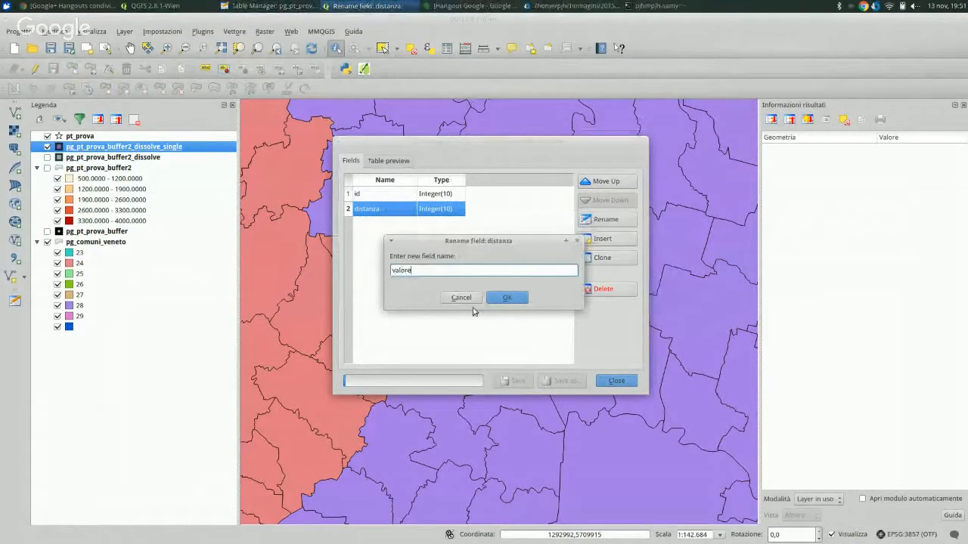
{"action": "left_click", "coordinate": [505, 298]}
{"action": "left_click", "coordinate": [513, 381]}
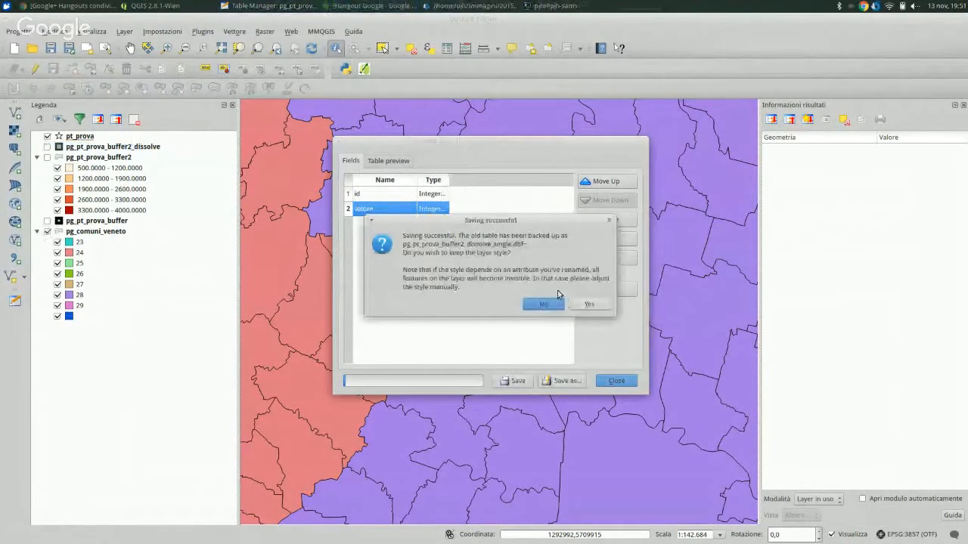
{"action": "left_click", "coordinate": [590, 304]}
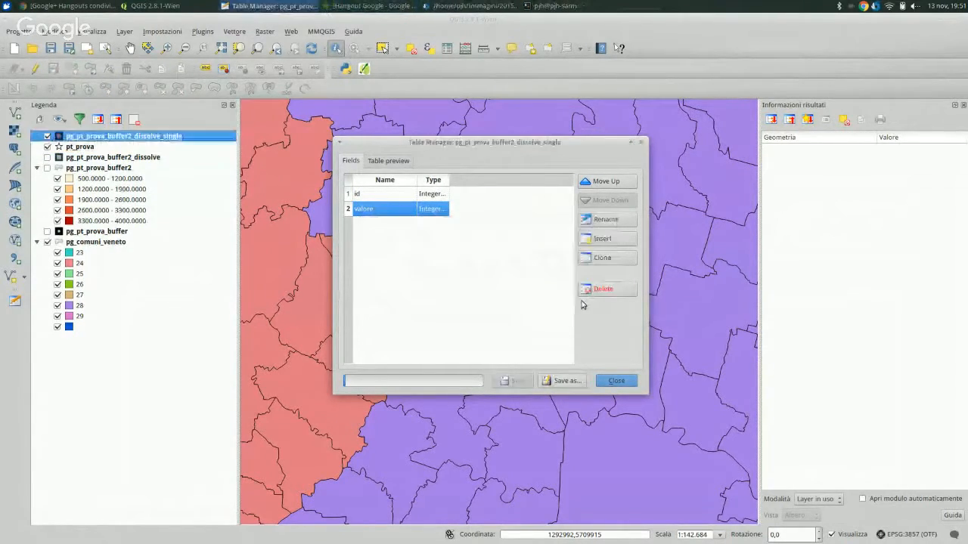
{"action": "left_click", "coordinate": [617, 381]}
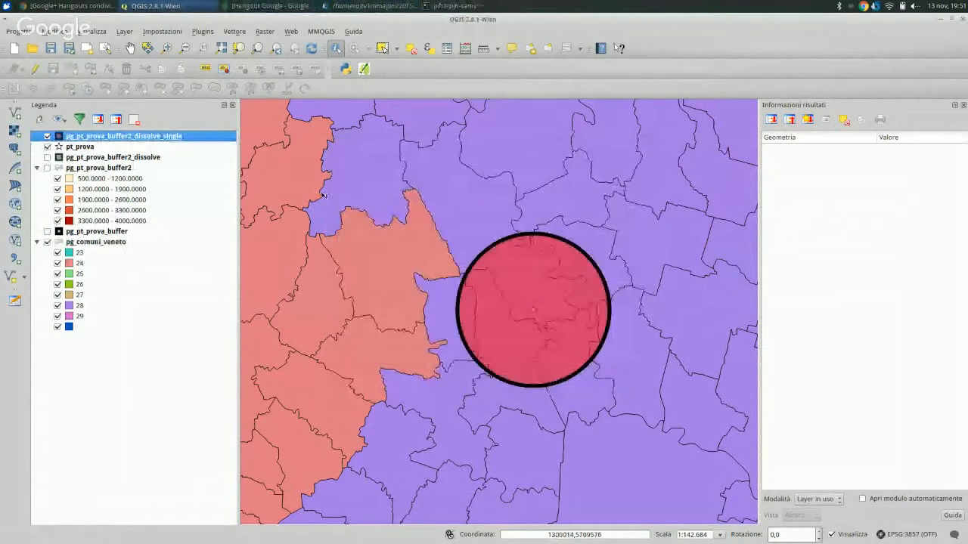
- Move pg_pt_prova_buffer2_dissolve_single directly below pt_prova in the layer order and make pt_prova the active layer
{"action": "left_click_drag", "start_coordinate": [121, 138], "coordinate": [121, 148]}
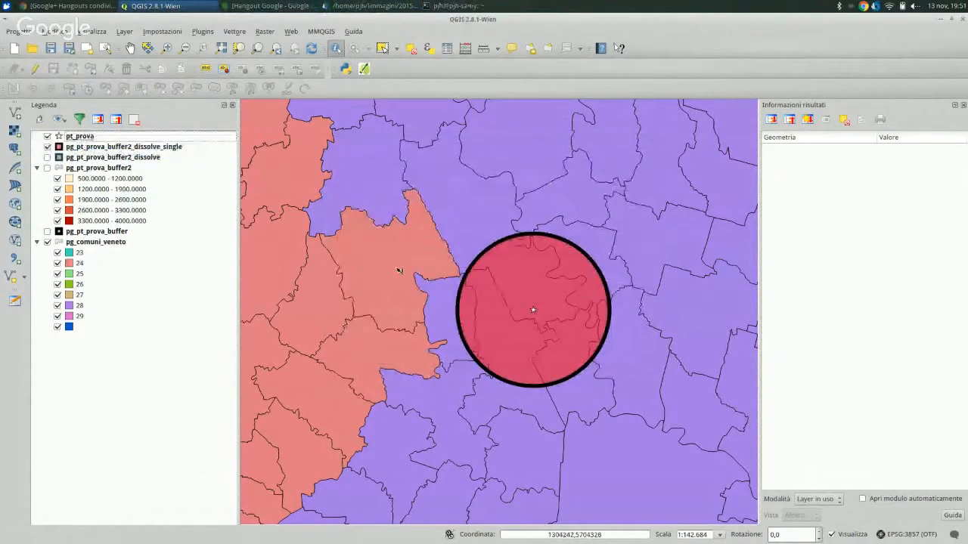
{"action": "left_click", "coordinate": [81, 136]}
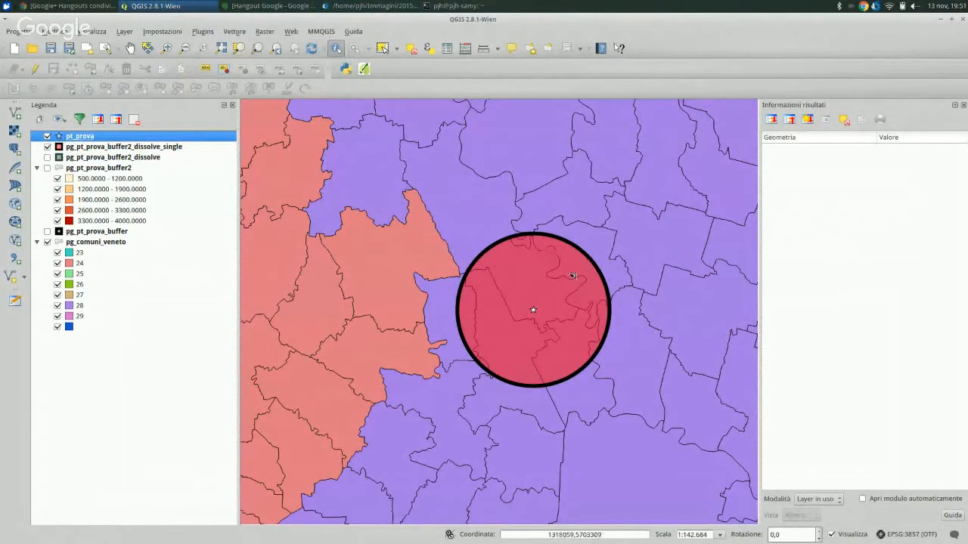
{"action": "scroll", "coordinate": [595, 261], "scroll_direction": "down", "scroll_amount": 4}
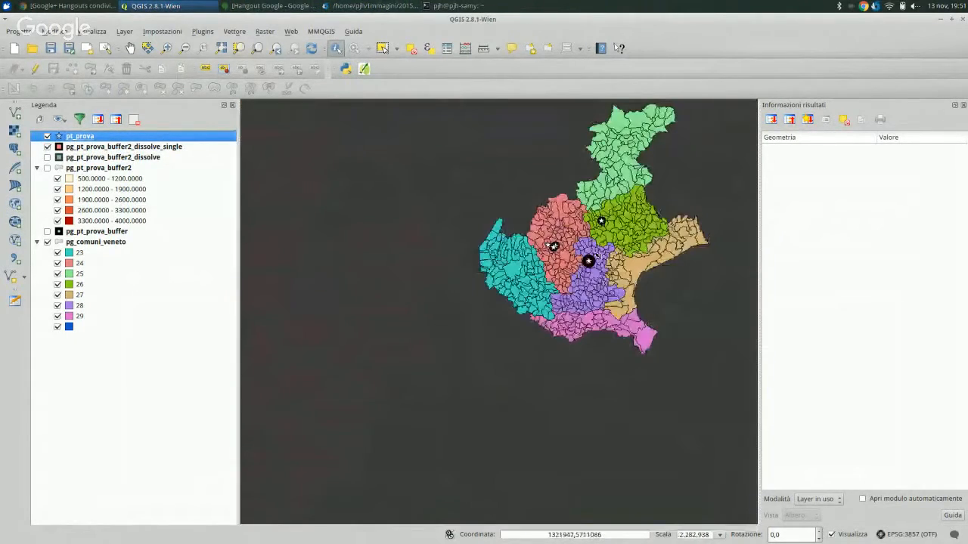
{"action": "scroll", "coordinate": [596, 257], "scroll_direction": "up", "scroll_amount": 3}
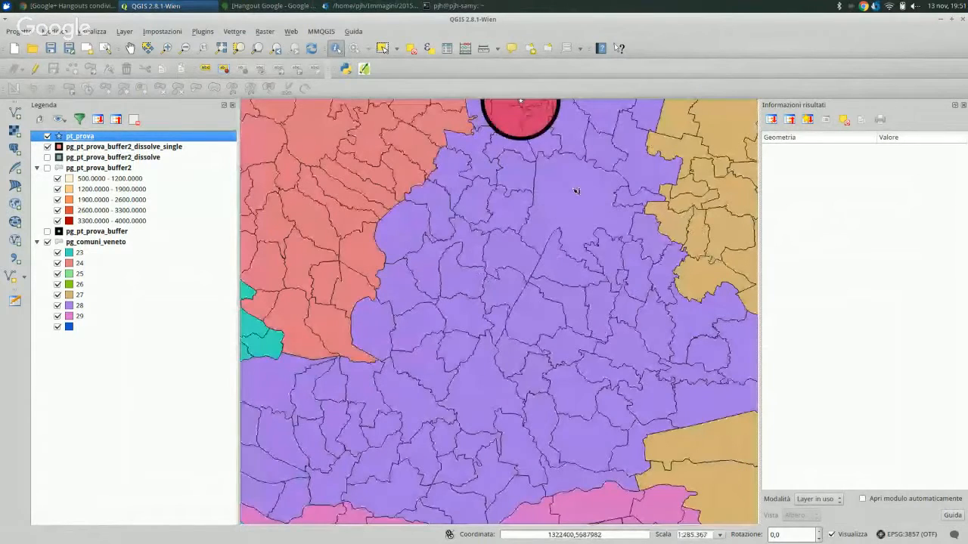
{"action": "scroll", "coordinate": [576, 192], "scroll_direction": "up", "scroll_amount": 1}
- Set up a Union geoprocessing operation with pg_comuni_veneto as input and pg_pt_prova_buffer2_dissolve_single as union layer
{"action": "left_click", "coordinate": [229, 32]}
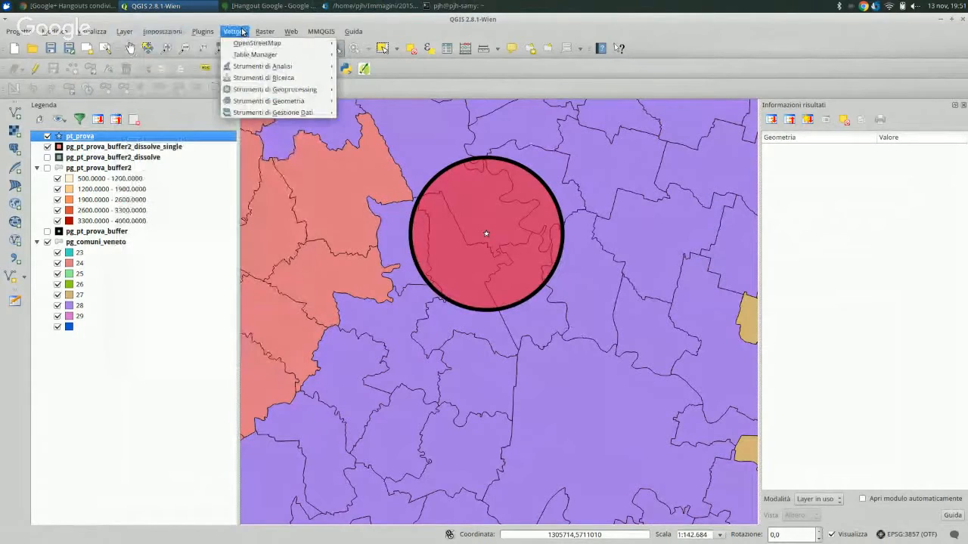
{"action": "mouse_move", "coordinate": [318, 89]}
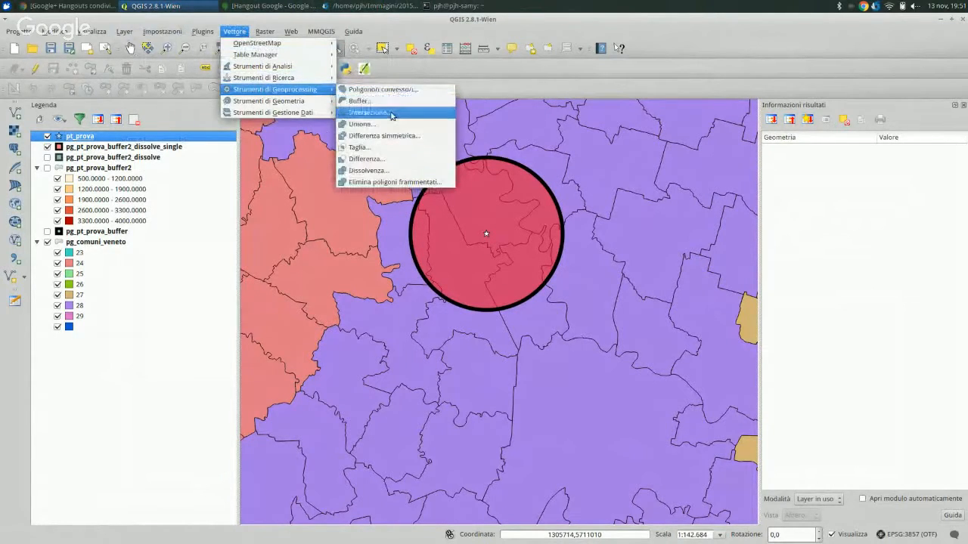
{"action": "left_click", "coordinate": [395, 124]}
{"action": "left_click", "coordinate": [457, 242]}
{"action": "left_click", "coordinate": [456, 242]}
{"action": "left_click", "coordinate": [473, 270]}
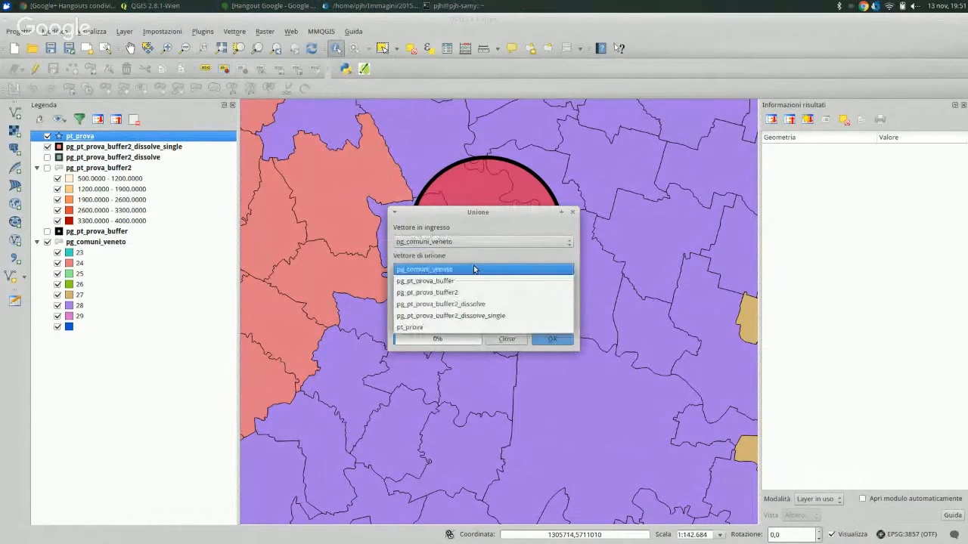
{"action": "left_click", "coordinate": [510, 317]}
- Name the union output shapefile pg_comuni_buffer.shp, run the union, and close the tool
{"action": "left_click", "coordinate": [551, 310]}
{"action": "left_click", "coordinate": [446, 218]}
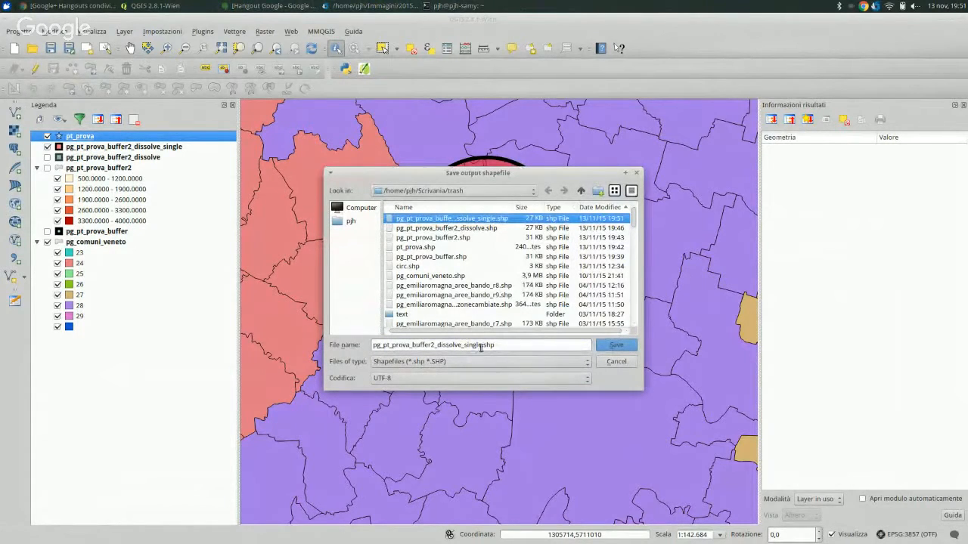
{"action": "double_click", "coordinate": [427, 345]}
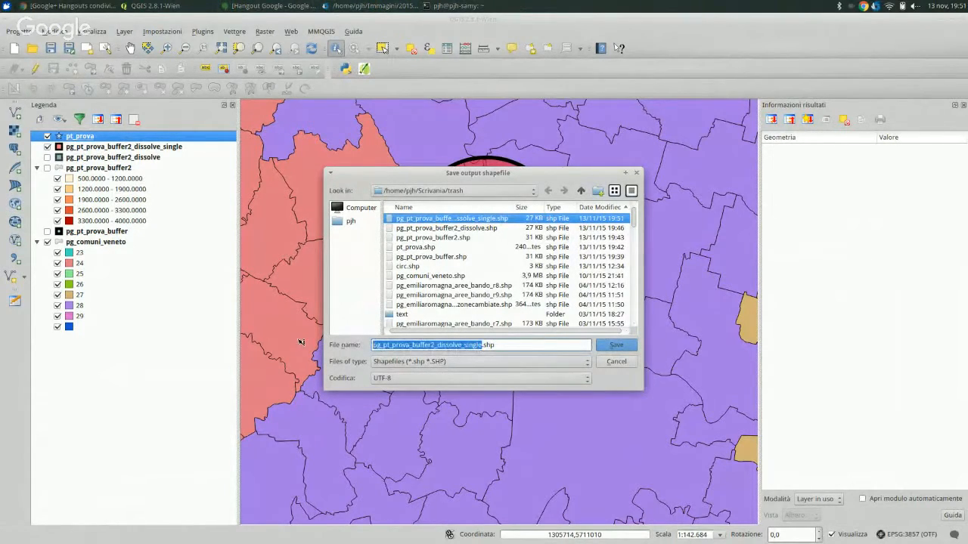
{"action": "type", "text": "pg_"}
{"action": "type", "text": "comuni"}
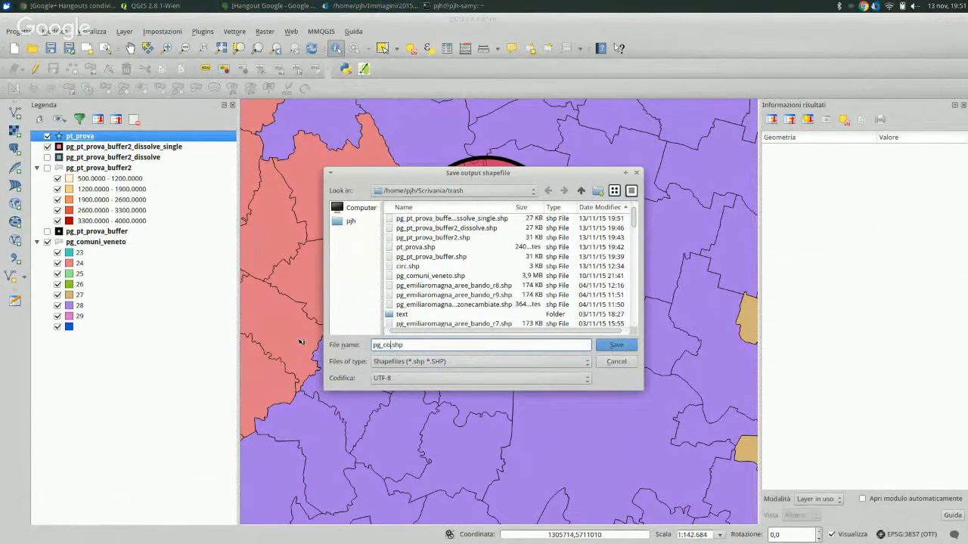
{"action": "type", "text": "_buffer"}
{"action": "left_click", "coordinate": [617, 345]}
{"action": "left_click", "coordinate": [550, 340]}
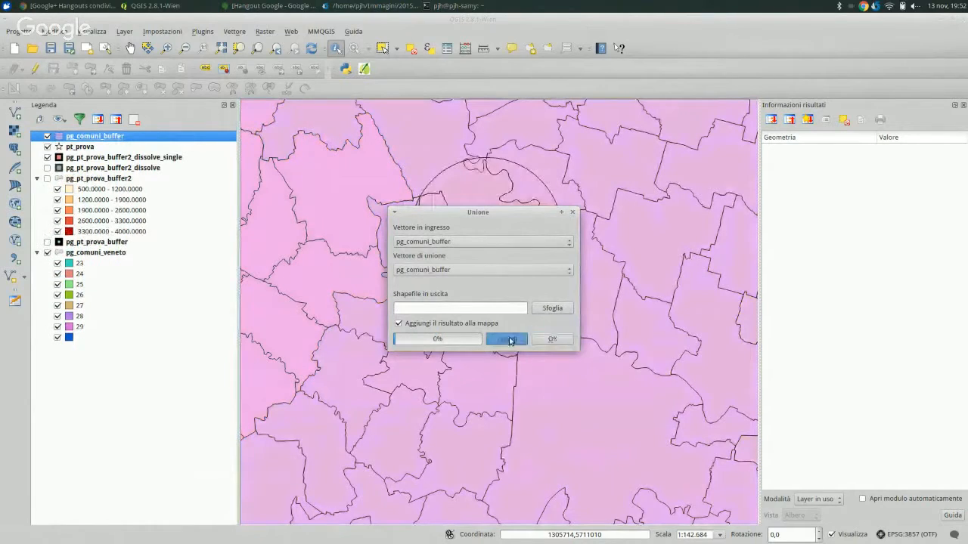
{"action": "left_click", "coordinate": [508, 339]}
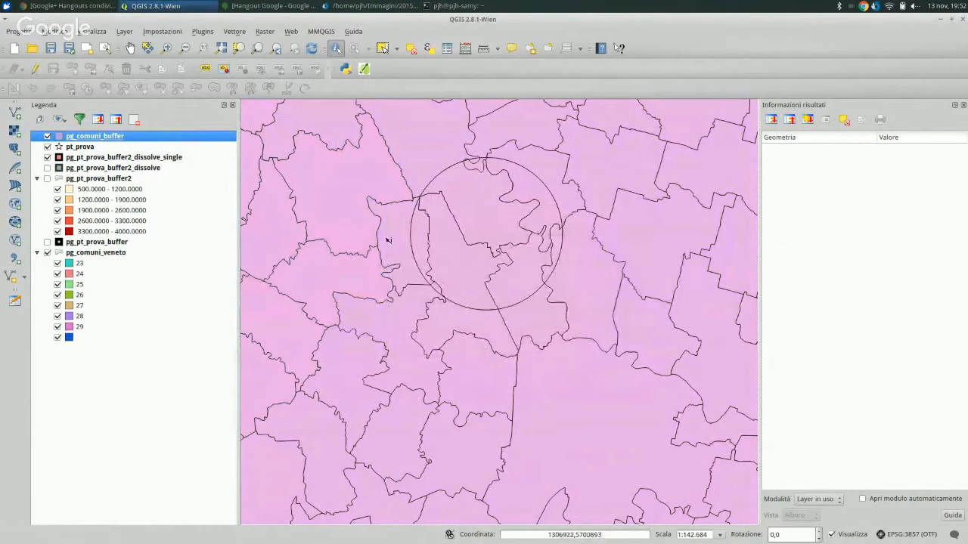
- Select several polygons of pg_comuni_buffer inside the circular buffer to examine how the union splits the municipalities
{"action": "left_click", "coordinate": [384, 48]}
{"action": "left_click", "coordinate": [447, 233]}
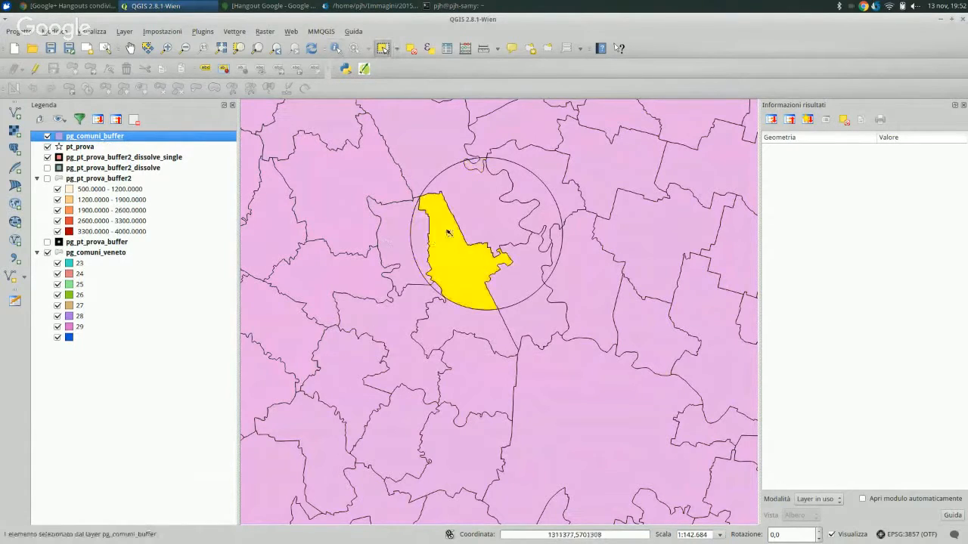
{"action": "left_click", "coordinate": [472, 198]}
{"action": "left_click", "coordinate": [476, 165]}
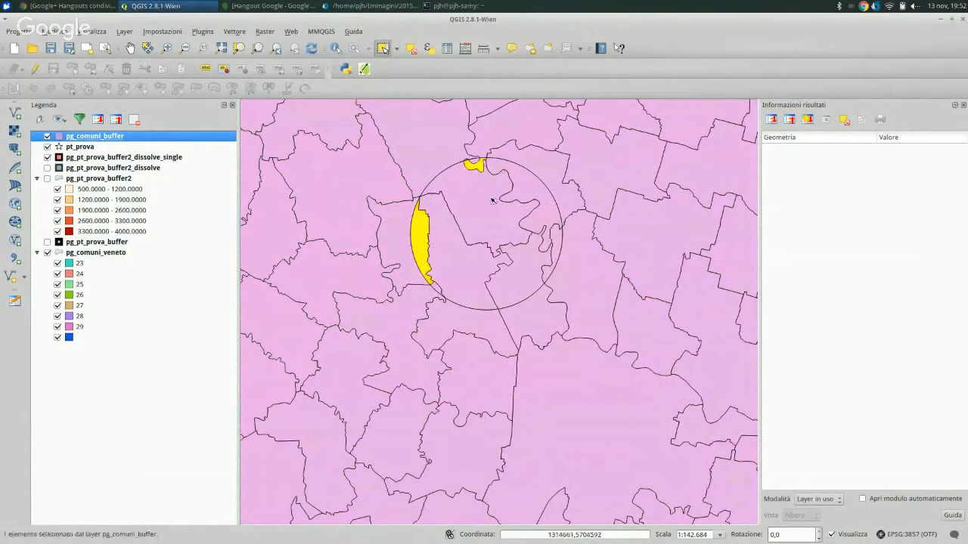
{"action": "left_click", "coordinate": [532, 188]}
{"action": "left_click", "coordinate": [469, 227]}
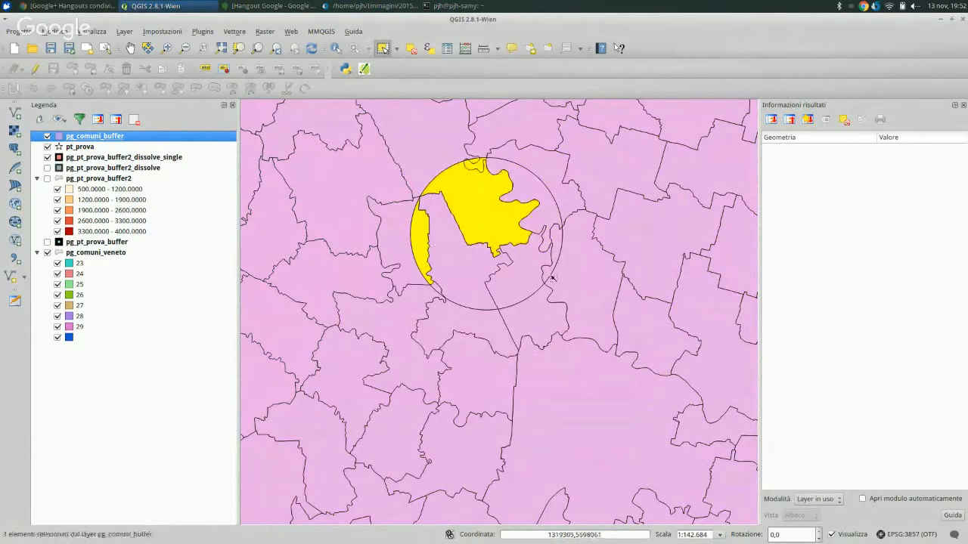
- Select the individual pg_comuni_buffer polygons inside the circular buffer one by one to check how each municipality is cut
{"action": "left_click", "coordinate": [488, 268]}
{"action": "left_click", "coordinate": [488, 268]}
{"action": "left_click", "coordinate": [490, 197]}
{"action": "left_click", "coordinate": [433, 235]}
{"action": "left_click", "coordinate": [468, 205]}
{"action": "left_click", "coordinate": [465, 257]}
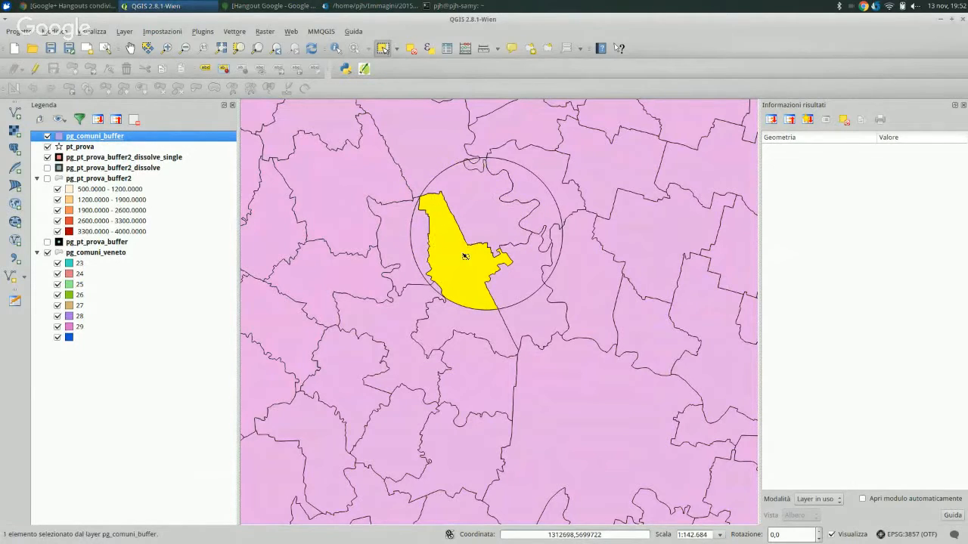
{"action": "left_click", "coordinate": [520, 272]}
{"action": "left_click", "coordinate": [556, 230]}
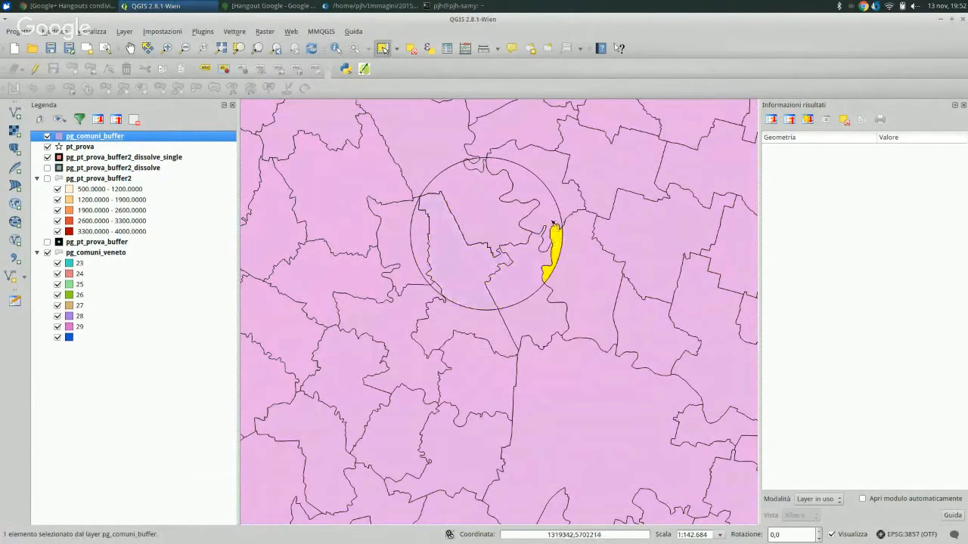
{"action": "left_click", "coordinate": [552, 222]}
{"action": "left_click", "coordinate": [501, 223]}
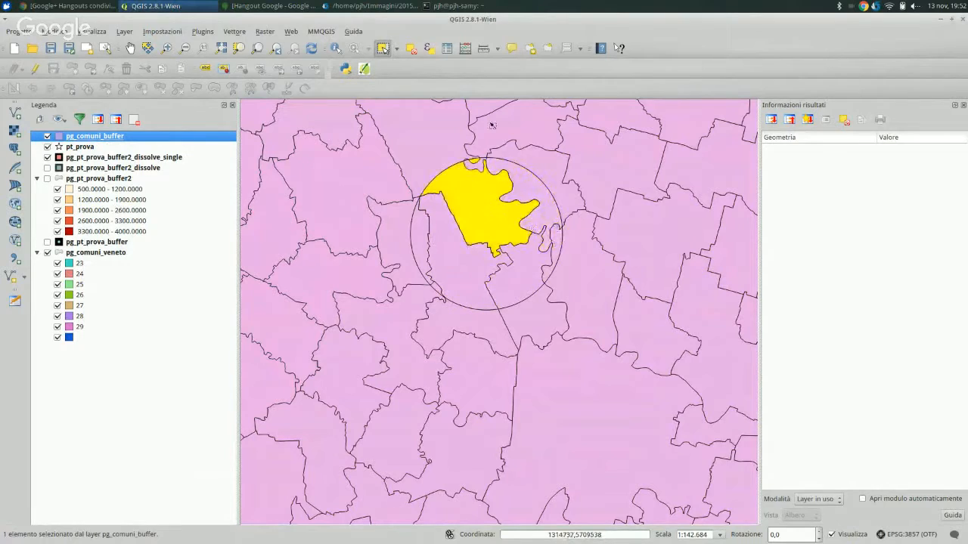
- Identify the large central pg_comuni_buffer polygon inside the circular buffer and inspect its valore attribute
{"action": "left_click", "coordinate": [336, 47]}
{"action": "left_click", "coordinate": [491, 207]}
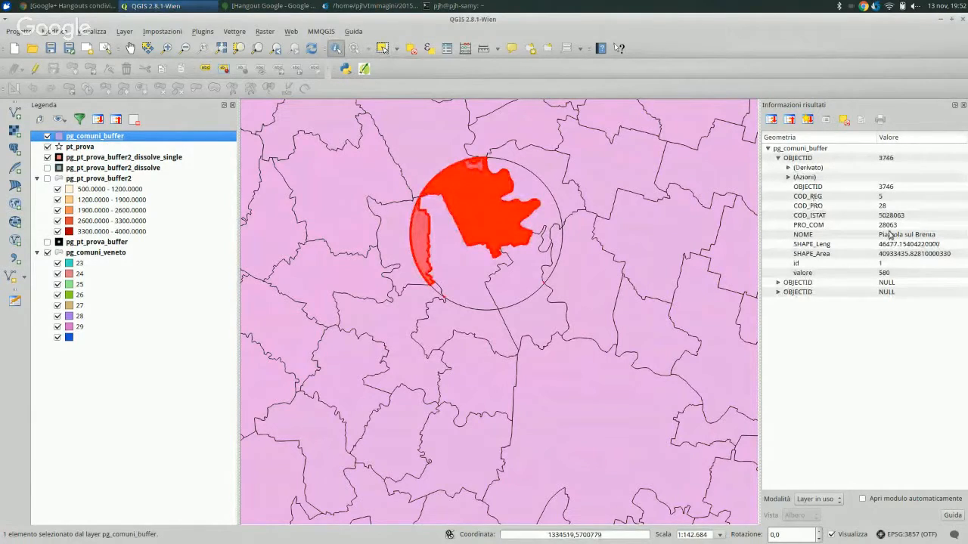
{"action": "left_click", "coordinate": [832, 273]}
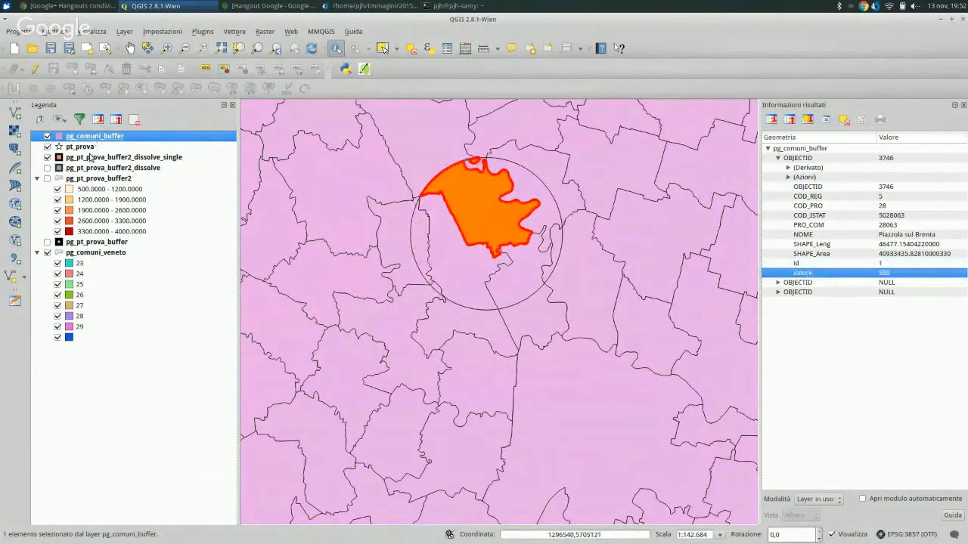
- Label the pg_pt_prova_buffer2_dissolve_single features with their valore attribute
{"action": "left_click", "coordinate": [91, 160]}
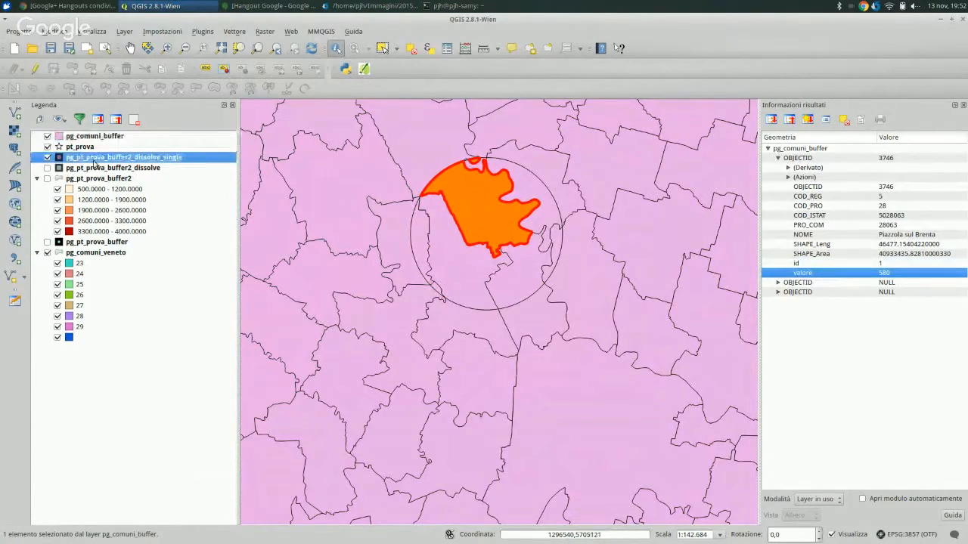
{"action": "double_click", "coordinate": [94, 161]}
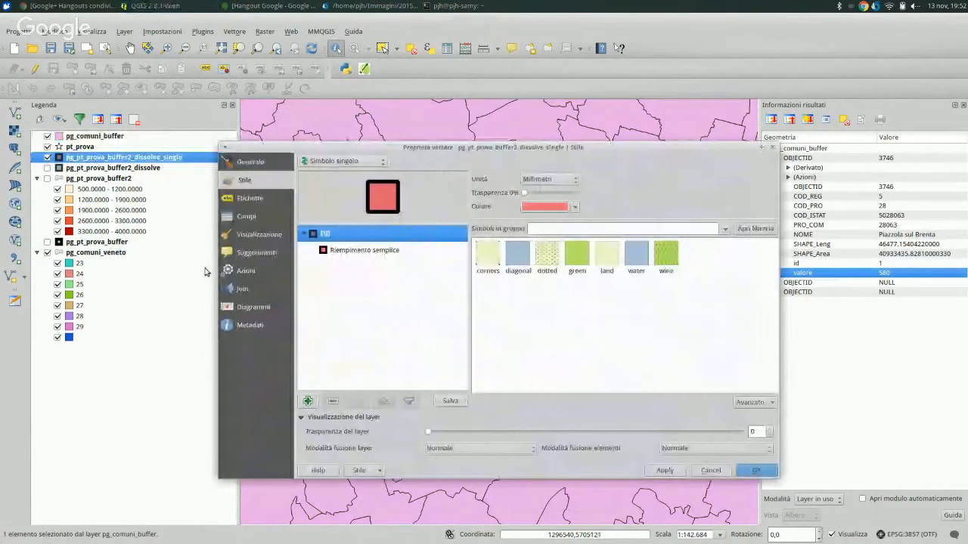
{"action": "left_click", "coordinate": [251, 198]}
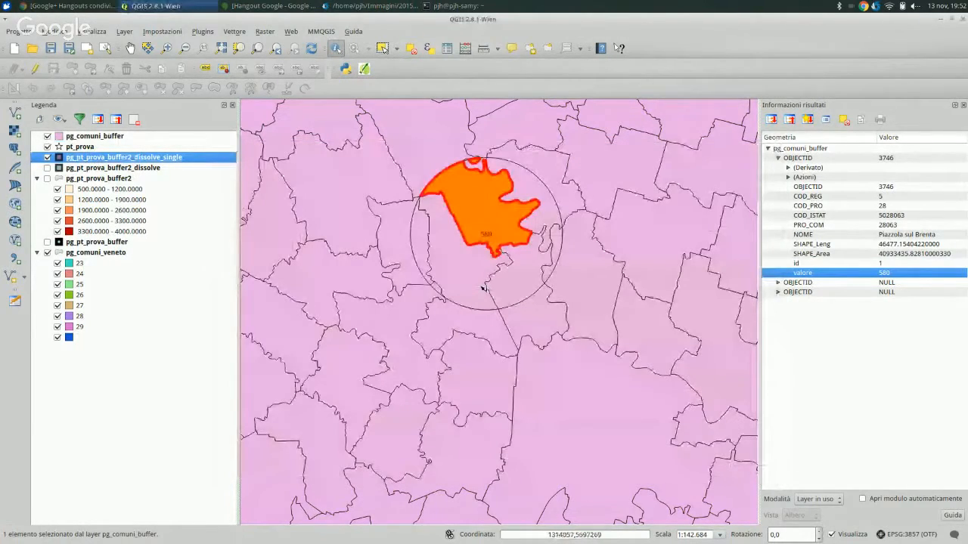
- Identify the circular buffer in pg_pt_prova_buffer2_dissolve_single and an overlapping pg_comuni_buffer polygon to compare their valore attributes
{"action": "left_click", "coordinate": [484, 288]}
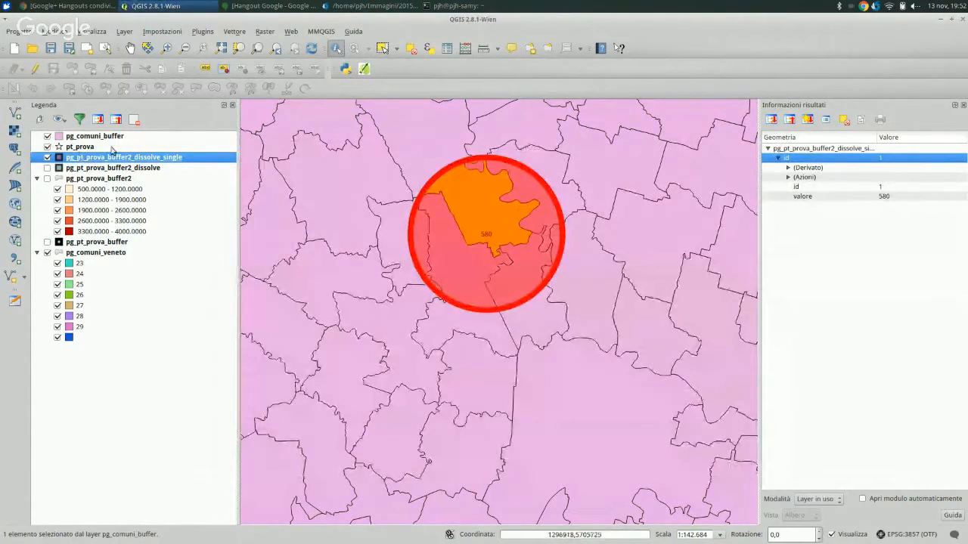
{"action": "left_click", "coordinate": [106, 136]}
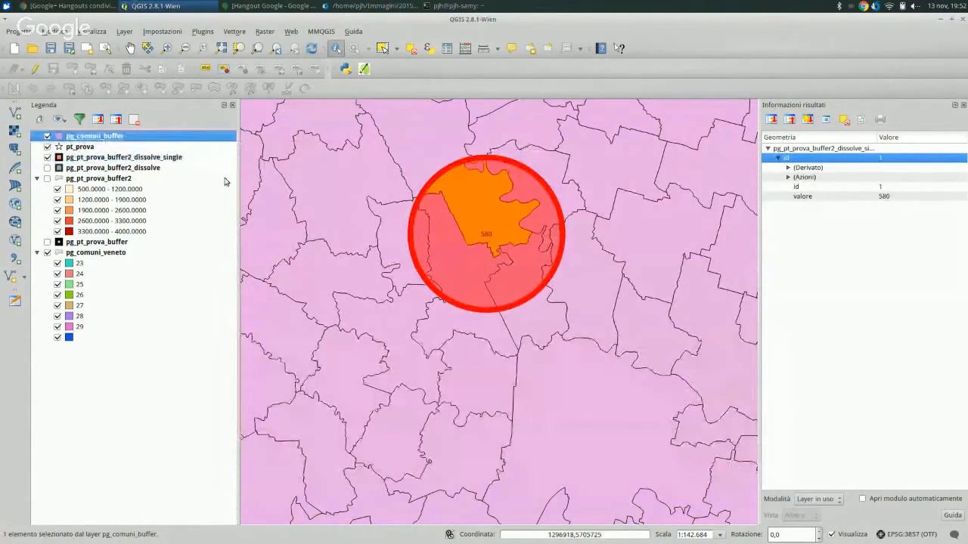
{"action": "left_click", "coordinate": [557, 229]}
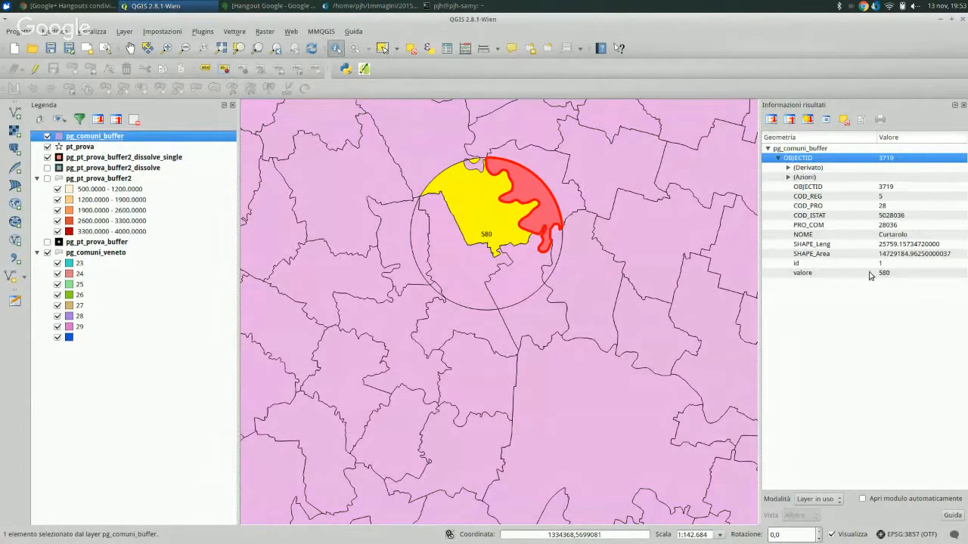
- Identify the pg_comuni_buffer polygons inside the merged buffer labelled 3000 and examine their municipality and valore attributes
{"action": "scroll", "coordinate": [579, 321], "scroll_direction": "down", "scroll_amount": 3}
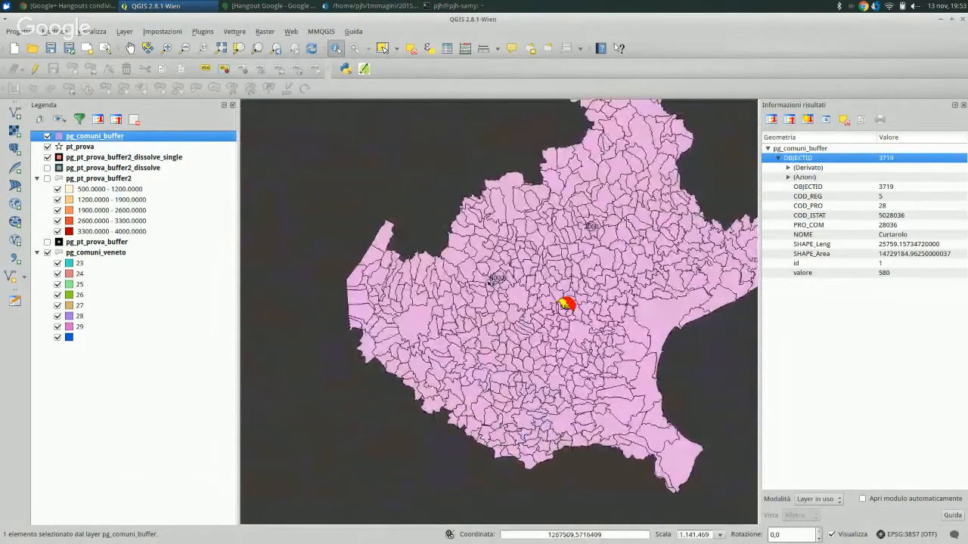
{"action": "scroll", "coordinate": [564, 303], "scroll_direction": "up", "scroll_amount": 4}
{"action": "left_click", "coordinate": [537, 387]}
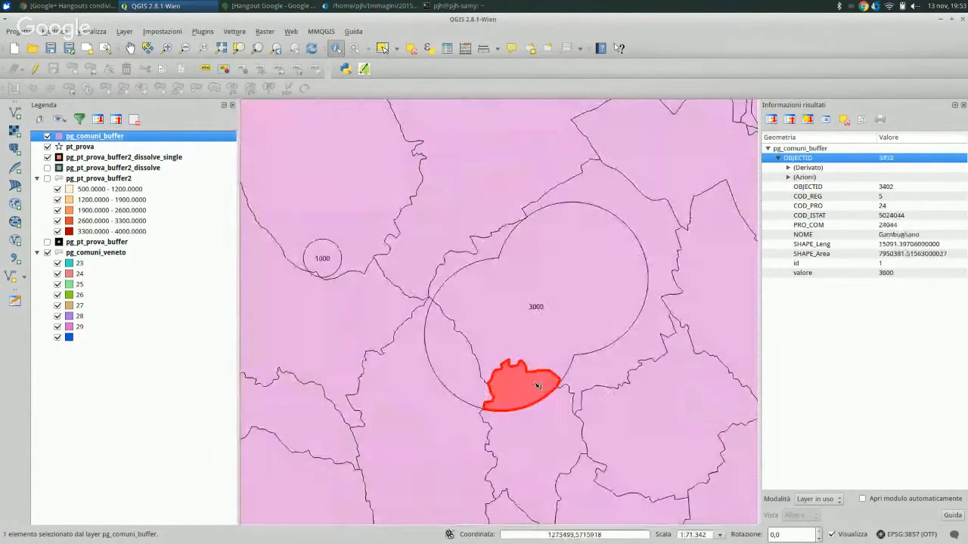
{"action": "left_click", "coordinate": [496, 306]}
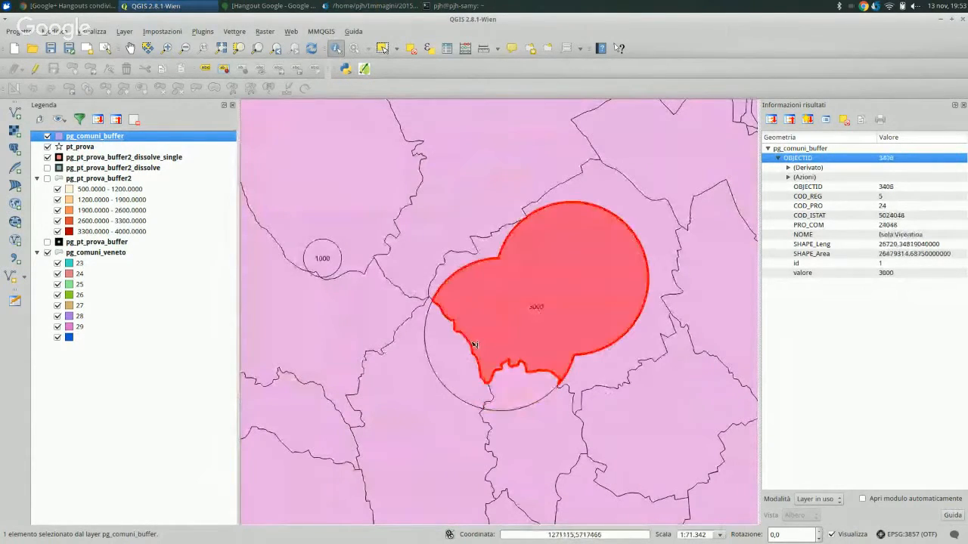
{"action": "left_click", "coordinate": [475, 337]}
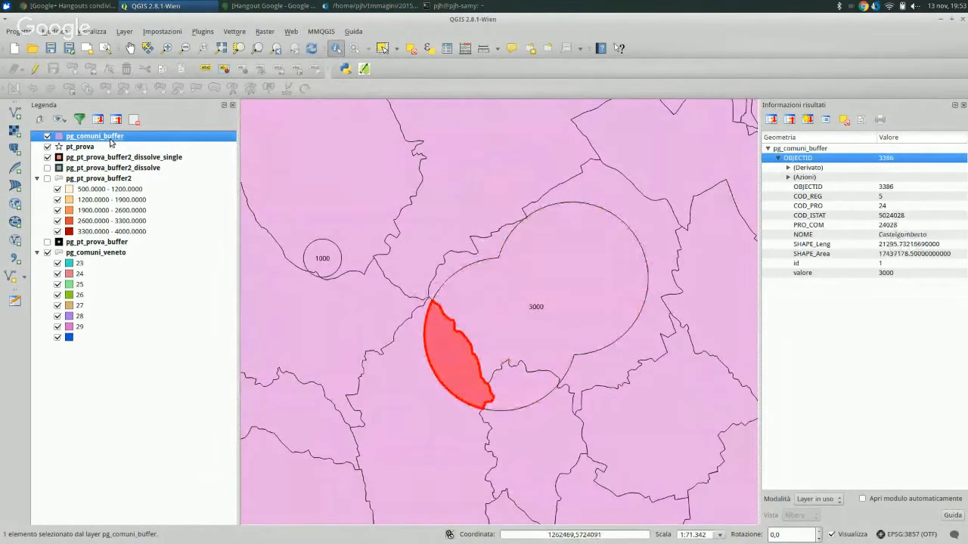
- Classify the categorized style of pg_comuni_buffer by the valore column with random colours and apply it
{"action": "double_click", "coordinate": [110, 139]}
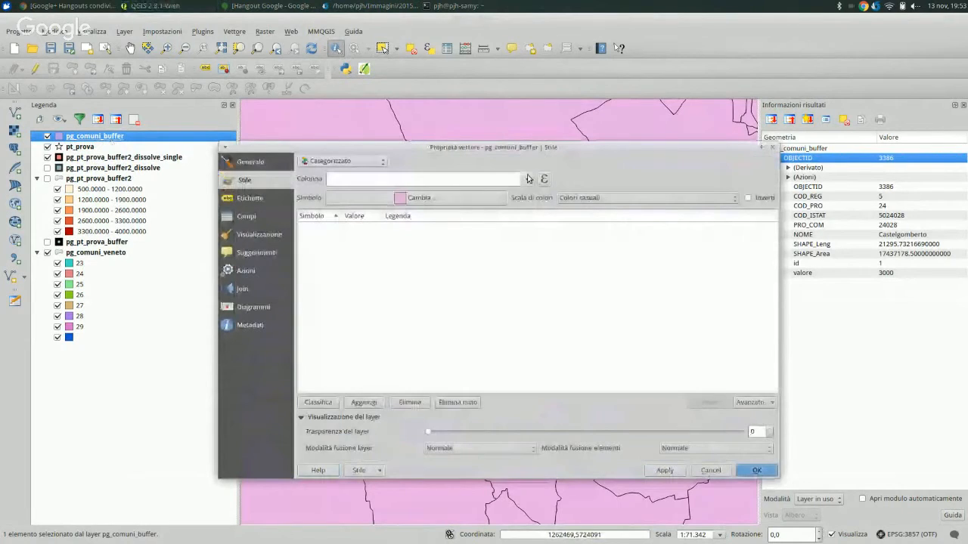
{"action": "left_click", "coordinate": [528, 179]}
{"action": "left_click", "coordinate": [424, 288]}
{"action": "left_click", "coordinate": [318, 403]}
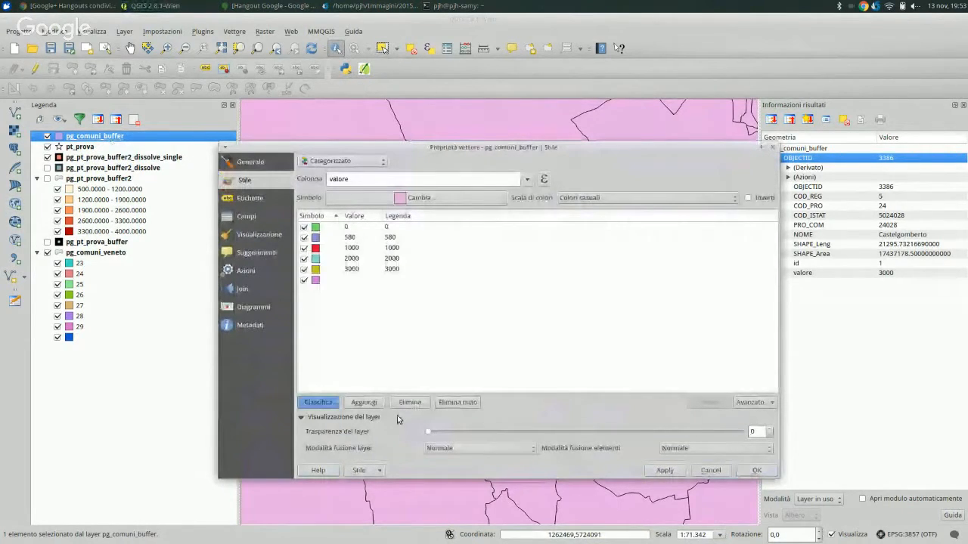
{"action": "left_click", "coordinate": [665, 470]}
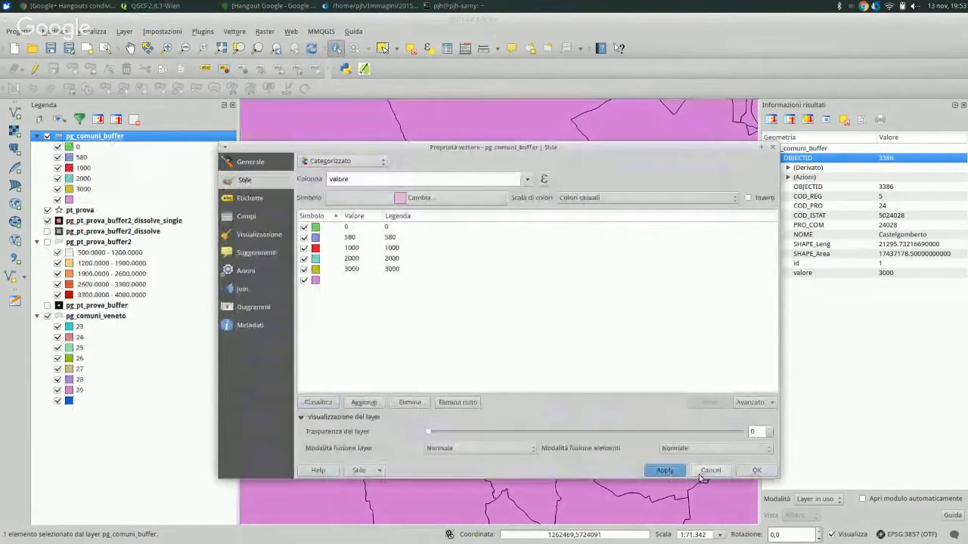
{"action": "left_click", "coordinate": [700, 473]}
- Select the large central polygon in the buffer labelled 580 and open the attribute table of pg_comuni_buffer
{"action": "scroll", "coordinate": [557, 291], "scroll_direction": "down", "scroll_amount": 1}
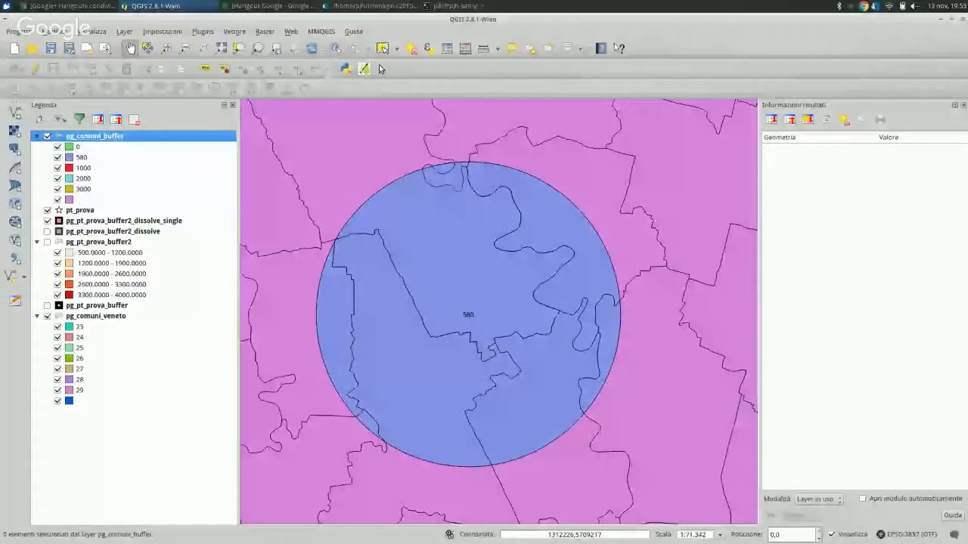
{"action": "left_click", "coordinate": [383, 49]}
{"action": "left_click", "coordinate": [454, 233]}
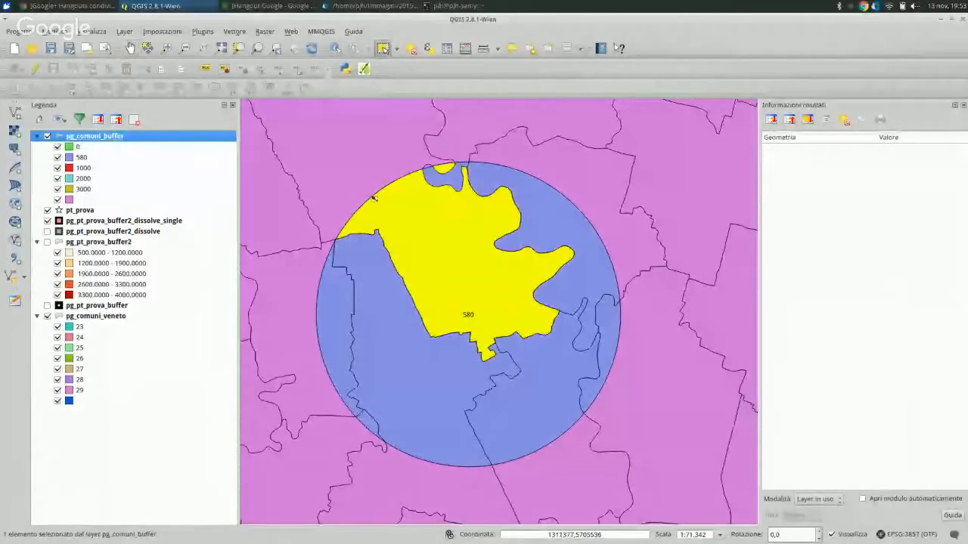
{"action": "right_click", "coordinate": [86, 140]}
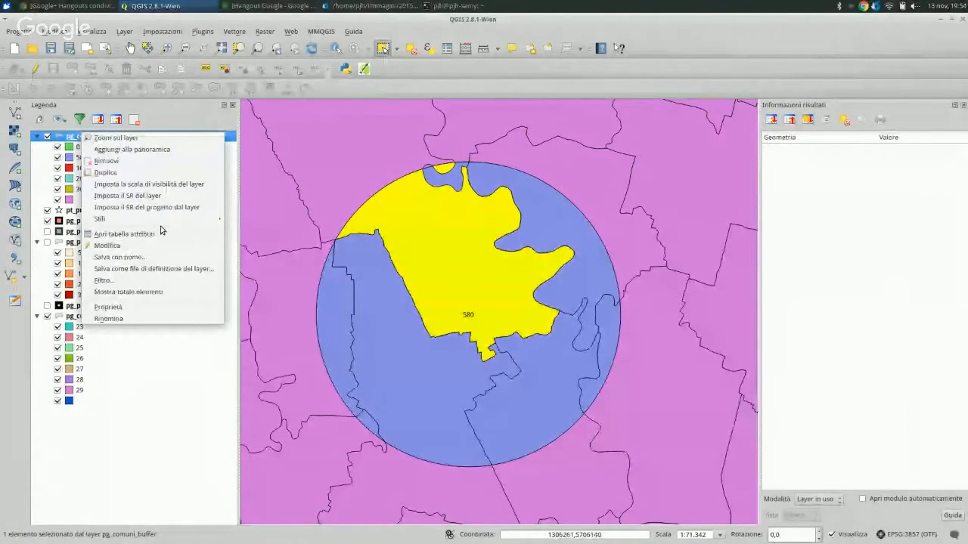
{"action": "left_click", "coordinate": [124, 234]}
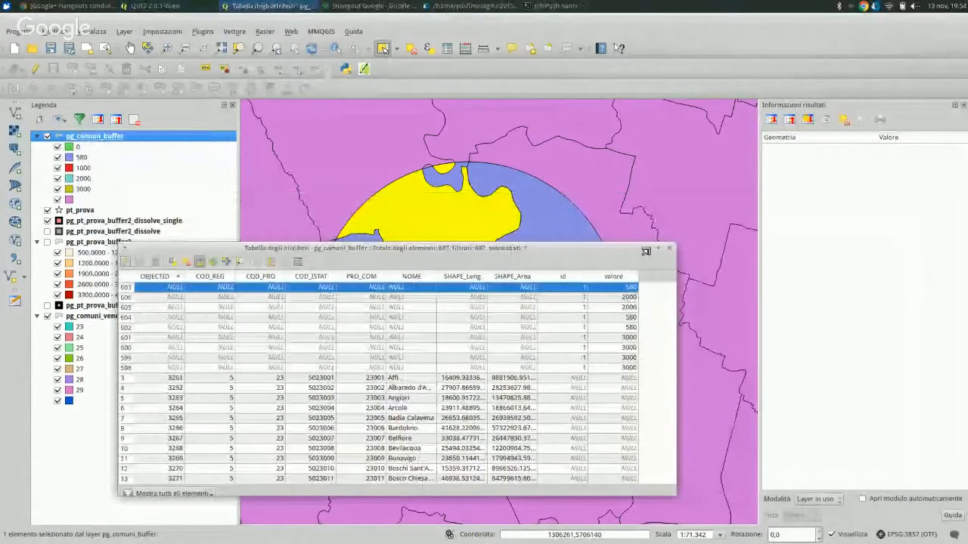
- Keep the pg_comuni_buffer attribute table always on top and move it clear of most of the circular buffer
{"action": "left_click_drag", "start_coordinate": [646, 251], "coordinate": [469, 295]}
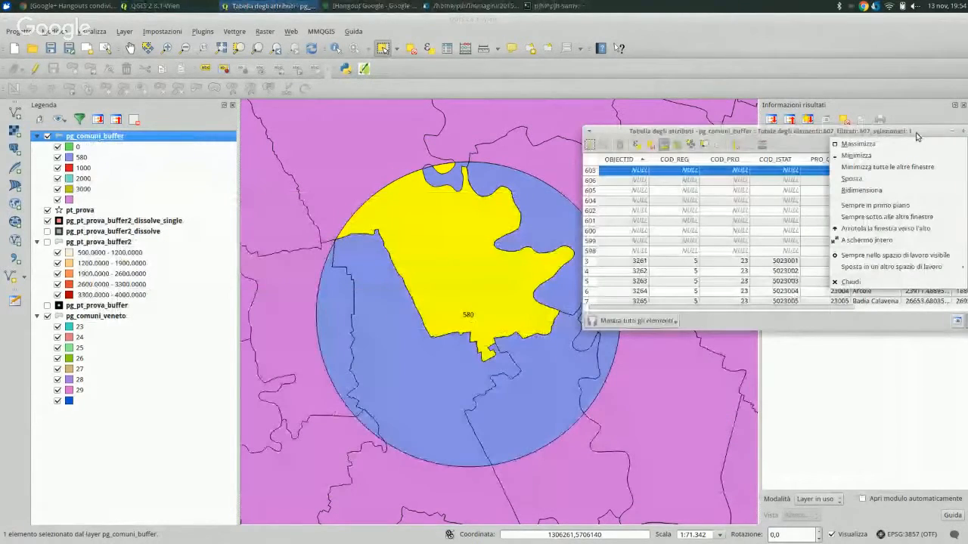
{"action": "left_click", "coordinate": [890, 205]}
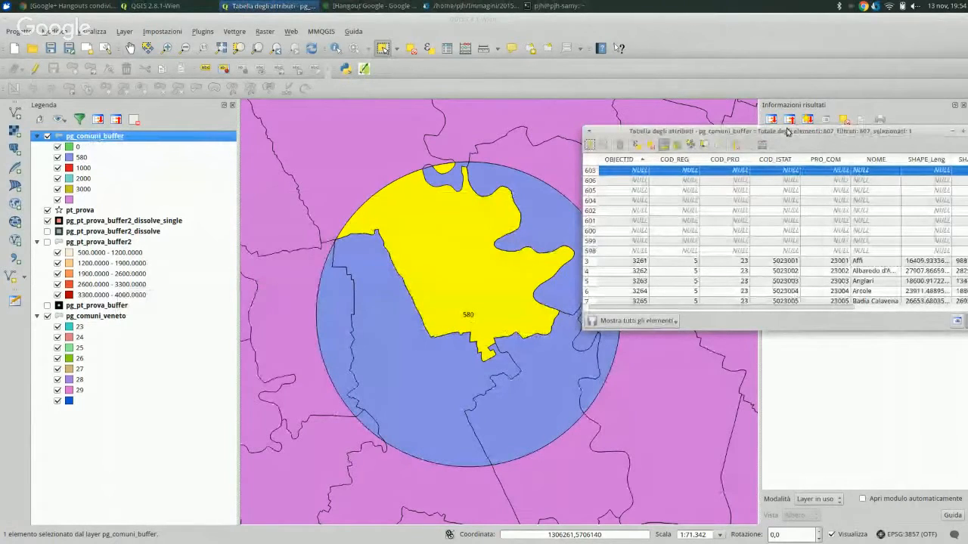
{"action": "left_click_drag", "start_coordinate": [786, 131], "coordinate": [753, 34]}
- Select the pg_comuni_buffer polygons inside the 580 buffer in turn and compare their records in the attribute table to find overlapping features
{"action": "left_click", "coordinate": [524, 225]}
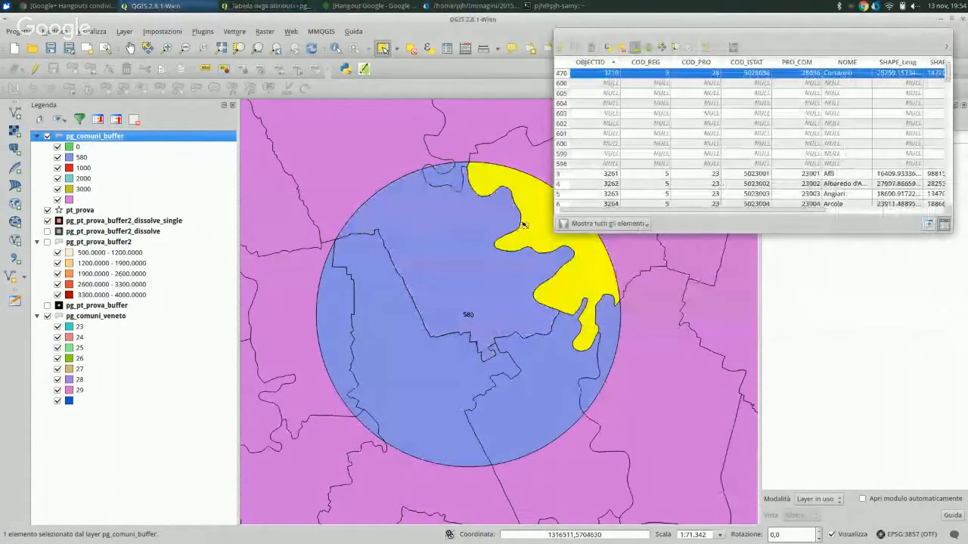
{"action": "left_click", "coordinate": [364, 280]}
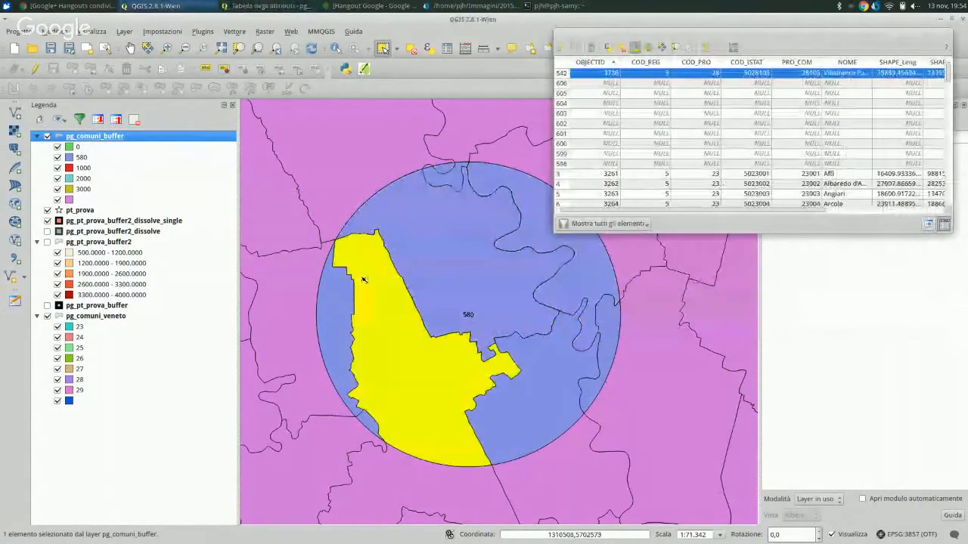
{"action": "left_click", "coordinate": [613, 353]}
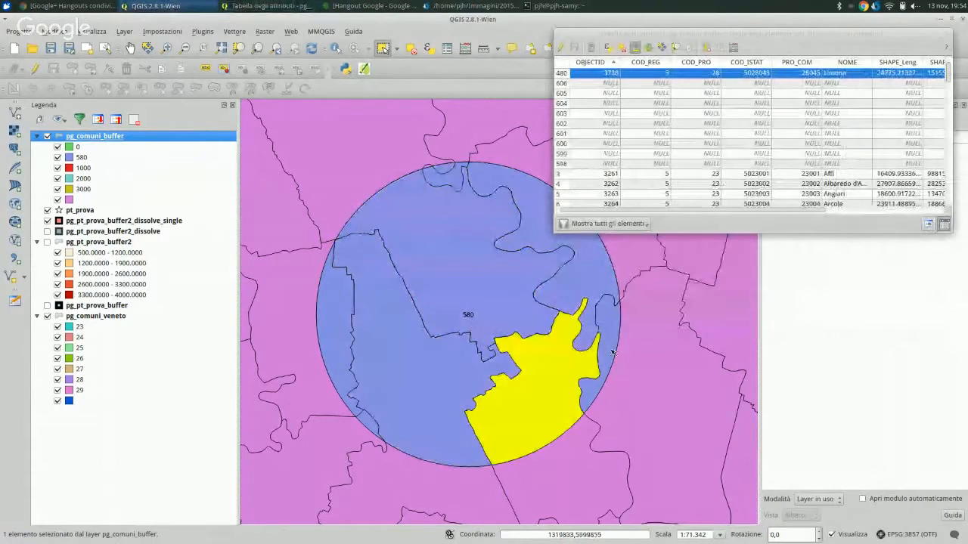
{"action": "left_click", "coordinate": [457, 183]}
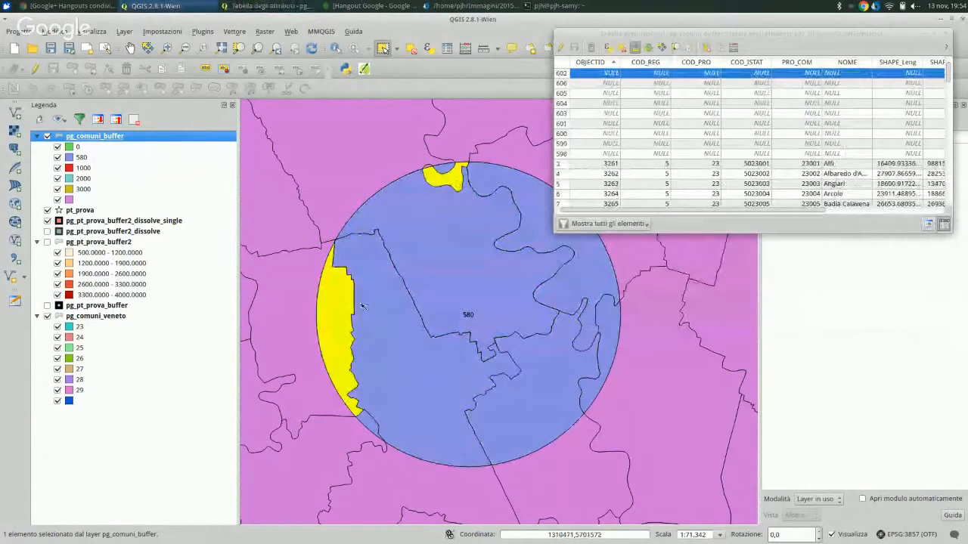
{"action": "left_click", "coordinate": [382, 217]}
{"action": "left_click", "coordinate": [510, 188]}
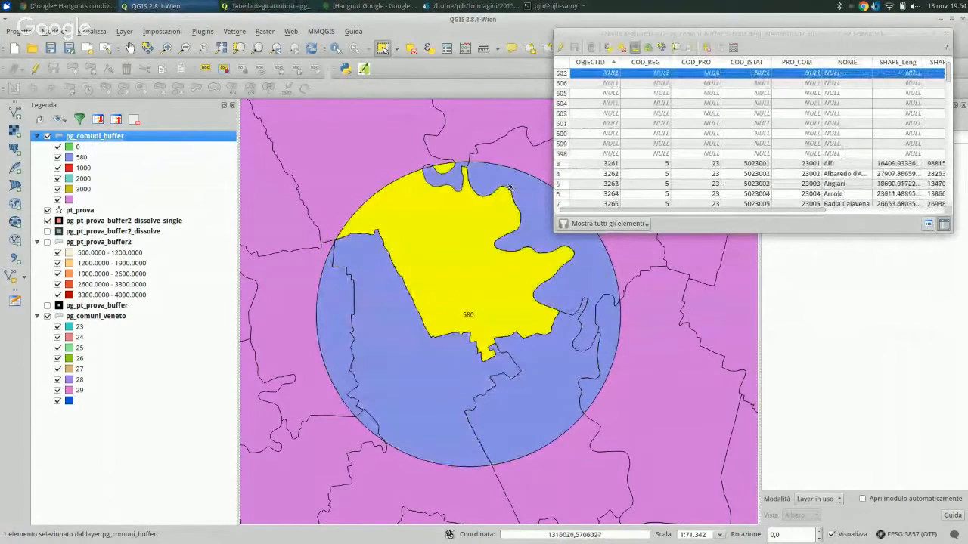
{"action": "left_click", "coordinate": [601, 338]}
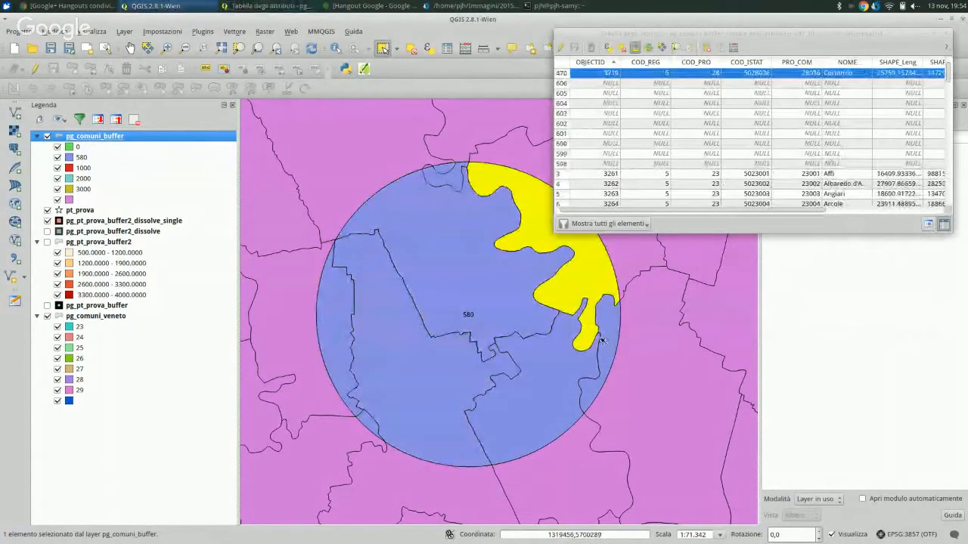
{"action": "left_click", "coordinate": [603, 342]}
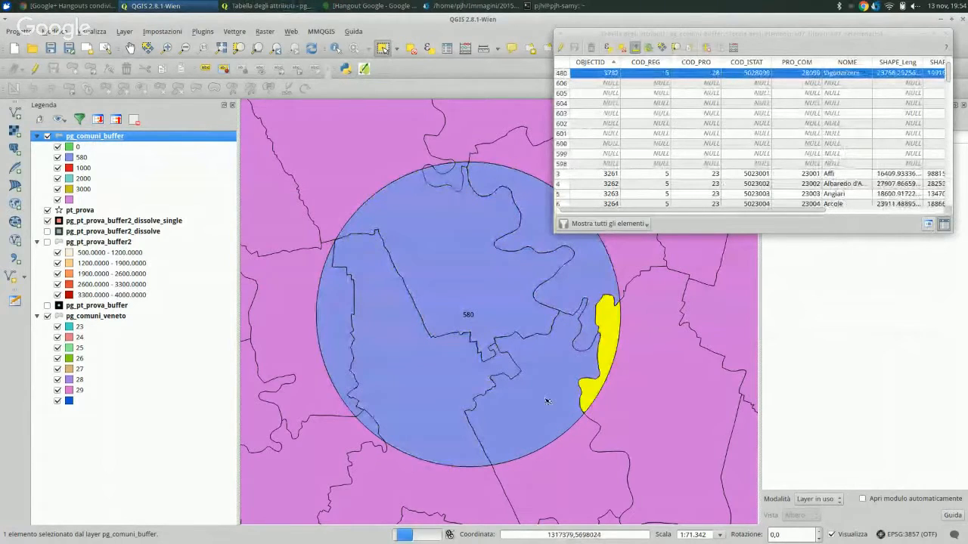
{"action": "left_click", "coordinate": [422, 398]}
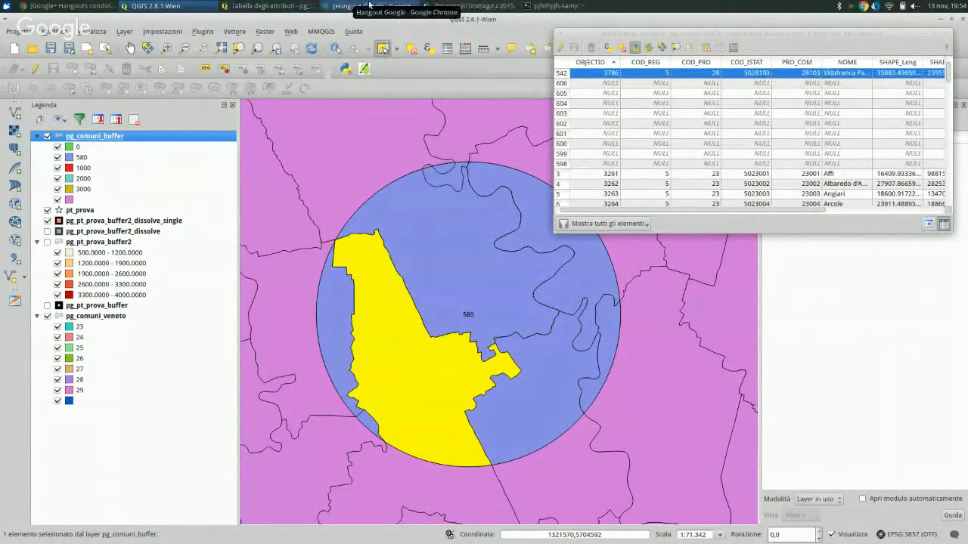
{"action": "left_click", "coordinate": [479, 246]}
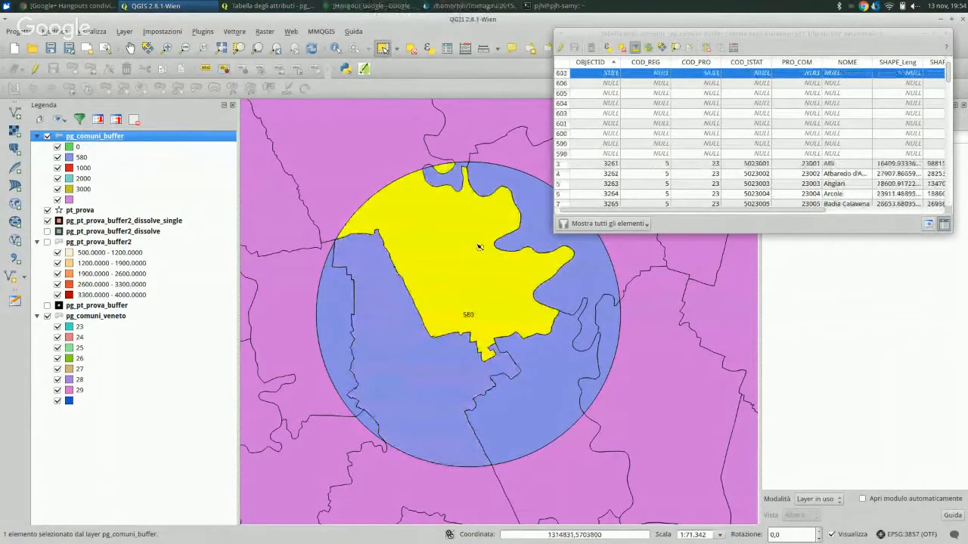
{"action": "left_click", "coordinate": [338, 325]}
{"action": "left_click", "coordinate": [368, 425]}
{"action": "left_click", "coordinate": [516, 432]}
{"action": "left_click", "coordinate": [606, 329]}
{"action": "left_click", "coordinate": [591, 283]}
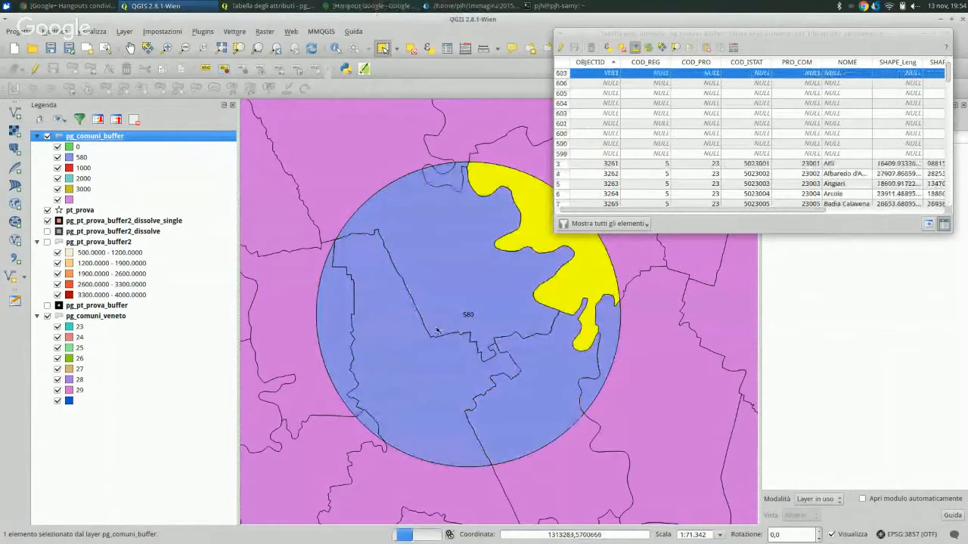
{"action": "left_click", "coordinate": [436, 330]}
{"action": "left_click", "coordinate": [351, 329]}
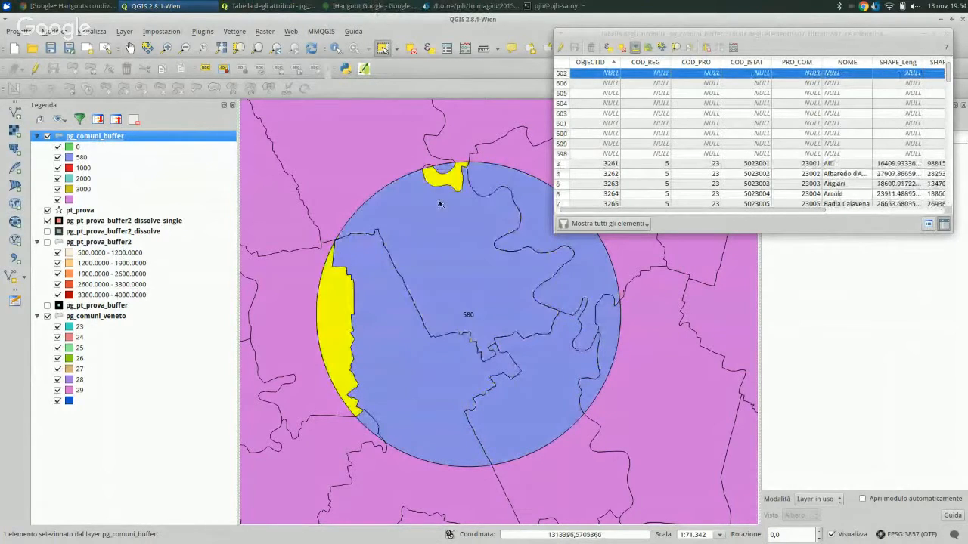
{"action": "scroll", "coordinate": [434, 345], "scroll_direction": "down", "scroll_amount": 1}
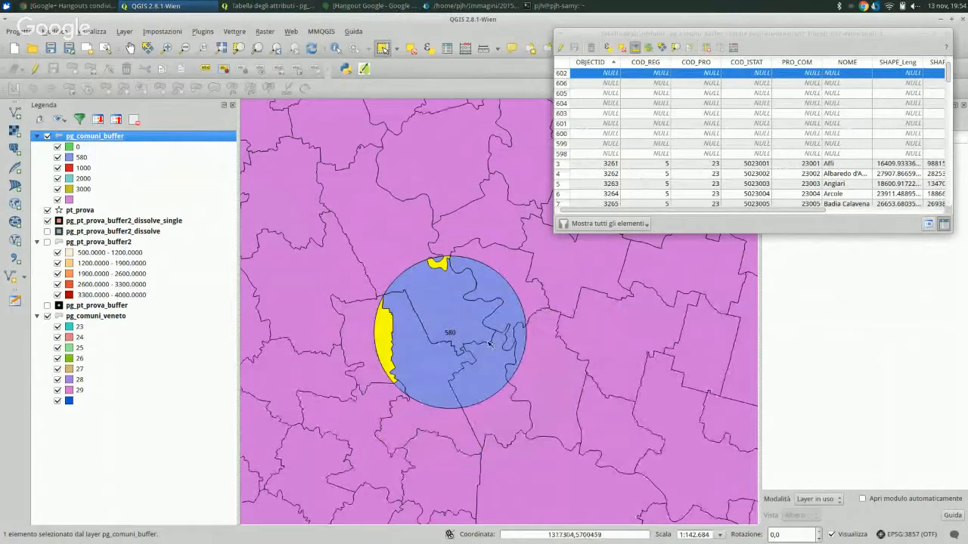
{"action": "left_click", "coordinate": [162, 31]}
{"action": "mouse_move", "coordinate": [207, 31]}
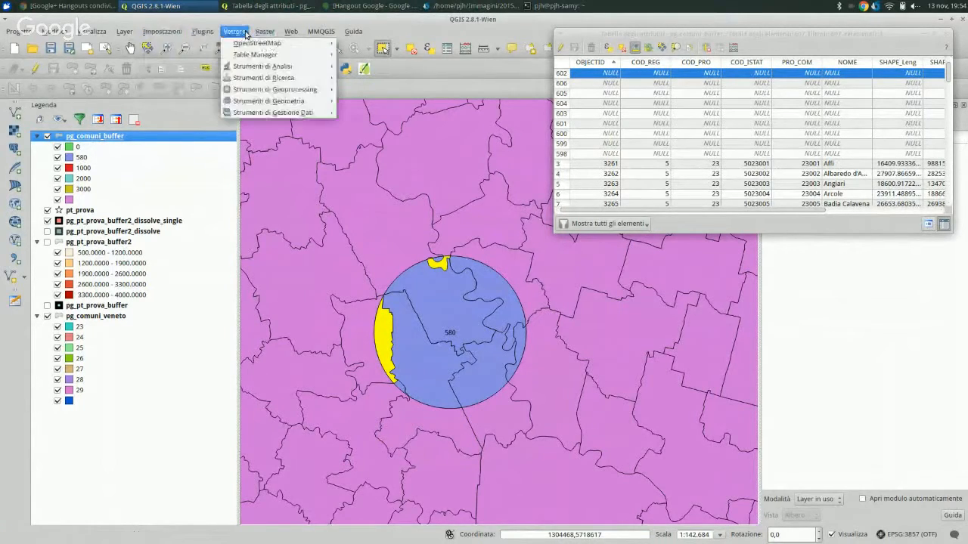
{"action": "mouse_move", "coordinate": [312, 91]}
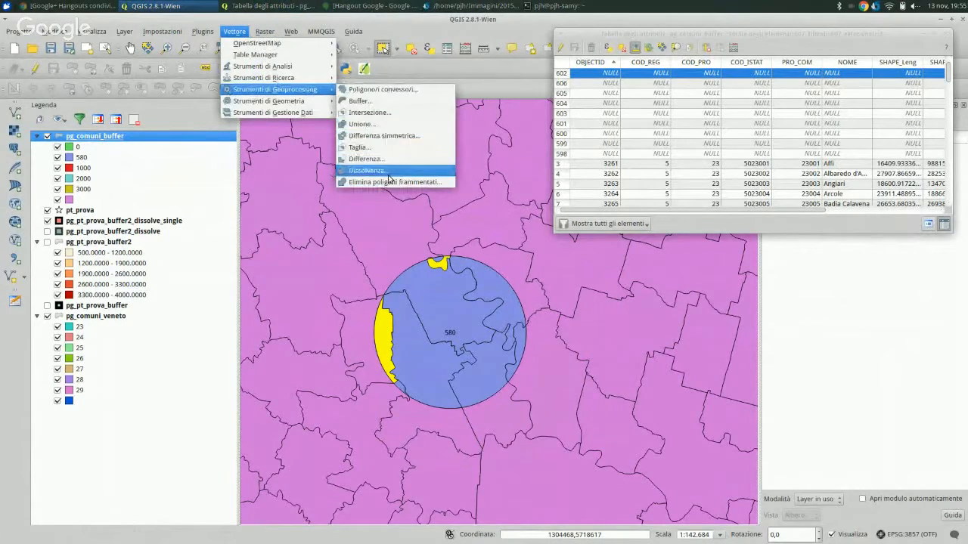
{"action": "left_click", "coordinate": [234, 32]}
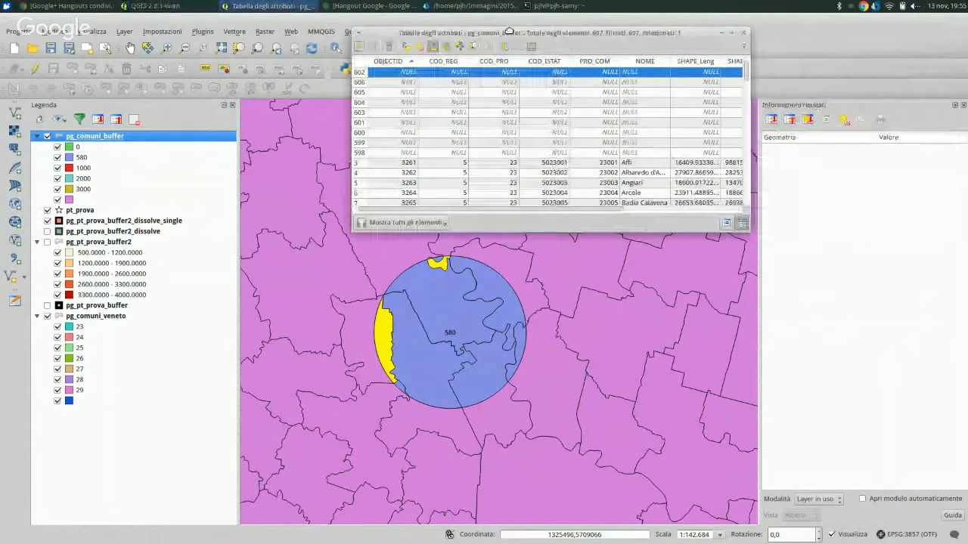
- Move the pg_comuni_buffer attribute table and widen it so that all columns through valore fit
{"action": "left_click_drag", "start_coordinate": [510, 32], "coordinate": [636, 44]}
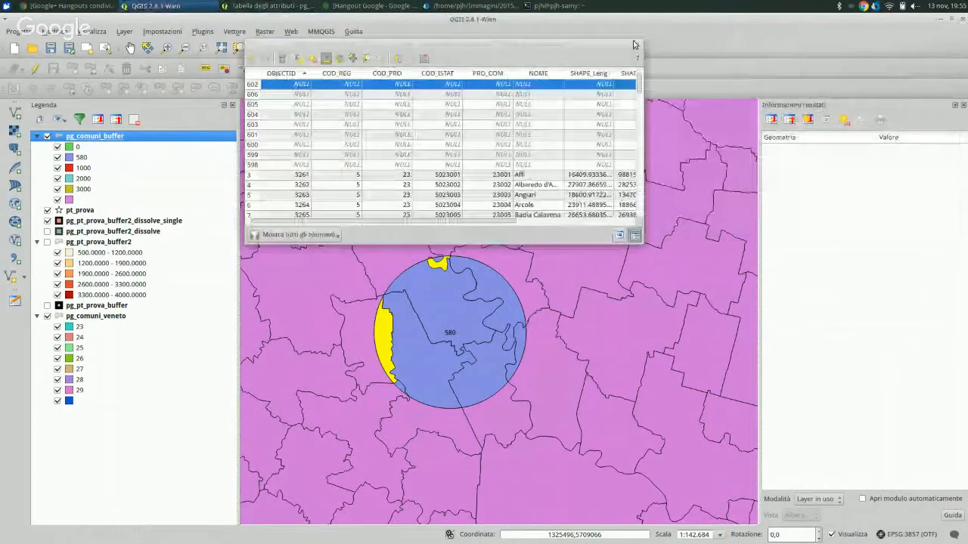
{"action": "left_click_drag", "start_coordinate": [636, 44], "coordinate": [499, 43]}
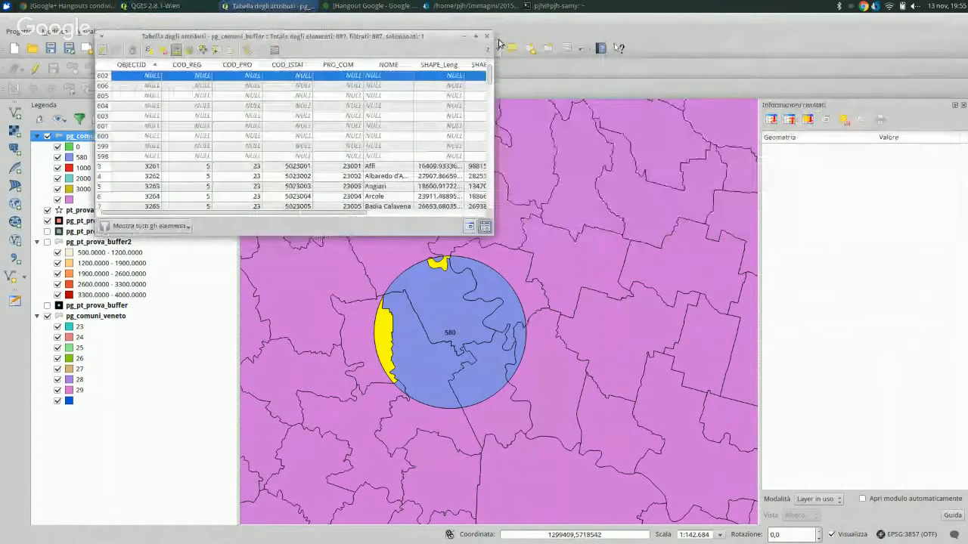
{"action": "left_click_drag", "start_coordinate": [495, 31], "coordinate": [887, 24]}
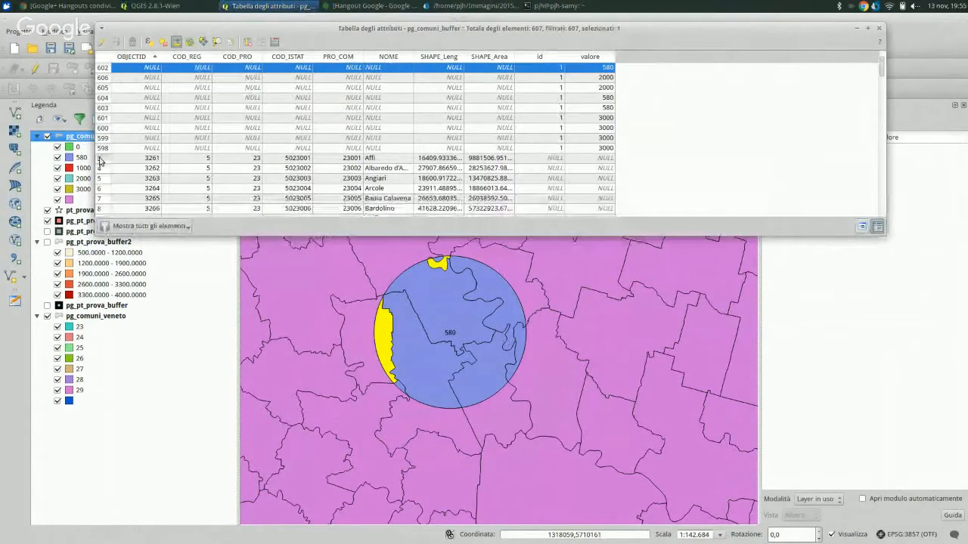
- Sort the pg_comuni_buffer attribute table by id and select the run of records whose id is NULL
{"action": "left_click_drag", "start_coordinate": [100, 161], "coordinate": [116, 325]}
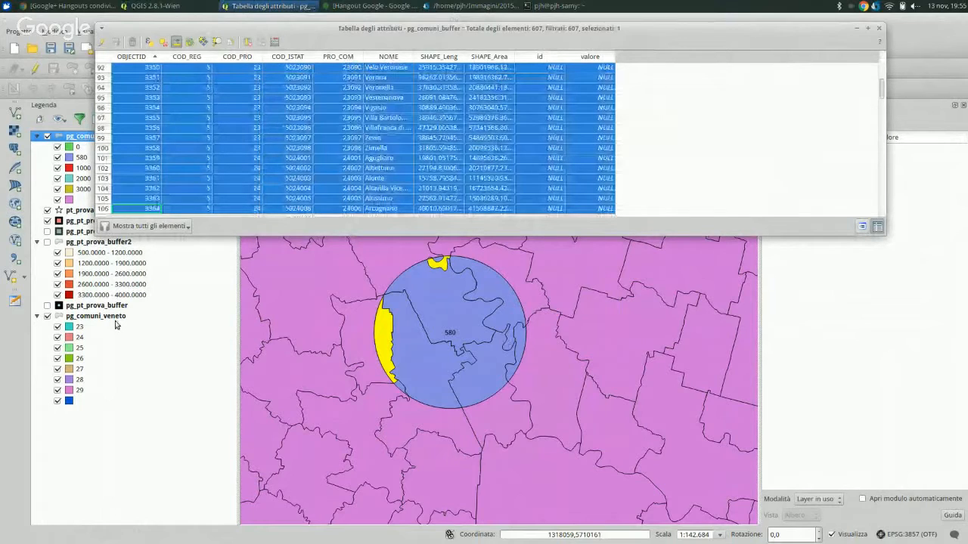
{"action": "left_click_drag", "start_coordinate": [117, 325], "coordinate": [121, 318]}
{"action": "left_click", "coordinate": [545, 56]}
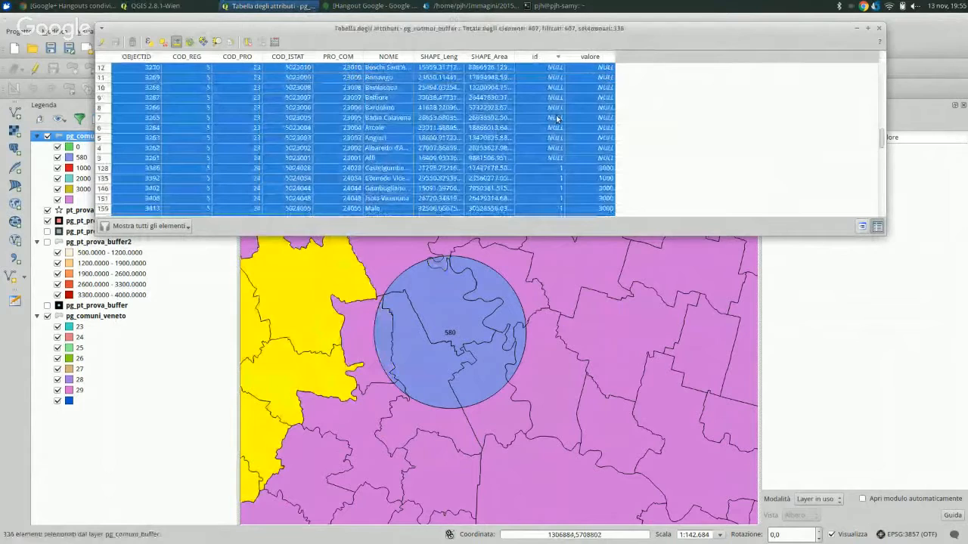
{"action": "scroll", "coordinate": [558, 119], "scroll_direction": "up", "scroll_amount": 10}
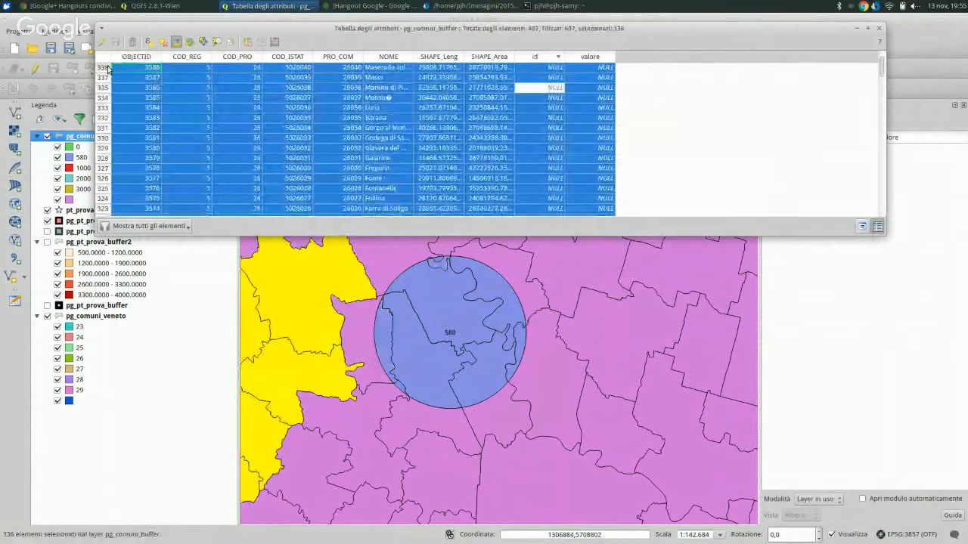
{"action": "left_click", "coordinate": [108, 70]}
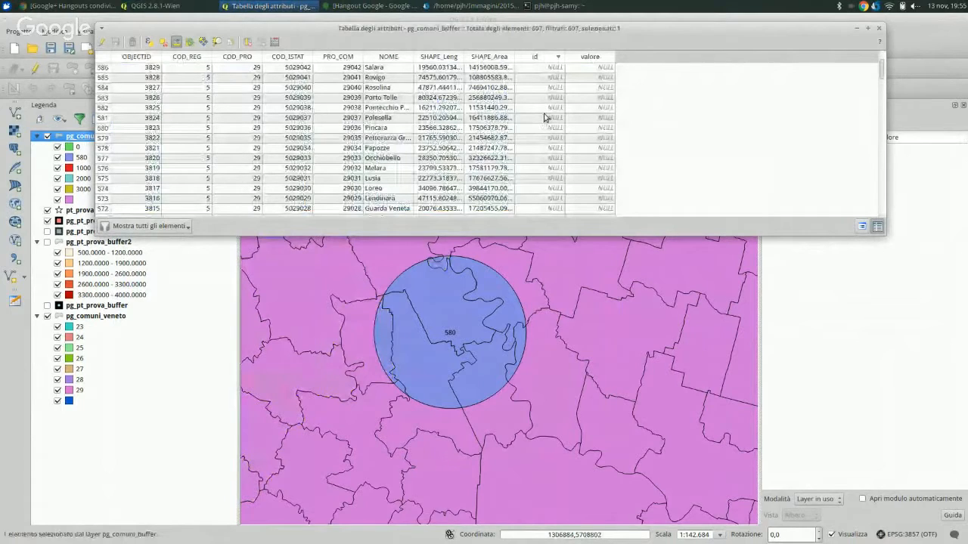
{"action": "scroll", "coordinate": [543, 151], "scroll_direction": "down", "scroll_amount": 15}
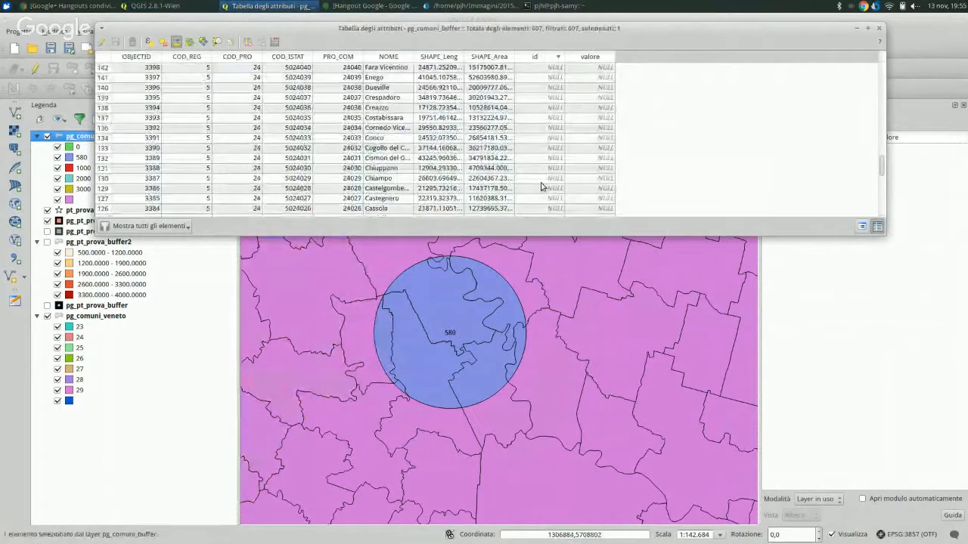
{"action": "scroll", "coordinate": [542, 186], "scroll_direction": "down", "scroll_amount": 10}
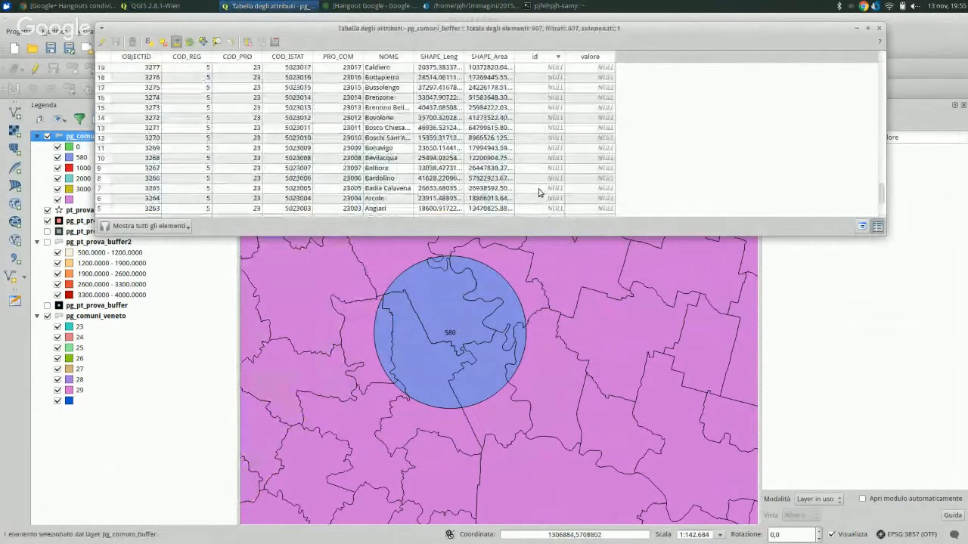
{"action": "scroll", "coordinate": [106, 192], "scroll_direction": "down", "scroll_amount": 2}
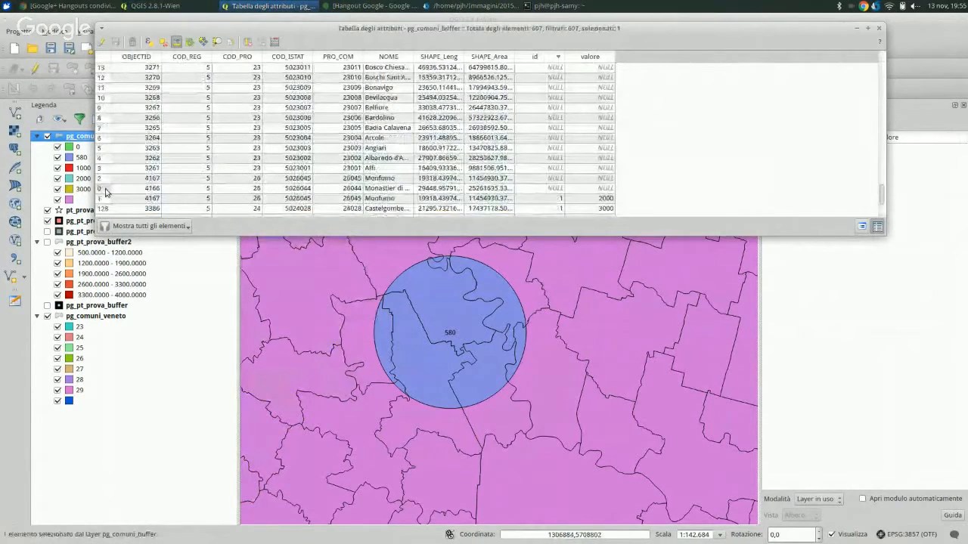
{"action": "left_click", "coordinate": [106, 189], "text": "shift"}
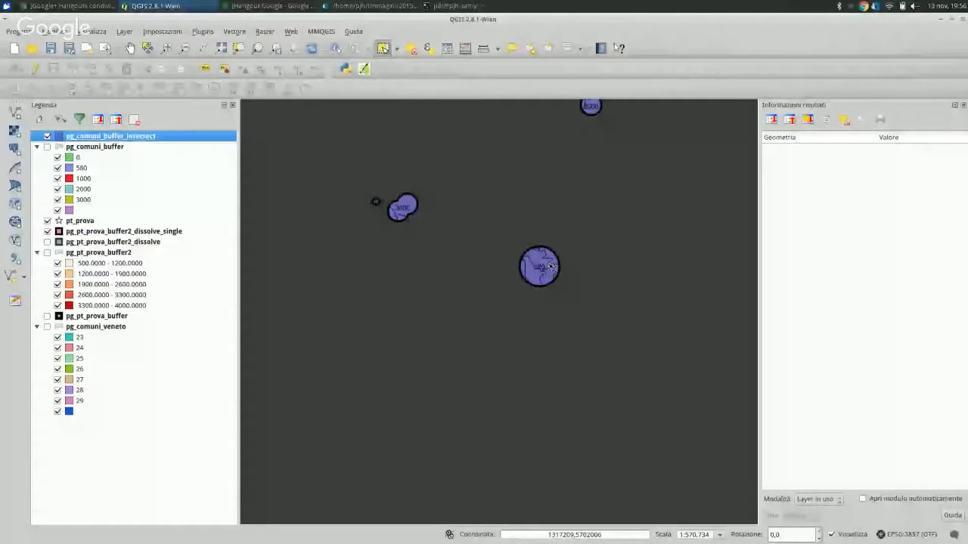
- Add the OpenStreetMap base map from the OpenLayers plugin beneath the buffer layers
{"action": "left_click_drag", "start_coordinate": [550, 266], "coordinate": [534, 370]}
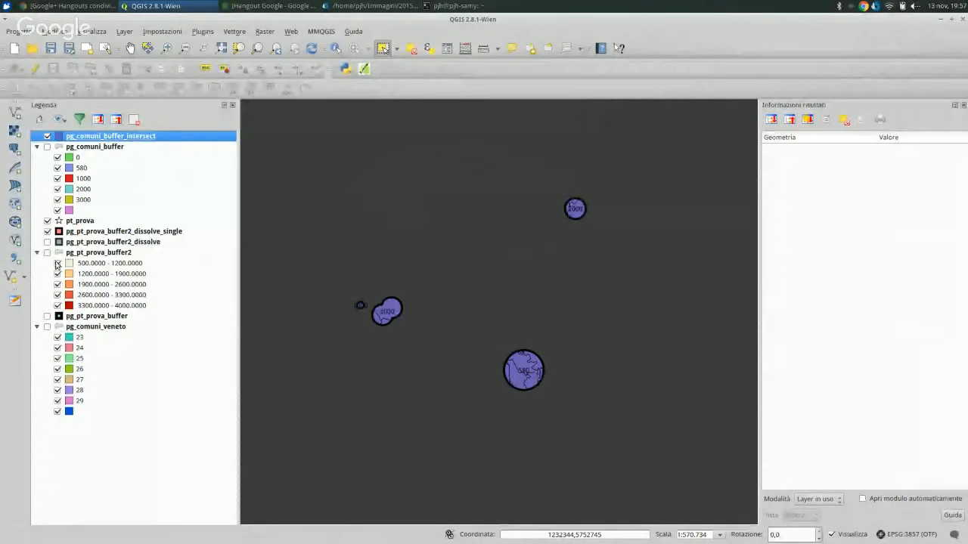
{"action": "left_click", "coordinate": [292, 31]}
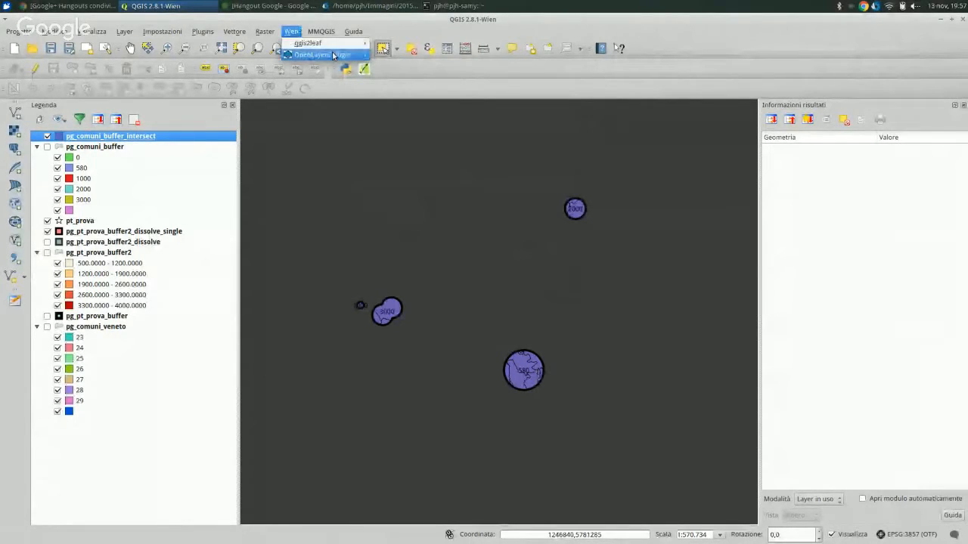
{"action": "mouse_move", "coordinate": [333, 55]}
{"action": "mouse_move", "coordinate": [408, 78]}
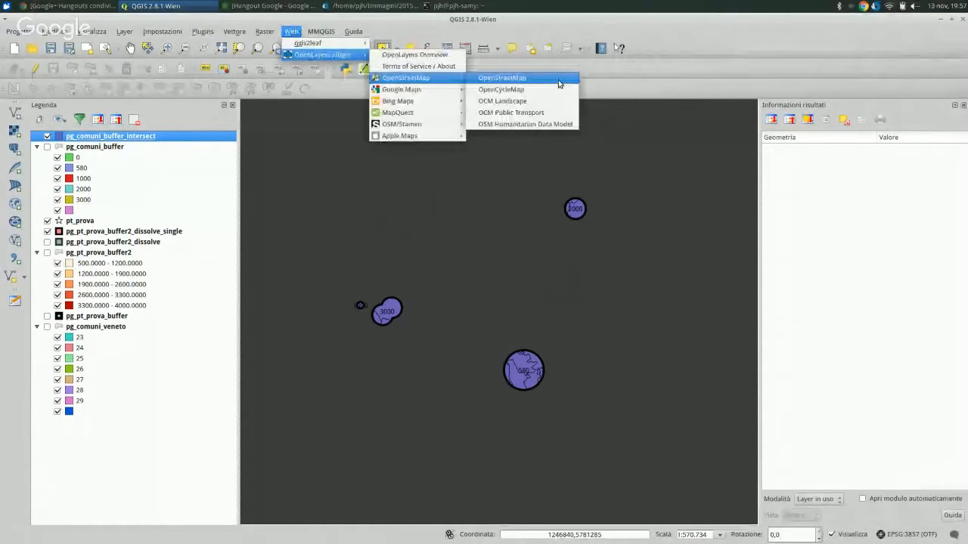
{"action": "left_click", "coordinate": [557, 78]}
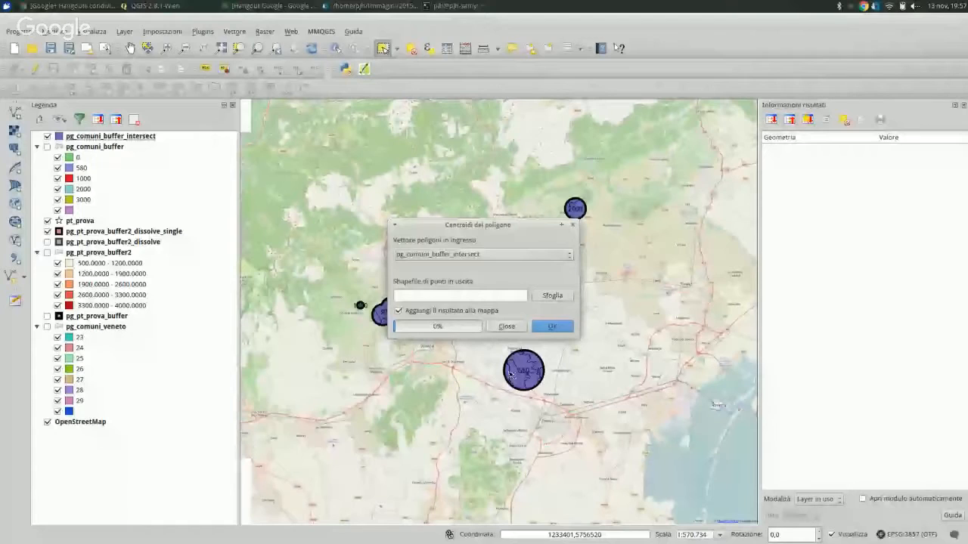
- Create the polygon centroids of pg_comuni_buffer_intersect as the point shapefile pt_comuni_buffer_intersect and add it to the map
{"action": "left_click", "coordinate": [552, 295]}
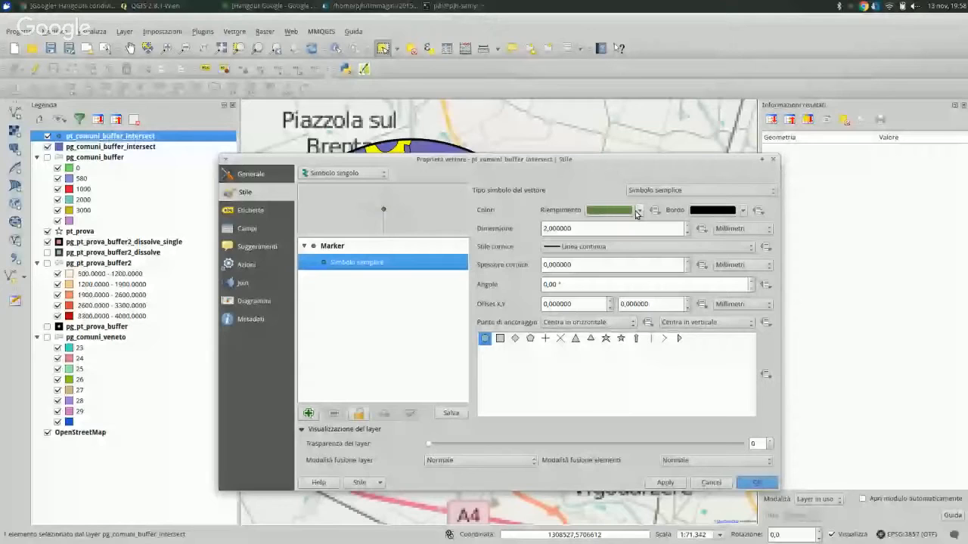
- Give the pt_comuni_buffer_intersect markers a light yellow #ffff7a fill and a size of 4 millimetres, and clear the feature selection
{"action": "left_click", "coordinate": [637, 213]}
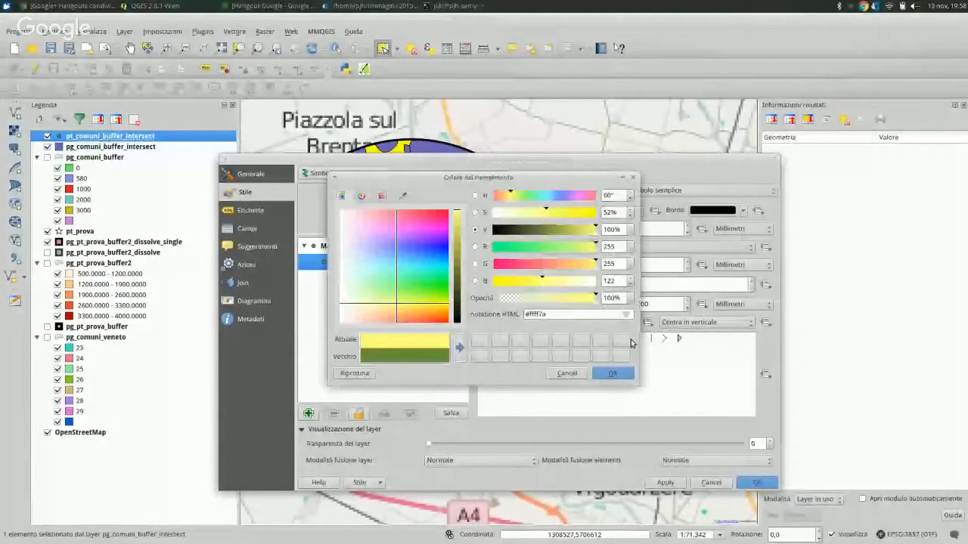
{"action": "key", "text": "Return"}
{"action": "left_click", "coordinate": [544, 227]}
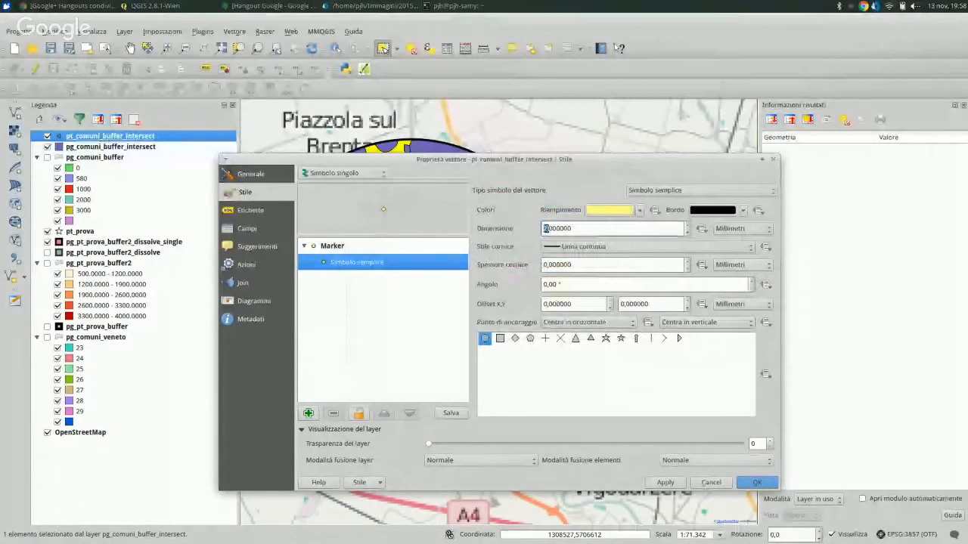
{"action": "type", "text": "4"}
{"action": "left_click", "coordinate": [665, 482]}
{"action": "left_click", "coordinate": [711, 482]}
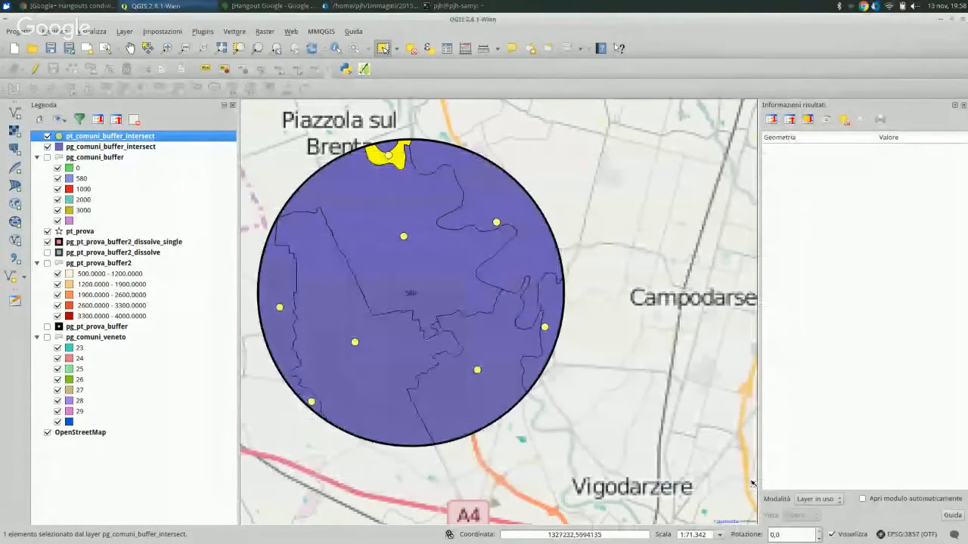
{"action": "left_click", "coordinate": [410, 48]}
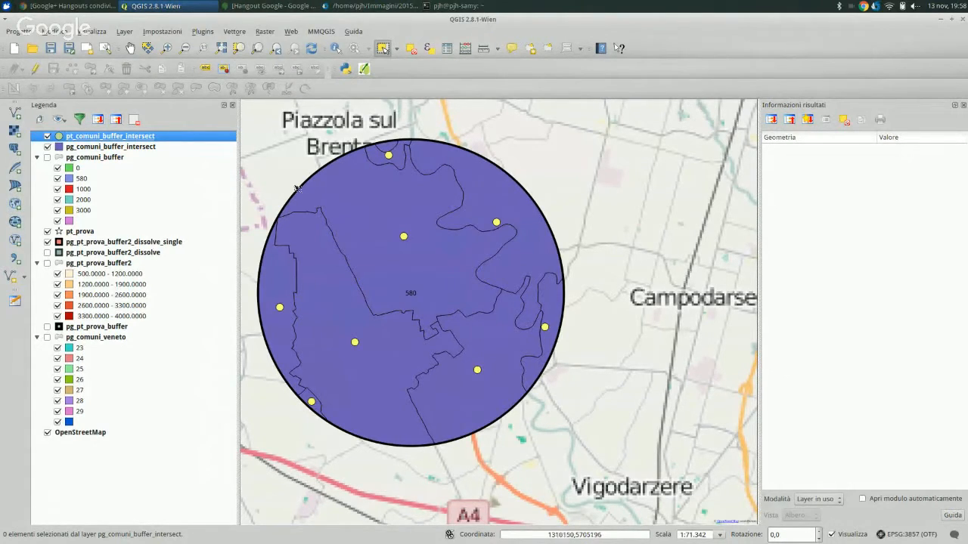
- Enable labels on the pg_comuni_buffer_intersect polygons using the valore field
{"action": "left_click", "coordinate": [101, 147]}
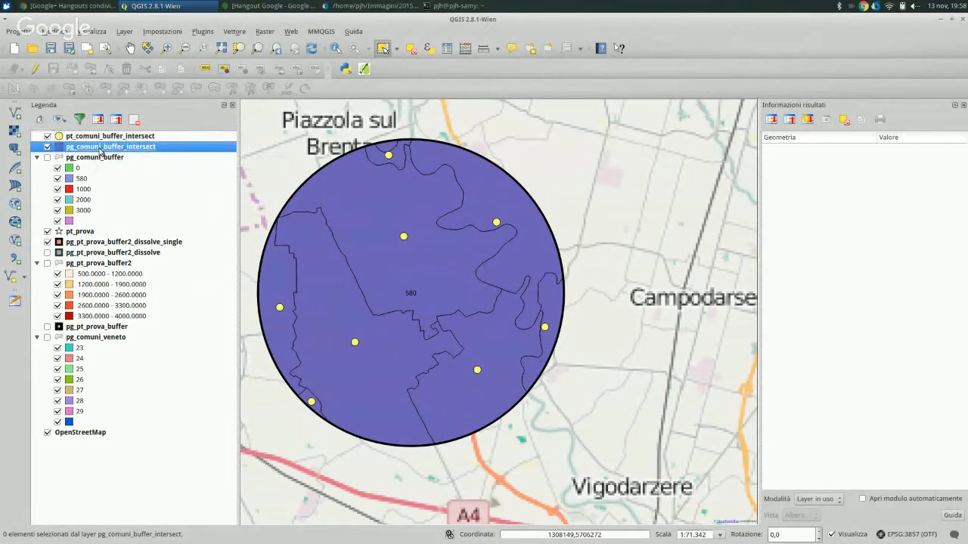
{"action": "double_click", "coordinate": [101, 148]}
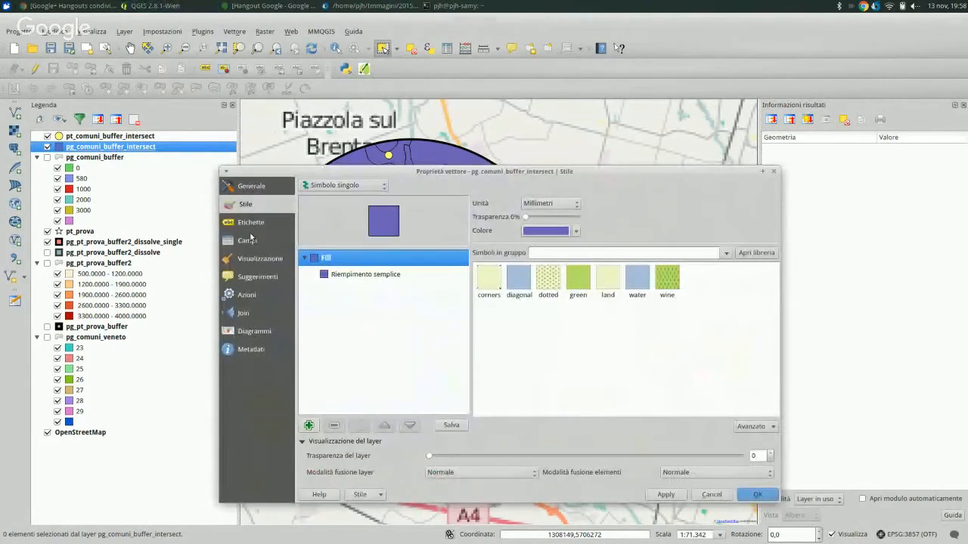
{"action": "left_click", "coordinate": [251, 222]}
{"action": "left_click", "coordinate": [393, 186]}
{"action": "left_click", "coordinate": [533, 187]}
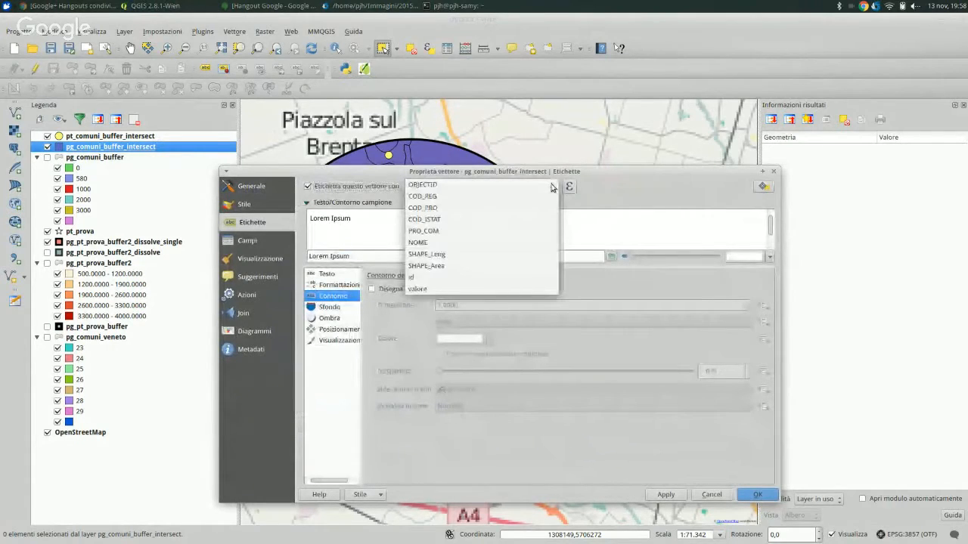
{"action": "left_click", "coordinate": [446, 242]}
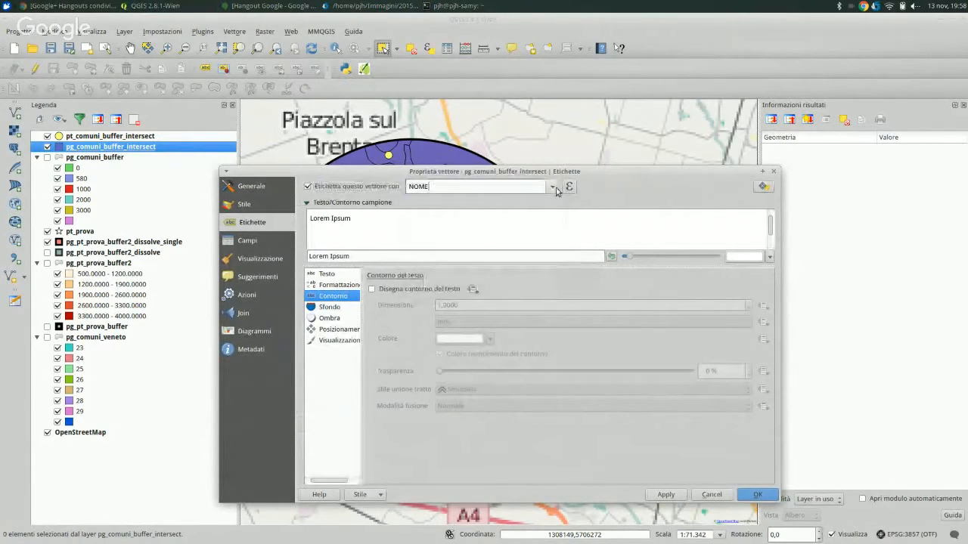
{"action": "left_click", "coordinate": [439, 186]}
{"action": "left_click", "coordinate": [436, 232]}
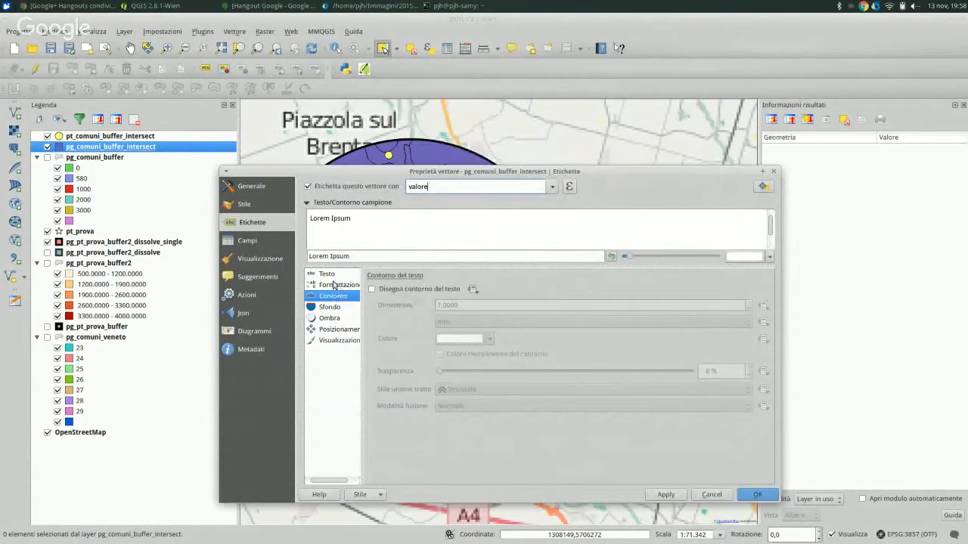
- Force the label point inside each pg_comuni_buffer_intersect polygon in the placement settings and apply the labelling
{"action": "left_click", "coordinate": [339, 330]}
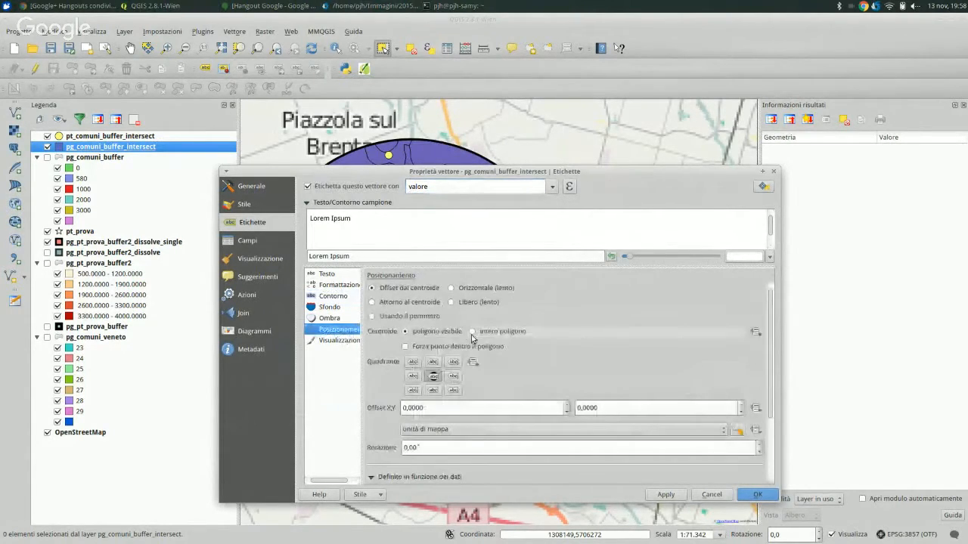
{"action": "left_click", "coordinate": [407, 347]}
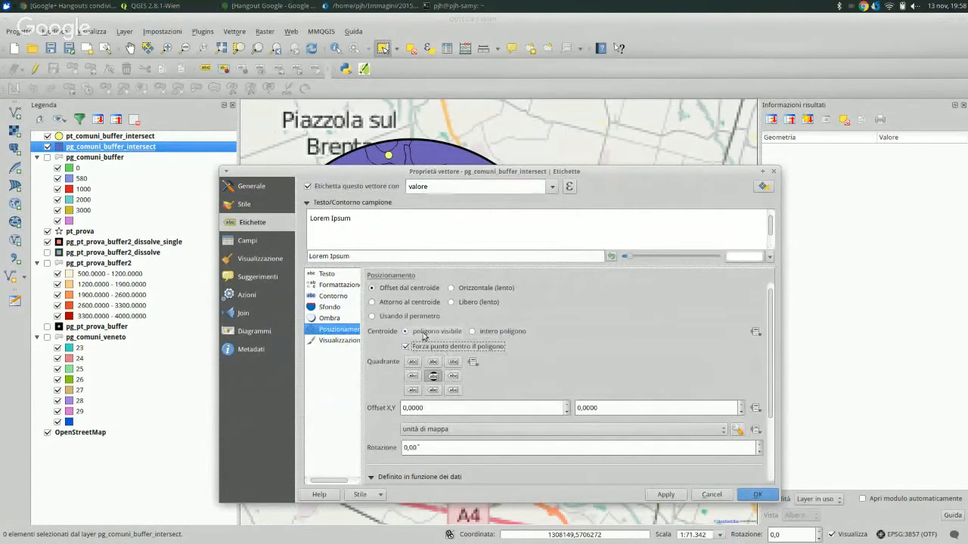
{"action": "left_click", "coordinate": [665, 494]}
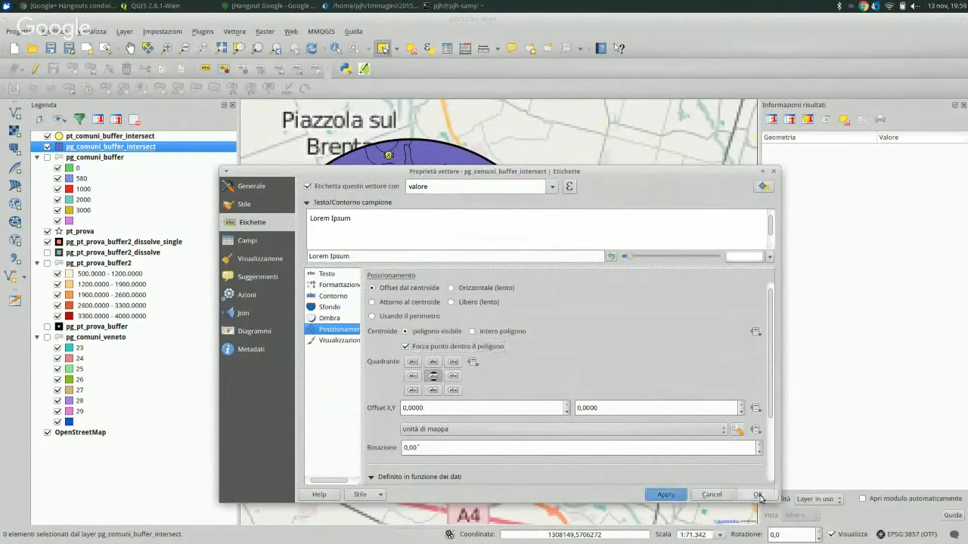
{"action": "left_click", "coordinate": [757, 494]}
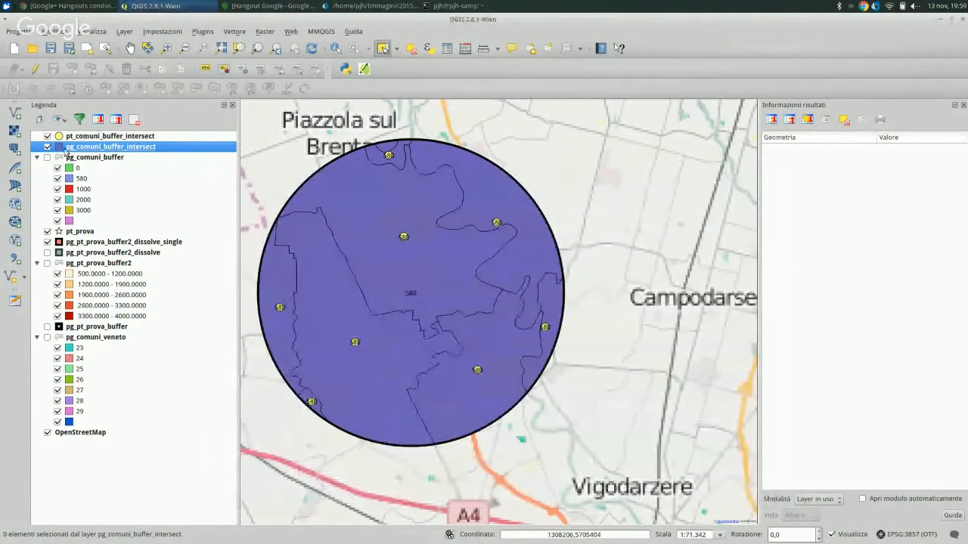
- Set the pg_comuni_buffer_intersect label text to white #ffffff with a size of 15 points
{"action": "double_click", "coordinate": [79, 151]}
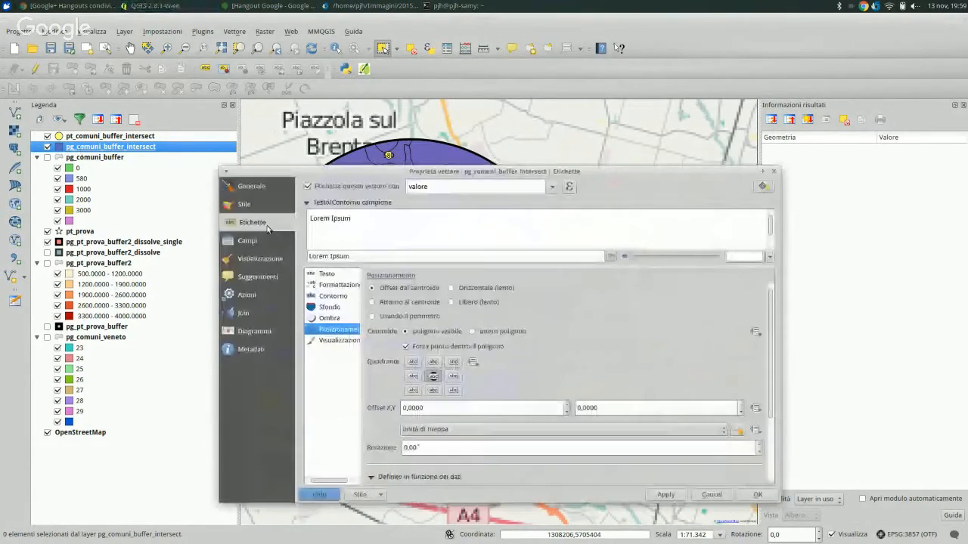
{"action": "left_click", "coordinate": [337, 273]}
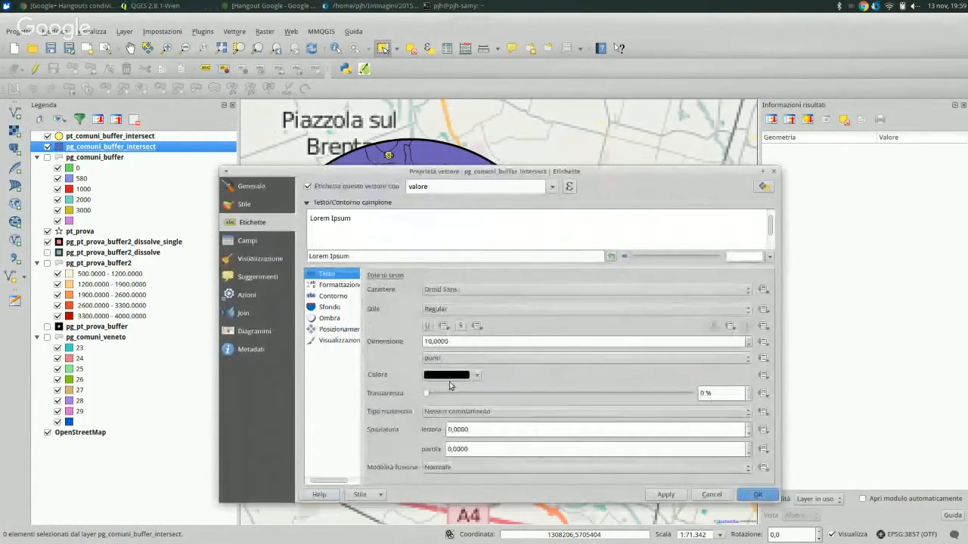
{"action": "left_click", "coordinate": [449, 376]}
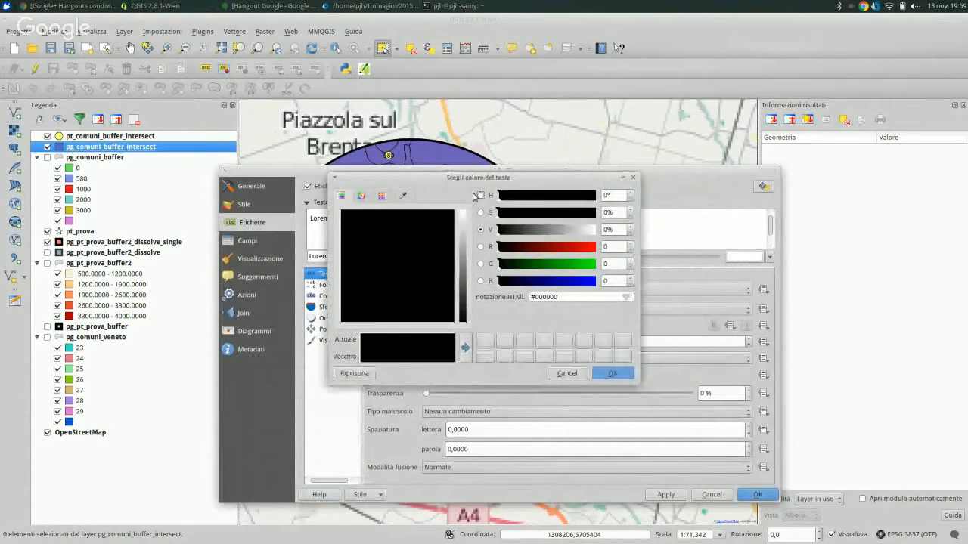
{"action": "left_click", "coordinate": [463, 236]}
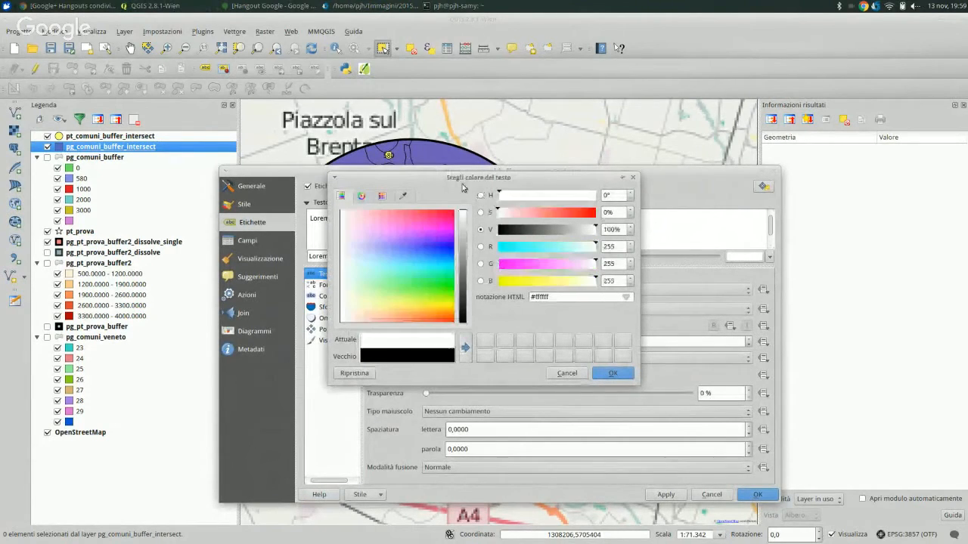
{"action": "left_click", "coordinate": [612, 372]}
{"action": "double_click", "coordinate": [447, 342]}
{"action": "type", "text": "15"}
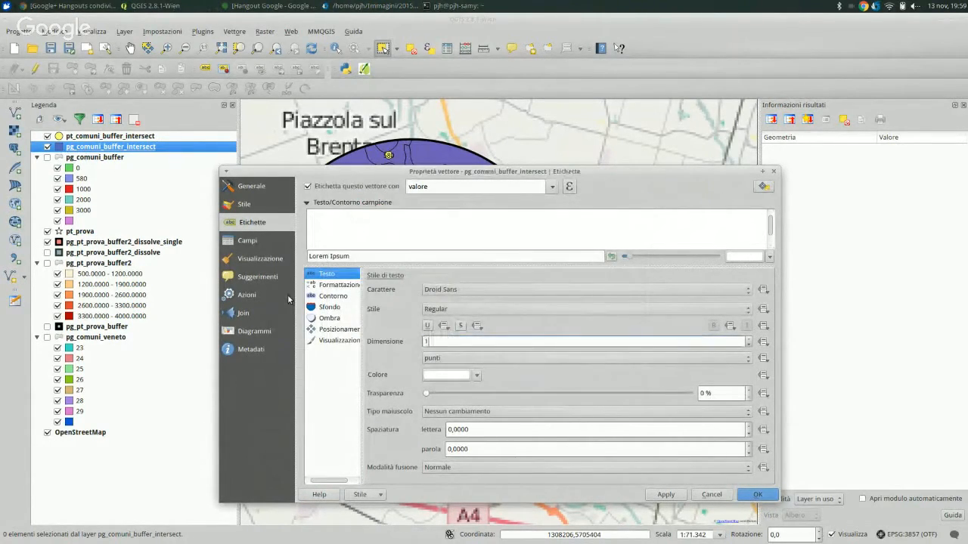
- Enable the text buffer around the pg_comuni_buffer_intersect labels and apply the labelling
{"action": "left_click", "coordinate": [335, 296]}
{"action": "left_click", "coordinate": [404, 295]}
{"action": "left_click", "coordinate": [665, 495]}
{"action": "left_click", "coordinate": [759, 494]}
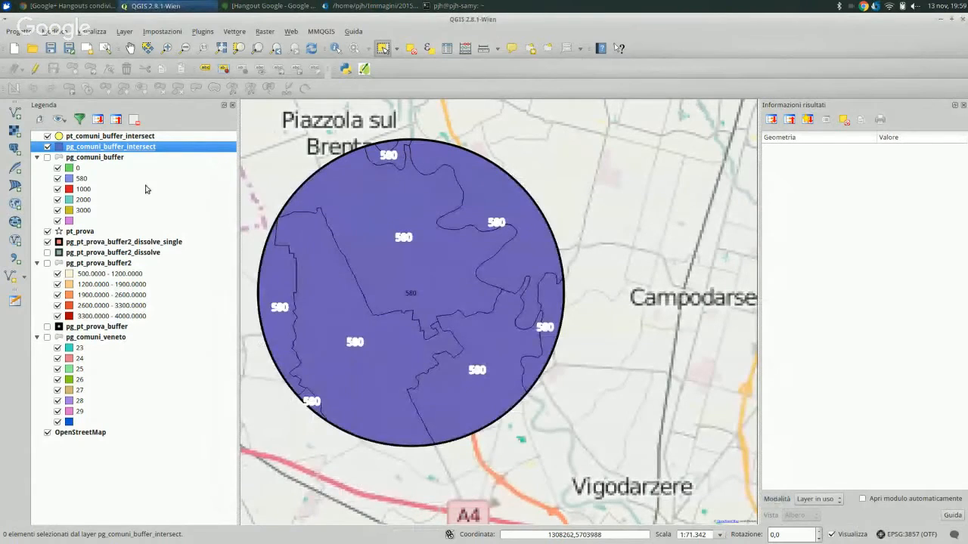
- Change the buffer colour of the pg_comuni_buffer_intersect labels to black
{"action": "double_click", "coordinate": [132, 148]}
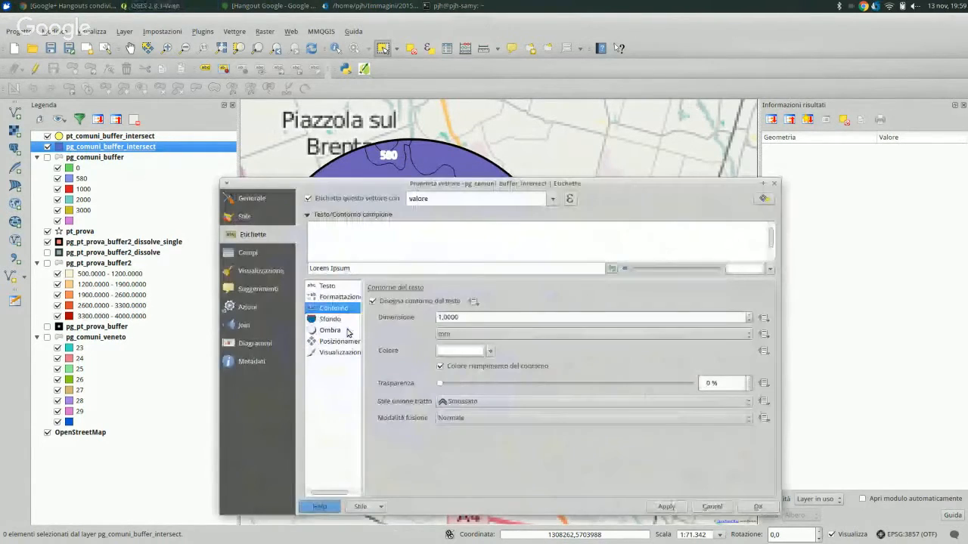
{"action": "left_click", "coordinate": [456, 351]}
{"action": "left_click_drag", "start_coordinate": [458, 303], "coordinate": [459, 325]}
{"action": "left_click", "coordinate": [612, 373]}
{"action": "left_click", "coordinate": [761, 506]}
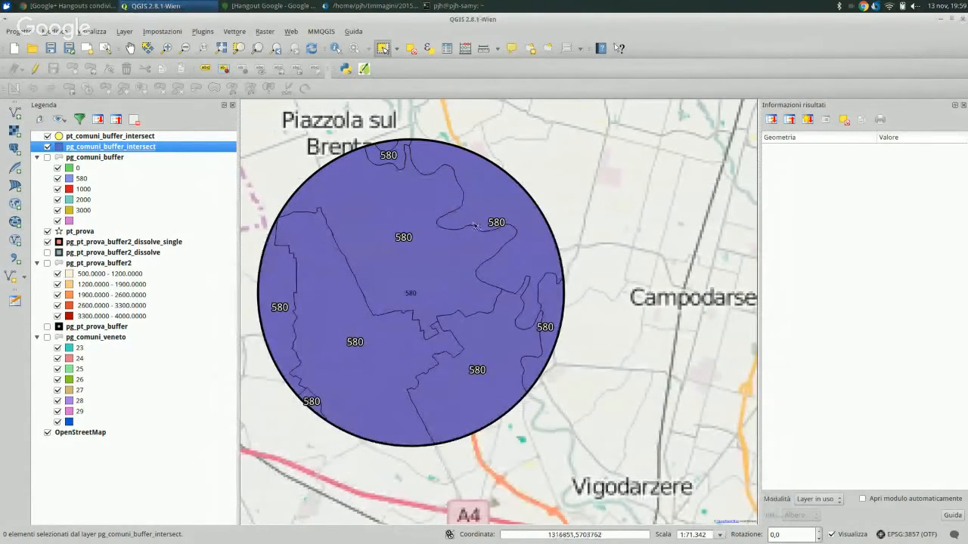
{"action": "scroll", "coordinate": [474, 225], "scroll_direction": "up", "scroll_amount": 2}
{"action": "scroll", "coordinate": [573, 237], "scroll_direction": "down", "scroll_amount": 2}
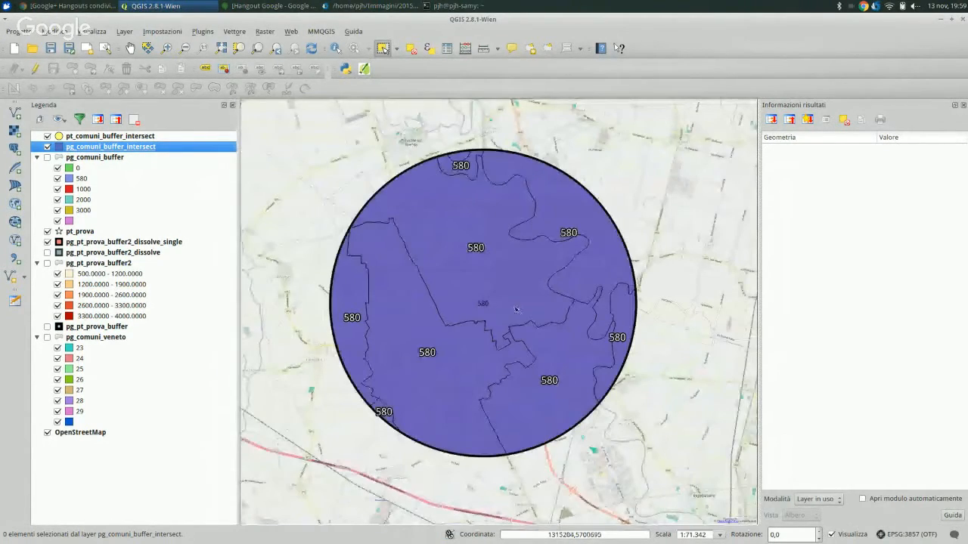
- Set the fill symbol transparency of pg_comuni_buffer_intersect to 44% and apply the style
{"action": "double_click", "coordinate": [79, 148]}
{"action": "left_click", "coordinate": [246, 228]}
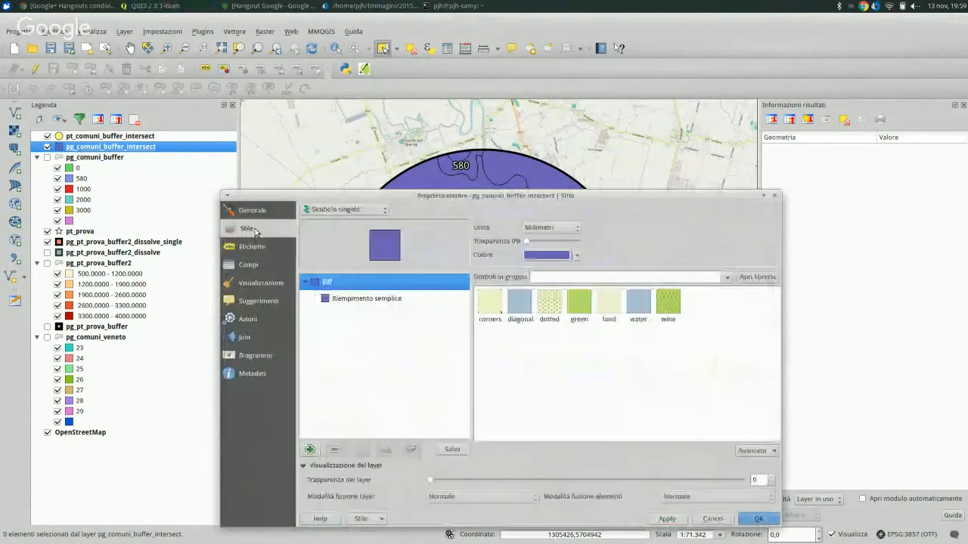
{"action": "left_click_drag", "start_coordinate": [527, 240], "coordinate": [553, 240]}
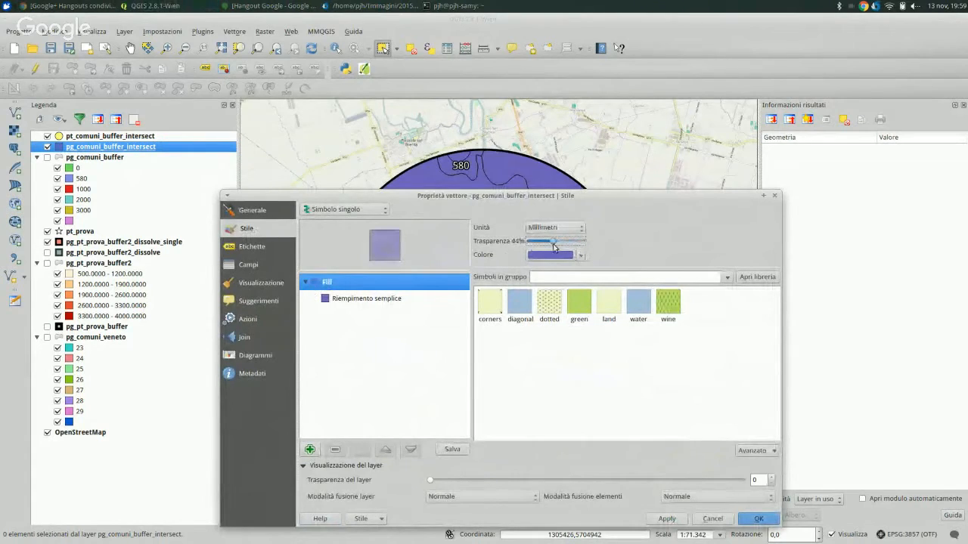
{"action": "left_click", "coordinate": [665, 519]}
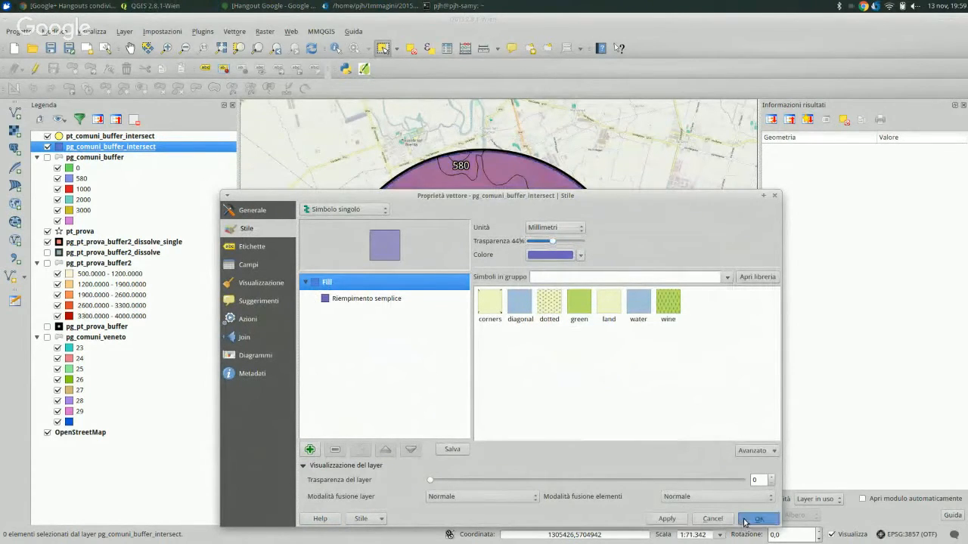
{"action": "left_click", "coordinate": [745, 520]}
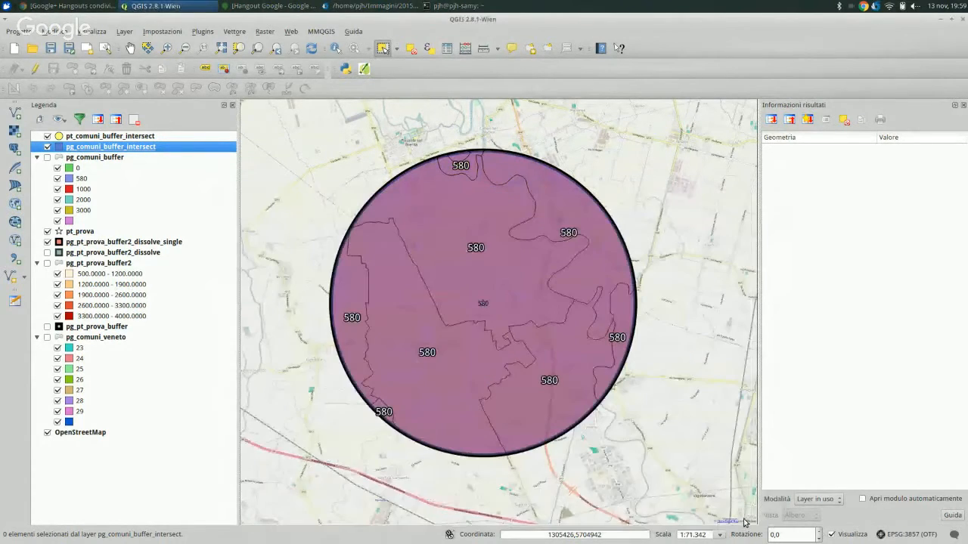
- Hide the pg_pt_prova_buffer2_dissolve_single layer and move pt_prova between pt_comuni_buffer_intersect and pg_comuni_buffer_intersect in the layer order
{"action": "left_click", "coordinate": [47, 242]}
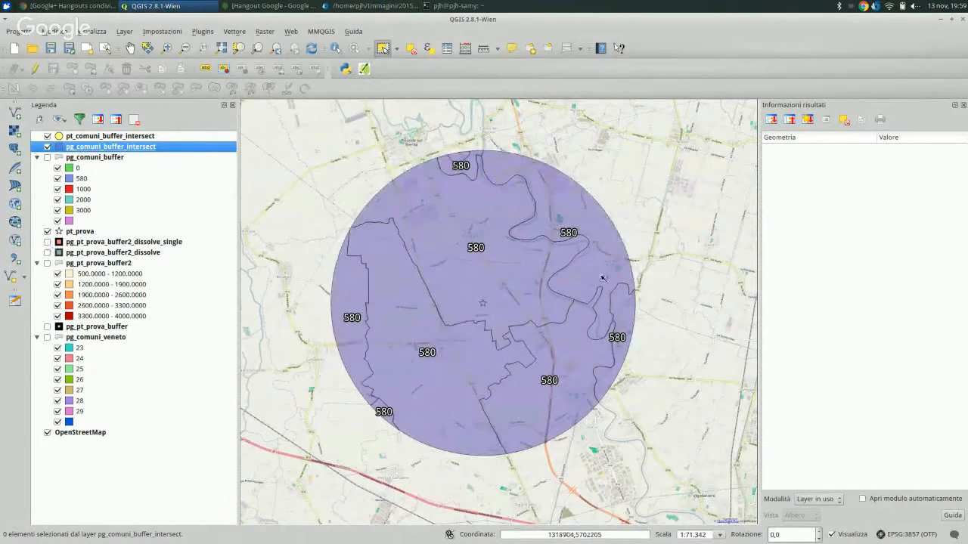
{"action": "left_click", "coordinate": [97, 157]}
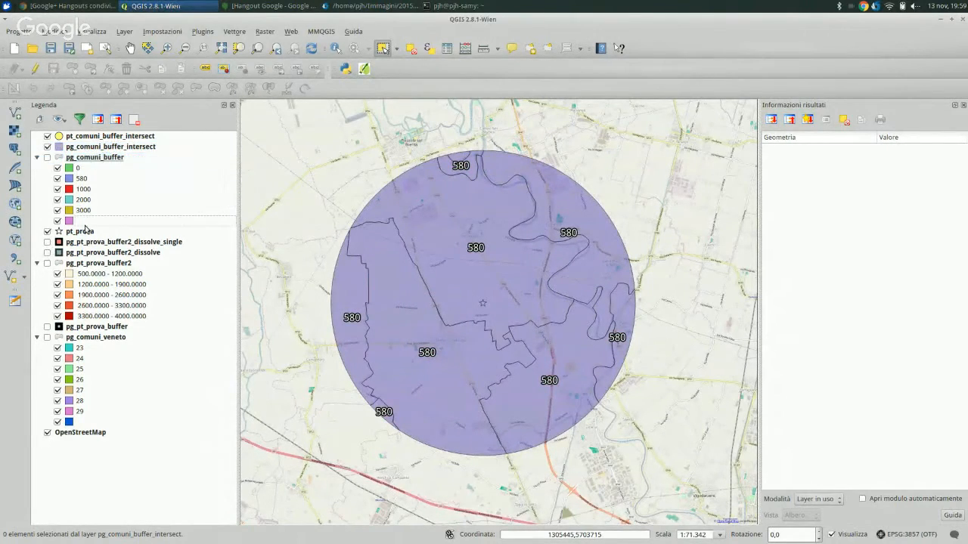
{"action": "left_click_drag", "start_coordinate": [93, 232], "coordinate": [83, 141]}
{"action": "left_click", "coordinate": [83, 138]}
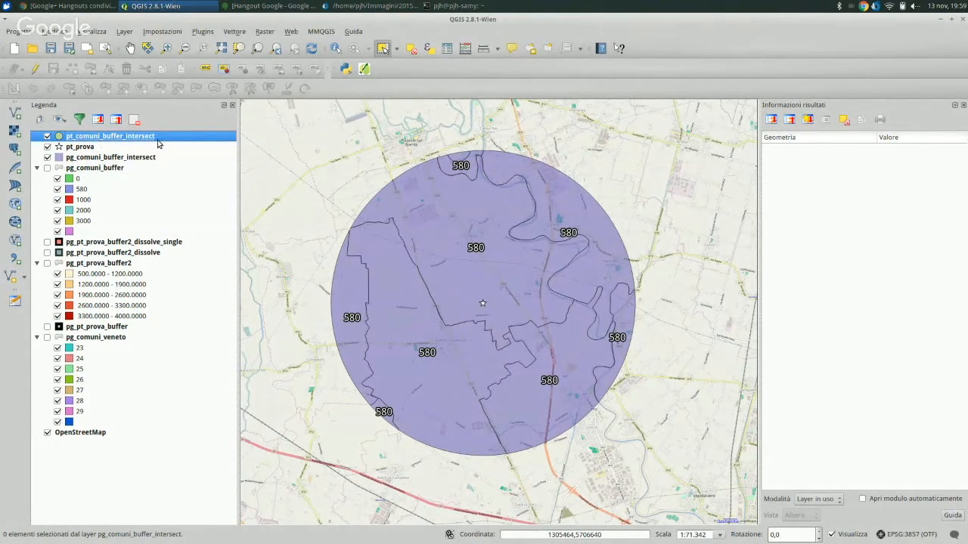
- Enlarge the pt_comuni_buffer_intersect simple marker to a size of 20 millimetres and apply the style
{"action": "double_click", "coordinate": [79, 142]}
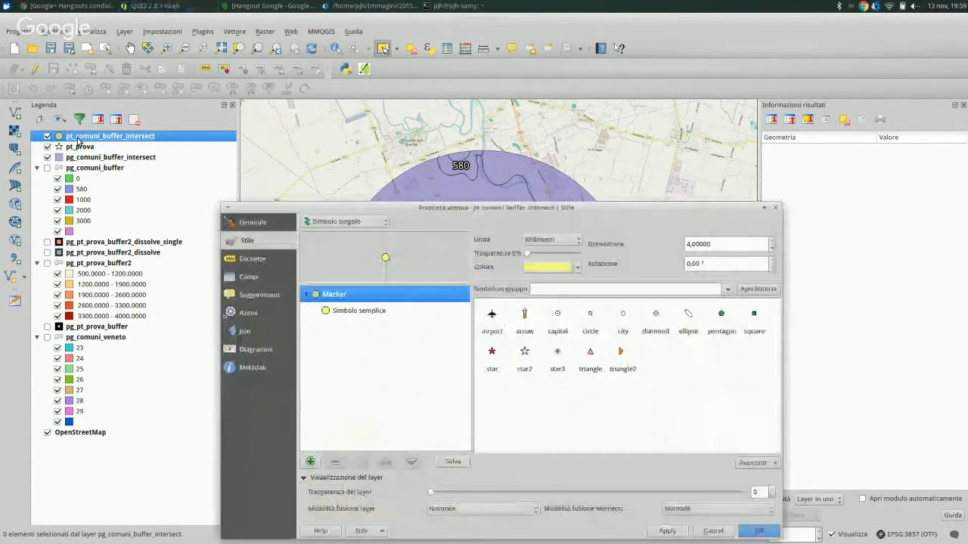
{"action": "left_click", "coordinate": [355, 310]}
{"action": "left_click_drag", "start_coordinate": [614, 276], "coordinate": [439, 254]}
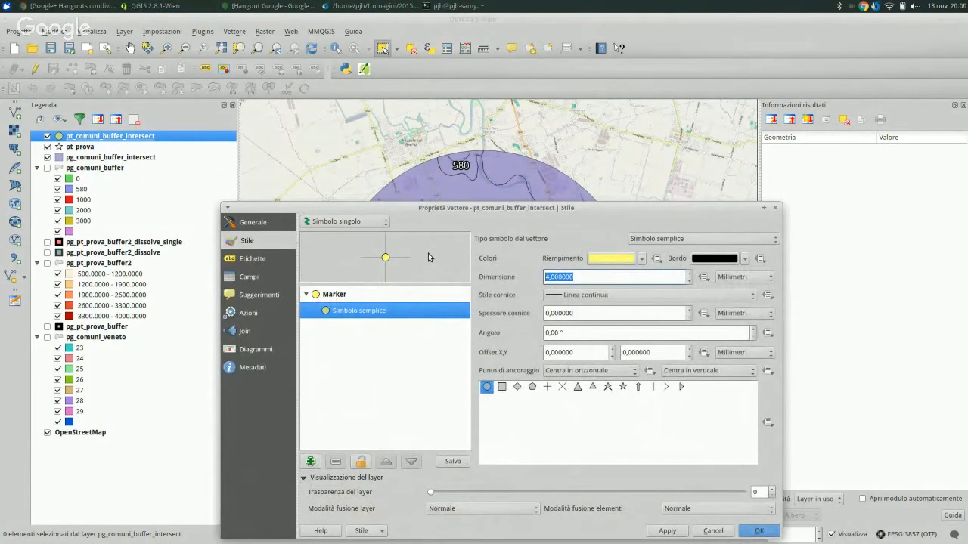
{"action": "type", "text": "20"}
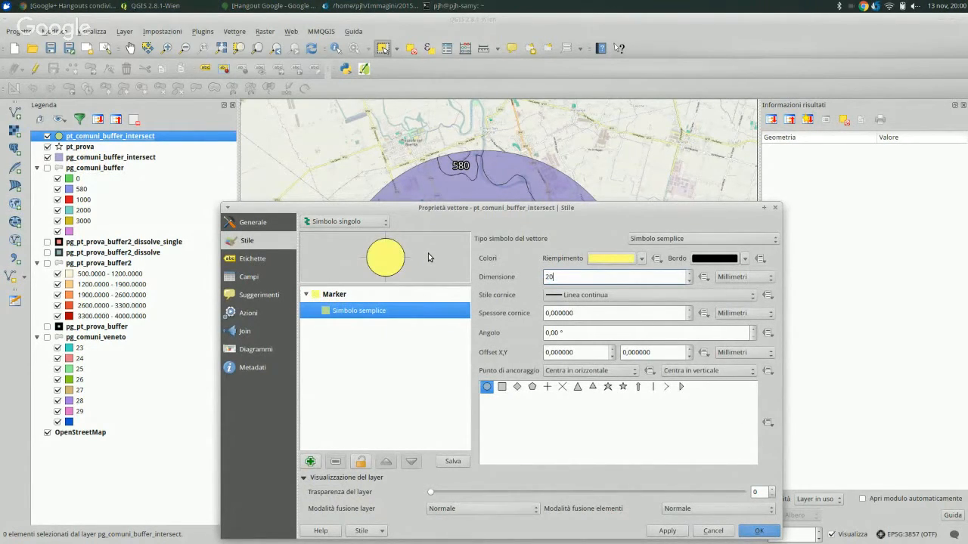
{"action": "left_click", "coordinate": [658, 533]}
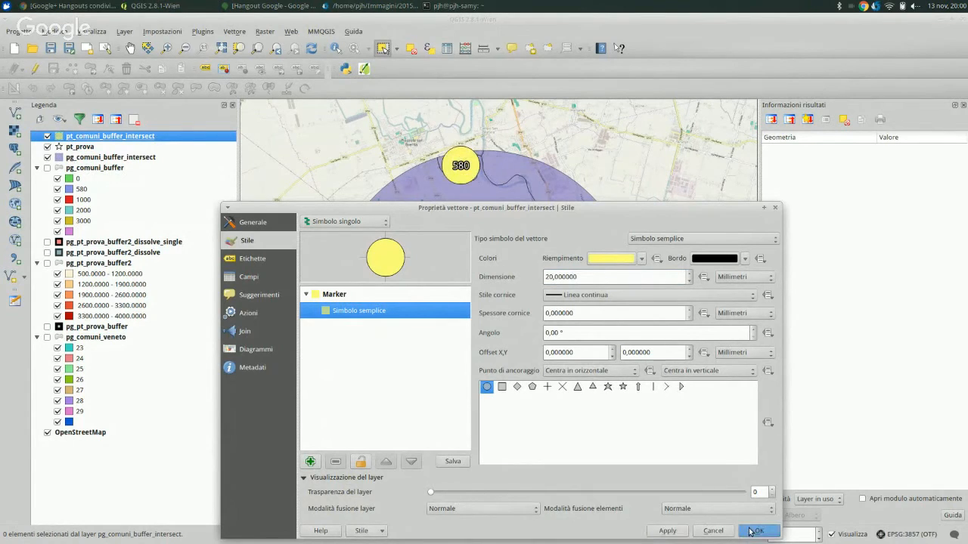
{"action": "left_click", "coordinate": [751, 531]}
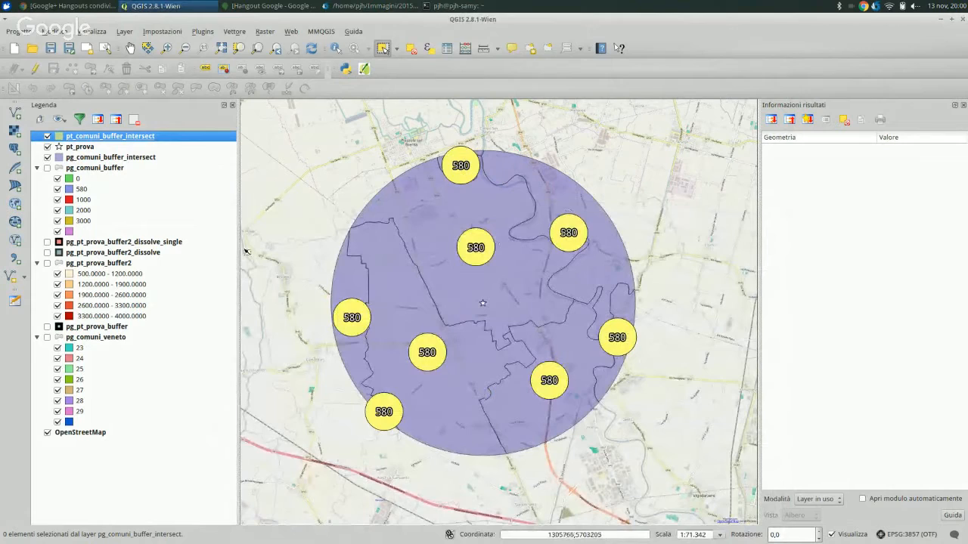
- Hide the pt_comuni_buffer_intersect layer and draw an elliptical background behind the pg_comuni_buffer_intersect labels
{"action": "left_click", "coordinate": [47, 136]}
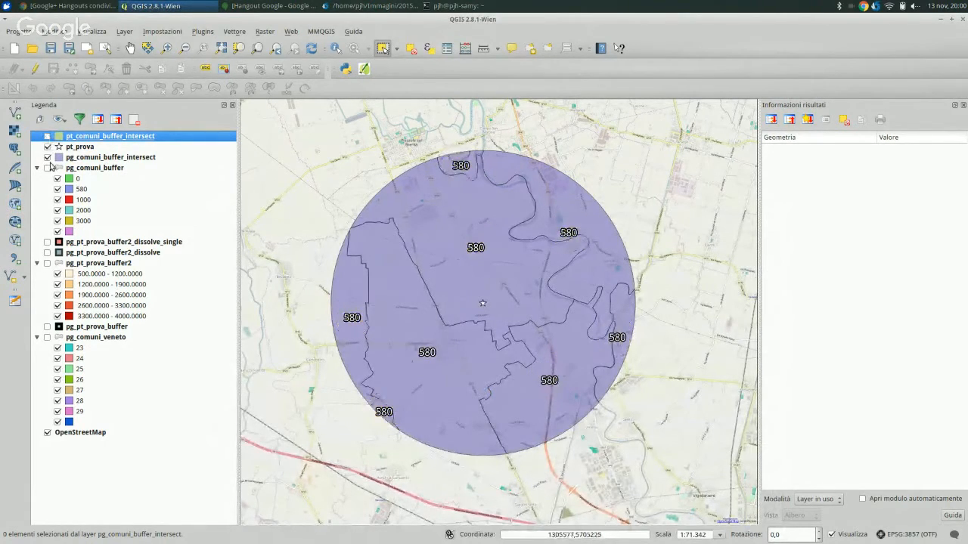
{"action": "double_click", "coordinate": [75, 147]}
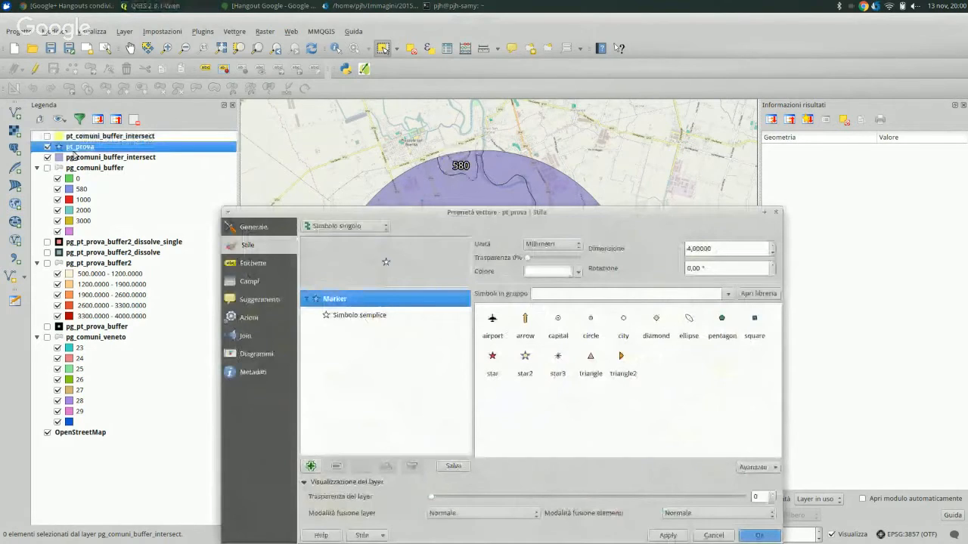
{"action": "double_click", "coordinate": [75, 157]}
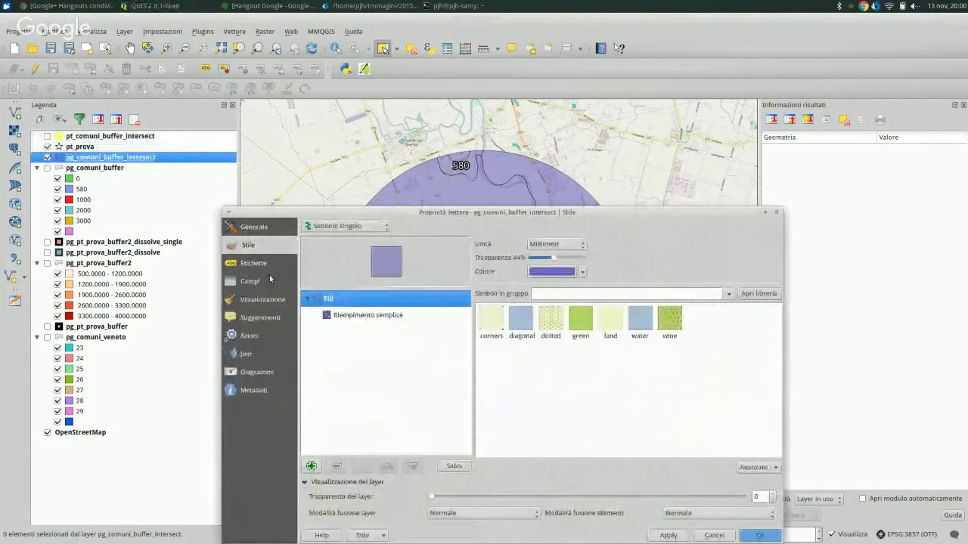
{"action": "left_click", "coordinate": [261, 265]}
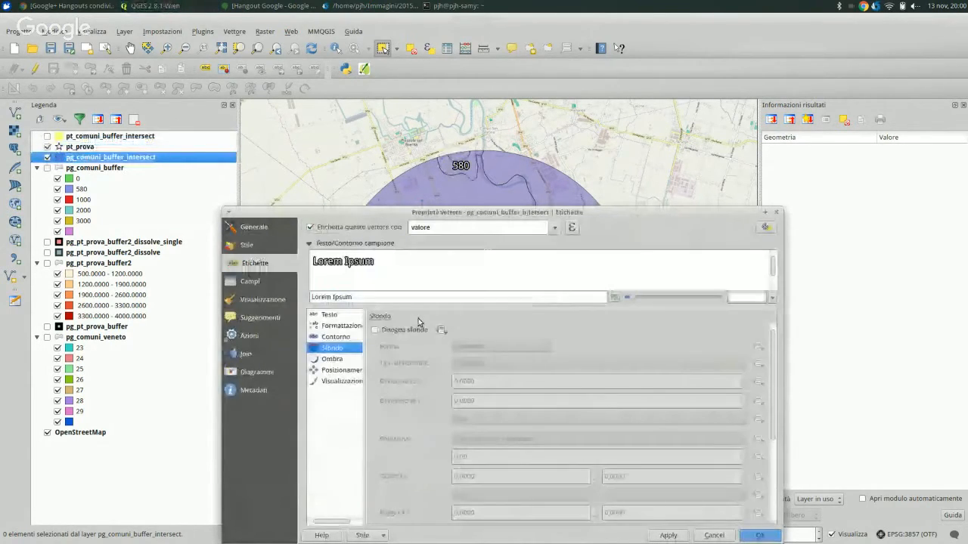
{"action": "left_click_drag", "start_coordinate": [418, 318], "coordinate": [414, 229]}
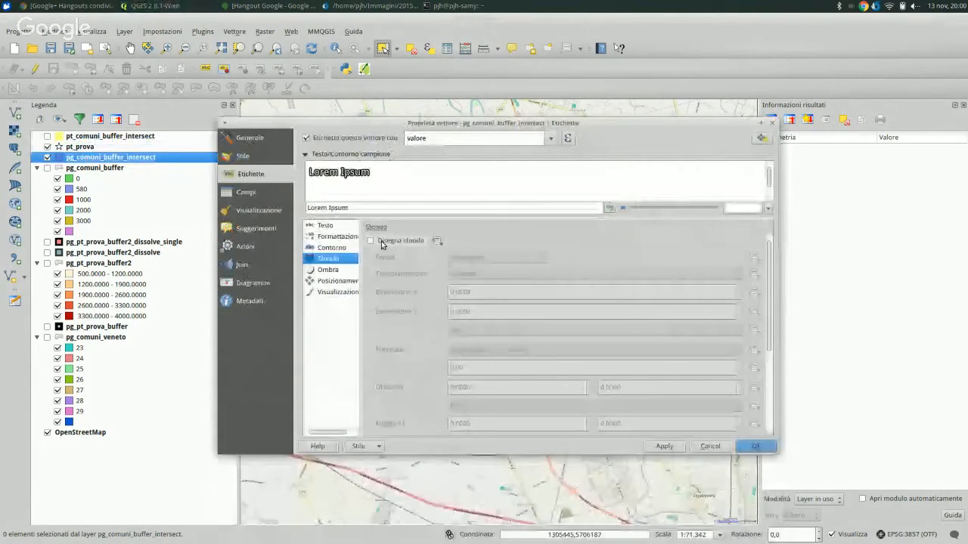
{"action": "left_click", "coordinate": [371, 241]}
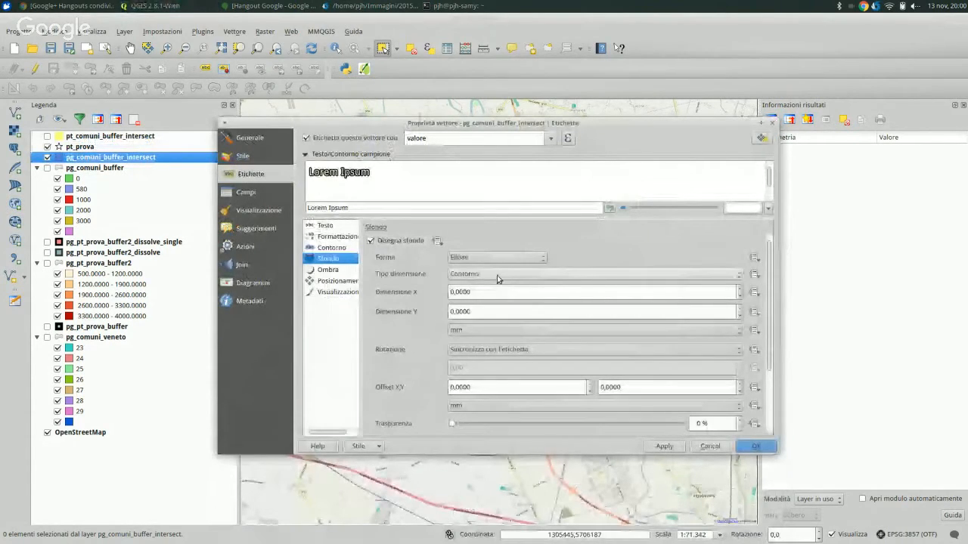
{"action": "left_click", "coordinate": [755, 447]}
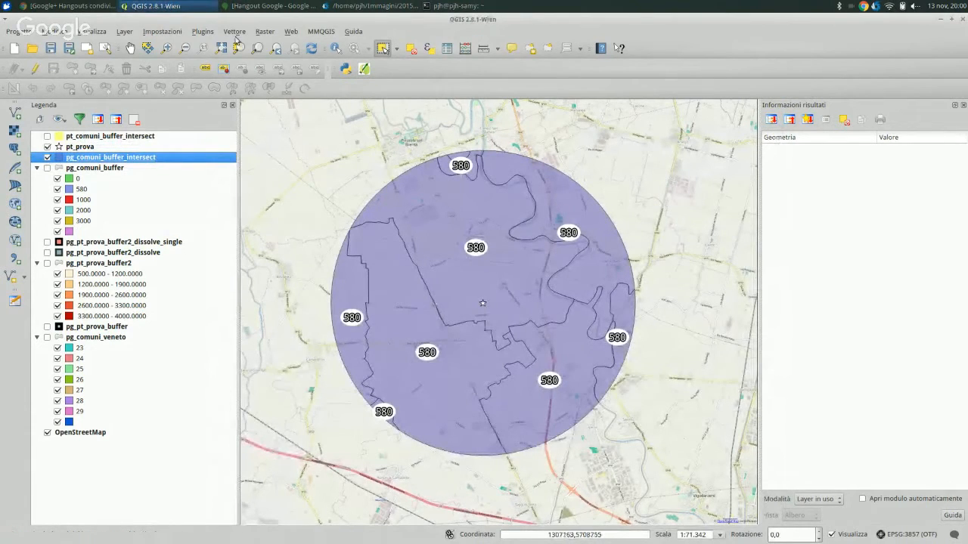
{"action": "left_click", "coordinate": [234, 31]}
{"action": "mouse_move", "coordinate": [323, 91]}
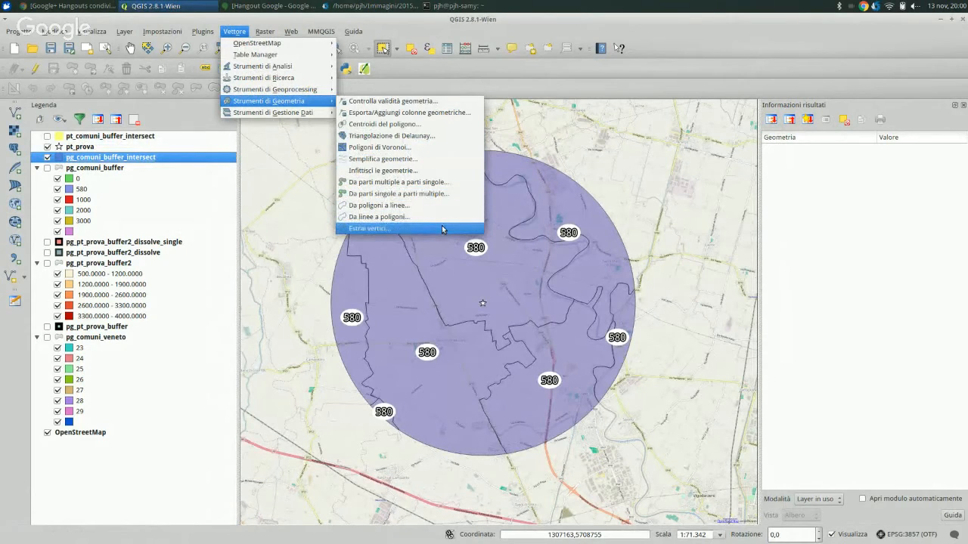
{"action": "mouse_move", "coordinate": [286, 115]}
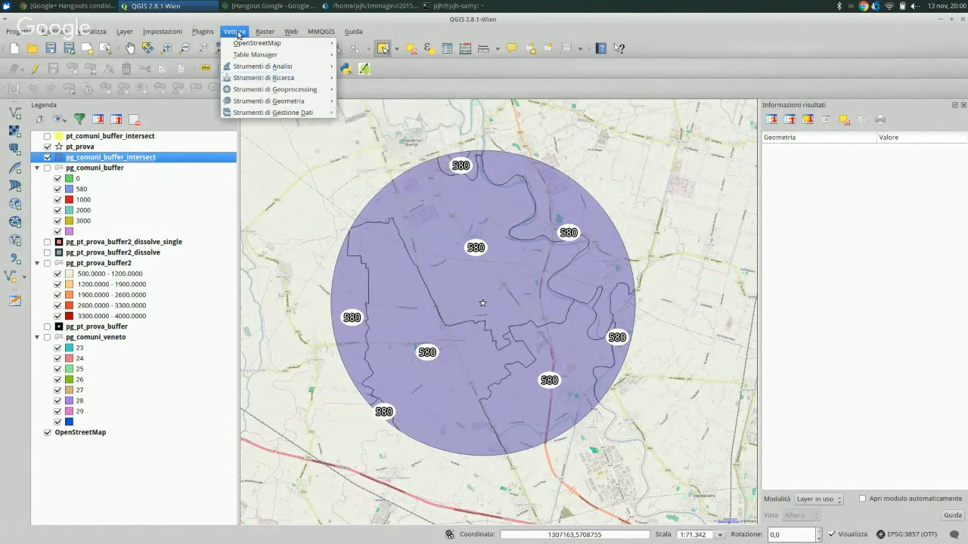
{"action": "left_click", "coordinate": [237, 33]}
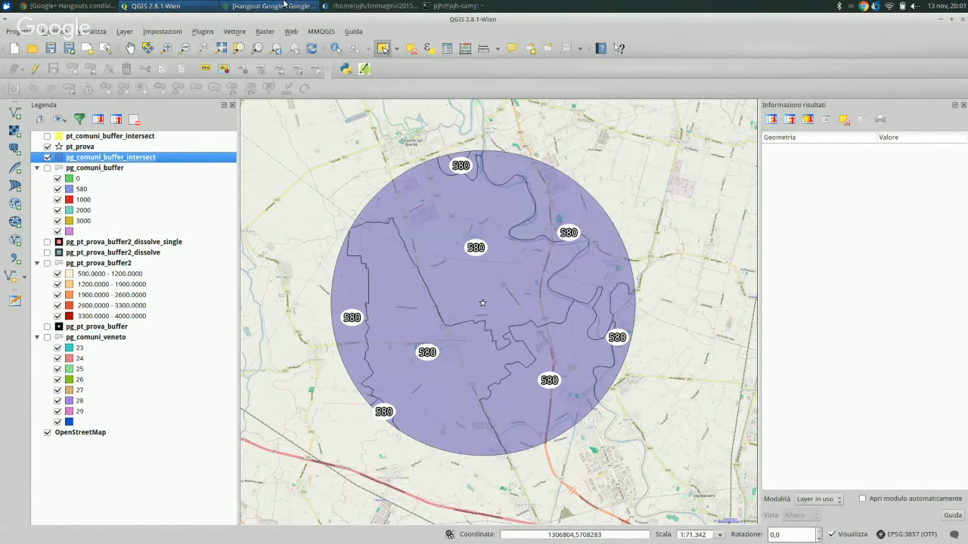
- Switch to the Google Hangout window in Chrome
{"action": "left_click", "coordinate": [285, 4]}
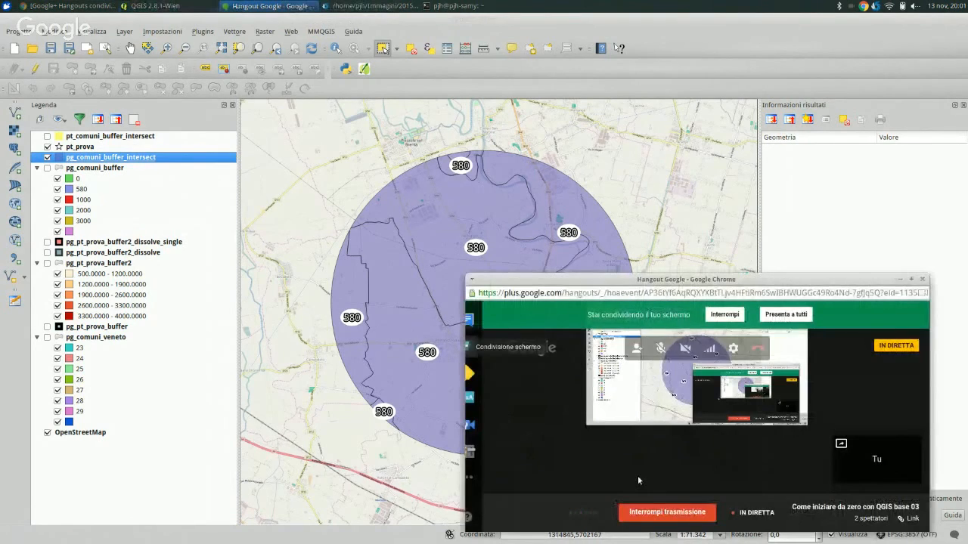